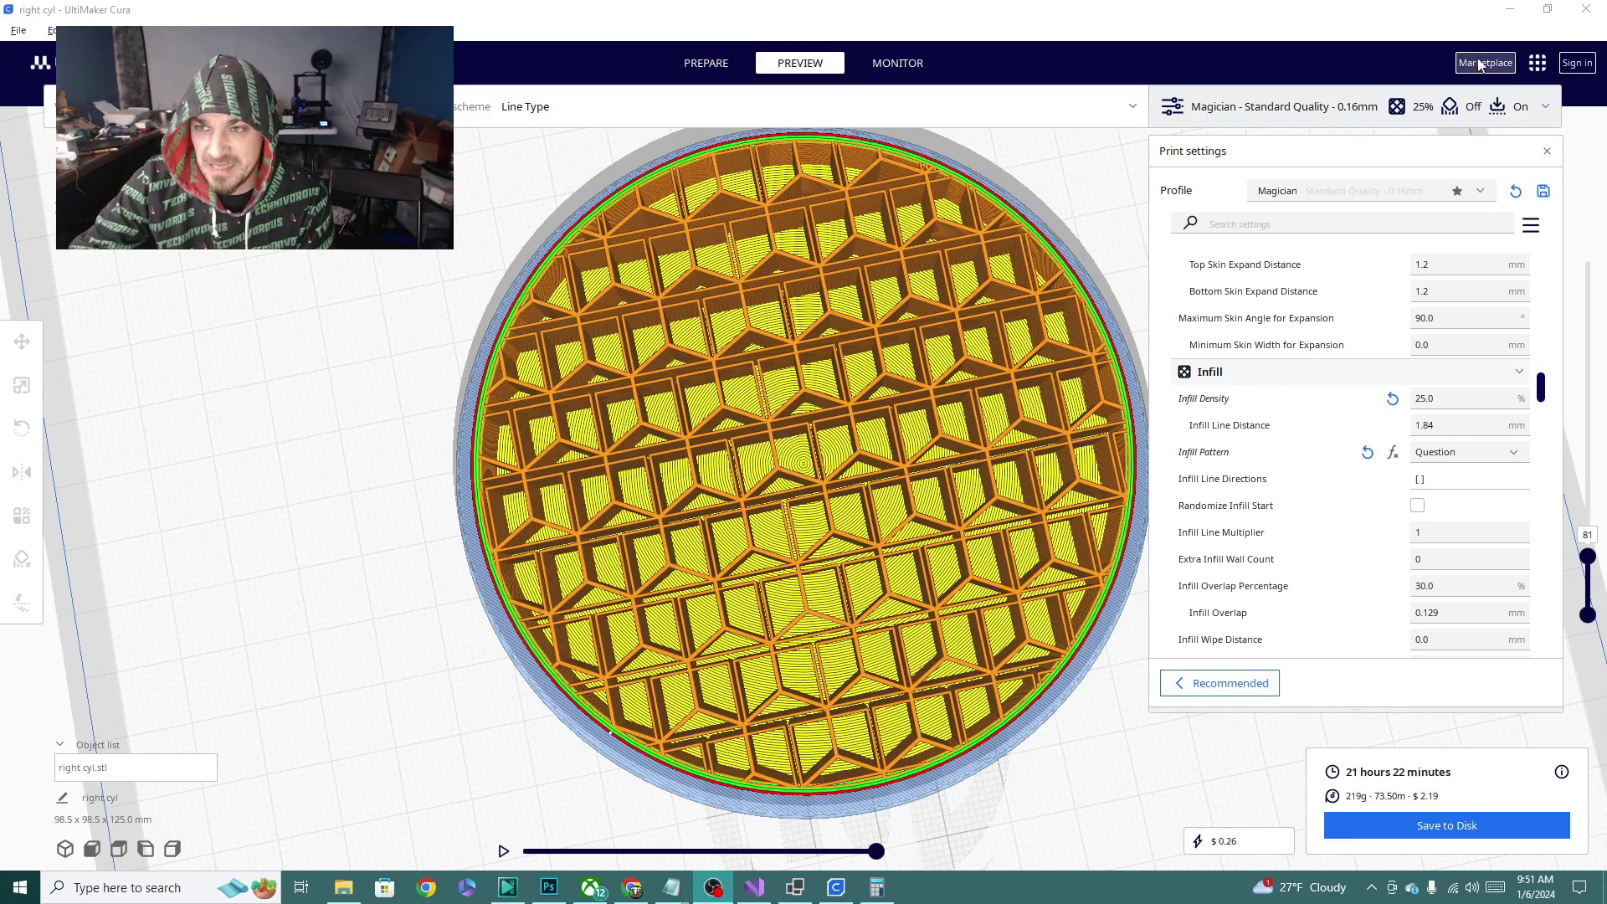
Open the Marketplace and search the plugins for 'tile'
{"action": "left_click", "coordinate": [1478, 65]}
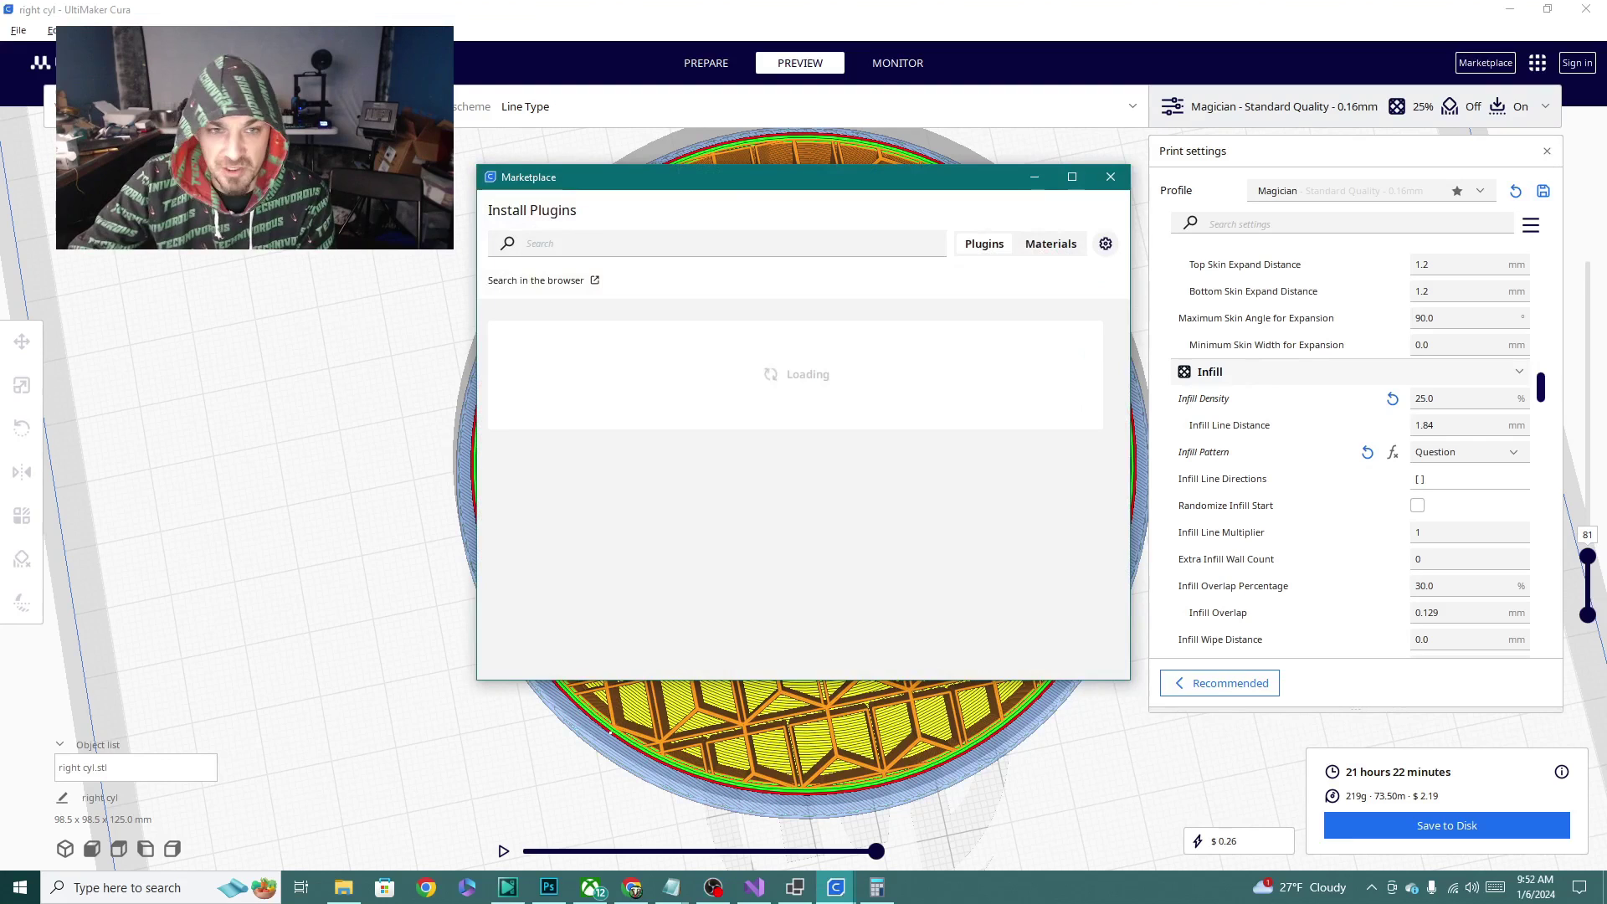
{"action": "left_click", "coordinate": [612, 242]}
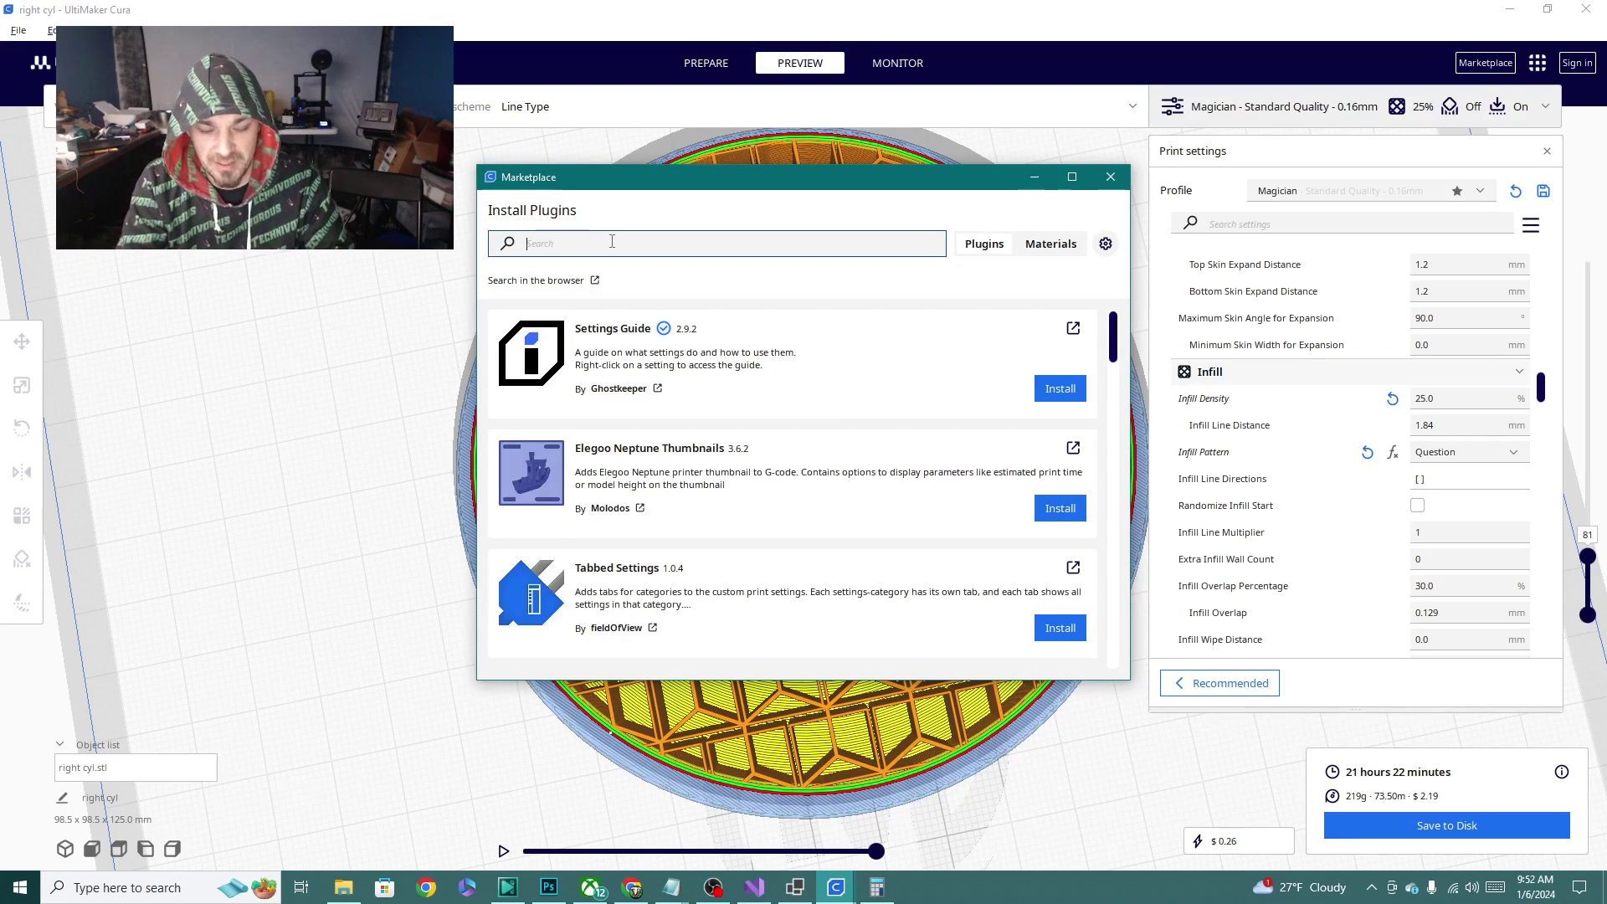
{"action": "type", "text": "tco.in/?op=home&tab=null#"}
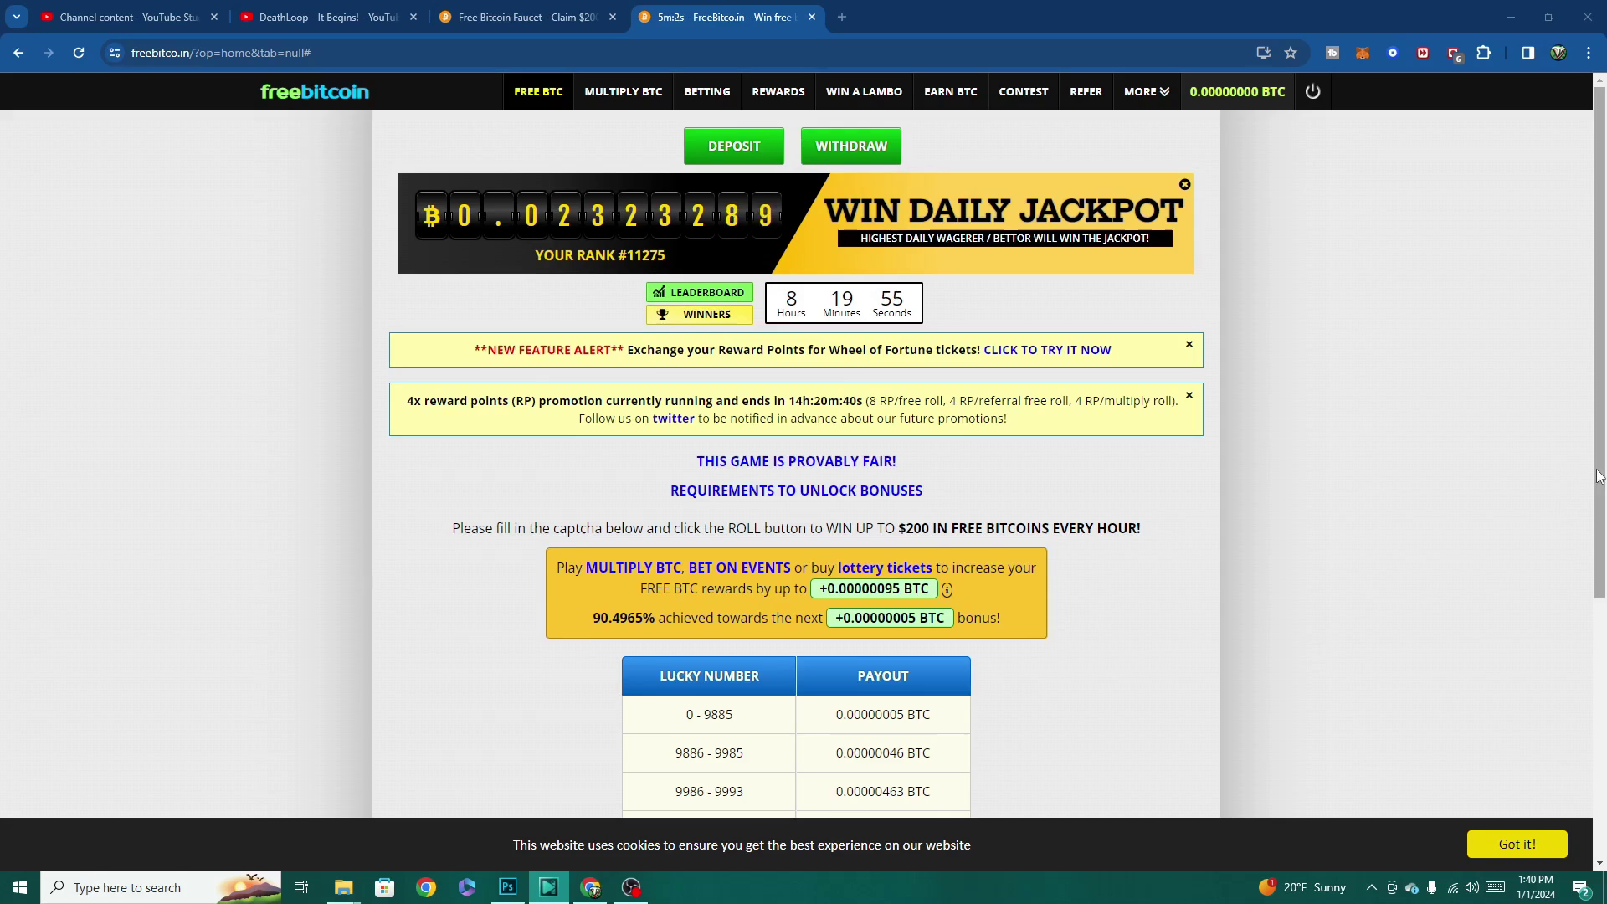
{"action": "left_click_drag", "start_coordinate": [1599, 485], "coordinate": [1599, 737]}
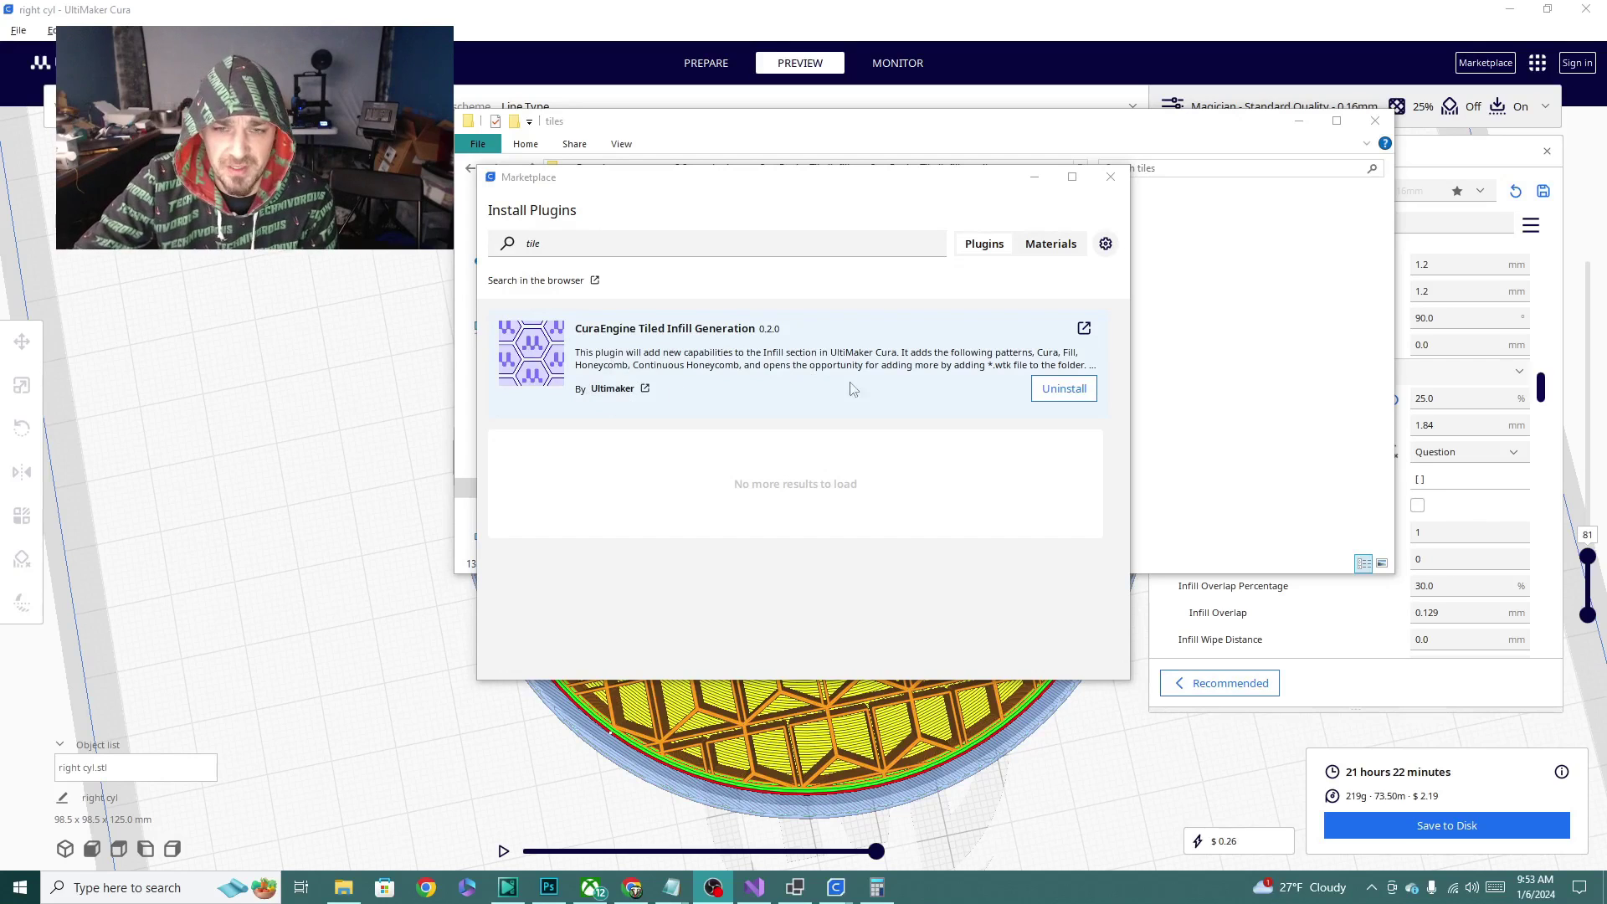
Leave the UltiMaker website and open the tiled infill plugin's Marketplace details
{"action": "left_click", "coordinate": [603, 393]}
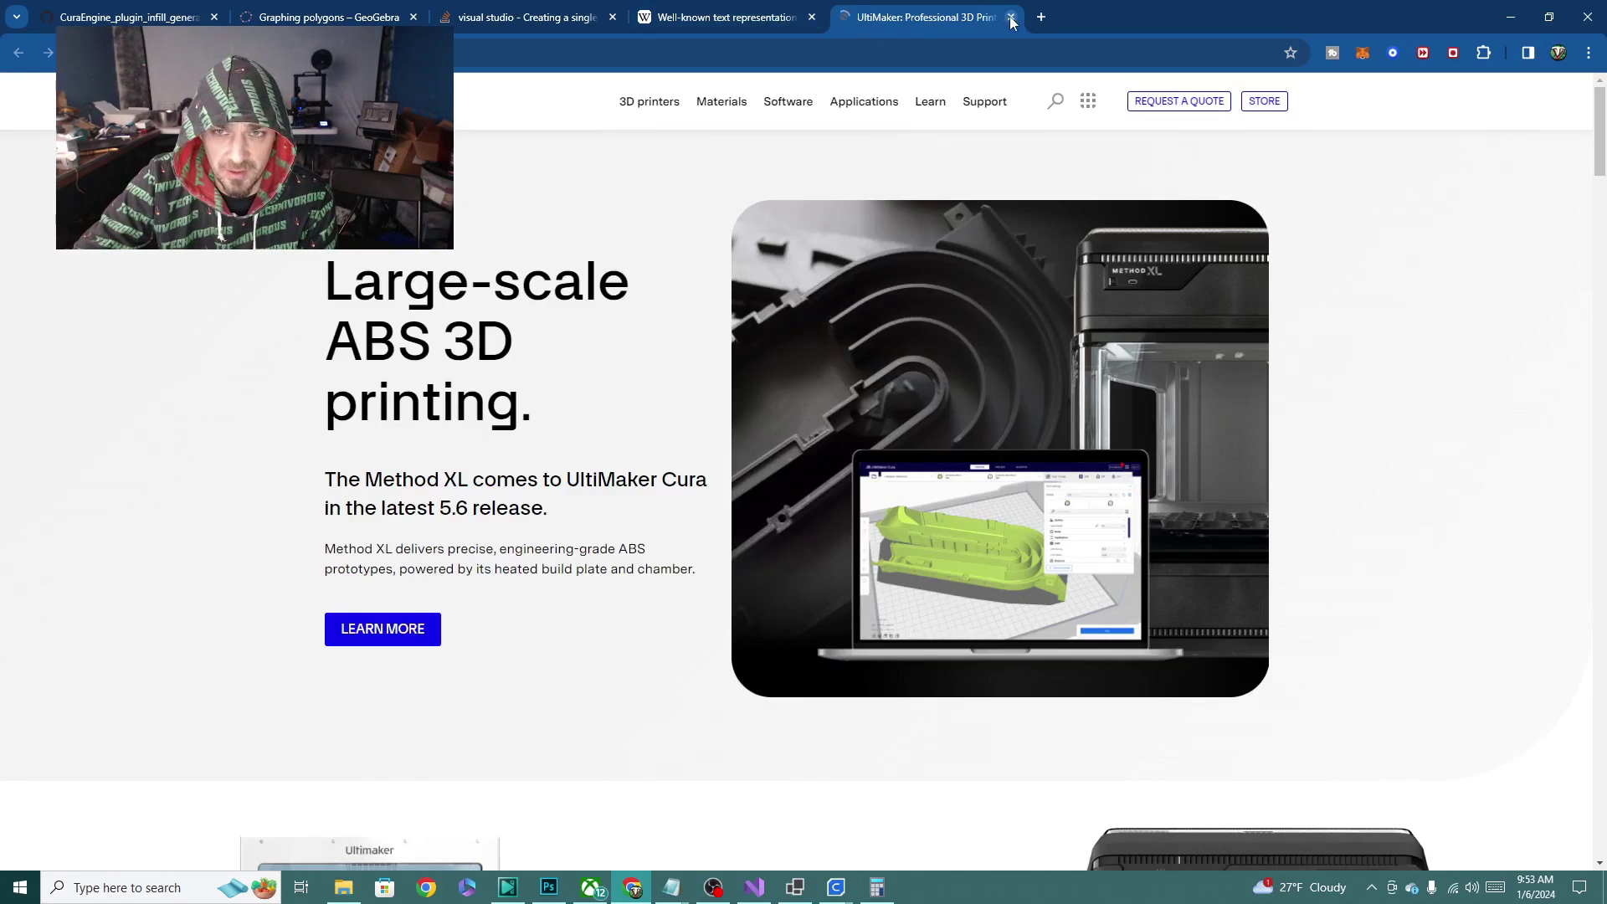
{"action": "left_click", "coordinate": [1011, 17]}
{"action": "mouse_move", "coordinate": [835, 885]}
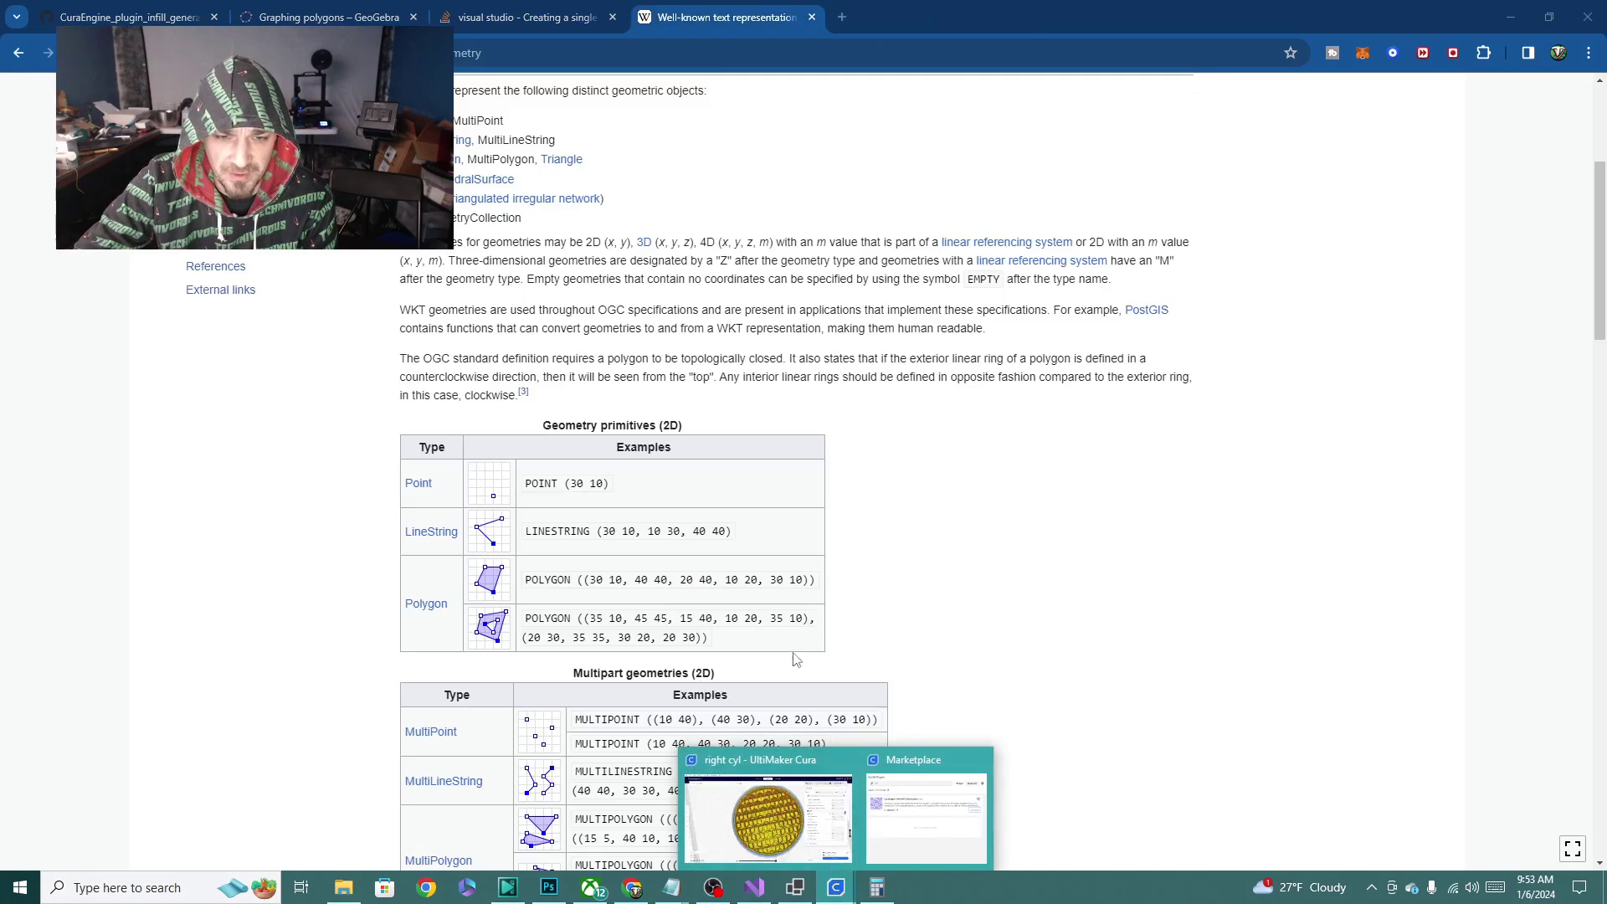
{"action": "left_click", "coordinate": [925, 823]}
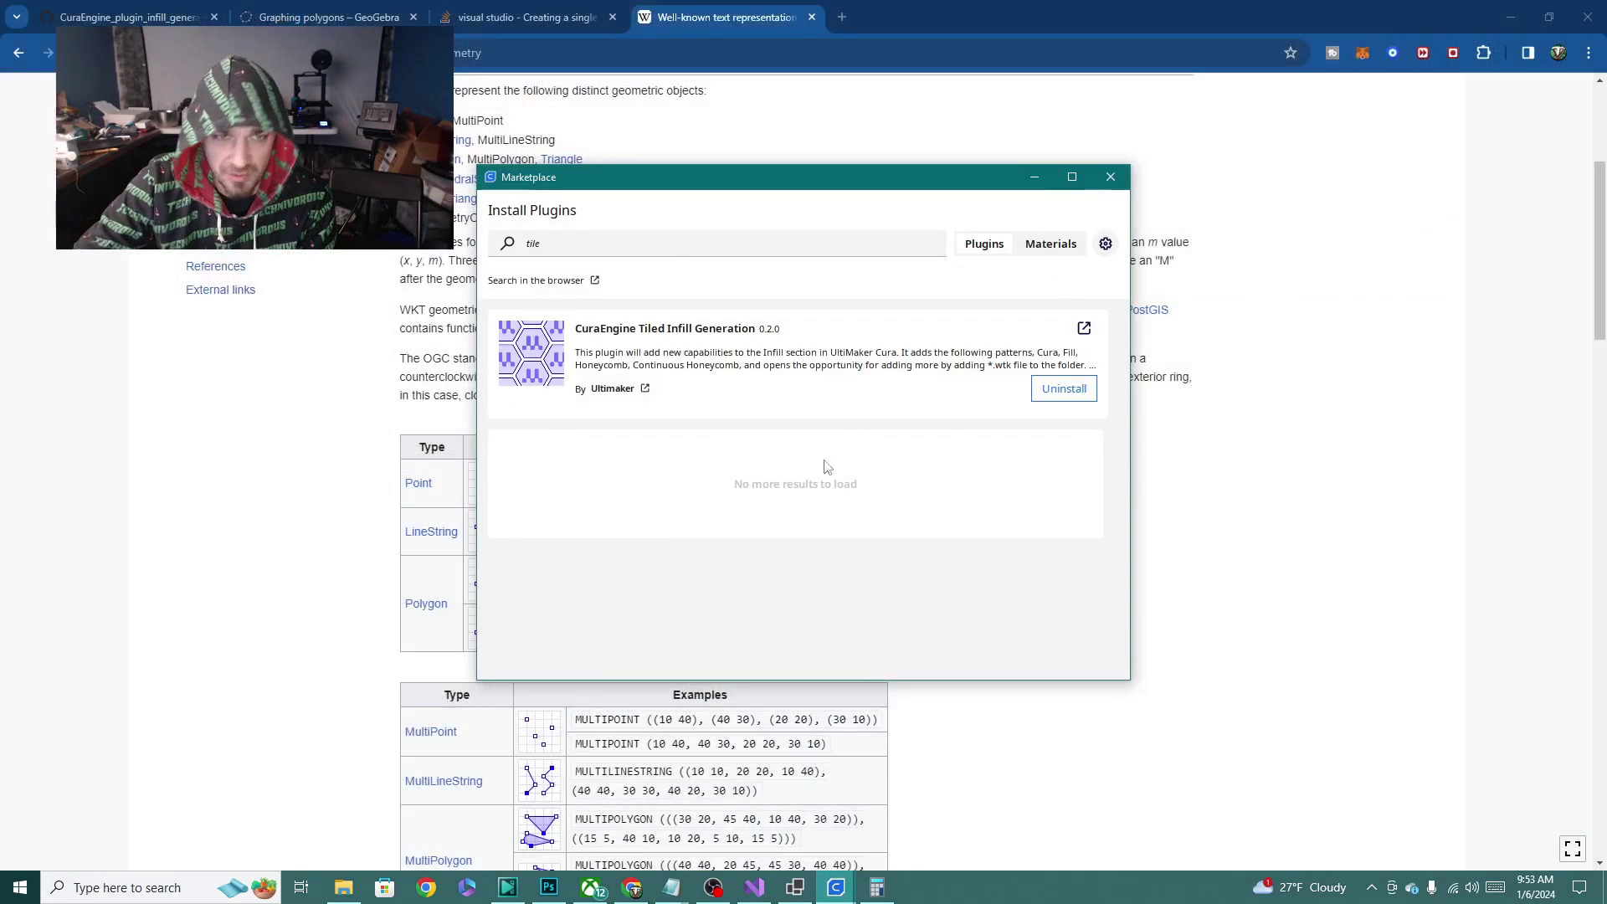
{"action": "left_click", "coordinate": [635, 339]}
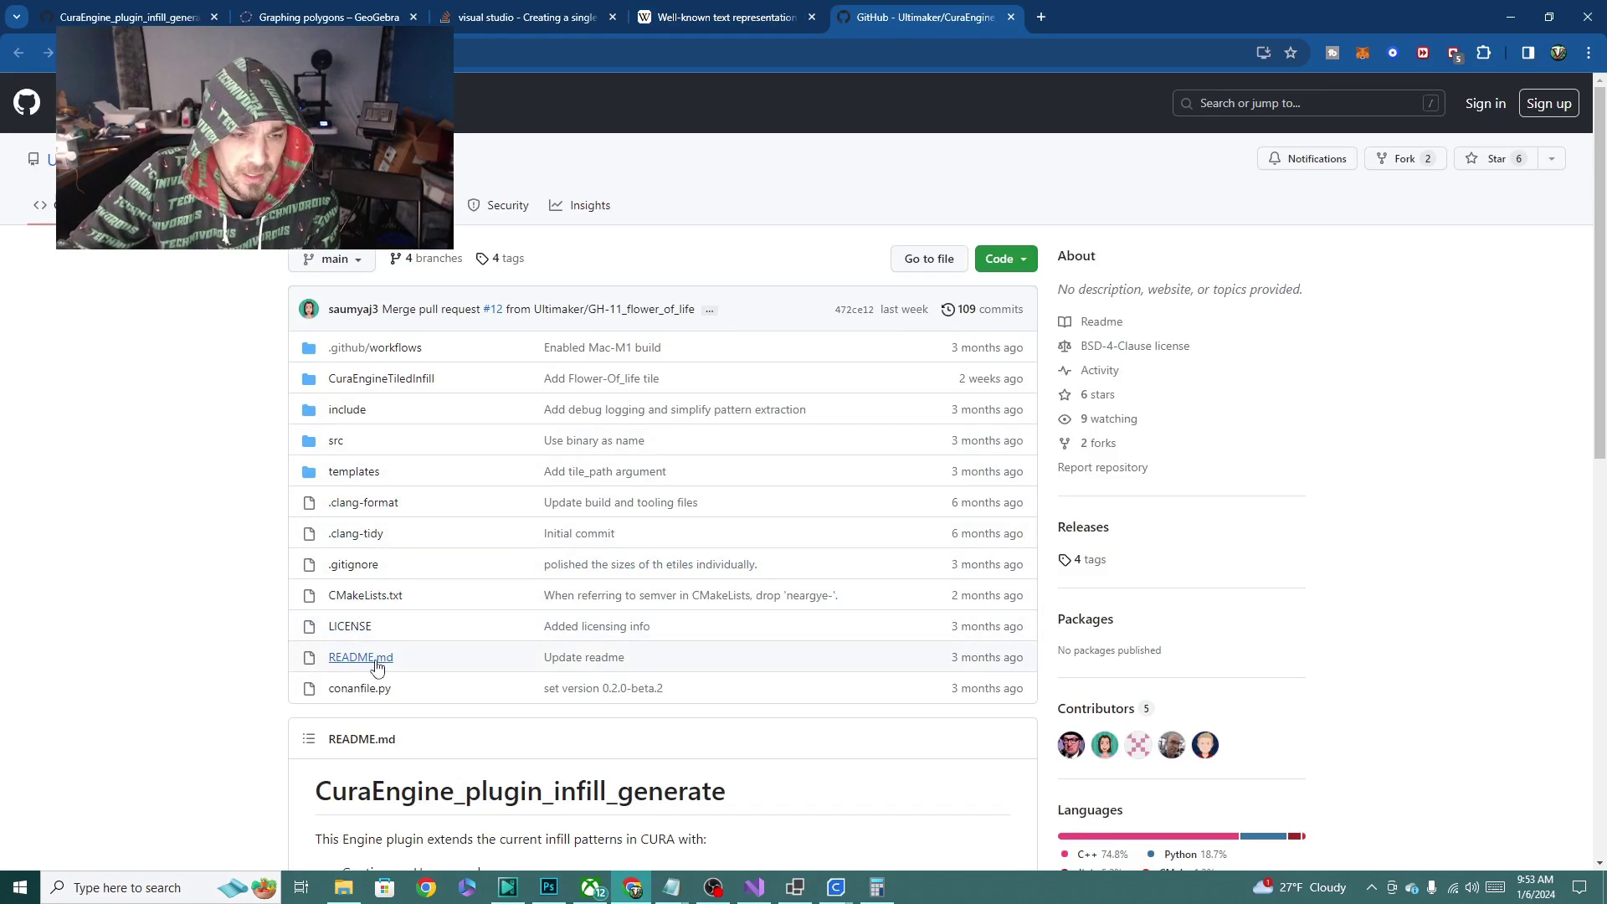
Open the repository README and highlight the note that custom infills are experimental
{"action": "left_click", "coordinate": [370, 658]}
{"action": "scroll", "coordinate": [838, 655], "scroll_direction": "down", "scroll_amount": 3}
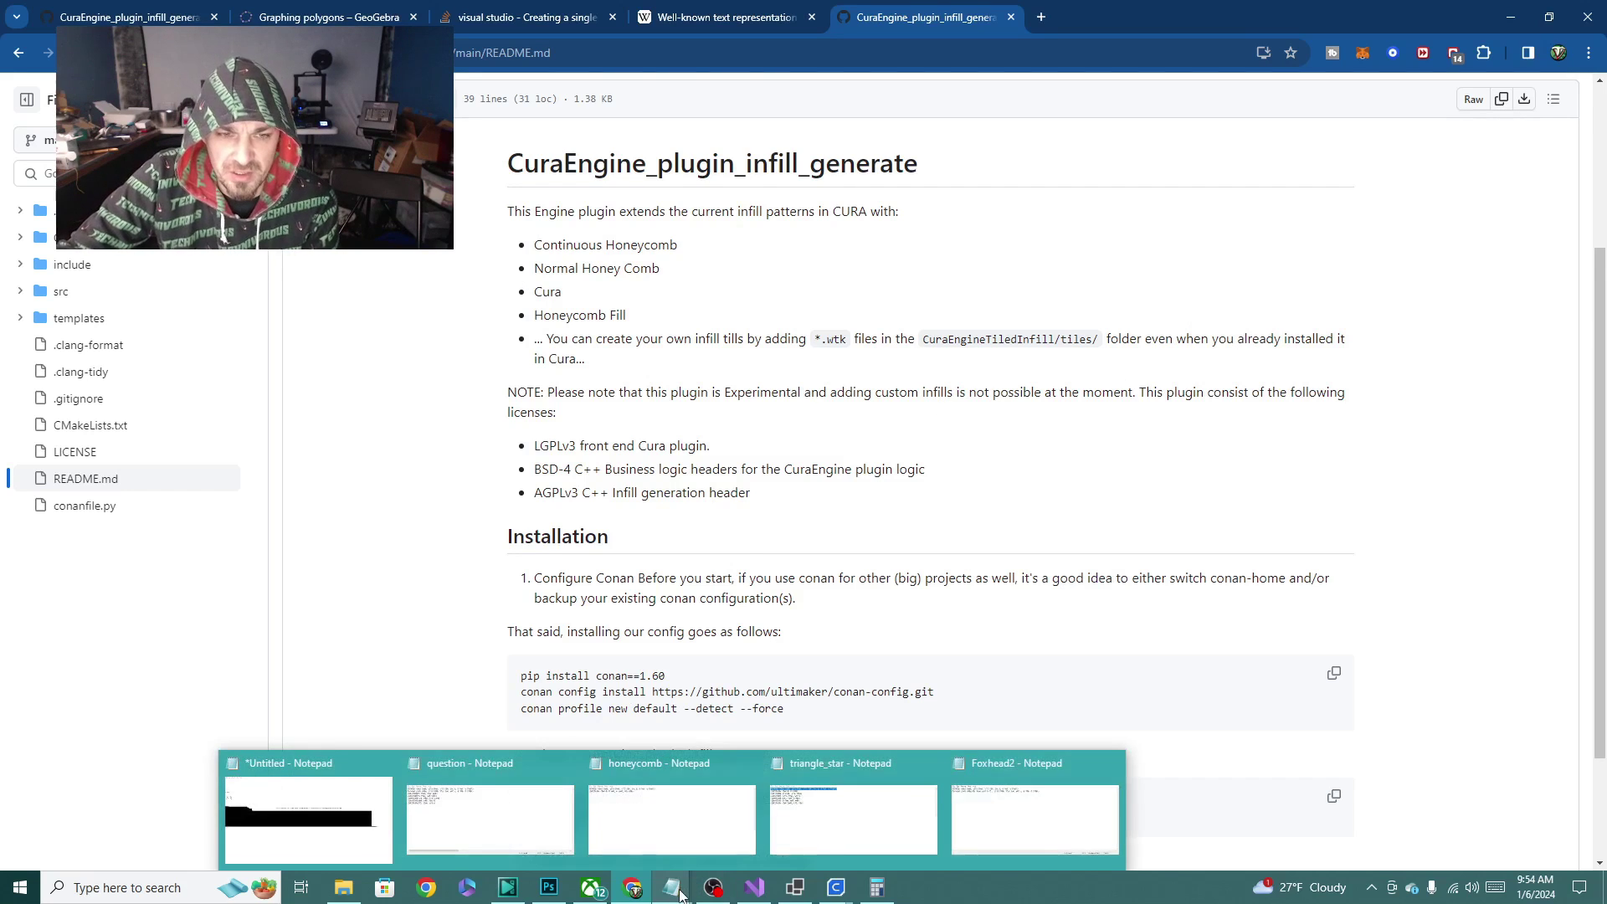
{"action": "scroll", "coordinate": [936, 444], "scroll_direction": "down", "scroll_amount": 2}
{"action": "scroll", "coordinate": [935, 589], "scroll_direction": "up", "scroll_amount": 1}
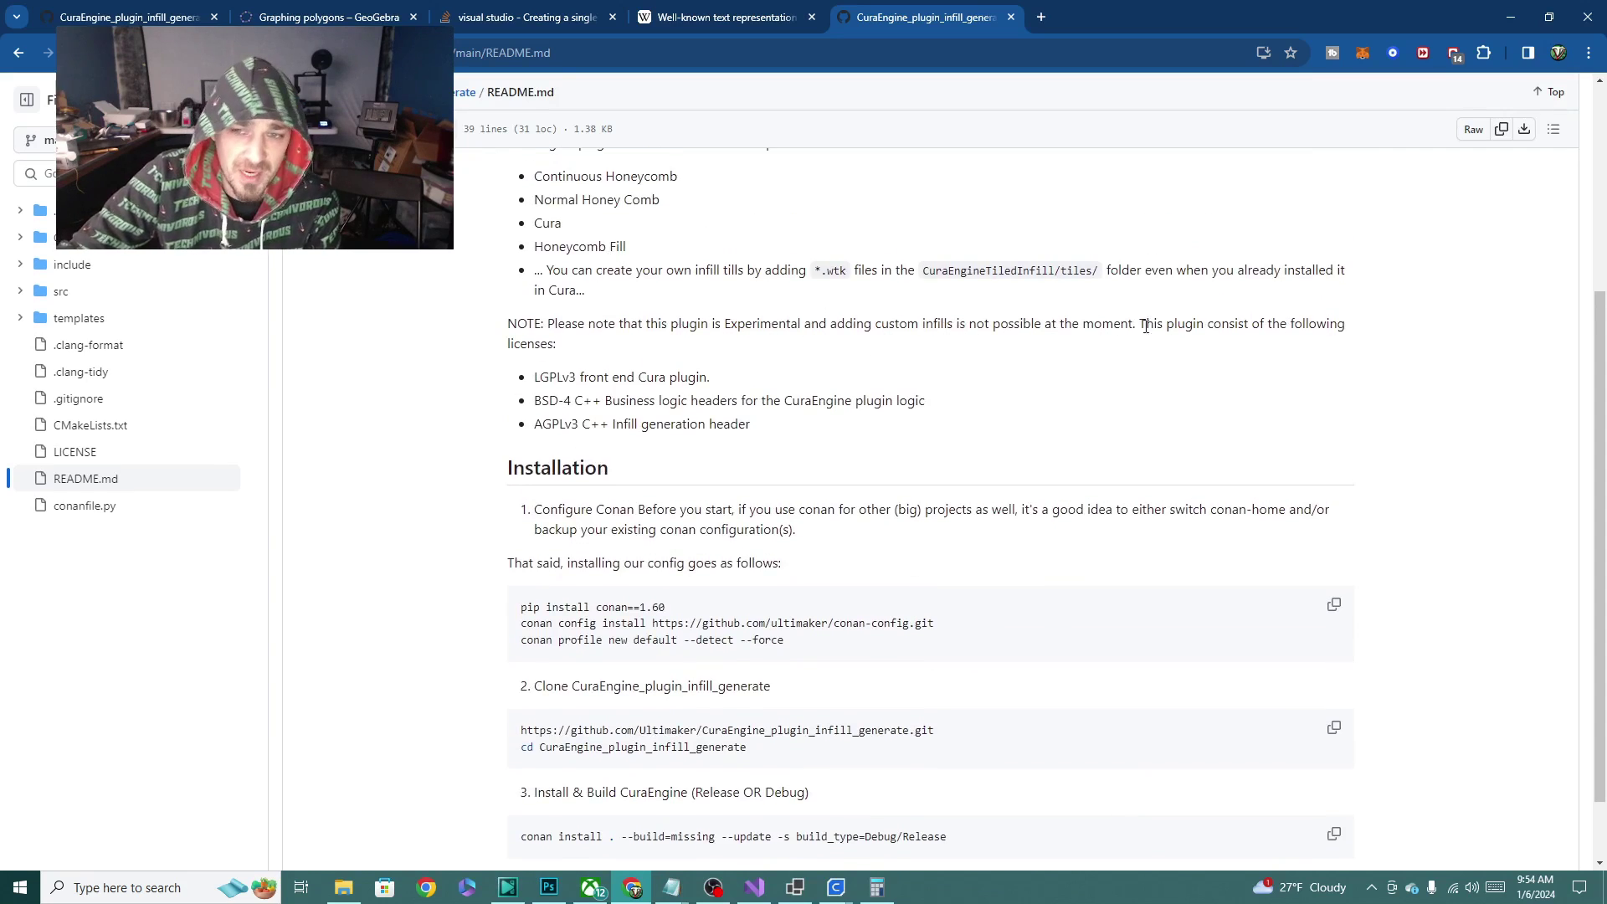
{"action": "left_click_drag", "start_coordinate": [1136, 323], "coordinate": [402, 322]}
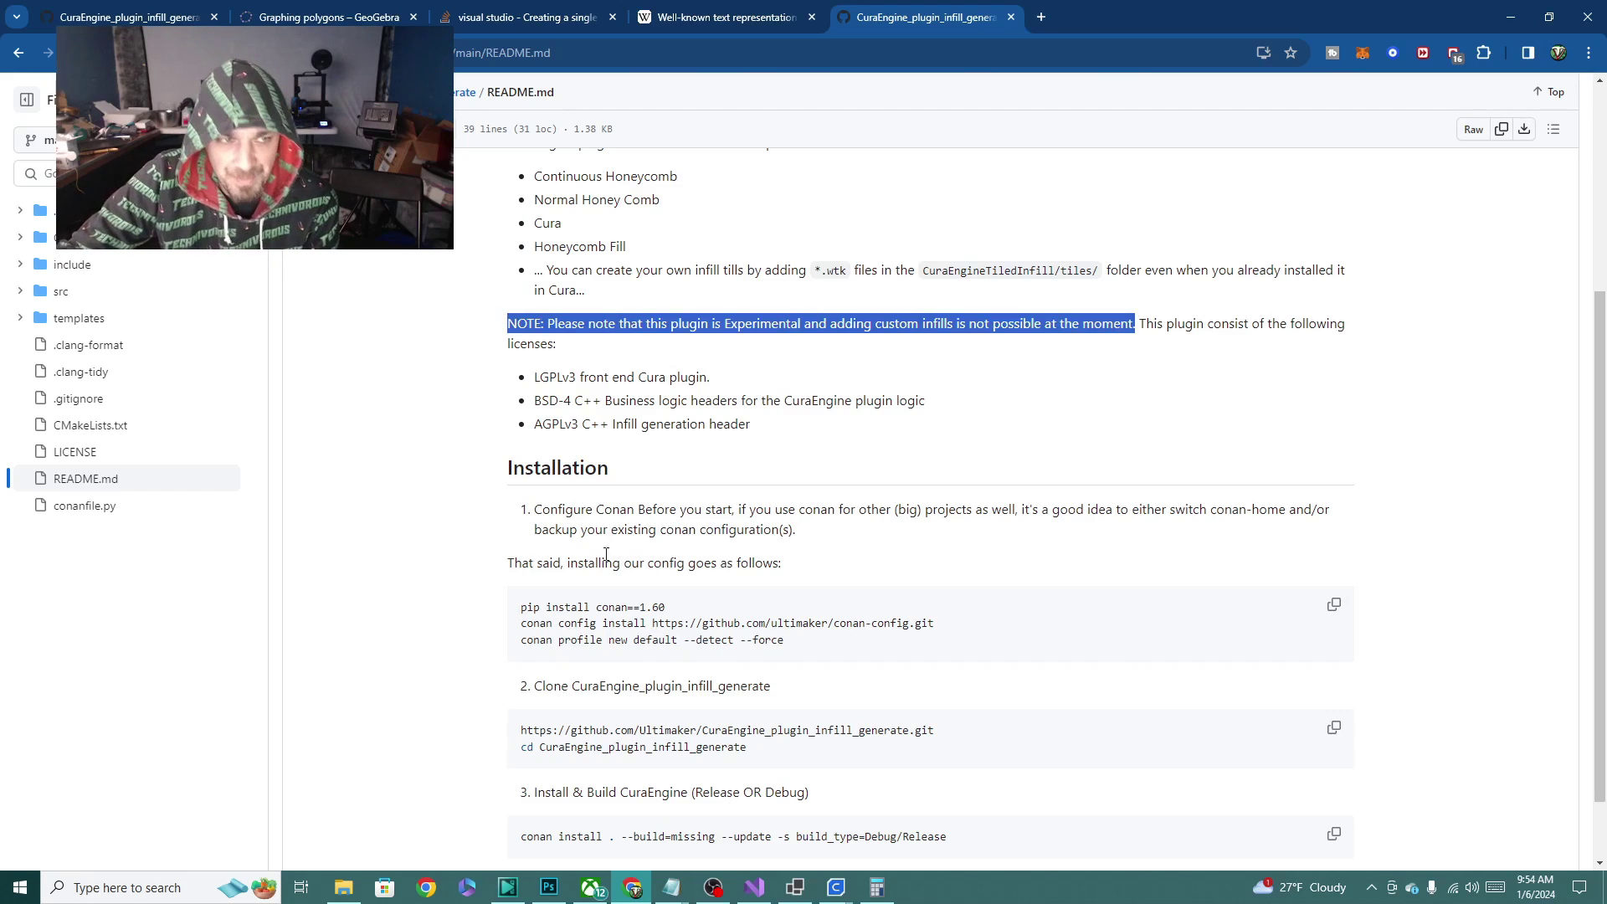
{"action": "left_click", "coordinate": [835, 887]}
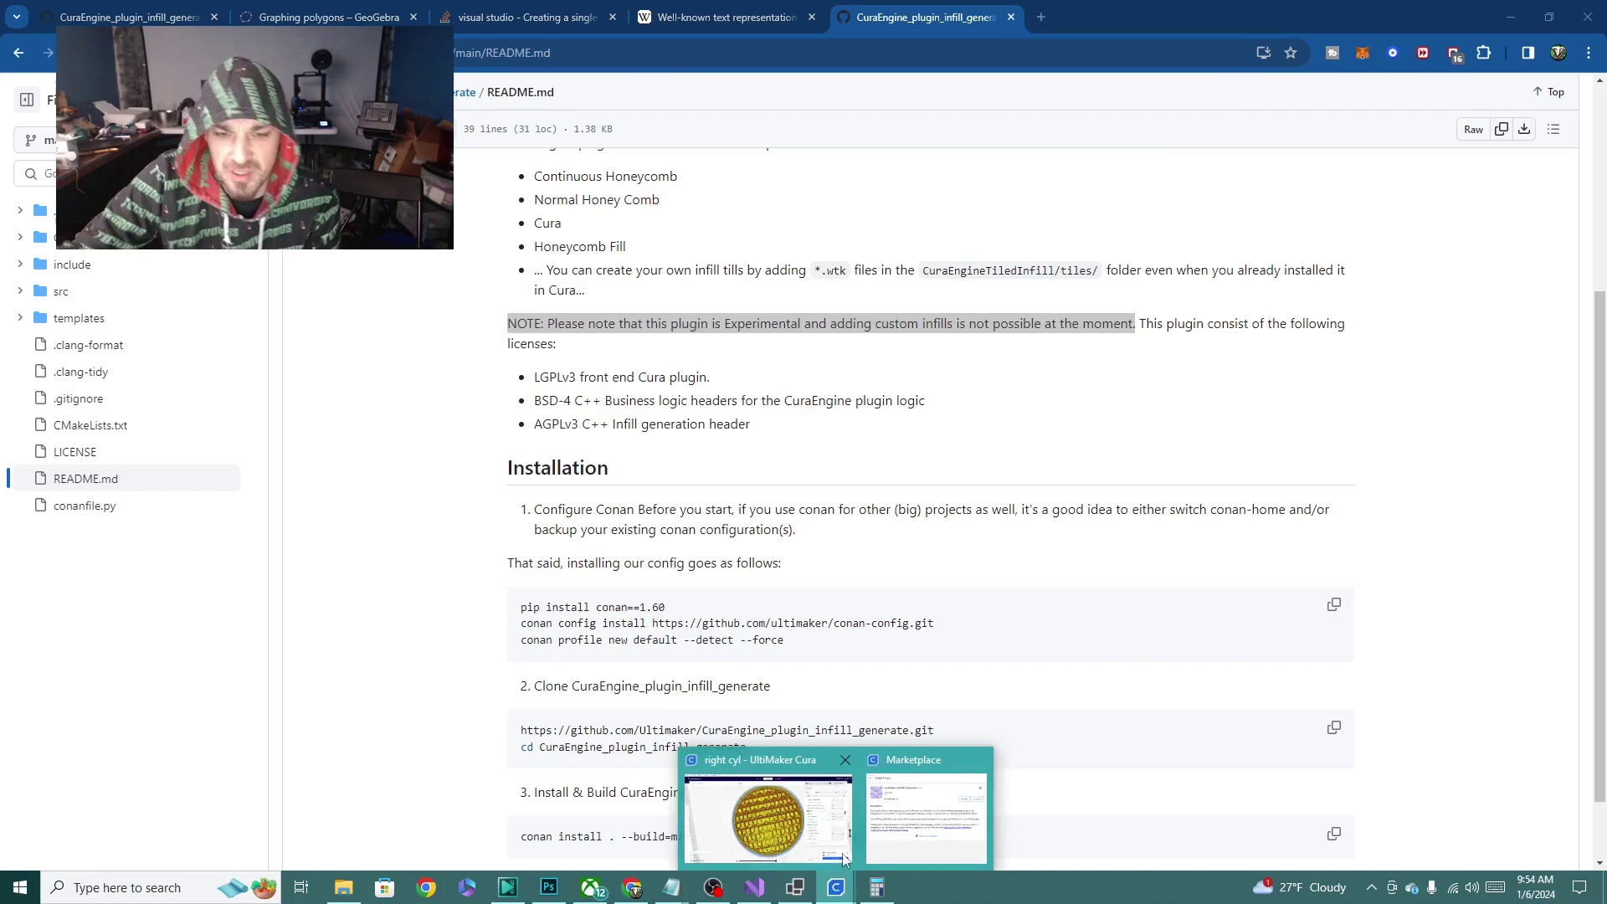
Switch the cylinder's infill pattern to Cura, slice it, and orbit to inspect the logo tiles
{"action": "left_click", "coordinate": [844, 859]}
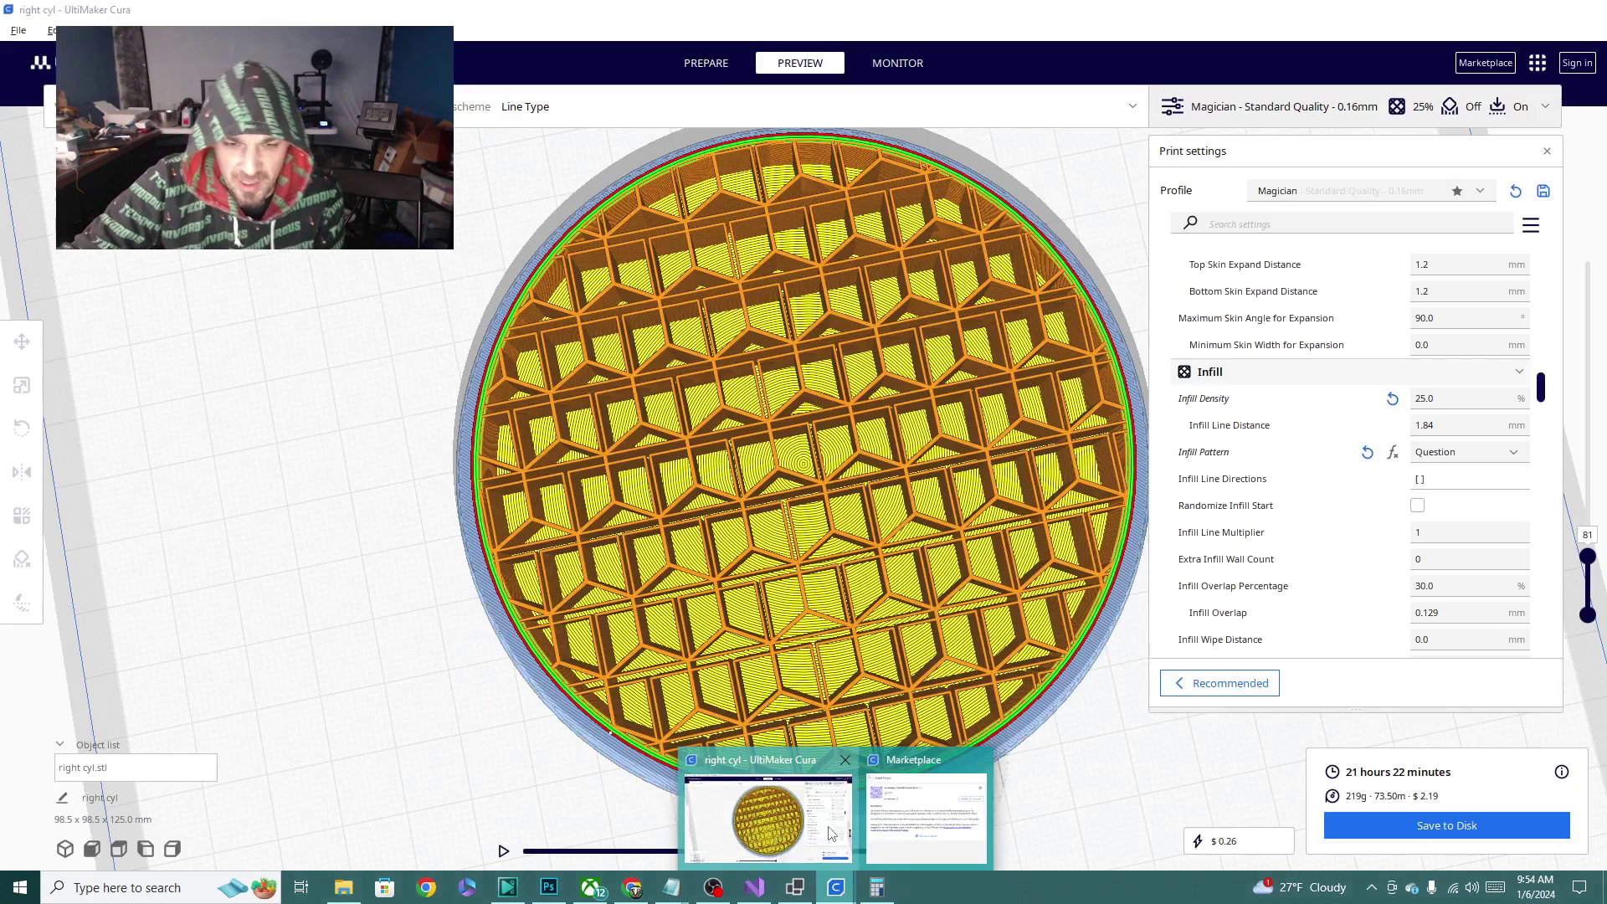
{"action": "left_click", "coordinate": [1512, 454]}
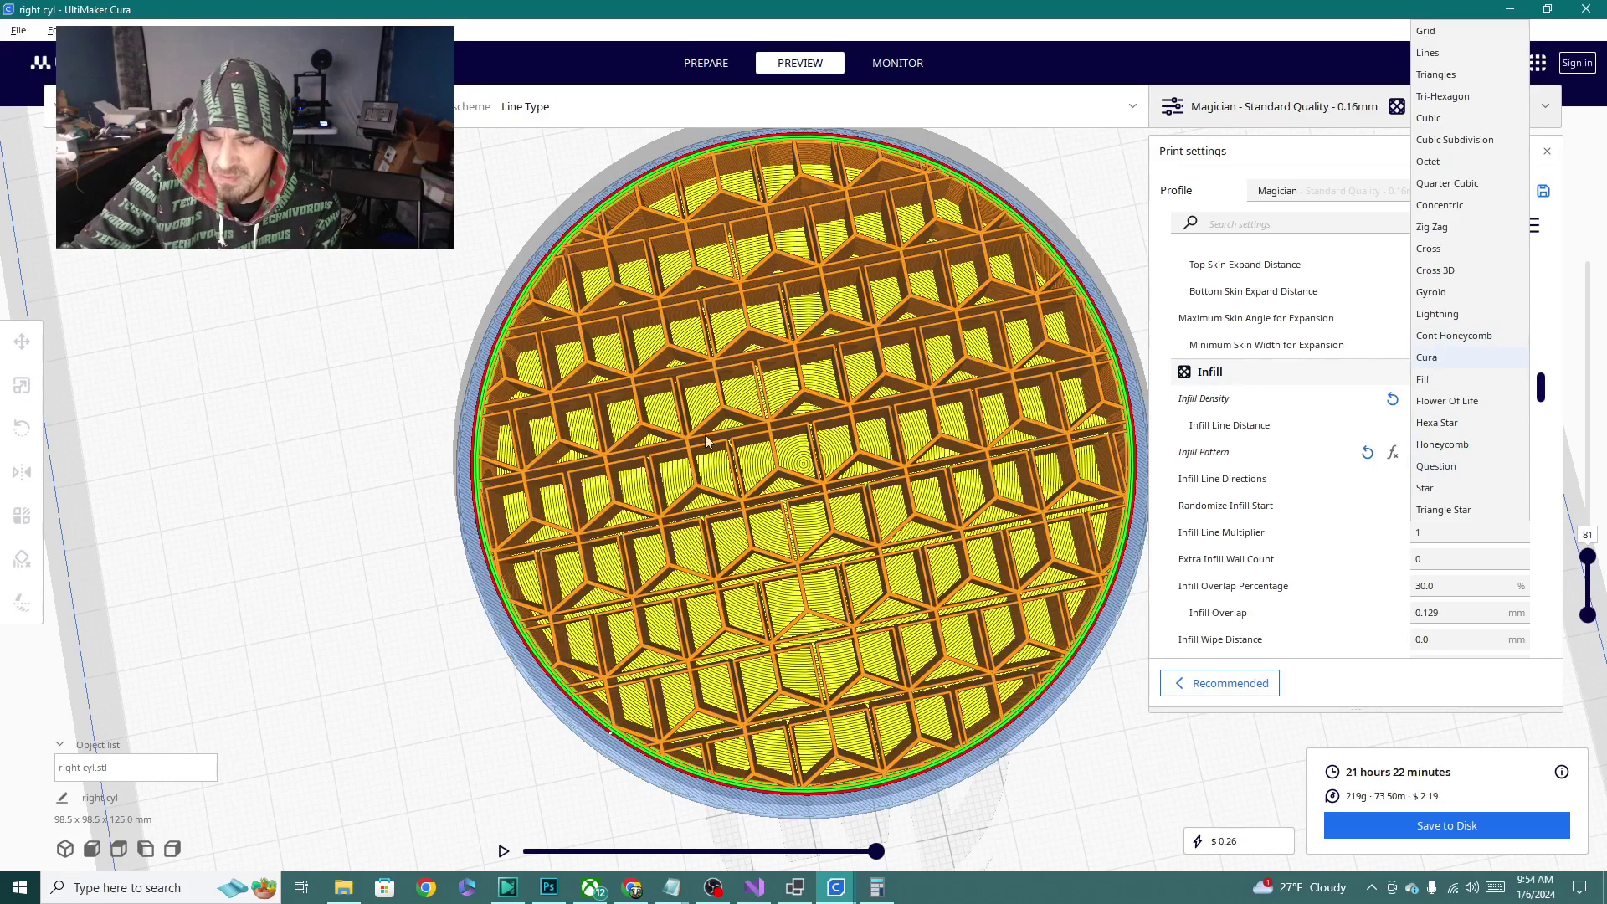
{"action": "left_click", "coordinate": [1445, 361]}
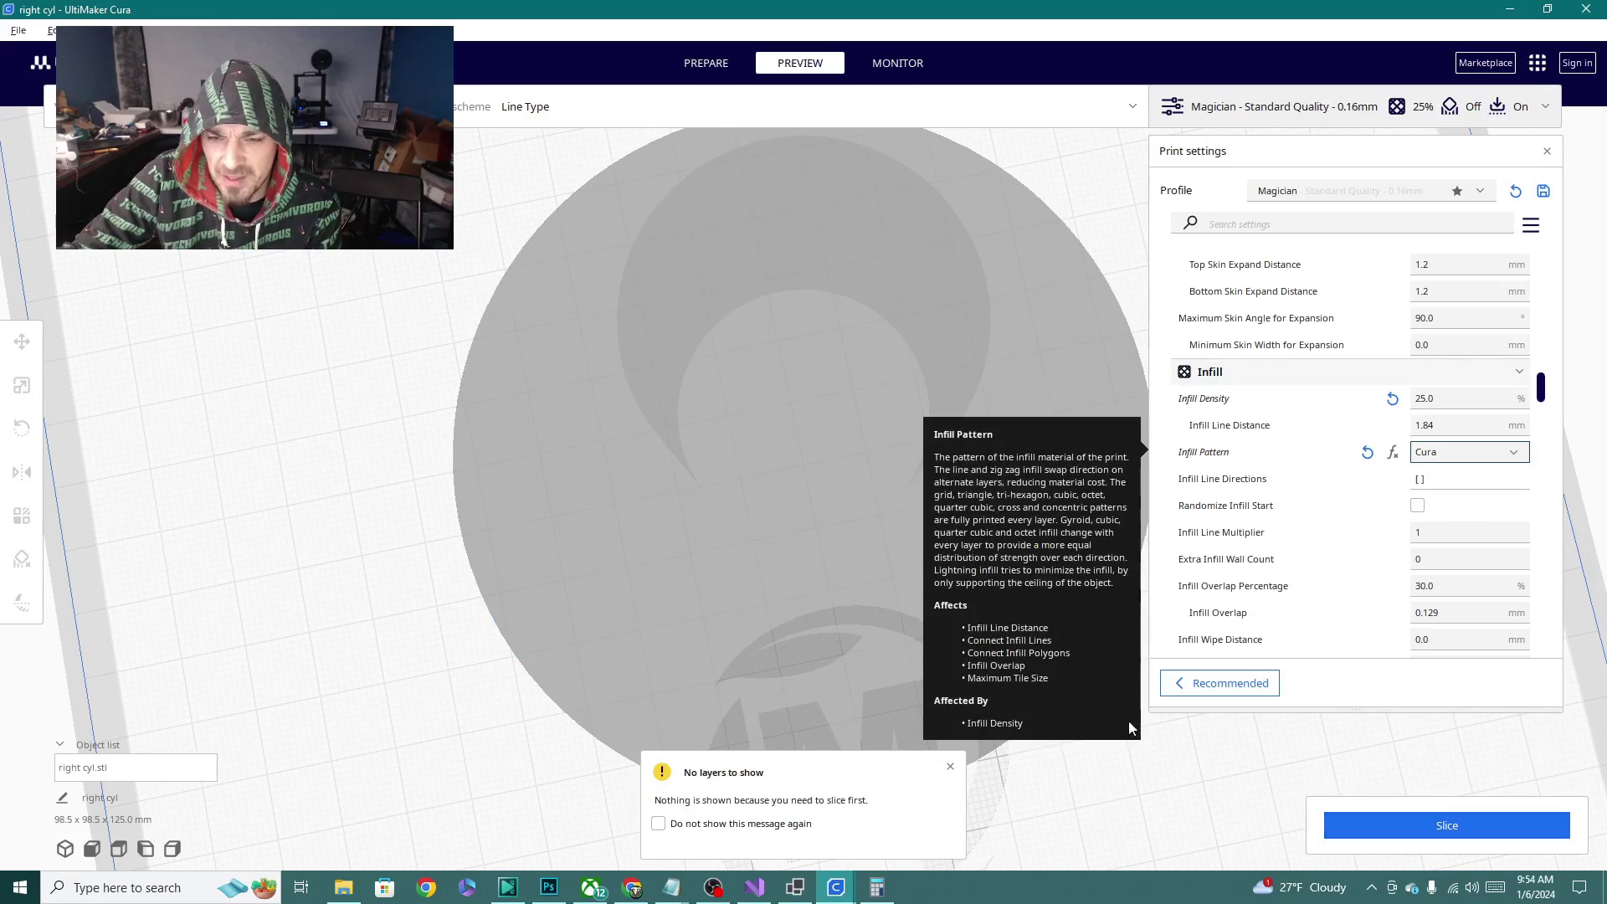
{"action": "key", "text": "ctrl+p"}
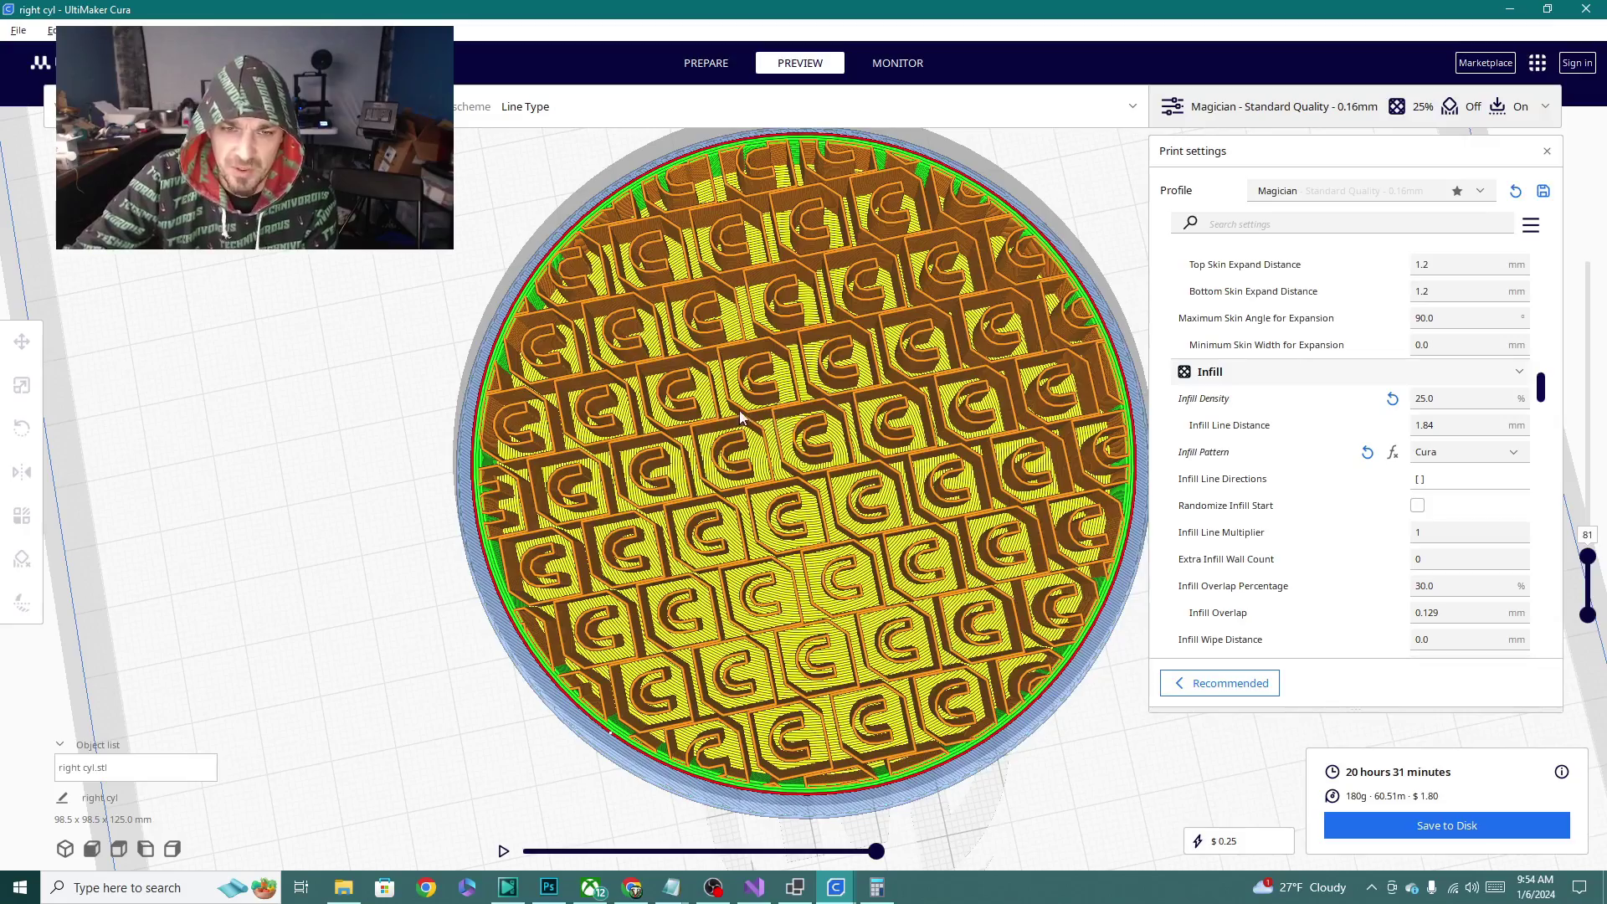
{"action": "right_click_drag", "start_coordinate": [891, 561], "coordinate": [878, 528]}
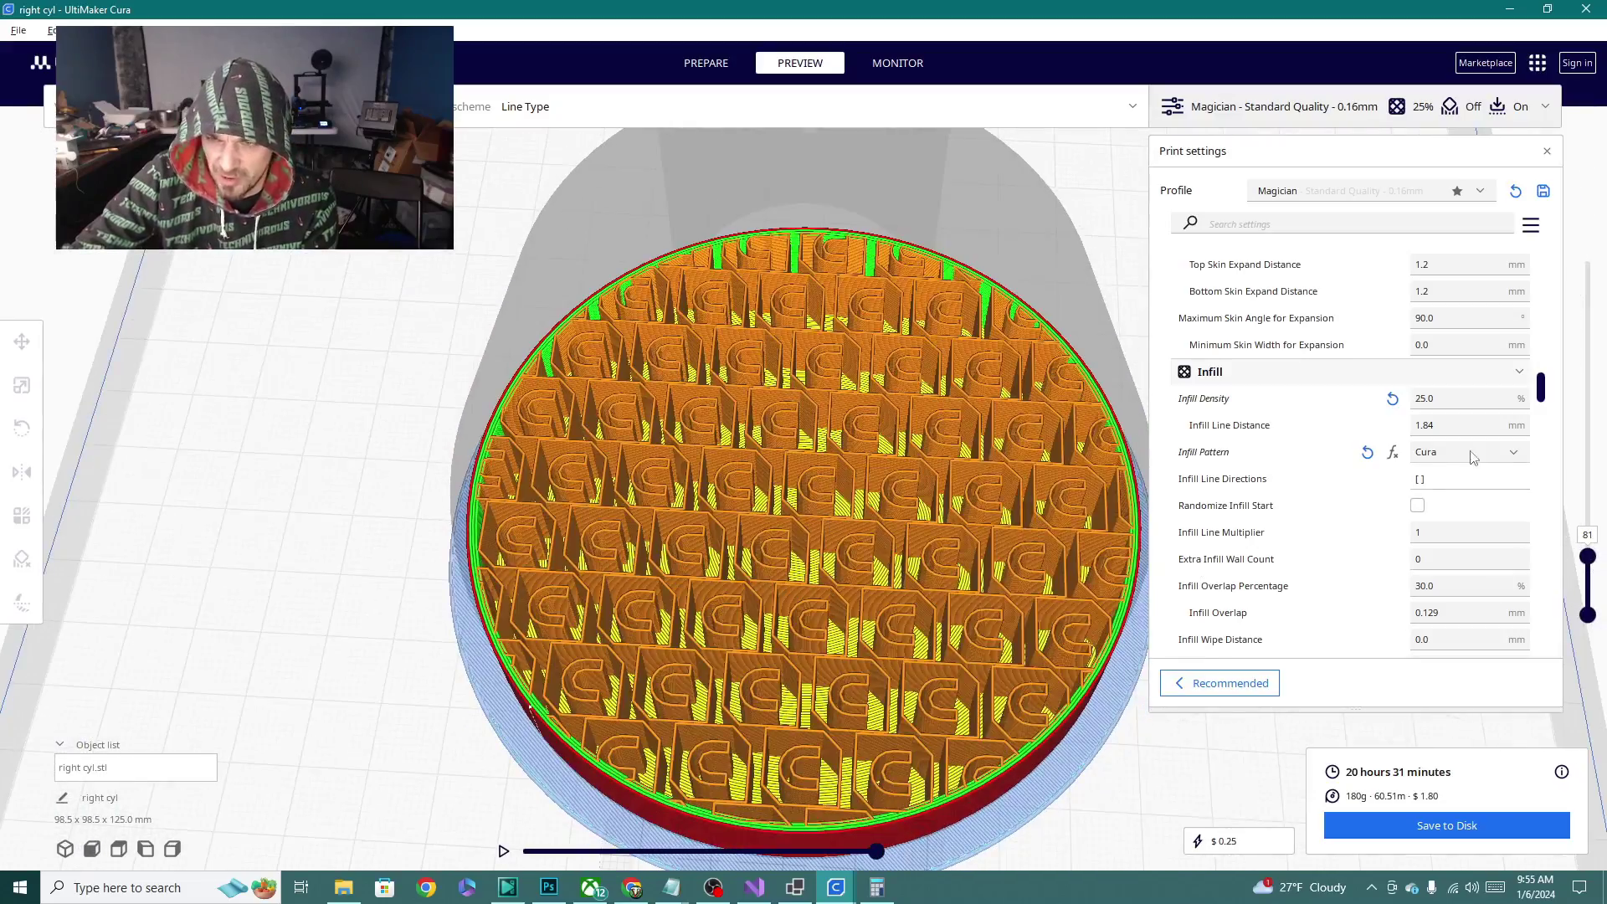
{"action": "right_click_drag", "start_coordinate": [873, 594], "coordinate": [863, 879]}
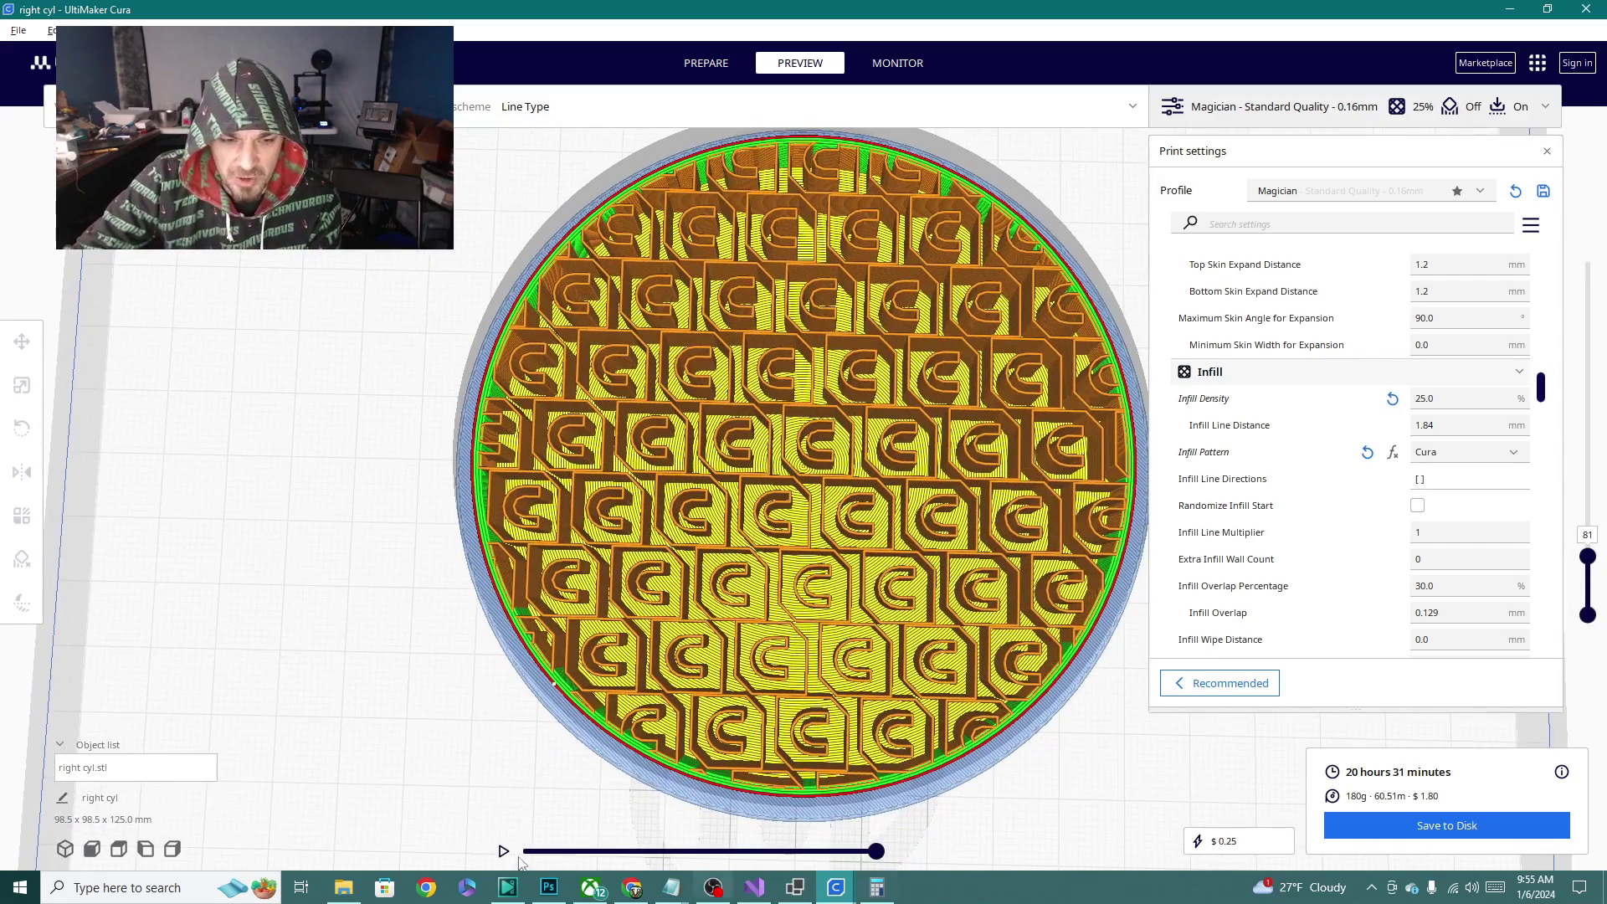
Show the Well-known text representation article and scroll to its multipart geometry examples
{"action": "left_click", "coordinate": [633, 889]}
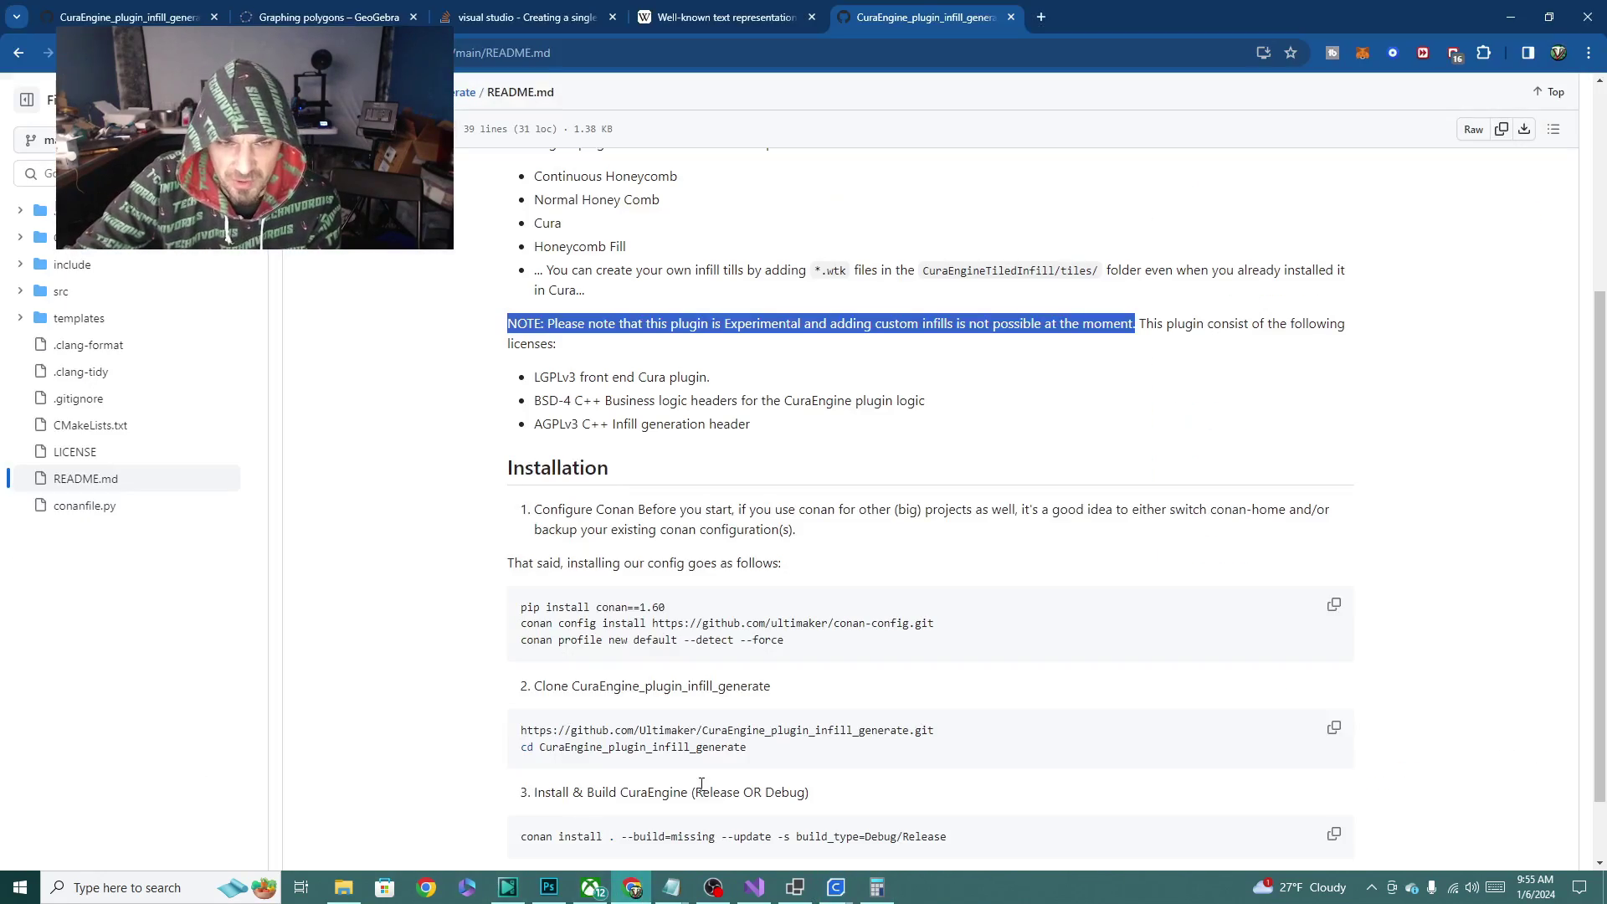
{"action": "left_click", "coordinate": [732, 10]}
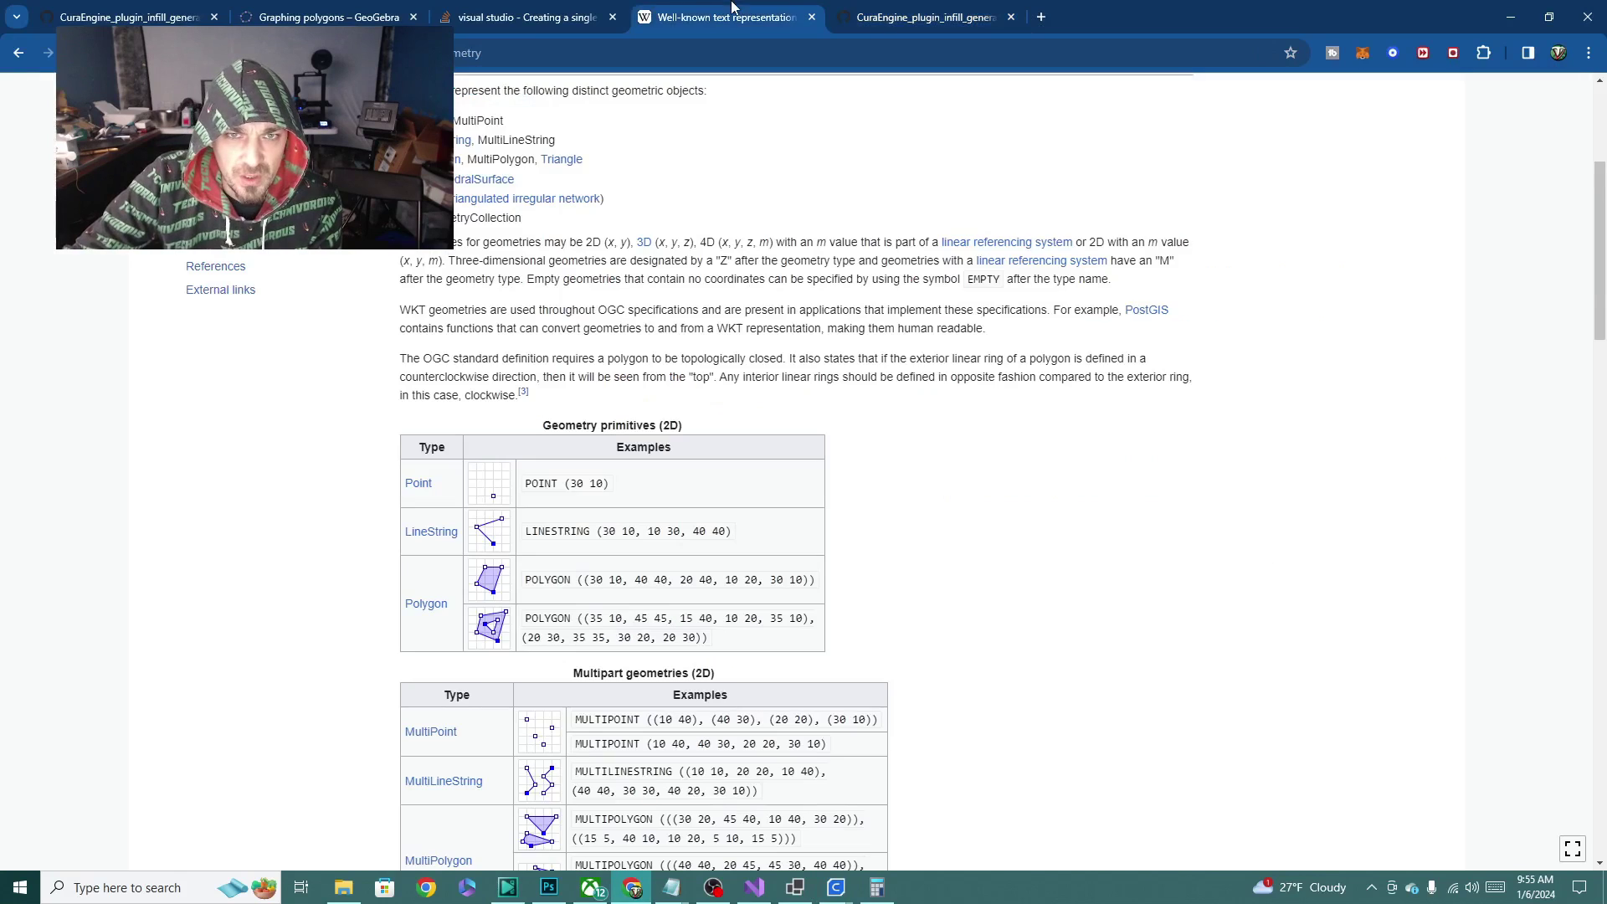
{"action": "scroll", "coordinate": [623, 259], "scroll_direction": "down", "scroll_amount": 3}
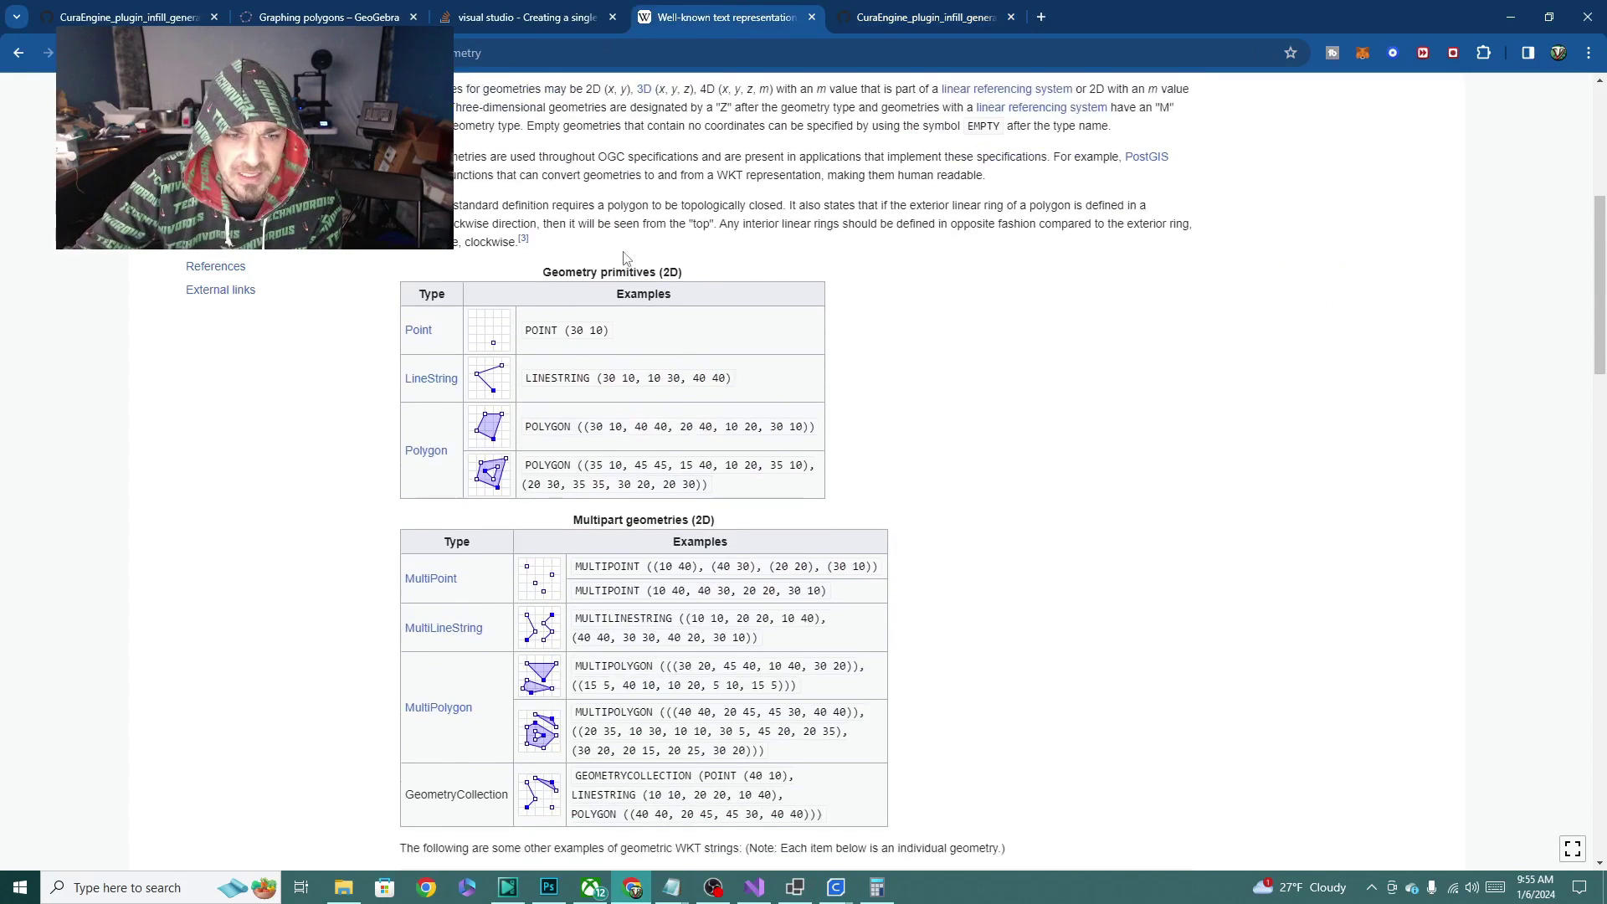
{"action": "scroll", "coordinate": [1127, 508], "scroll_direction": "down", "scroll_amount": 3}
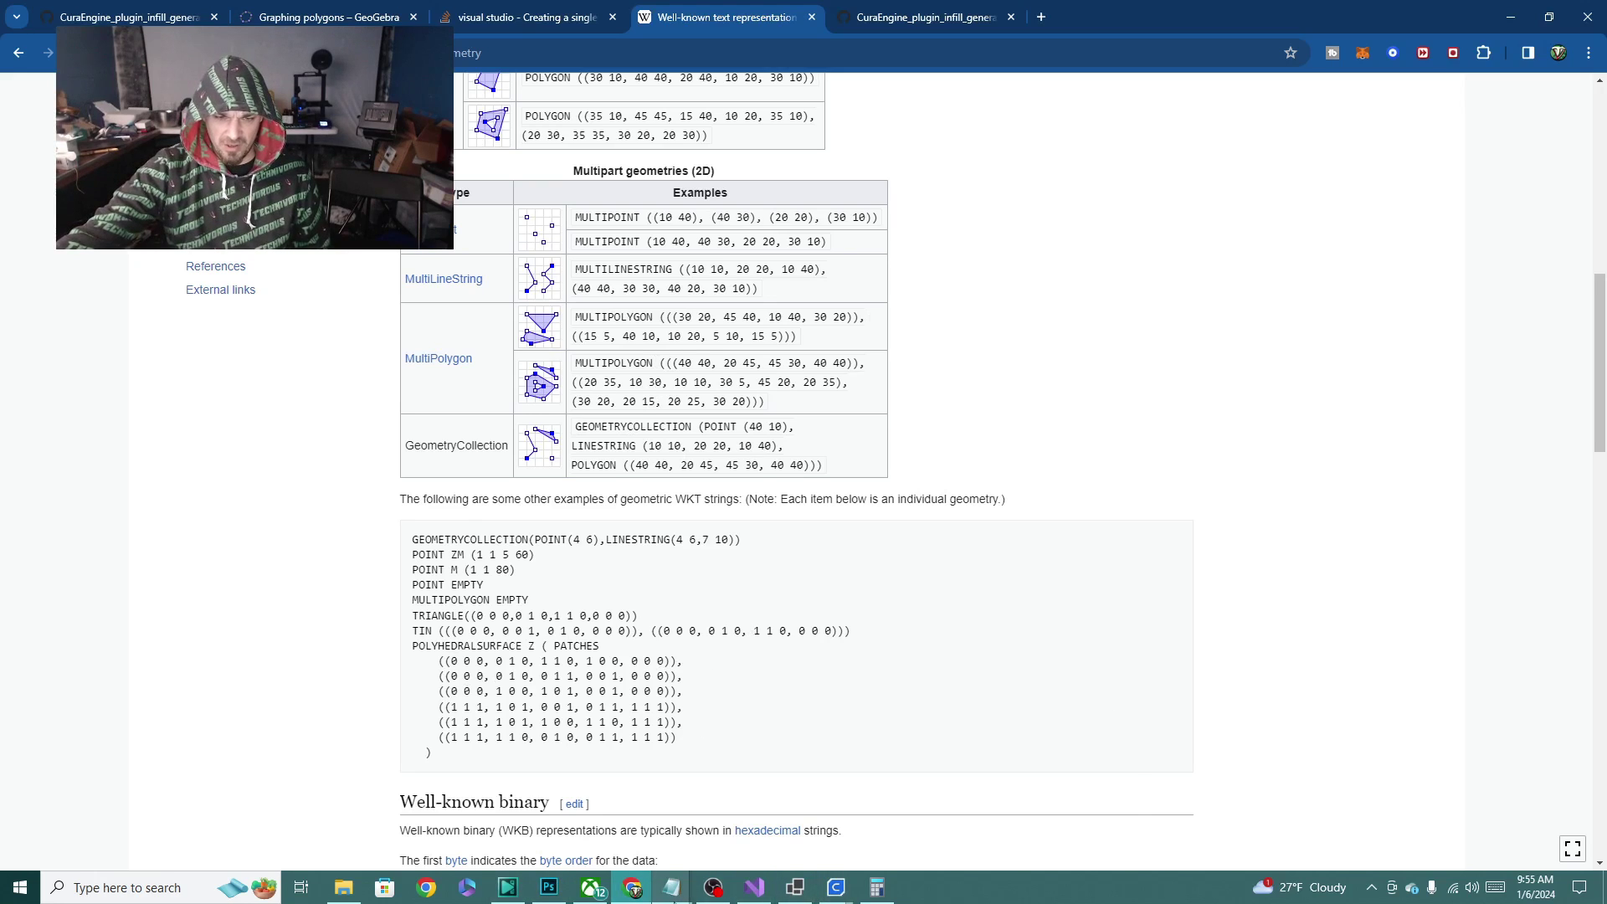
Review the triangle_star tile's POLYGON and LINESTRING text in Notepad, close it, and return to Cura
{"action": "left_click", "coordinate": [672, 887]}
{"action": "left_click", "coordinate": [831, 824]}
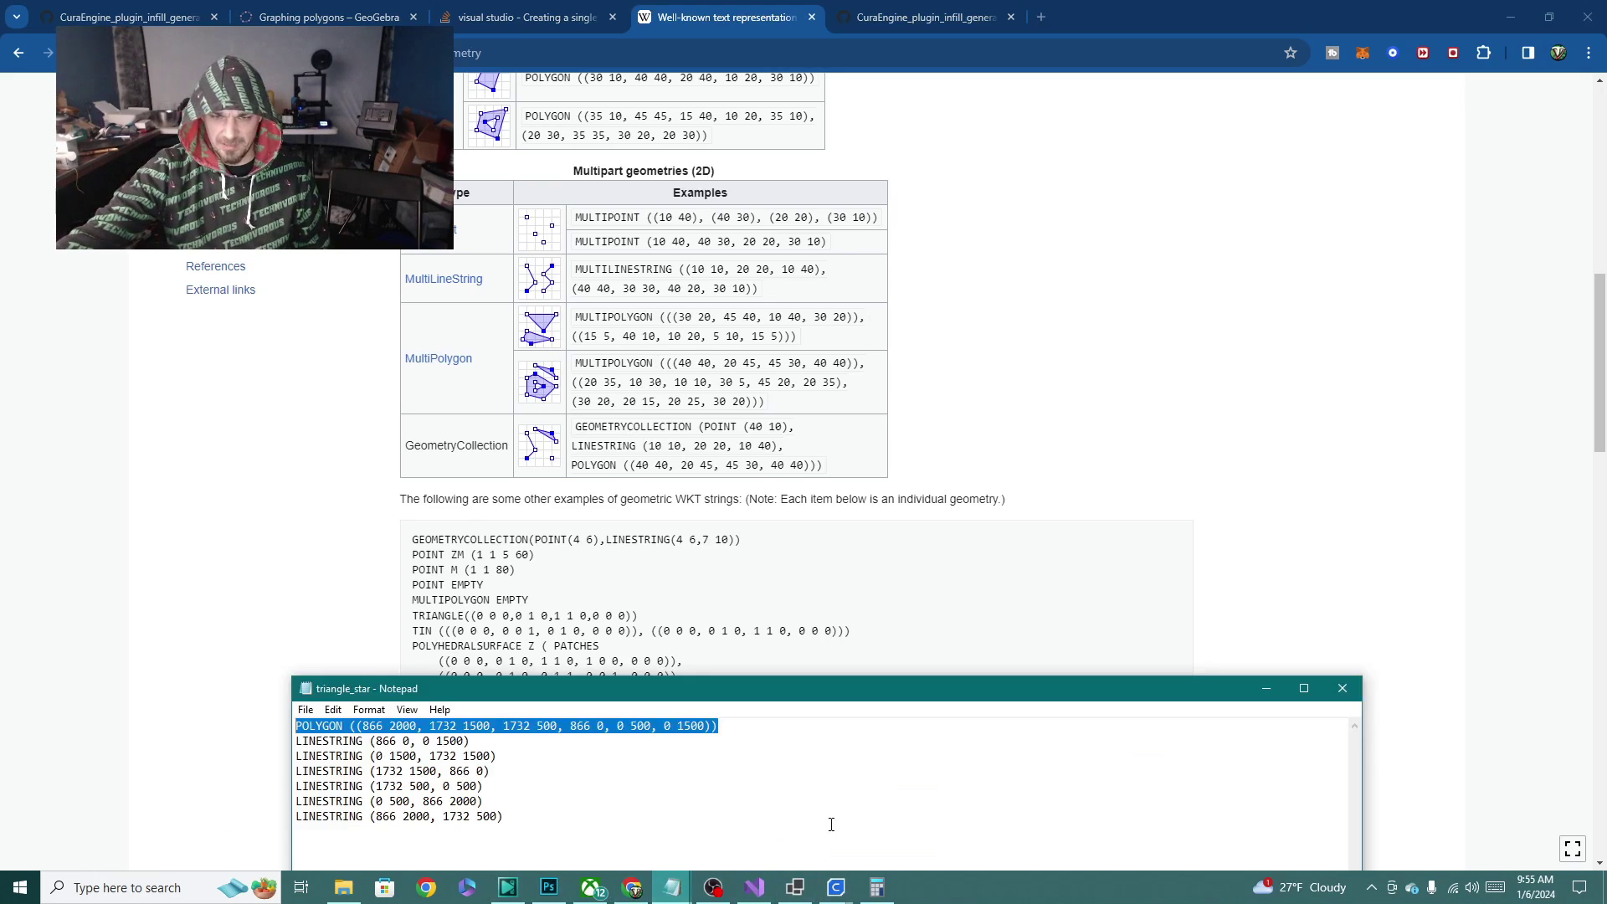
{"action": "left_click_drag", "start_coordinate": [787, 691], "coordinate": [874, 234]}
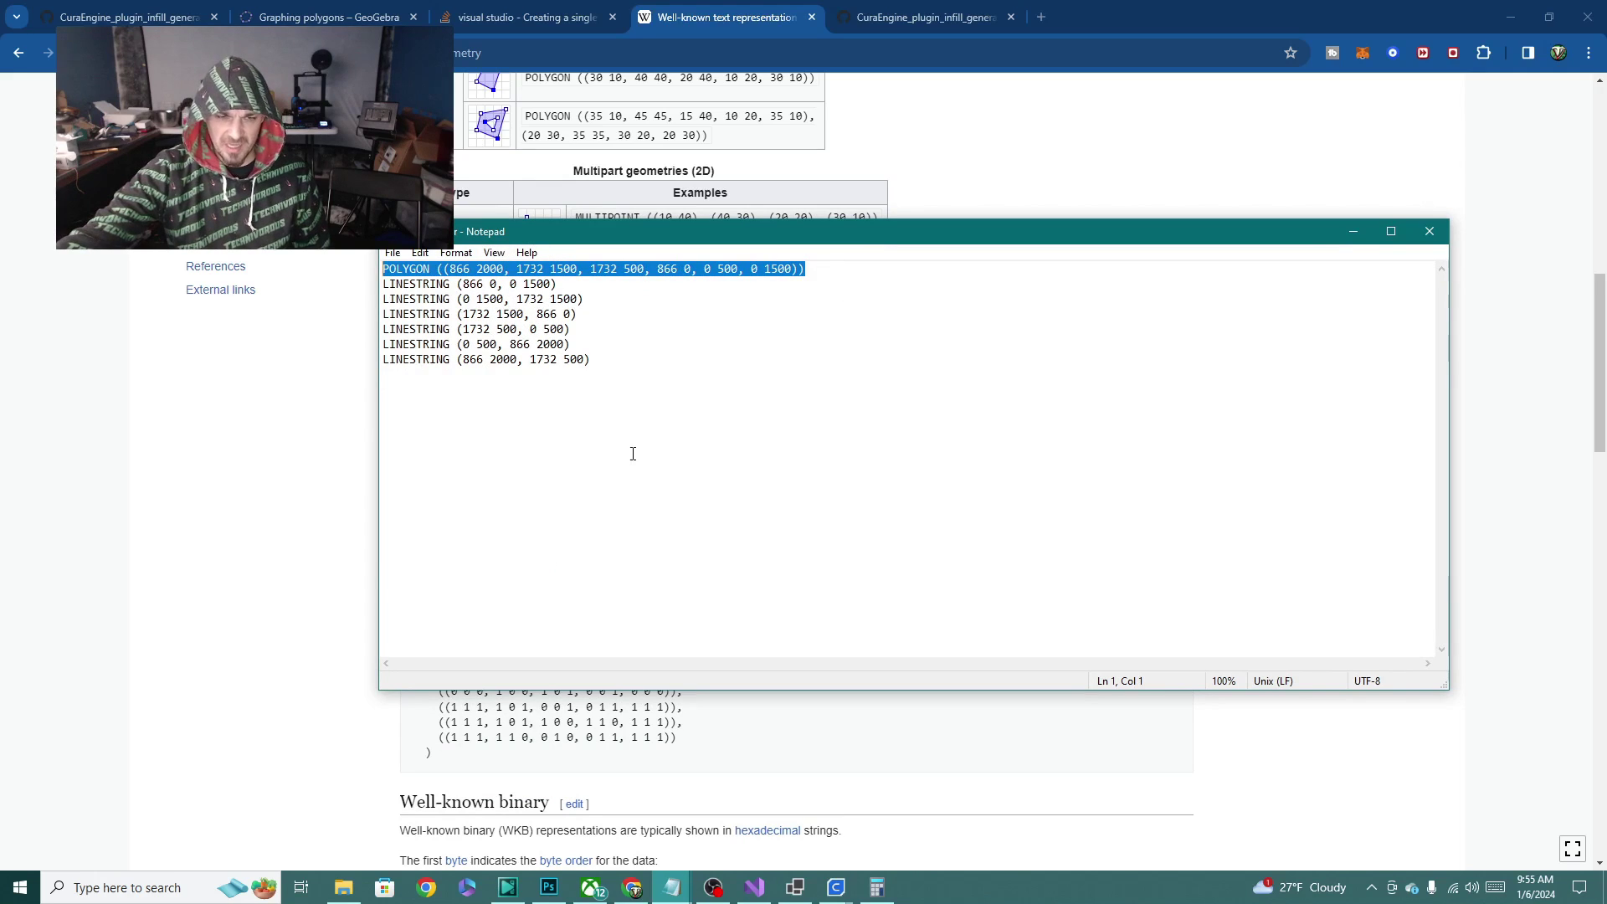
{"action": "left_click_drag", "start_coordinate": [1026, 240], "coordinate": [1098, 94]}
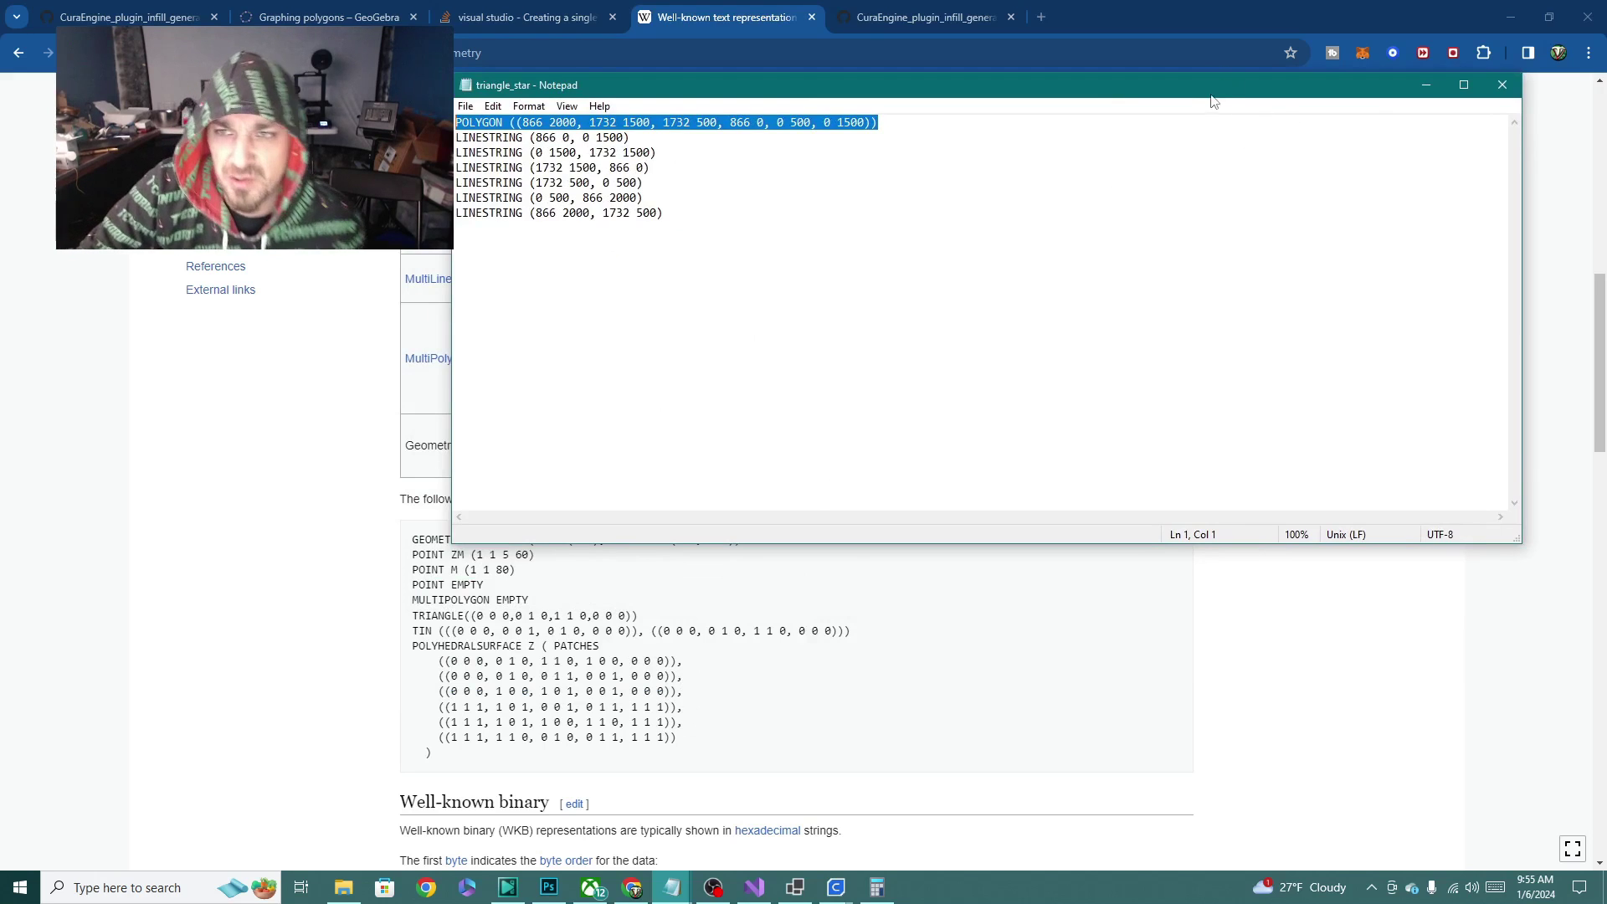
{"action": "left_click_drag", "start_coordinate": [1214, 102], "coordinate": [1102, 323]}
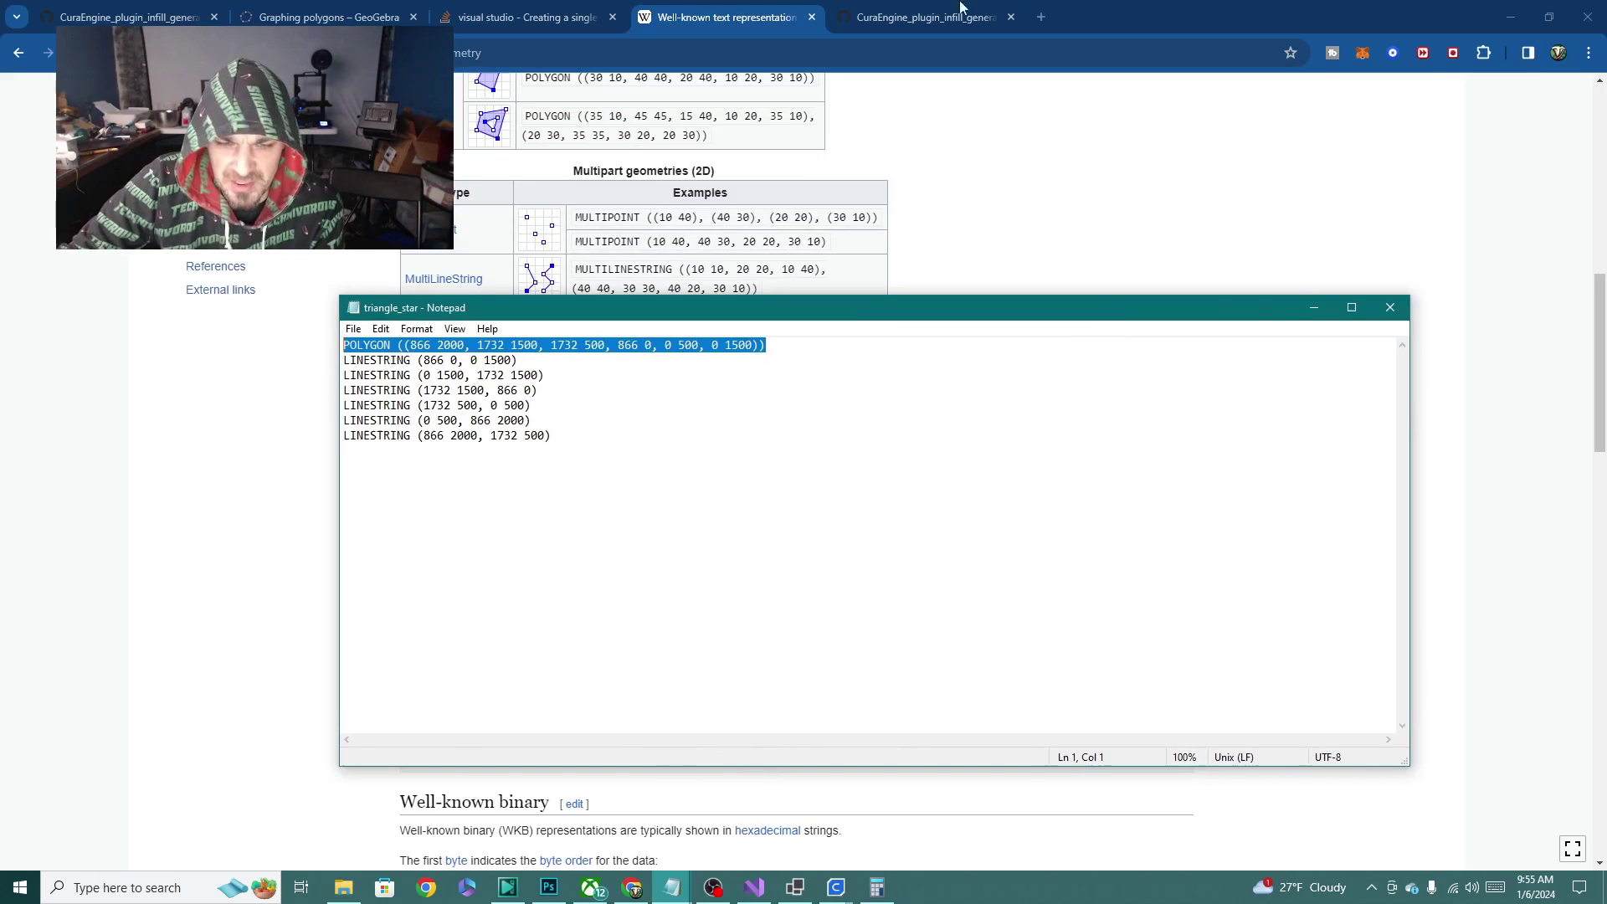
{"action": "left_click", "coordinate": [1390, 310]}
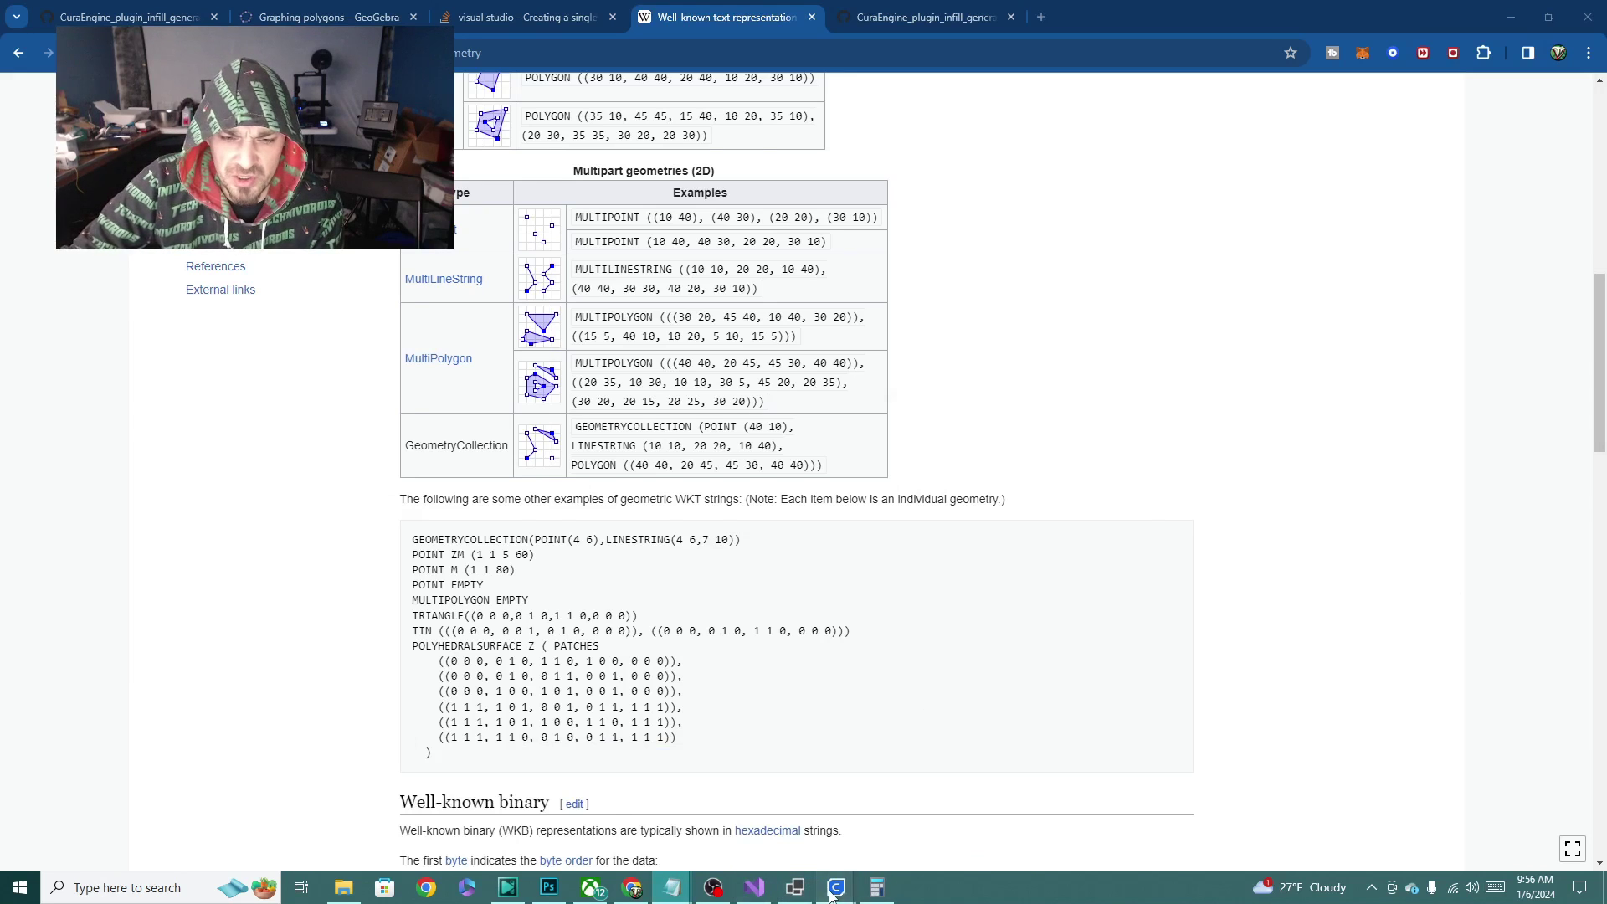
{"action": "mouse_move", "coordinate": [836, 885]}
{"action": "left_click", "coordinate": [826, 852]}
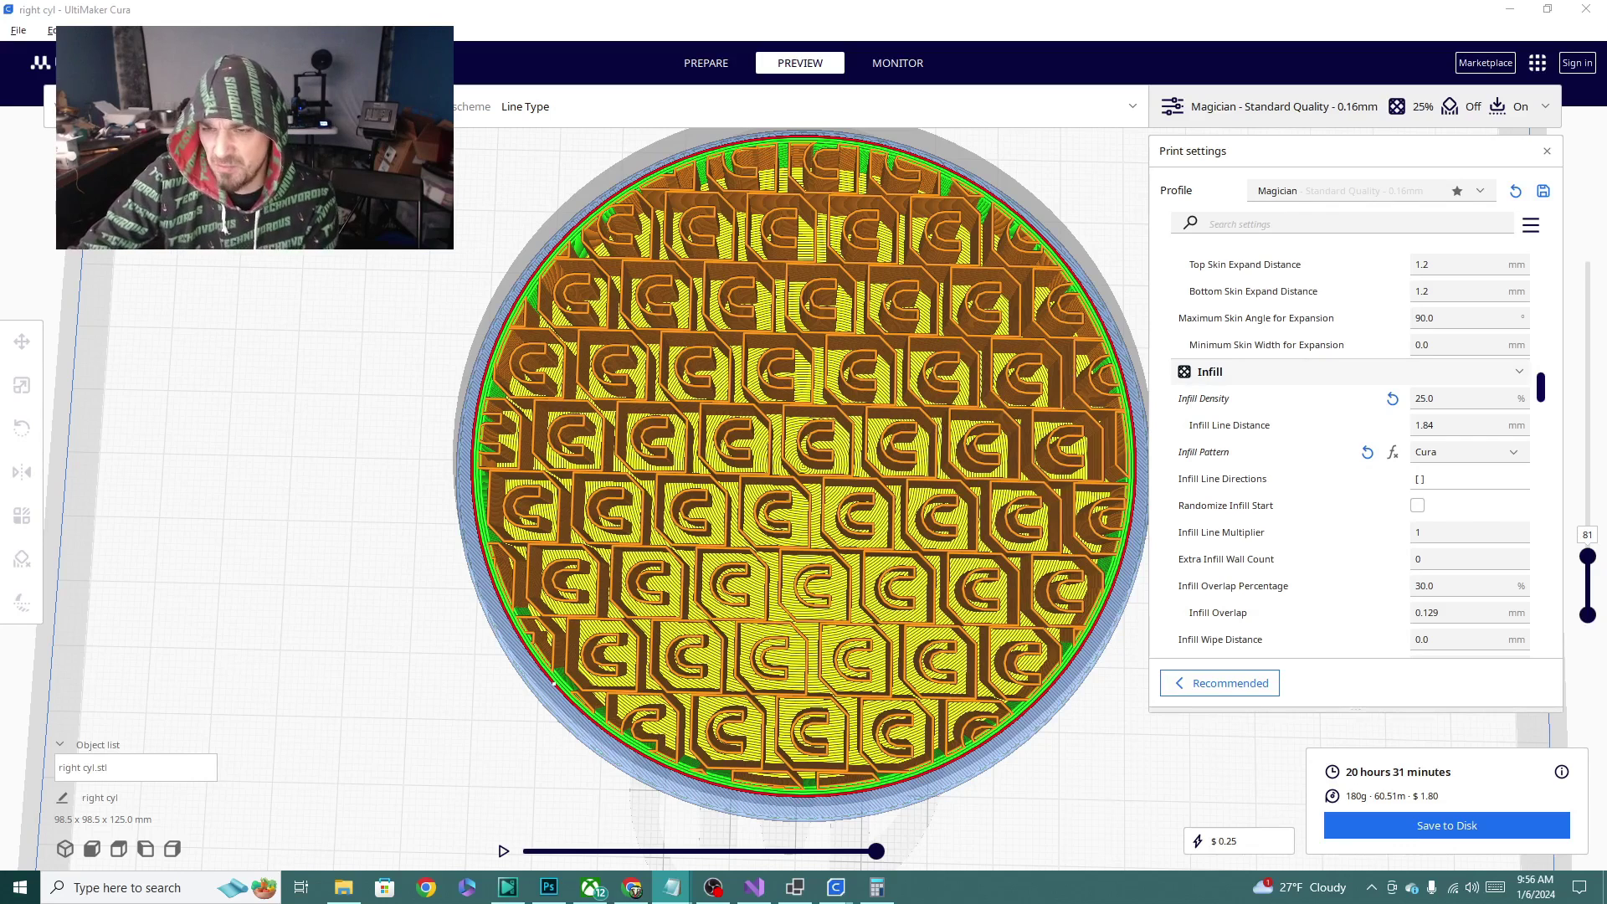
Change the infill pattern from Honeycomb to Question and slice the cylinder (5 hours 30 minutes)
{"action": "left_click", "coordinate": [1461, 463]}
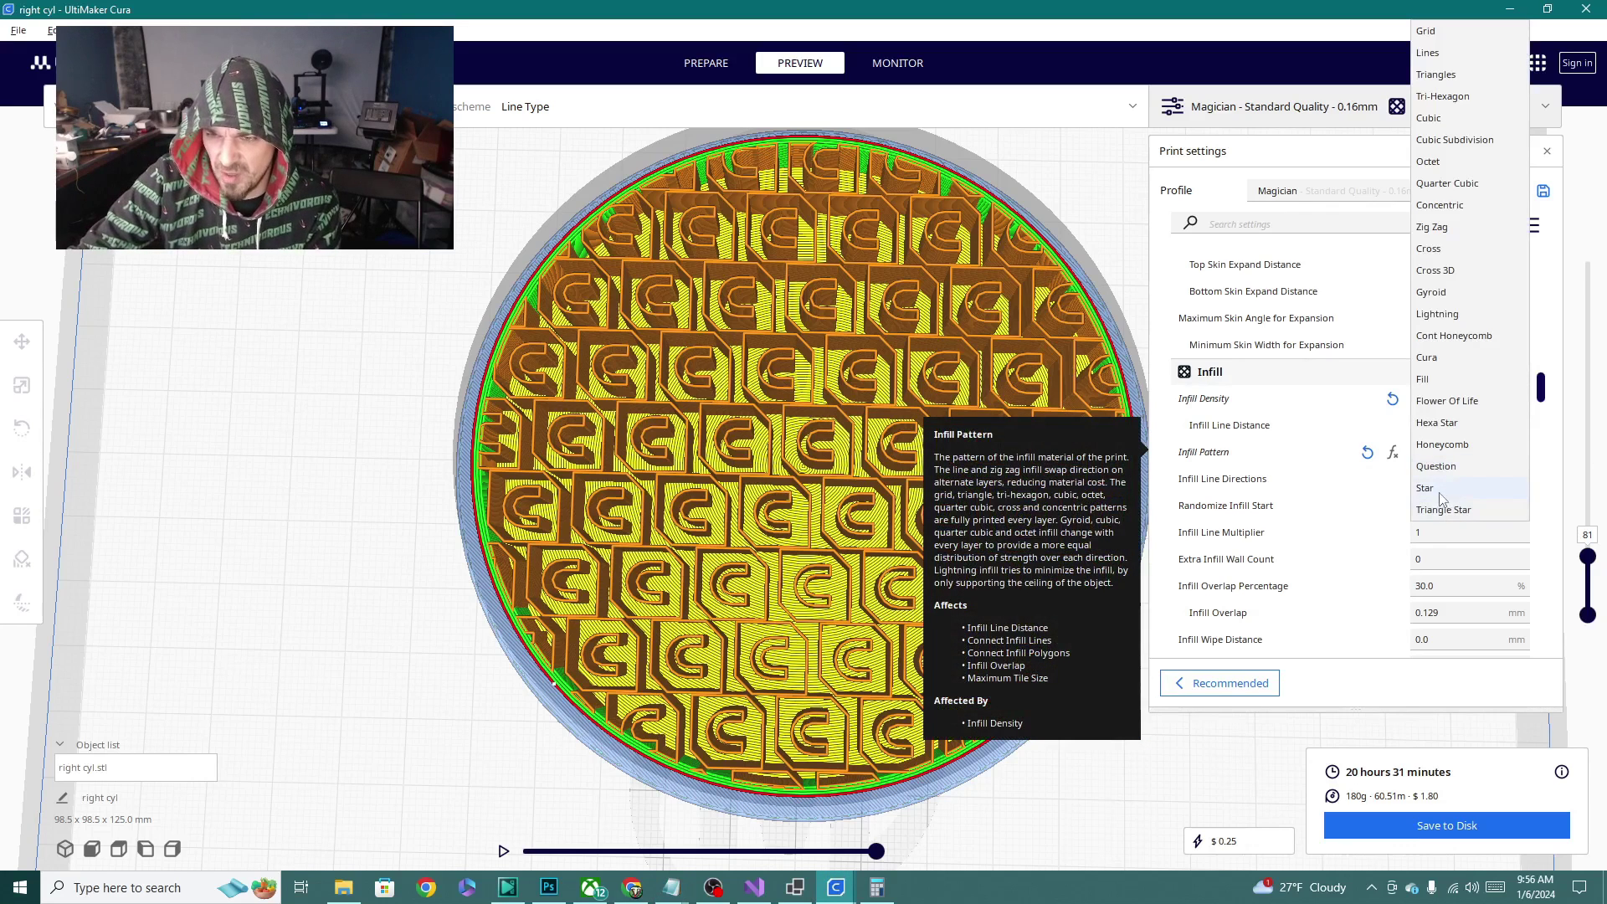
{"action": "left_click", "coordinate": [1452, 445]}
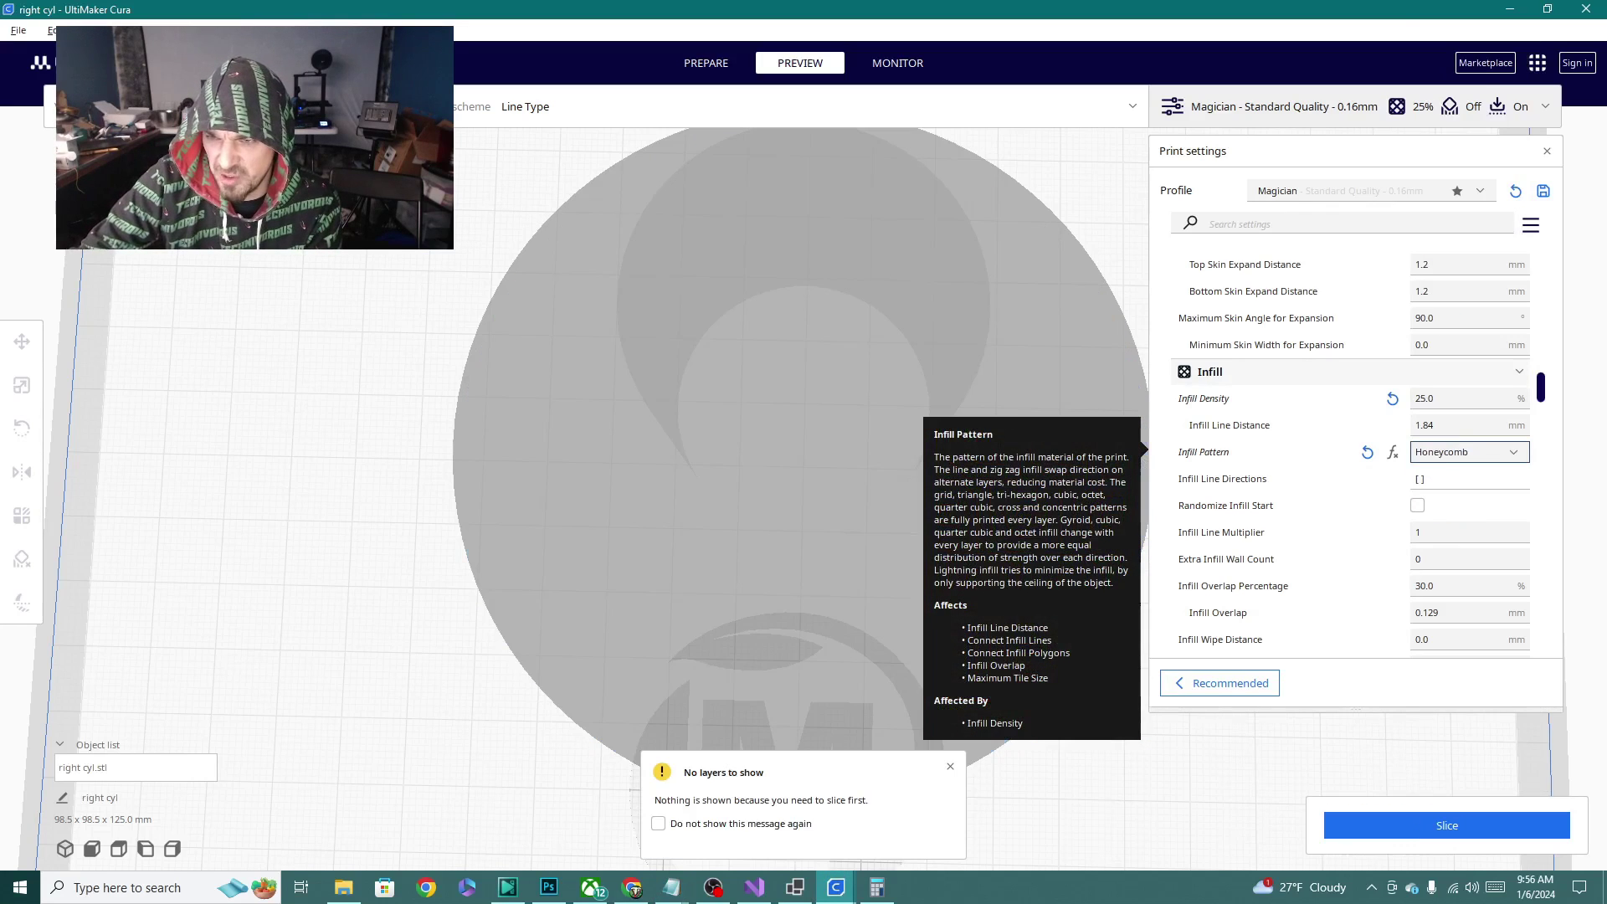
{"action": "left_click", "coordinate": [1444, 463]}
{"action": "left_click", "coordinate": [1446, 471]}
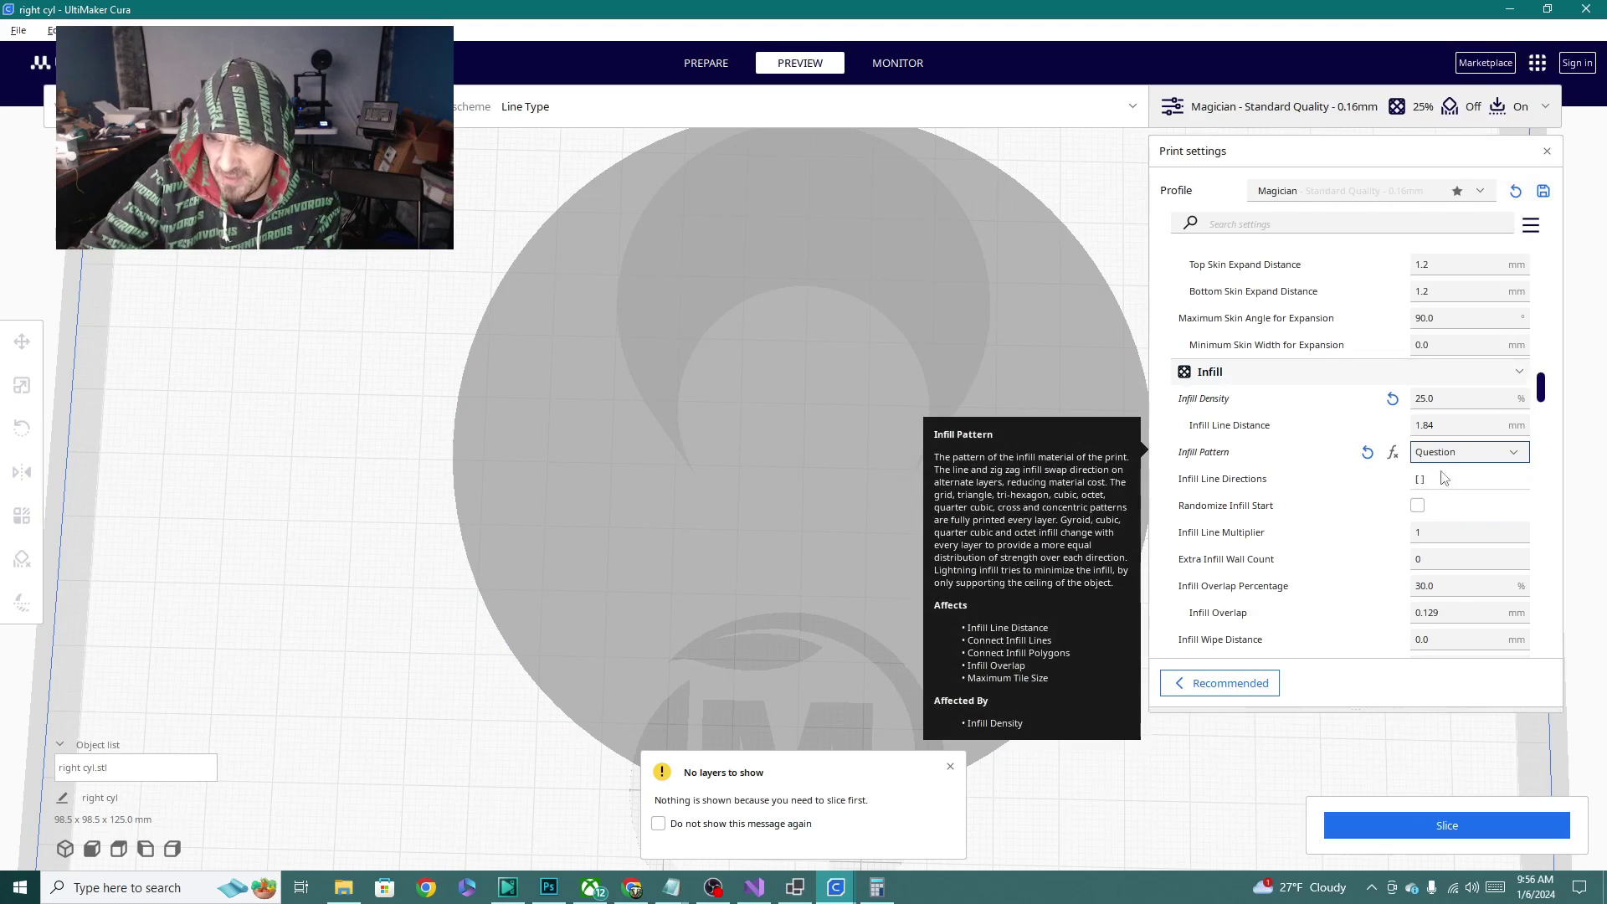
{"action": "left_click", "coordinate": [1446, 829]}
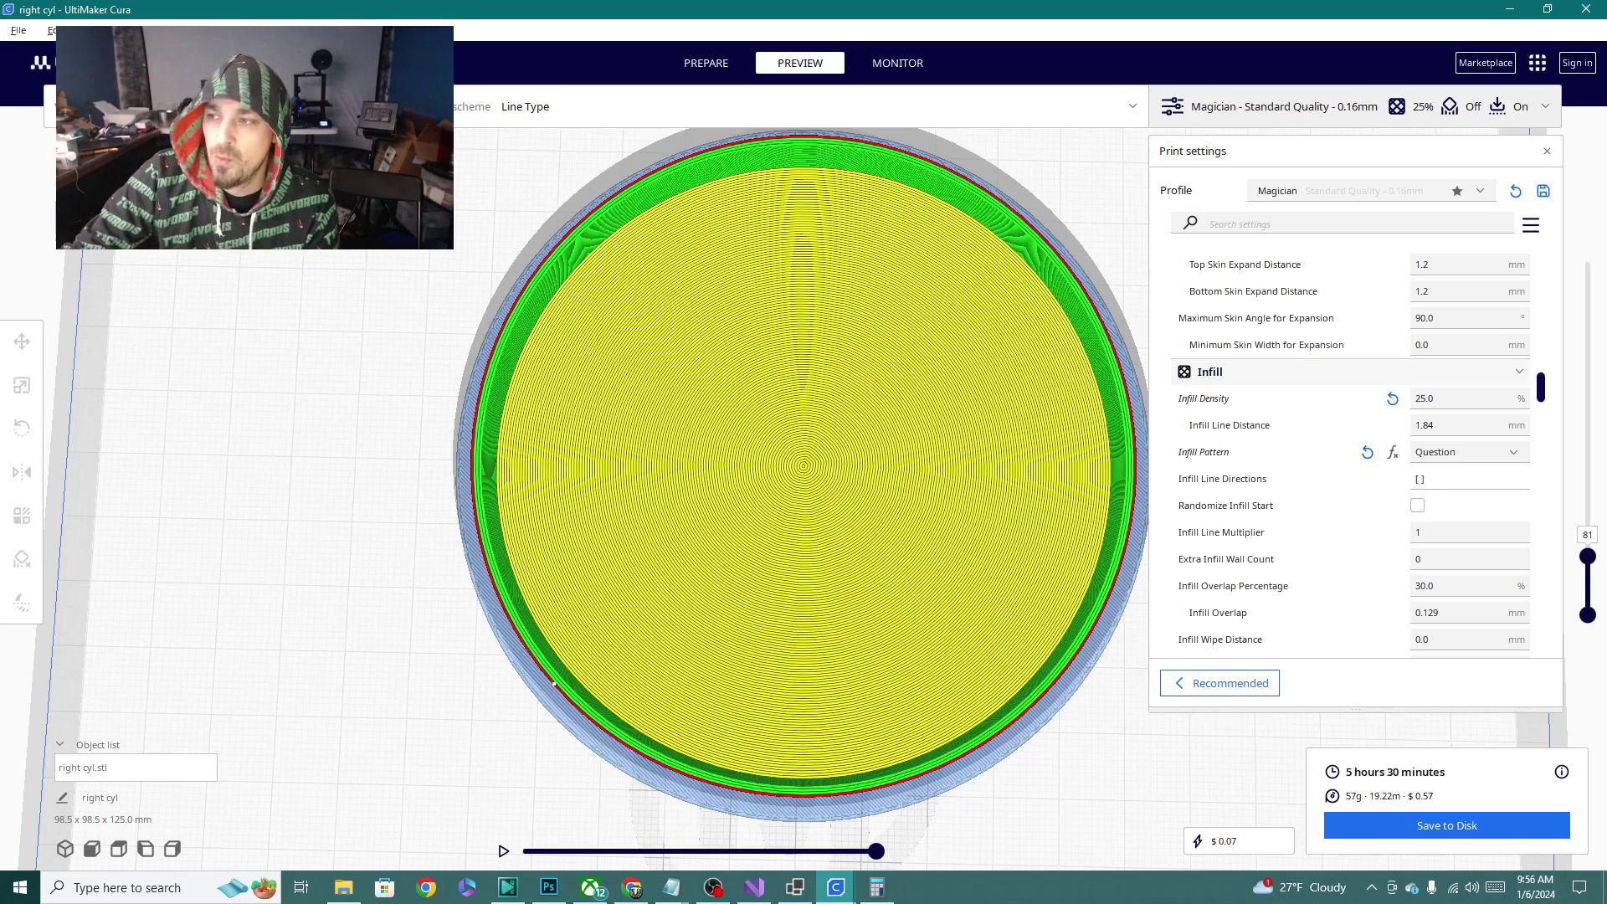
{"action": "key", "text": "alt+Tab"}
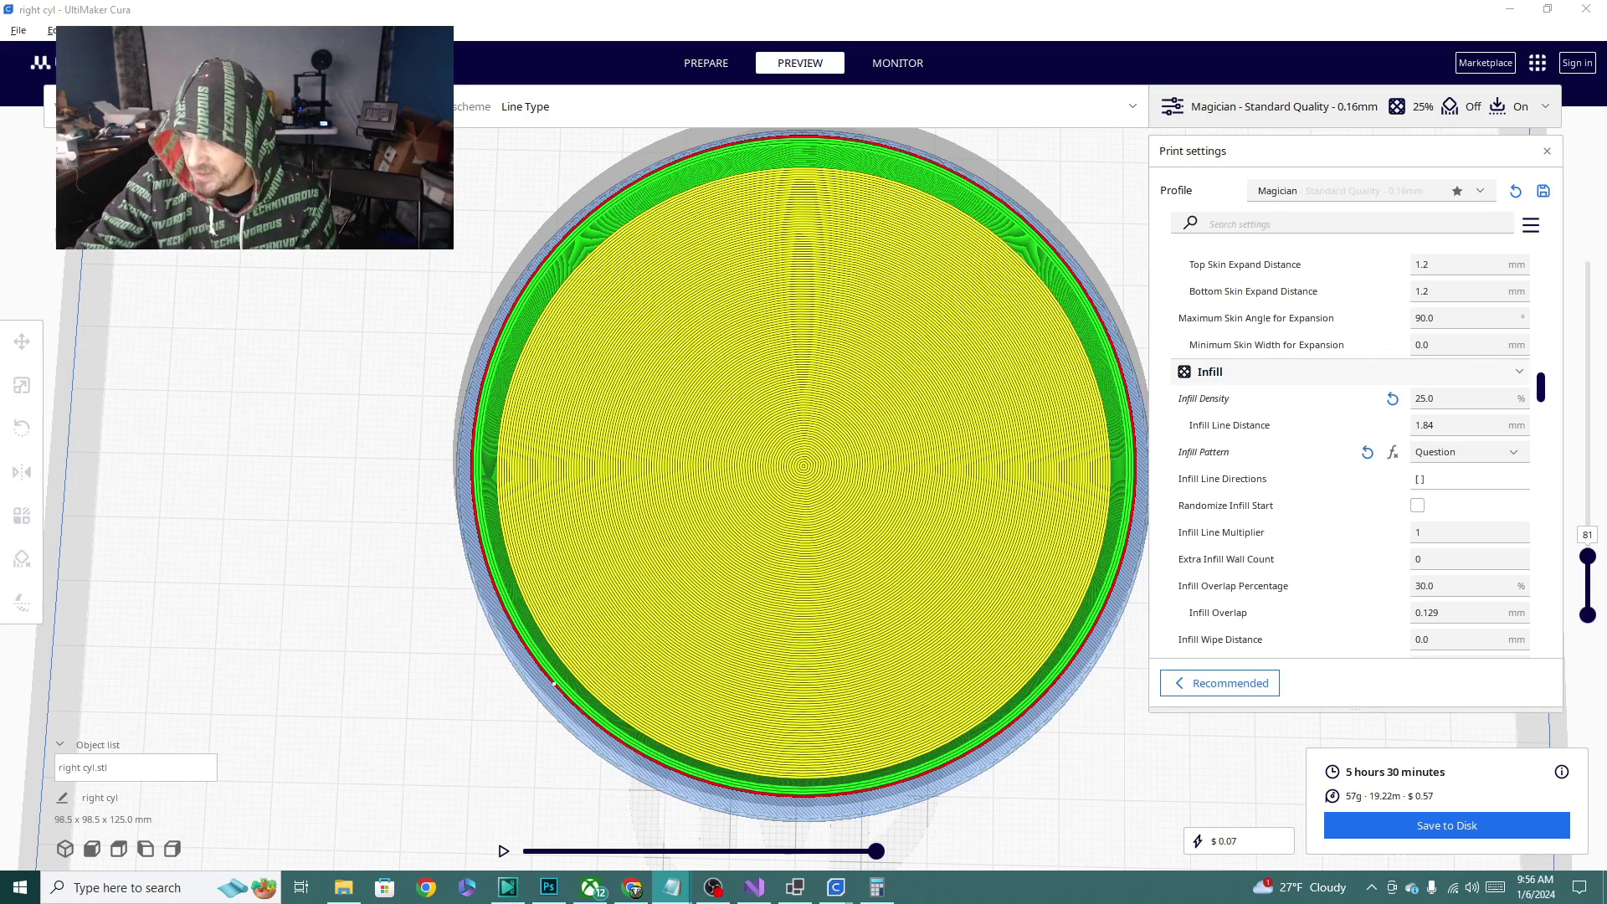
Toggle the infill pattern through Honeycomb back to Question and slice again
{"action": "left_click", "coordinate": [1456, 452]}
{"action": "left_click", "coordinate": [1442, 442]}
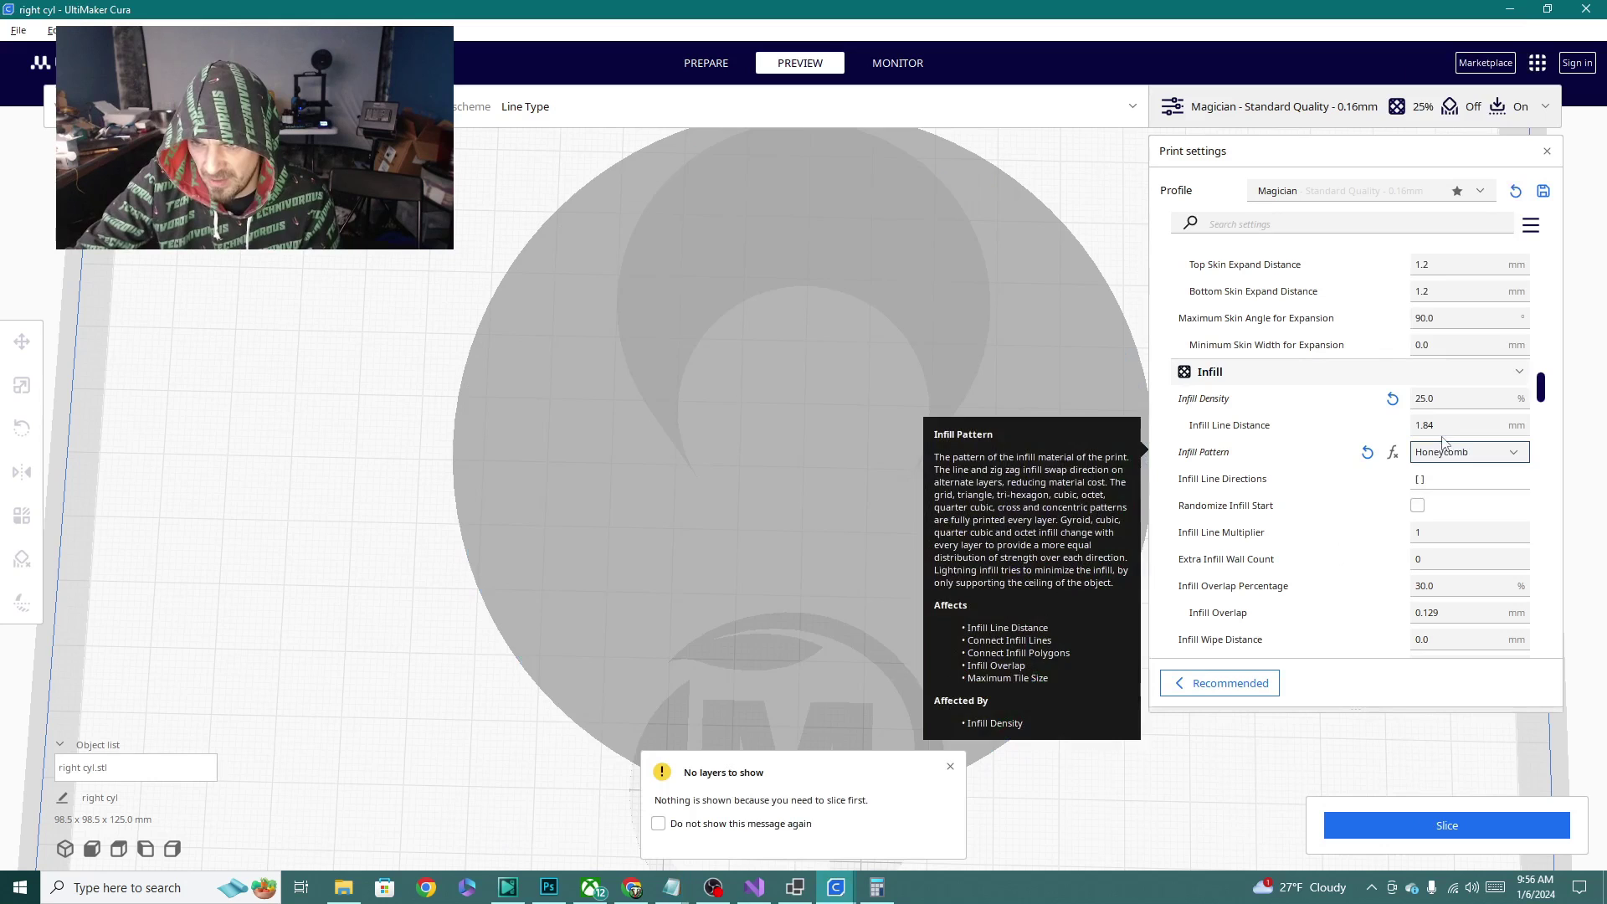
{"action": "left_click", "coordinate": [1457, 452]}
{"action": "left_click", "coordinate": [1449, 479]}
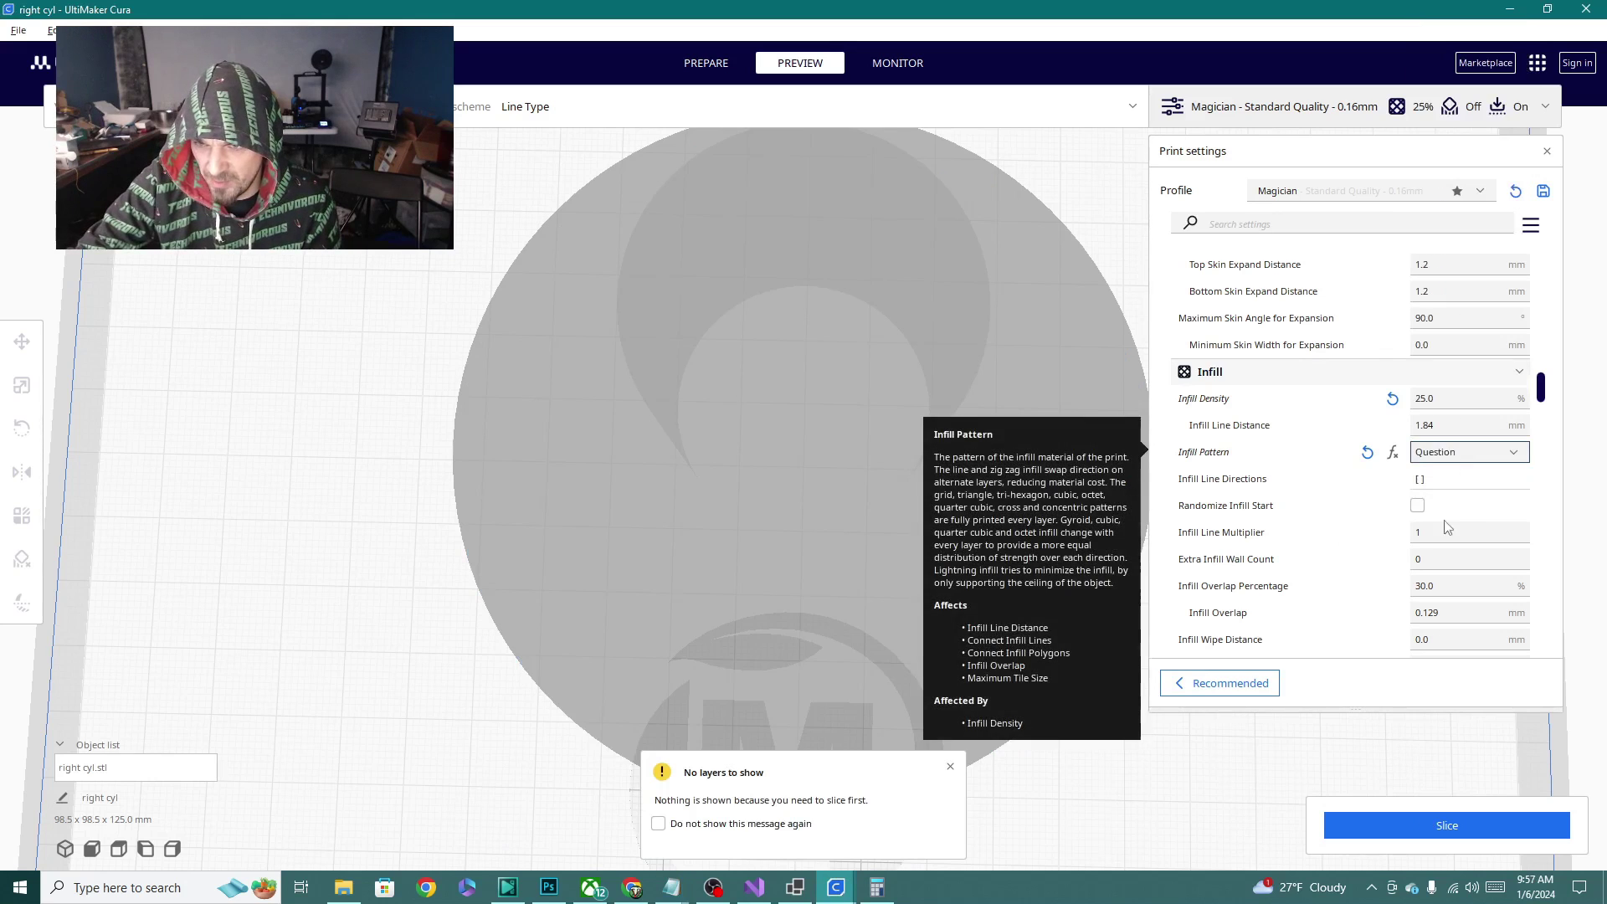
{"action": "left_click", "coordinate": [1452, 827]}
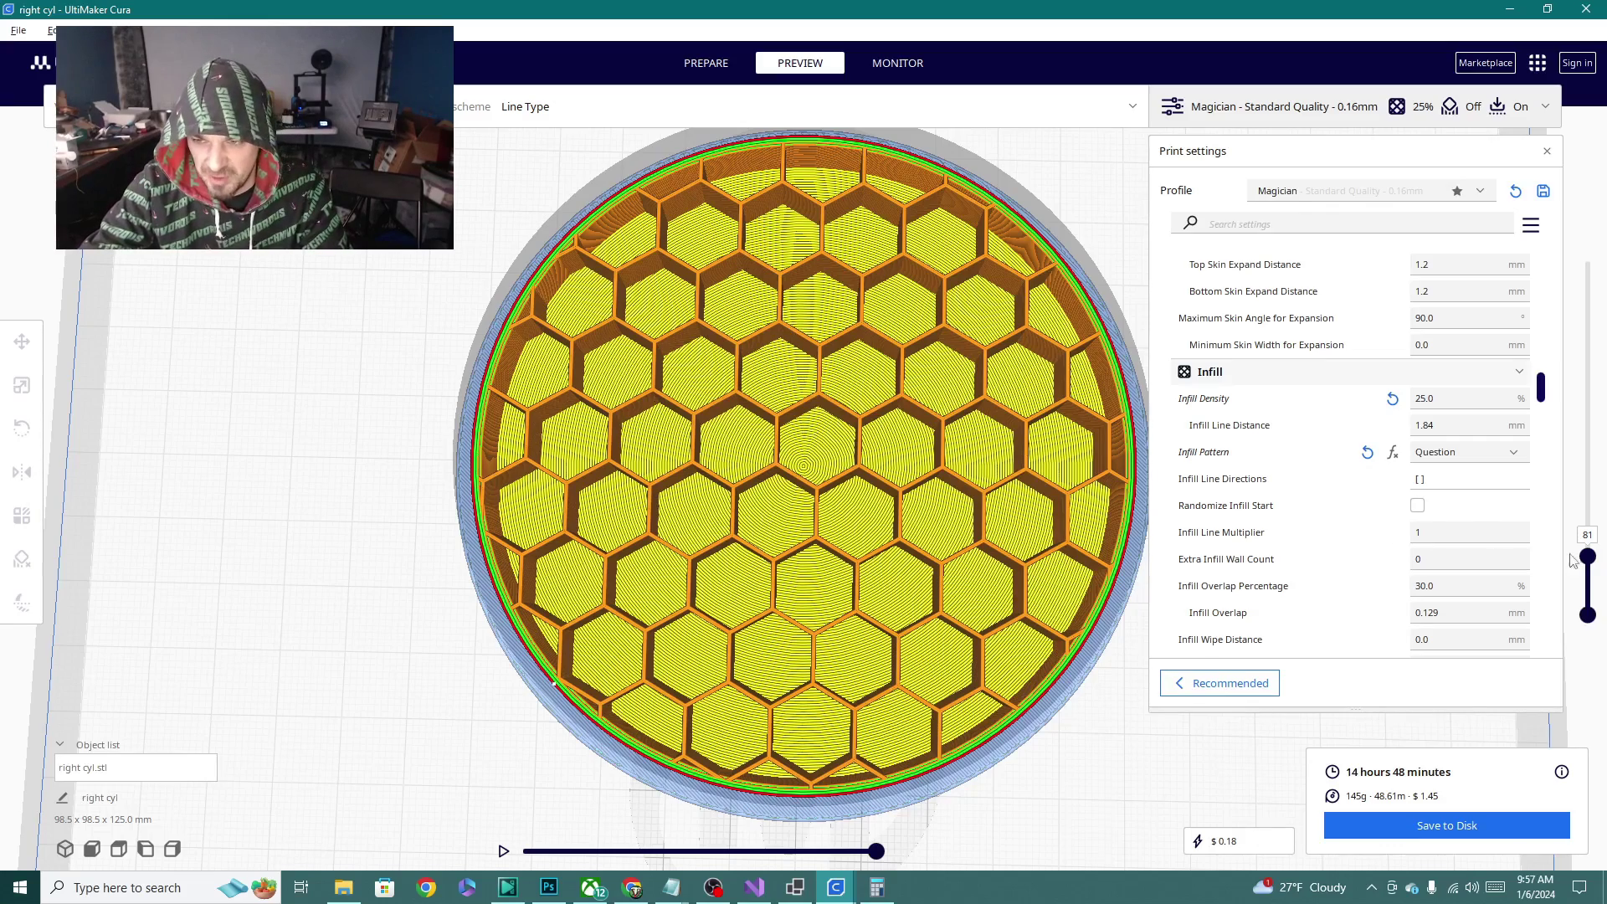
Raise the layer slider and orbit the preview to inspect the honeycomb infill tiles
{"action": "mouse_move", "coordinate": [1588, 558]}
{"action": "left_mouse_down"}
{"action": "mouse_move", "coordinate": [1590, 394]}
{"action": "mouse_move", "coordinate": [1605, 543]}
{"action": "mouse_move", "coordinate": [1600, 380]}
{"action": "mouse_move", "coordinate": [1588, 574]}
{"action": "left_mouse_up"}
{"action": "right_click_drag", "start_coordinate": [889, 515], "coordinate": [977, 431]}
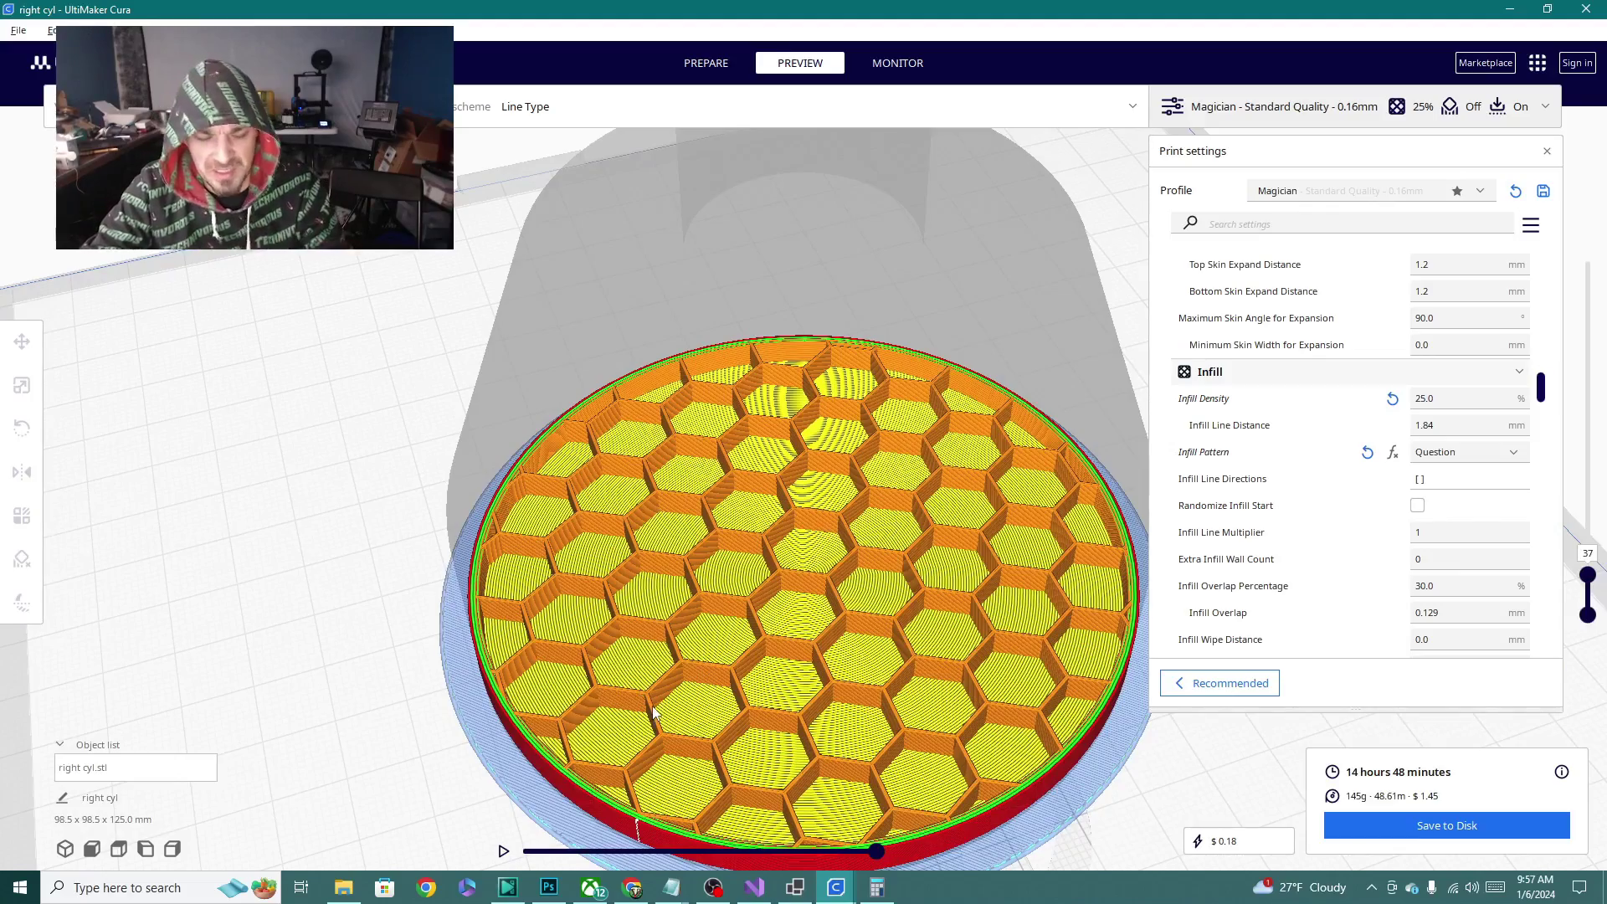
{"action": "right_click_drag", "start_coordinate": [925, 648], "coordinate": [816, 687]}
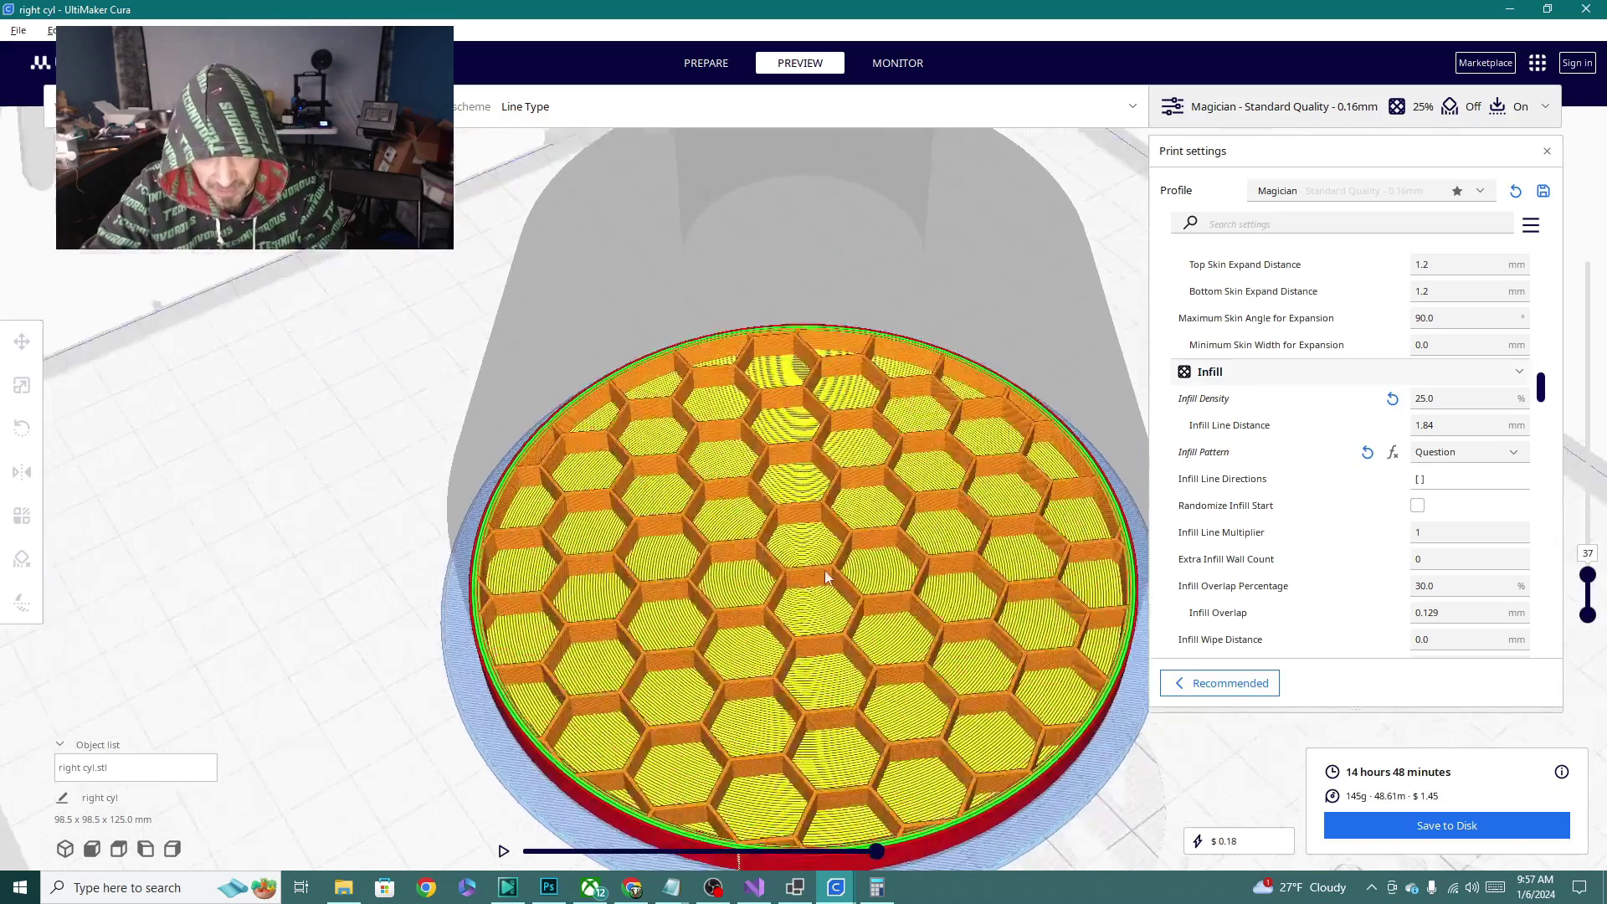
{"action": "right_click_drag", "start_coordinate": [624, 627], "coordinate": [670, 596]}
{"action": "right_click_drag", "start_coordinate": [850, 586], "coordinate": [832, 641]}
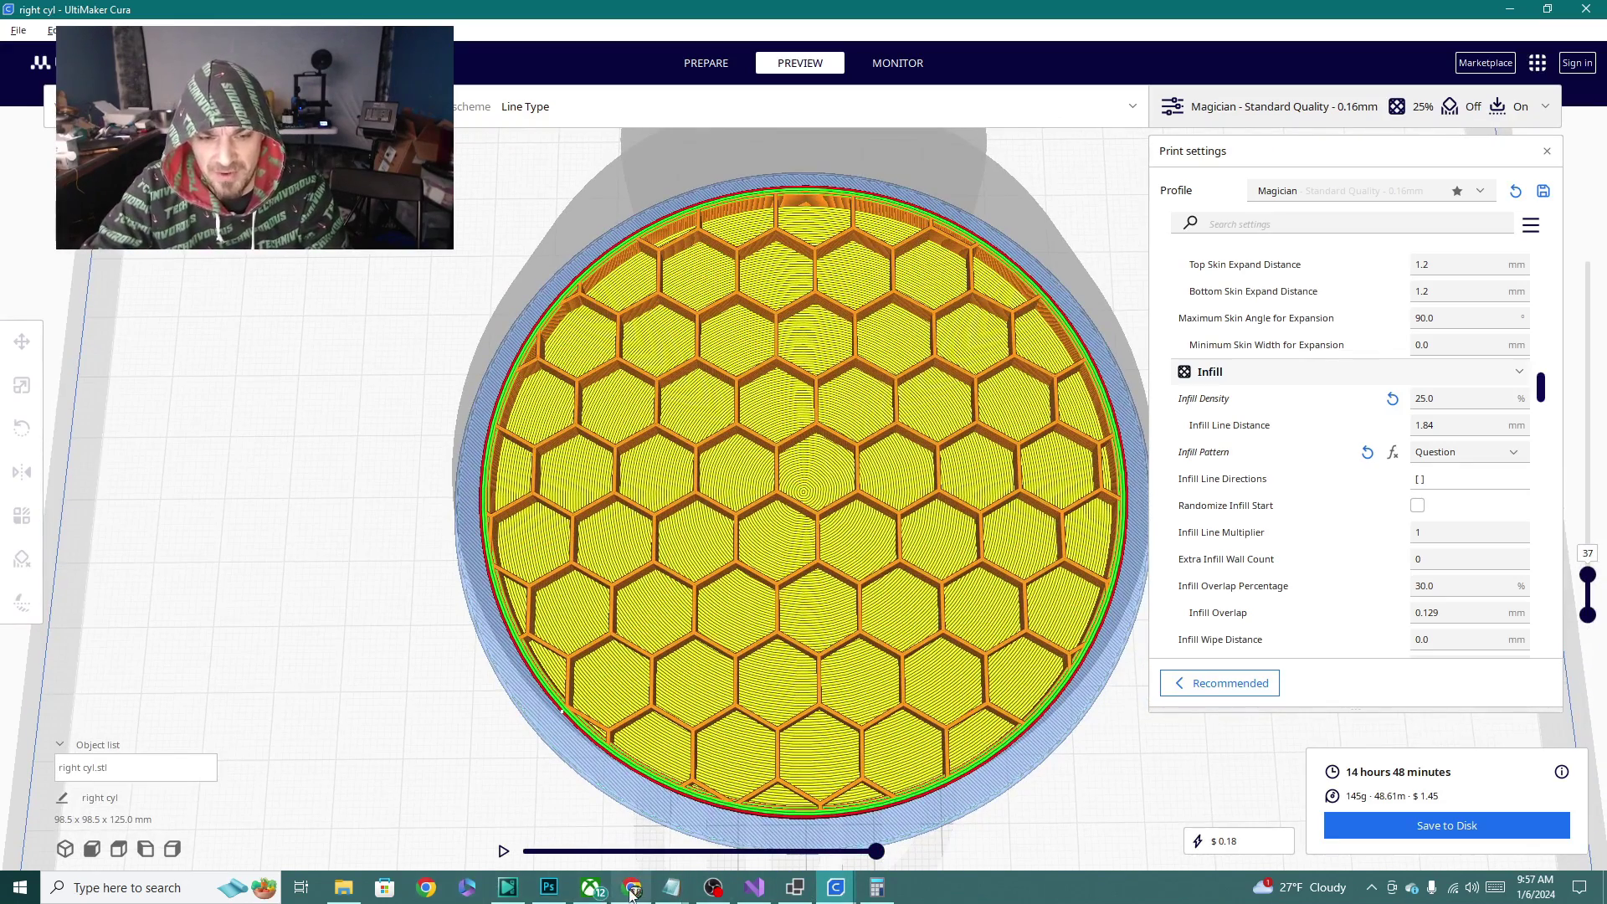
{"action": "mouse_move", "coordinate": [637, 894]}
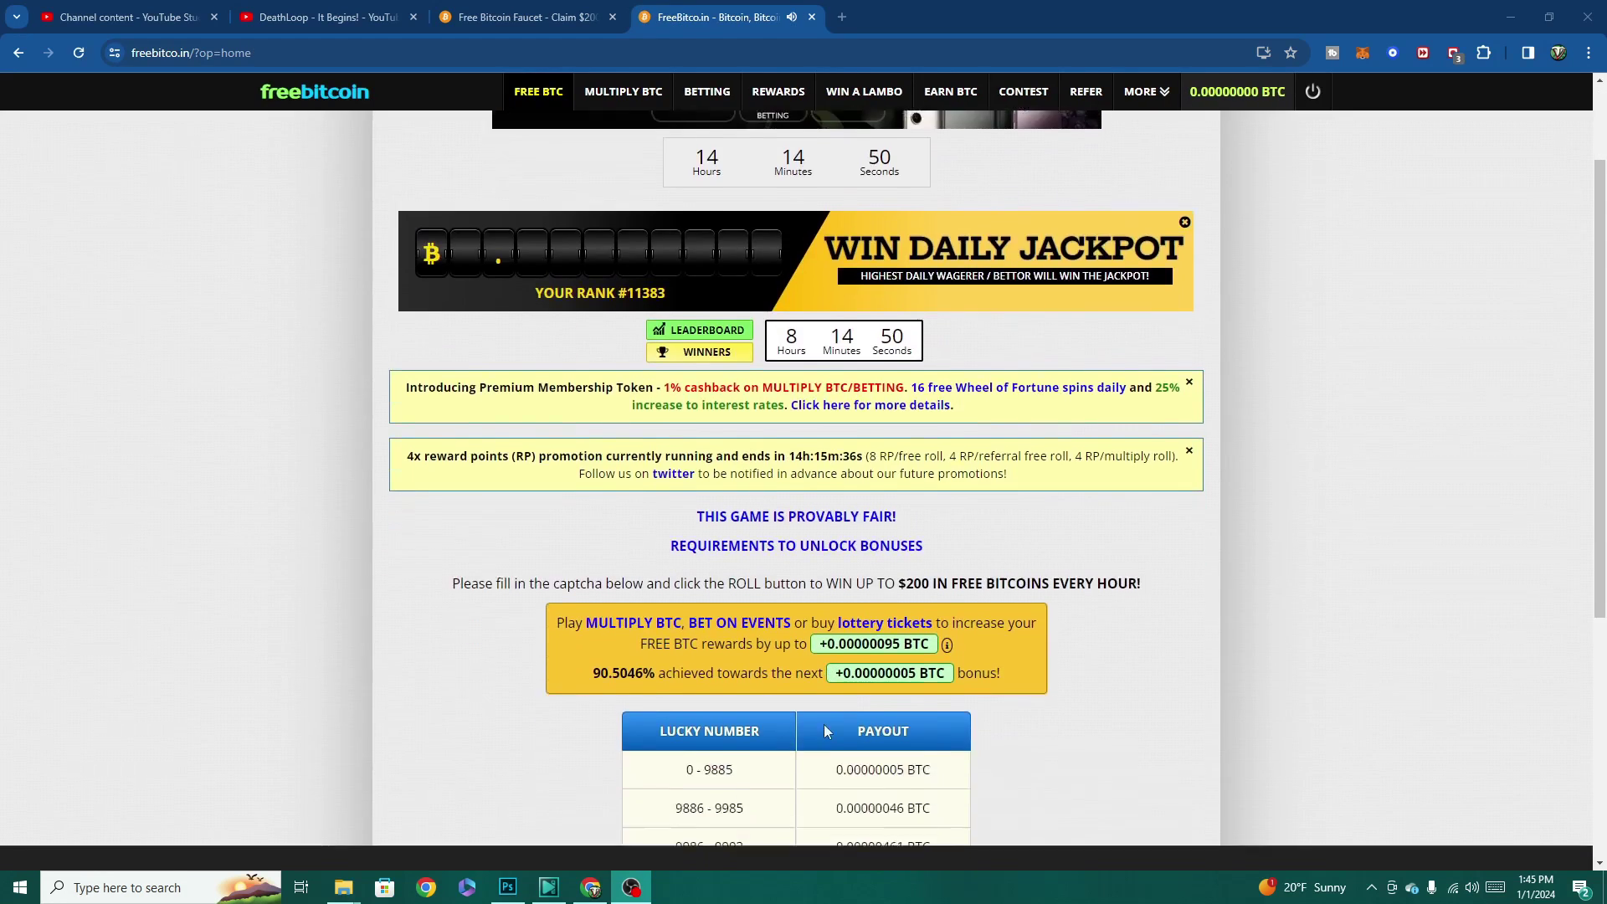
Pass the captcha check and roll for the free bitcoin reward
{"action": "scroll", "coordinate": [816, 703], "scroll_direction": "down", "scroll_amount": 6}
{"action": "left_click", "coordinate": [695, 666]}
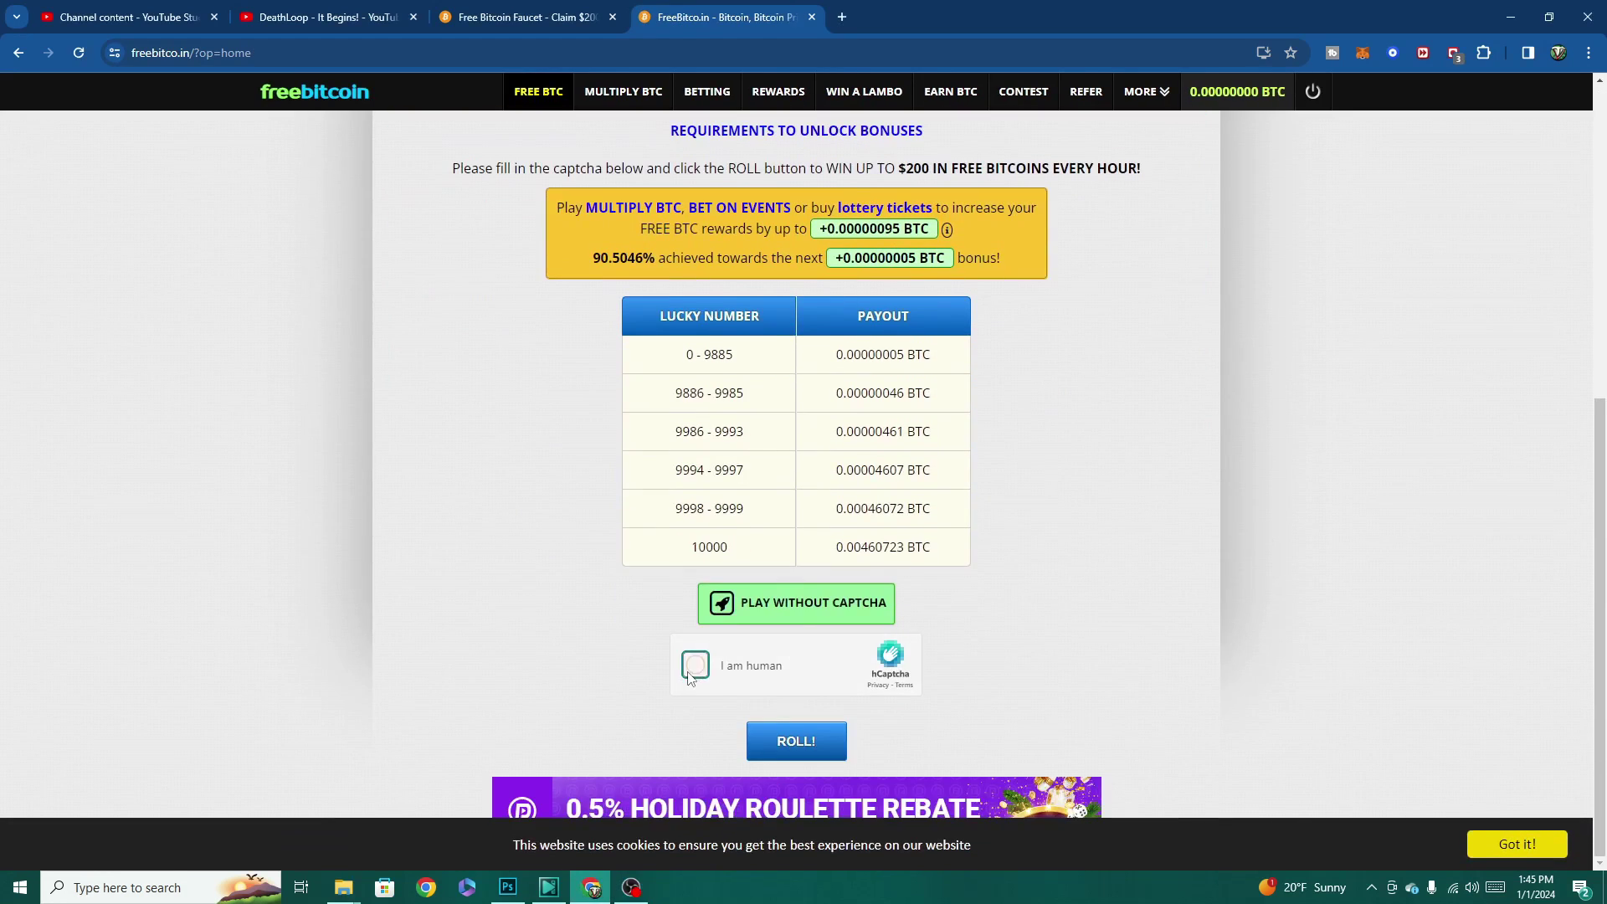
{"action": "left_click", "coordinate": [793, 742]}
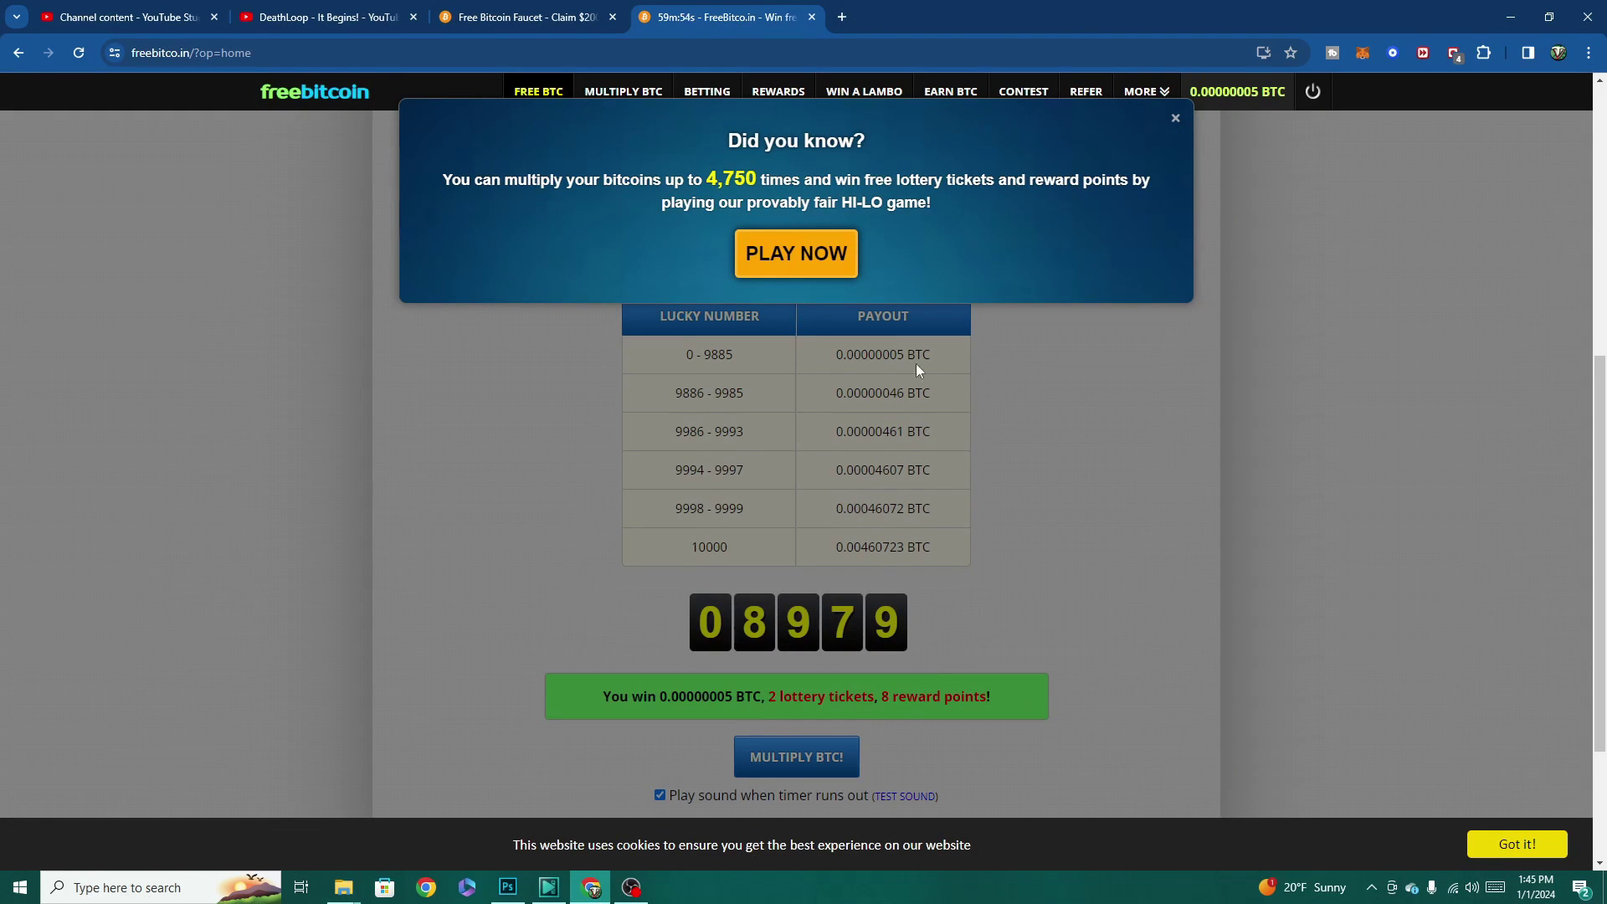
Browse the HI-LO Multiply BTC game and the betting page's expired bets
{"action": "left_click", "coordinate": [790, 267]}
{"action": "scroll", "coordinate": [836, 321], "scroll_direction": "down", "scroll_amount": 1}
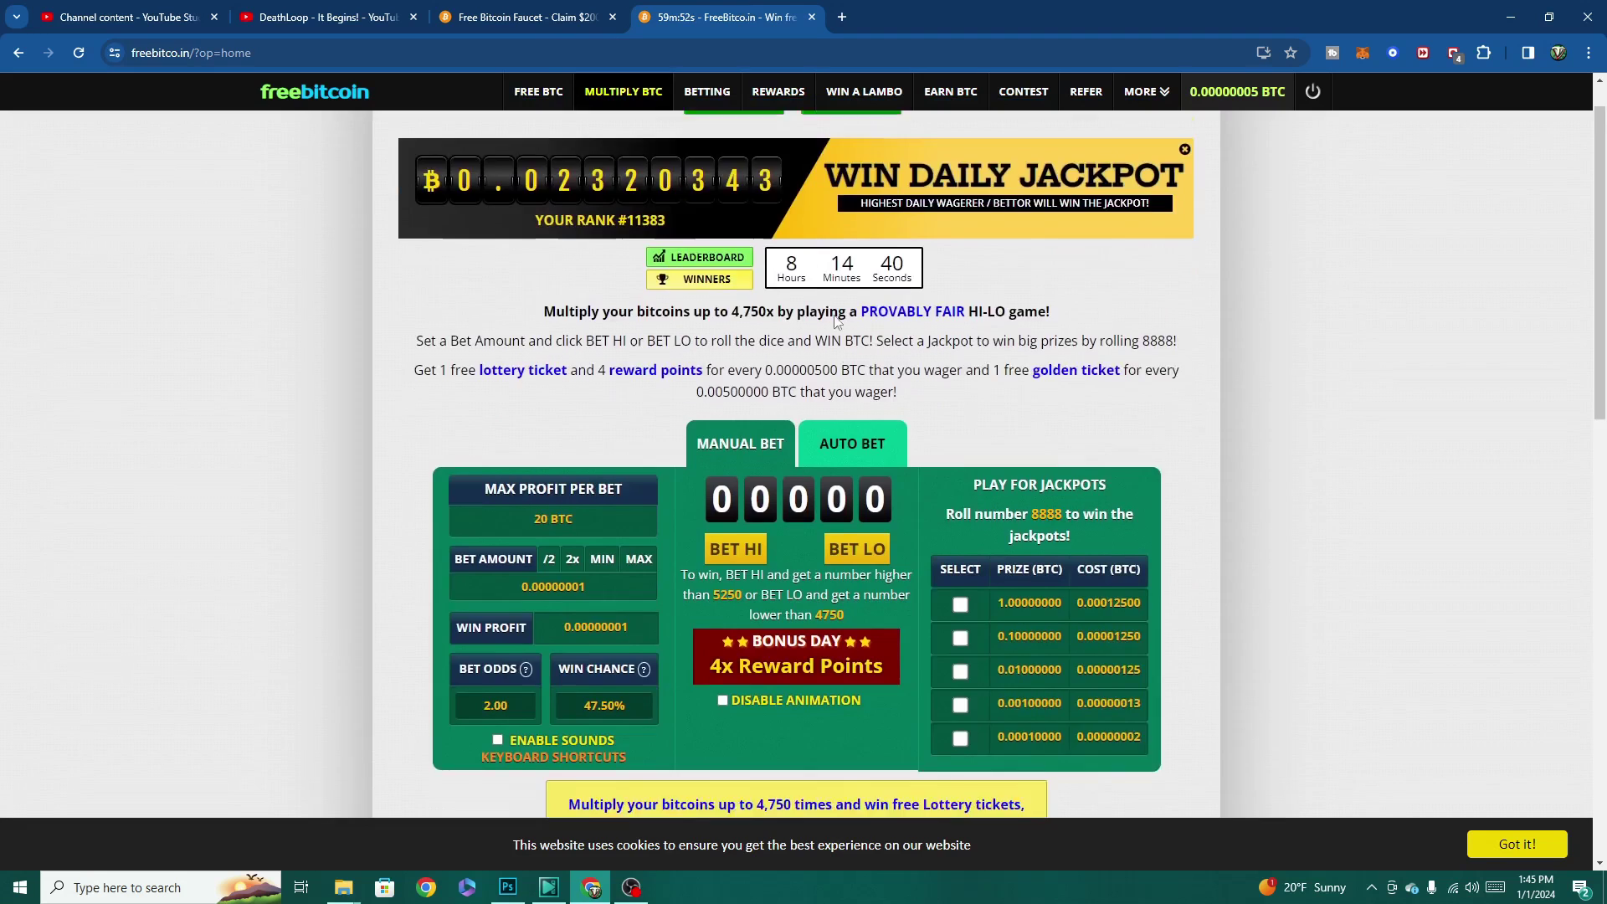
{"action": "scroll", "coordinate": [836, 321], "scroll_direction": "down", "scroll_amount": 3}
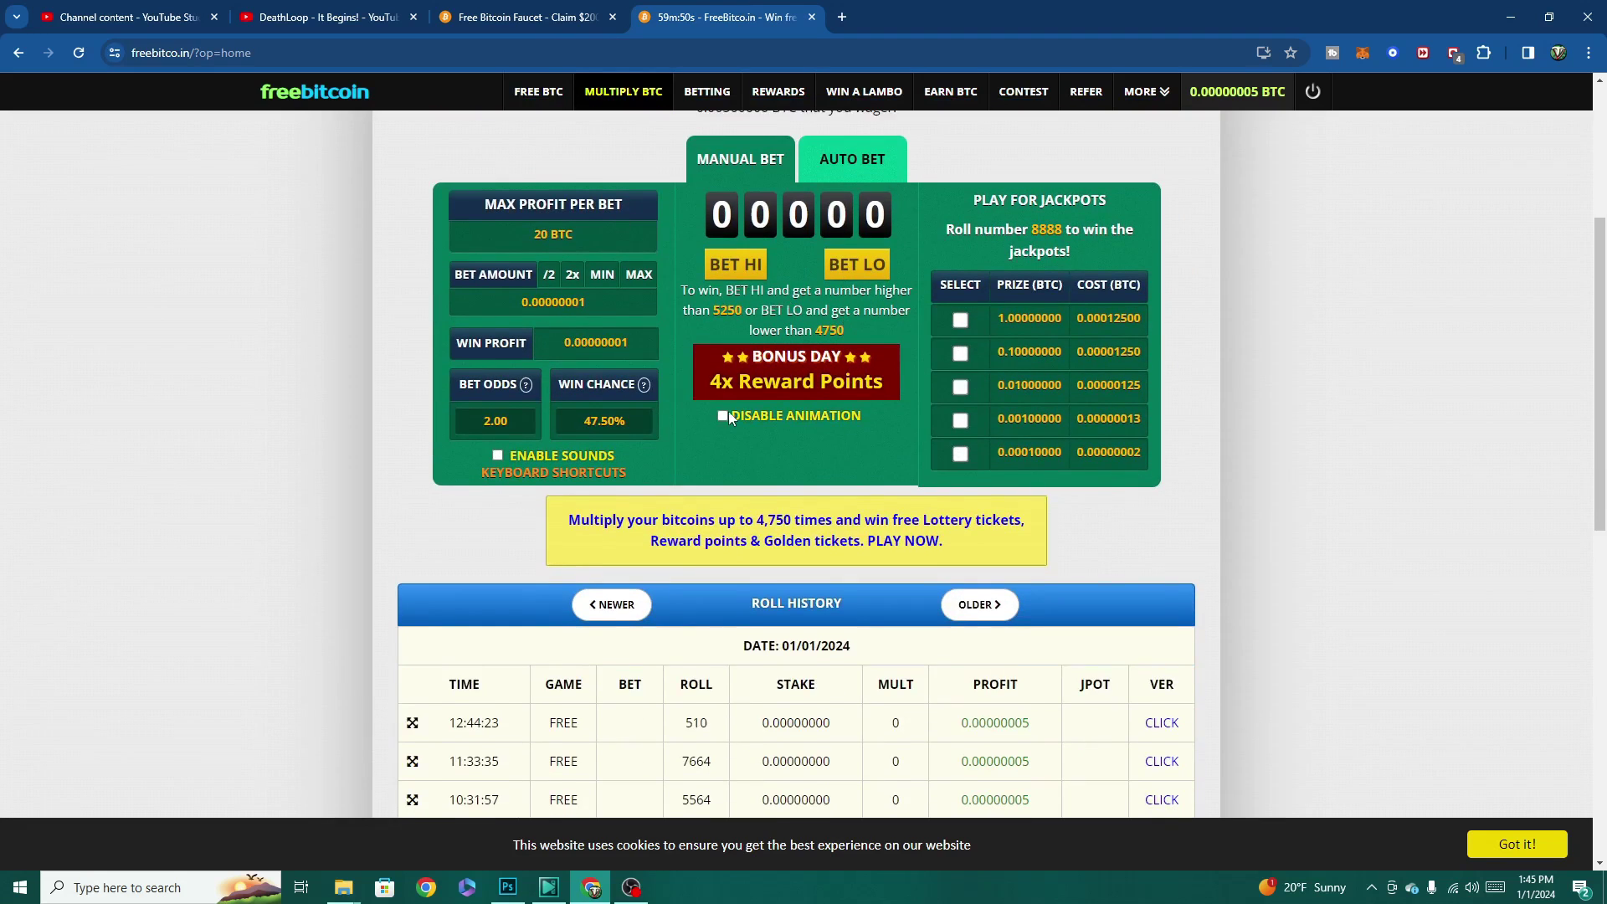
{"action": "left_click", "coordinate": [708, 92]}
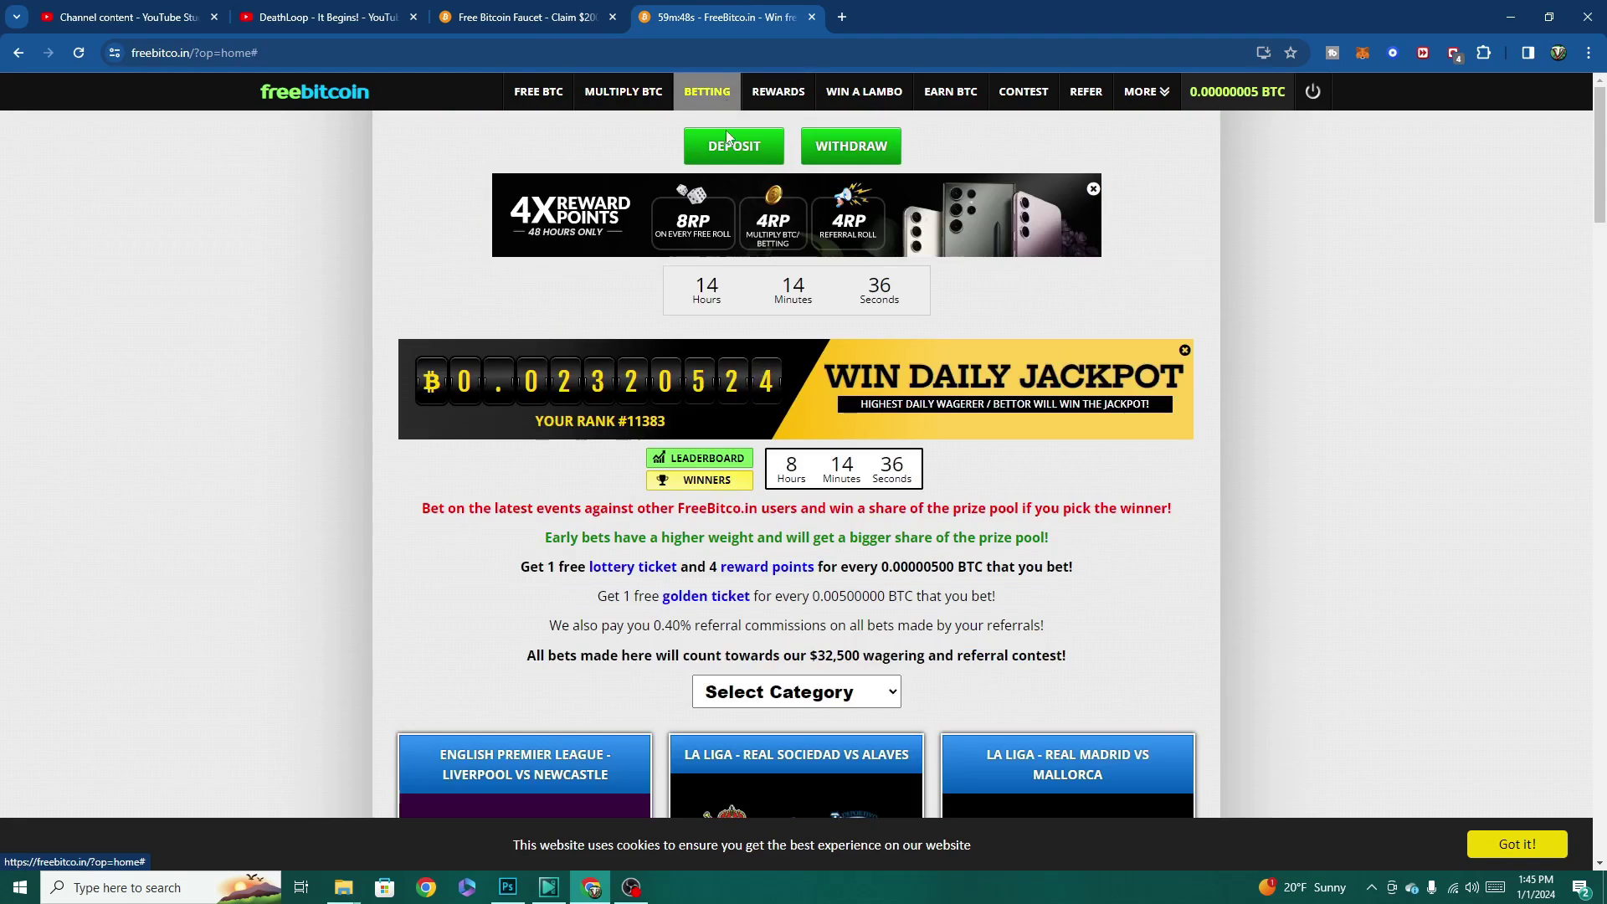
{"action": "scroll", "coordinate": [804, 418], "scroll_direction": "down", "scroll_amount": 5}
{"action": "left_click", "coordinate": [881, 283]}
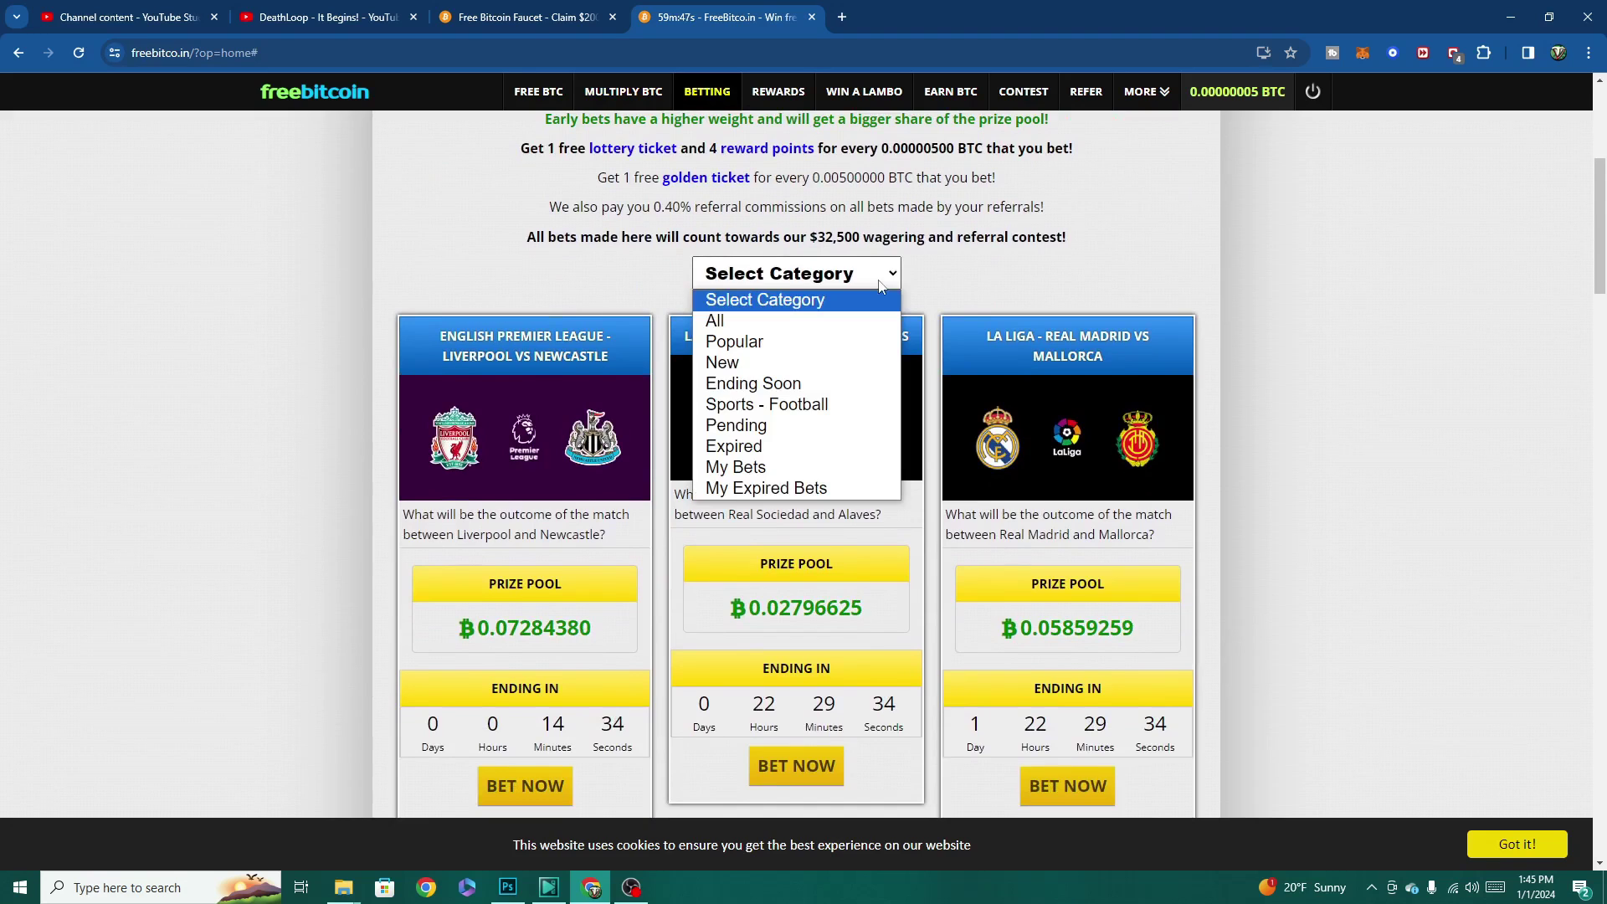
{"action": "left_click", "coordinate": [766, 488]}
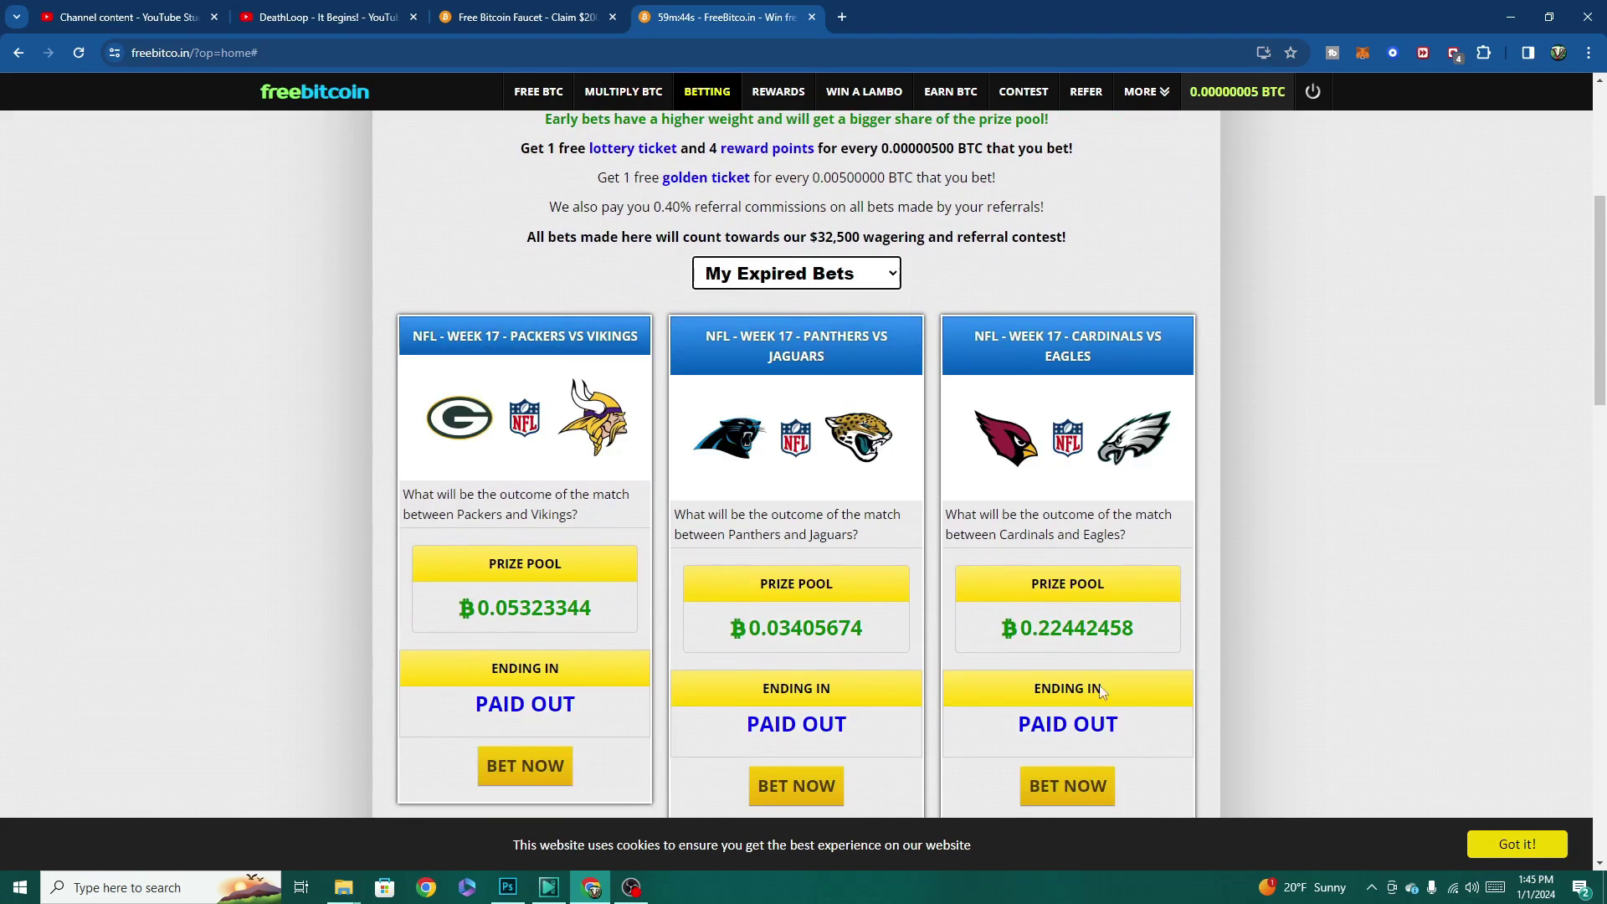
View the Cardinals vs Eagles event, then bring up the instant bitcoin withdrawal form
{"action": "left_click", "coordinate": [1083, 778]}
{"action": "scroll", "coordinate": [807, 689], "scroll_direction": "down", "scroll_amount": 14}
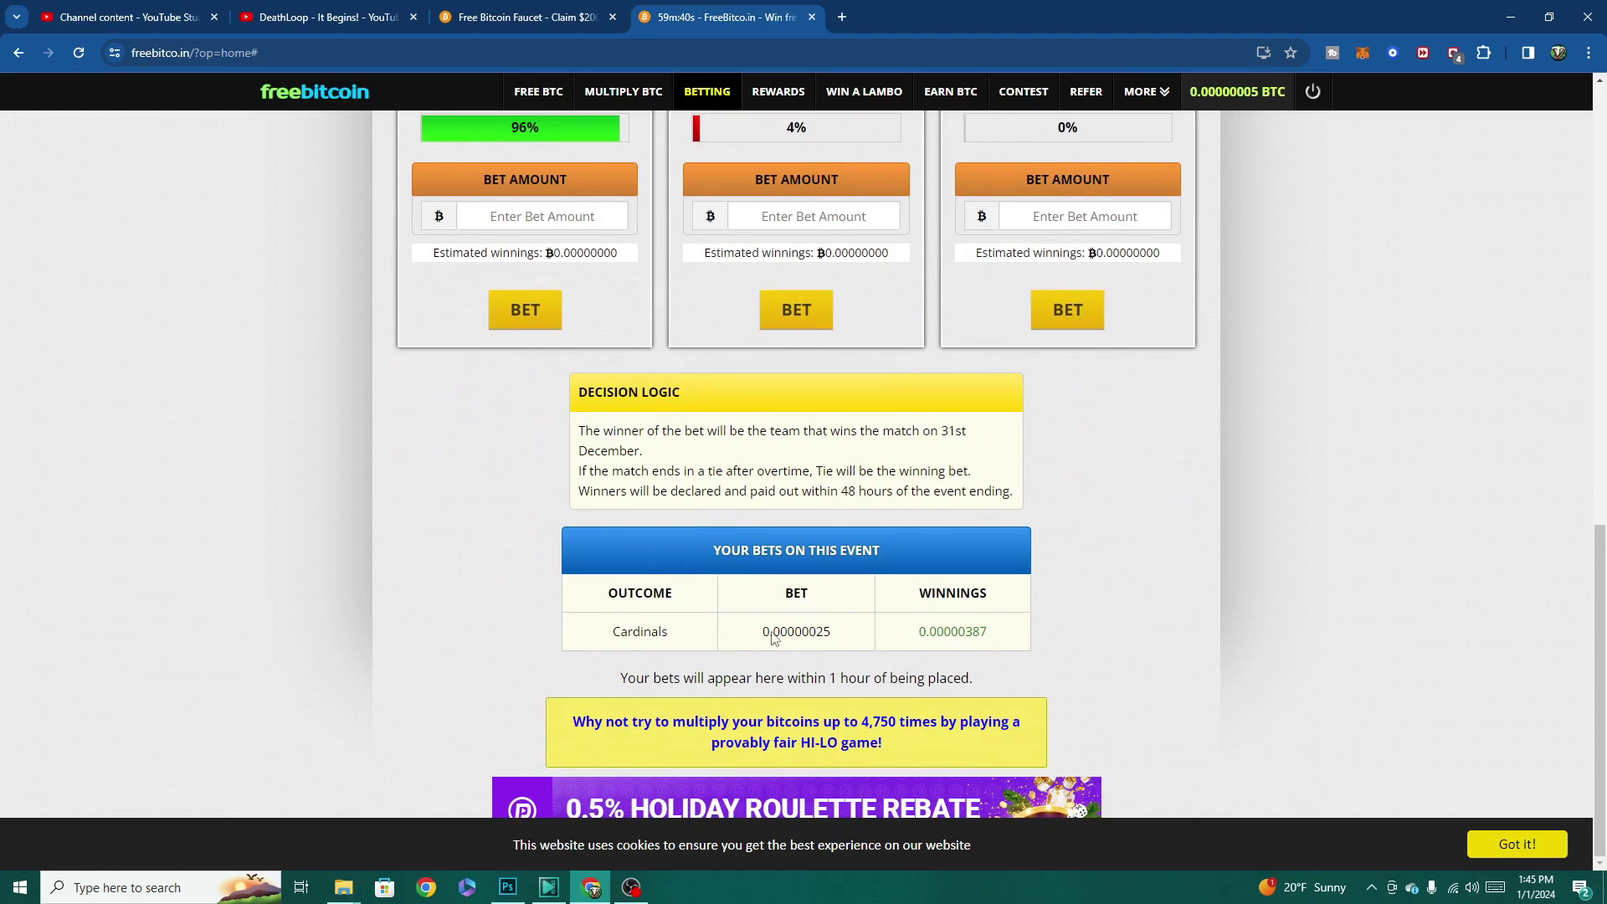
{"action": "scroll", "coordinate": [866, 632], "scroll_direction": "up", "scroll_amount": 12}
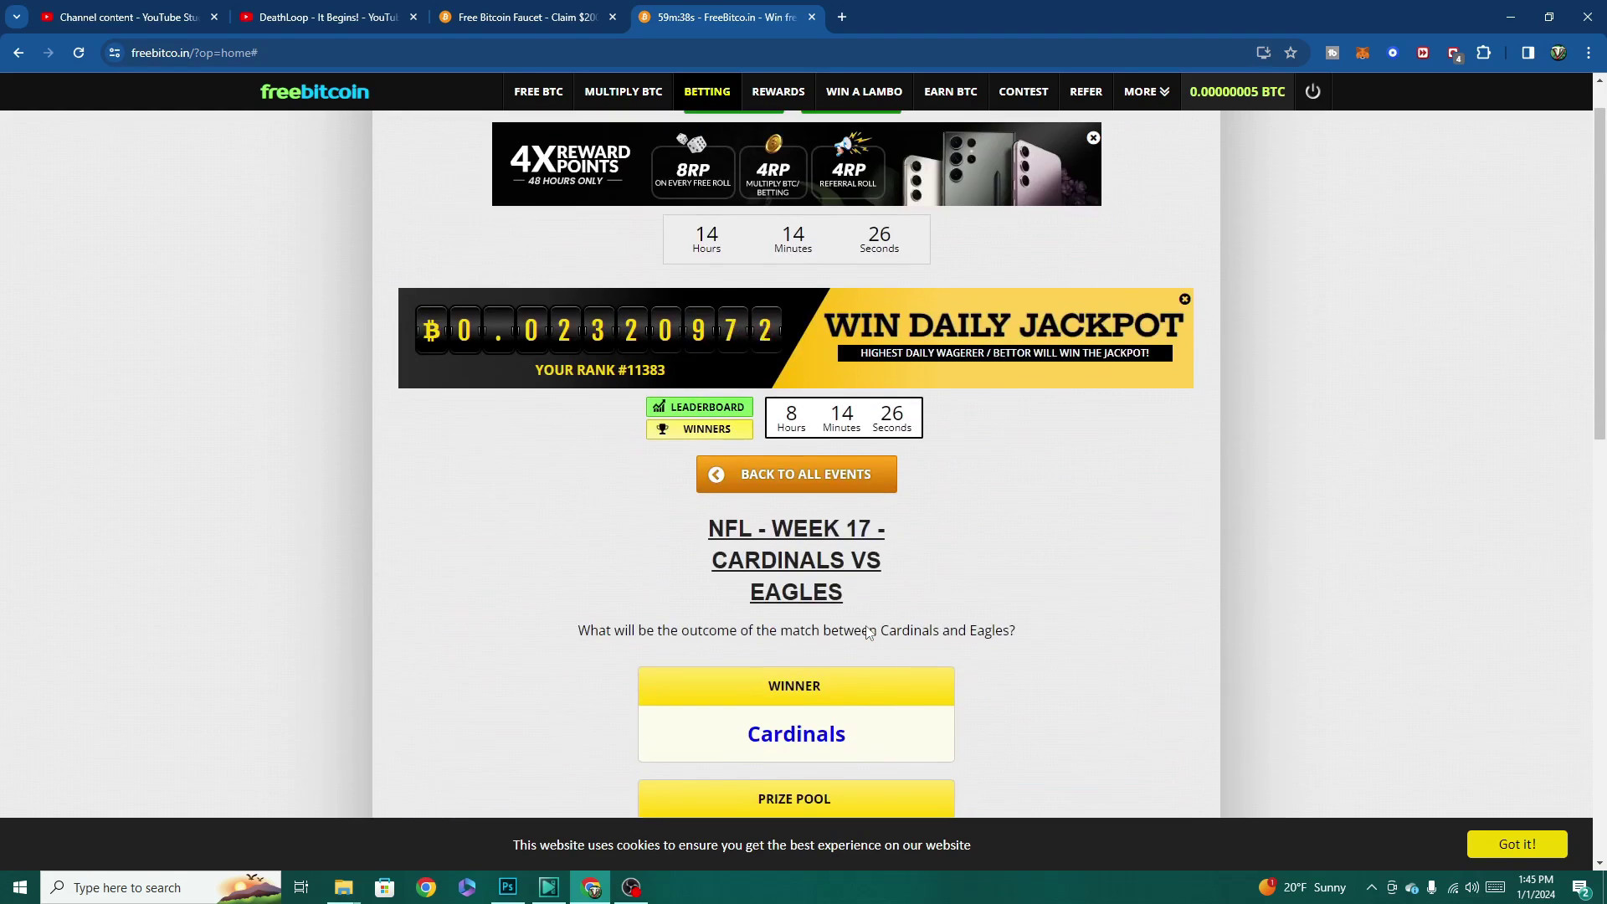
{"action": "left_click", "coordinate": [843, 152]}
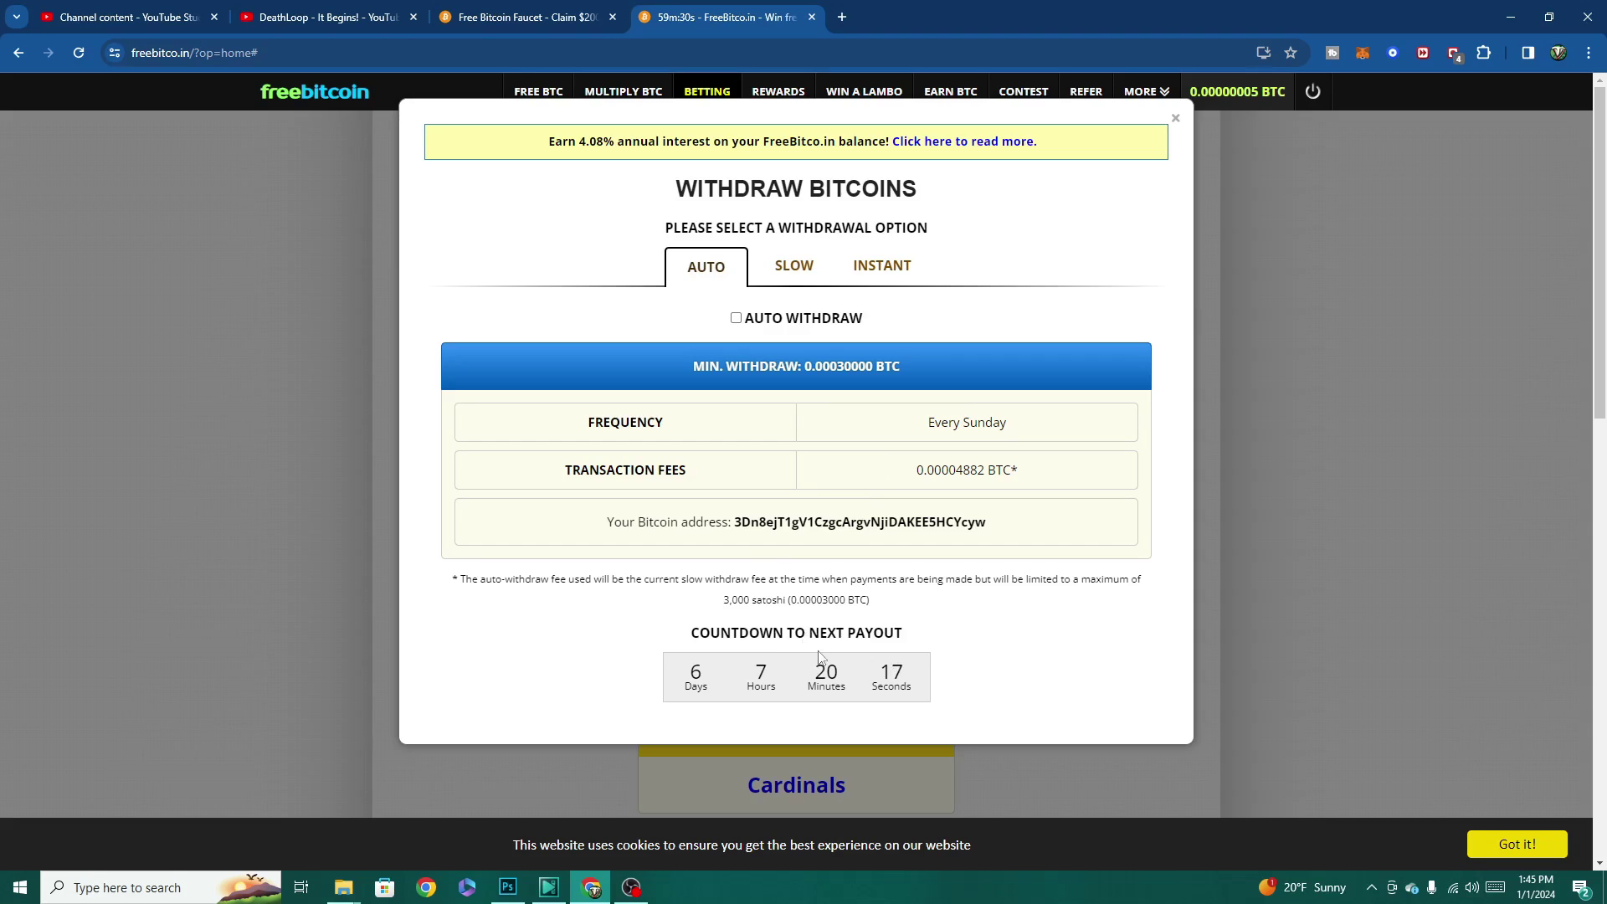
{"action": "left_click", "coordinate": [881, 277]}
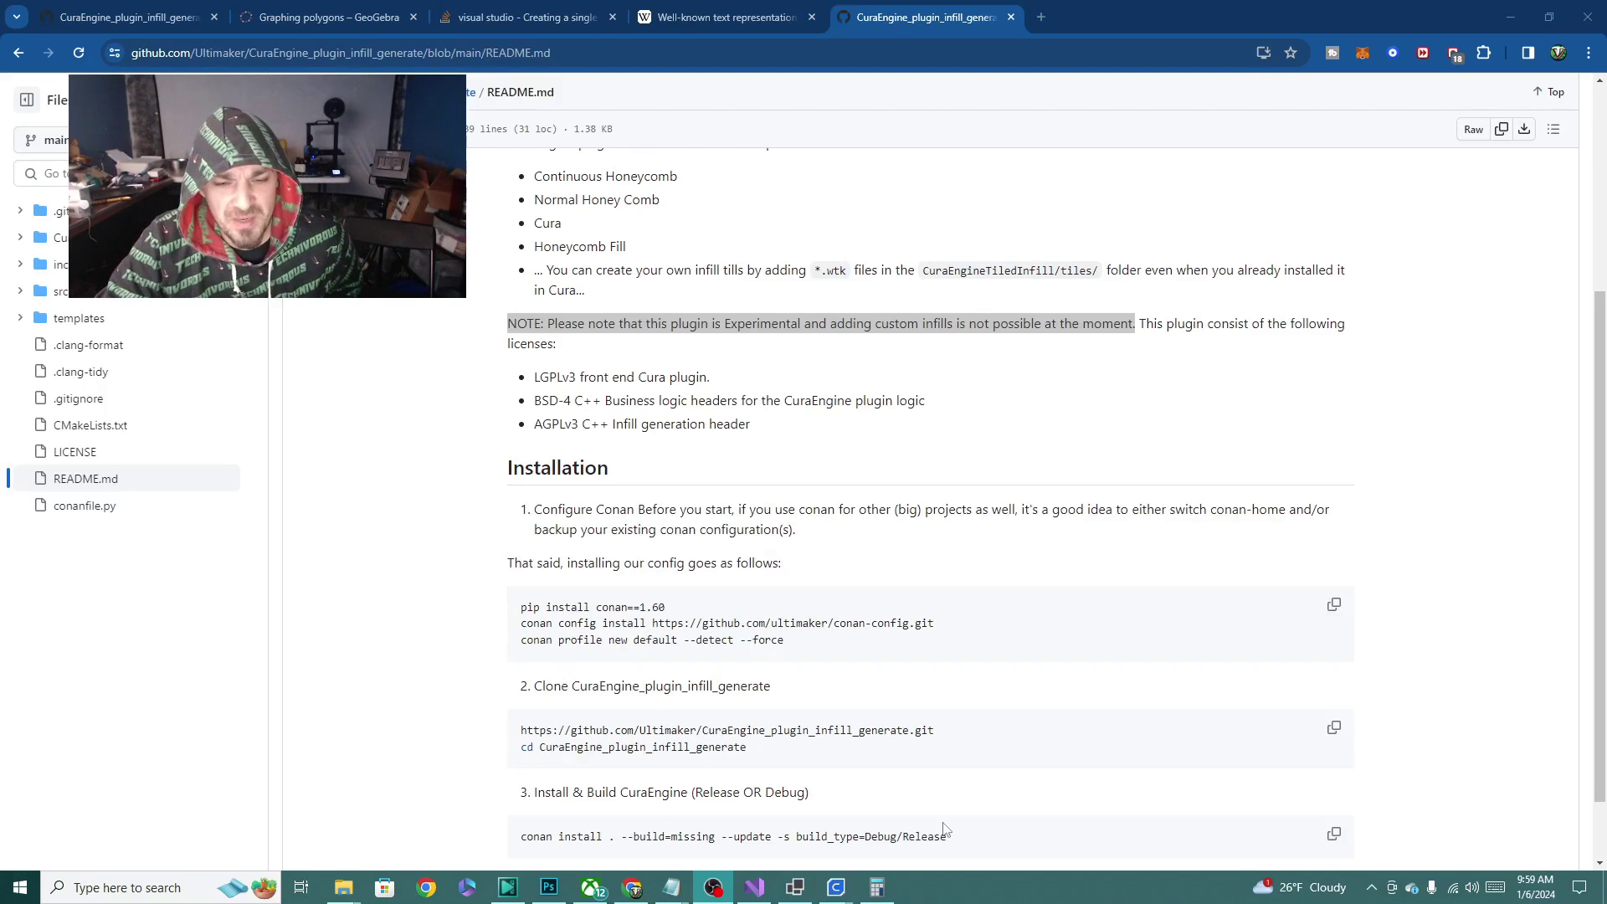
Close the Marketplace plugin window and browse the repo to CuraEngineTiledInfill/tiles
{"action": "mouse_move", "coordinate": [835, 887]}
{"action": "left_click", "coordinate": [908, 833]}
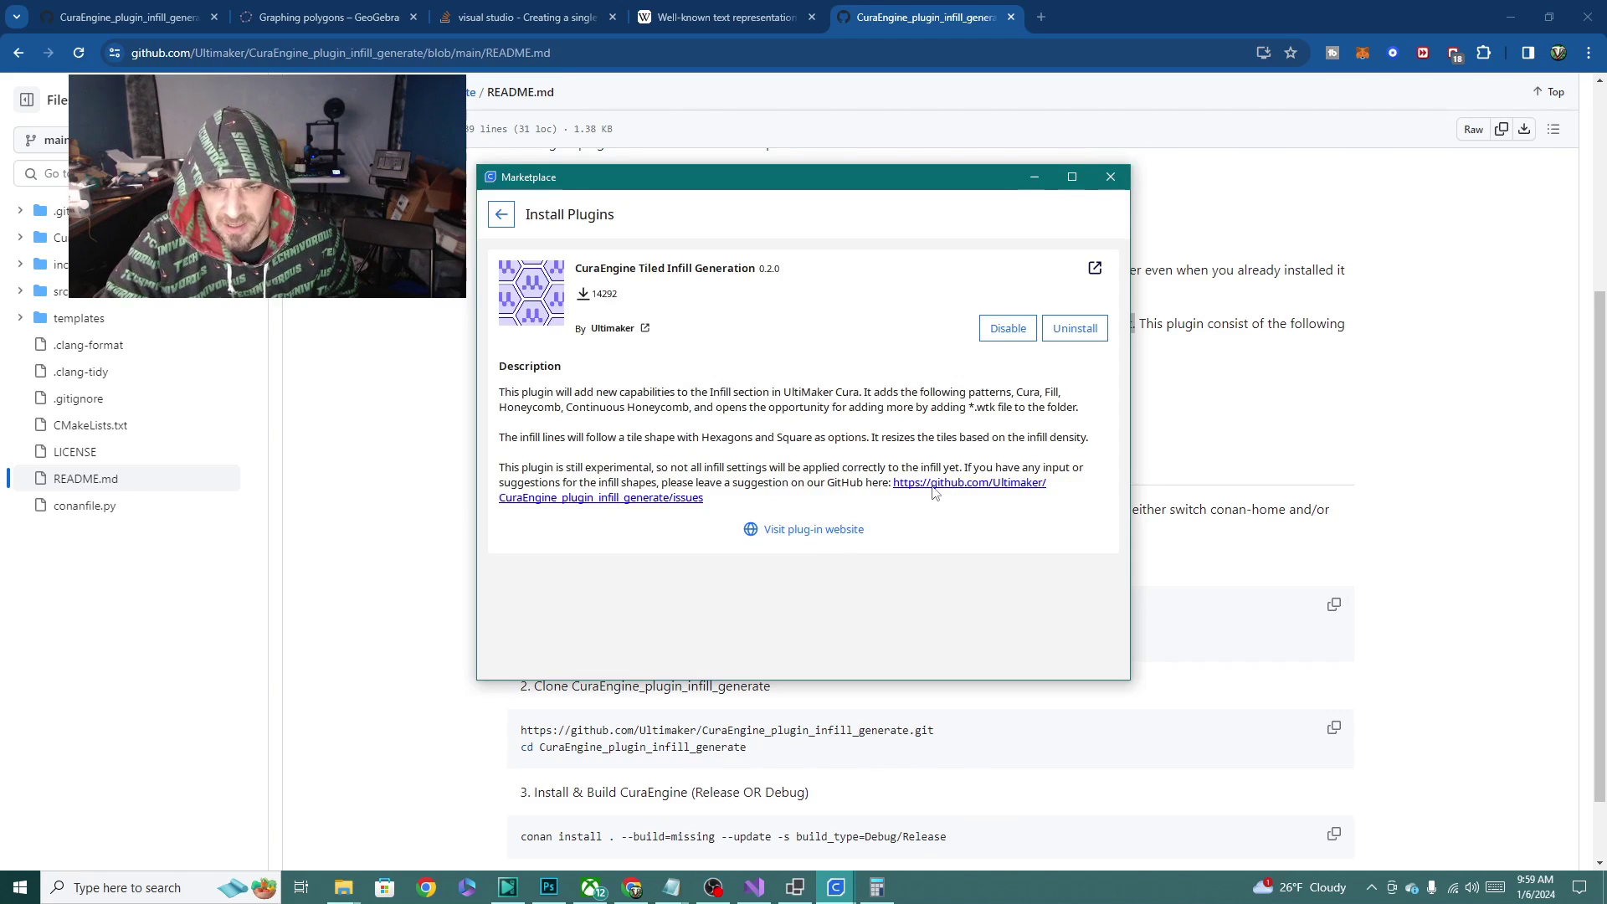
{"action": "left_click", "coordinate": [1113, 177]}
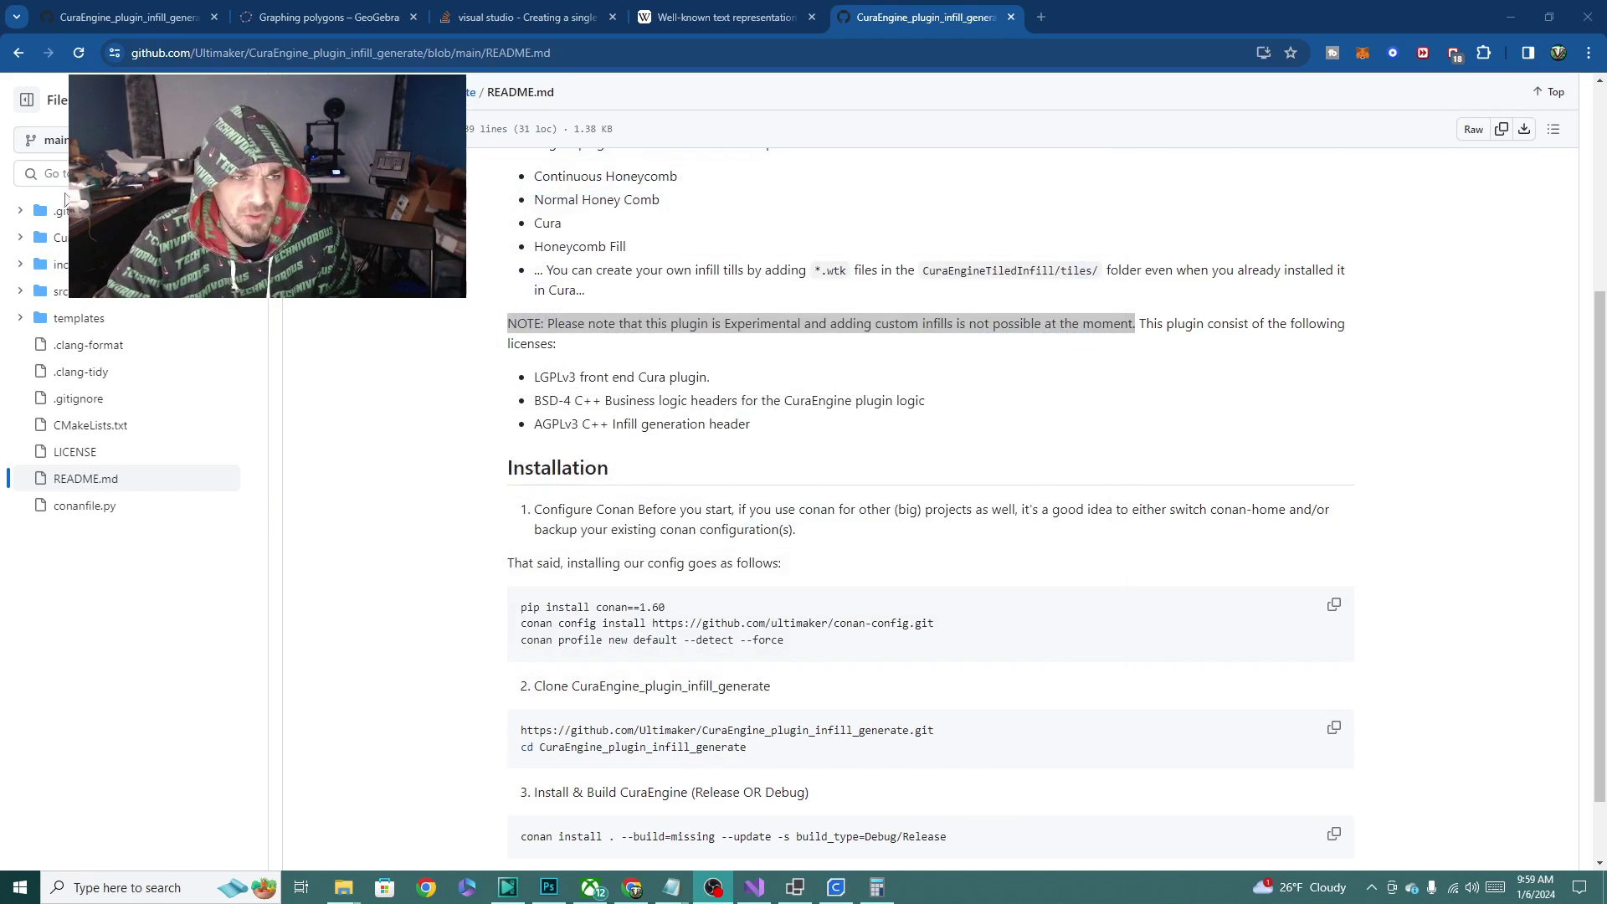
{"action": "left_click", "coordinate": [351, 92]}
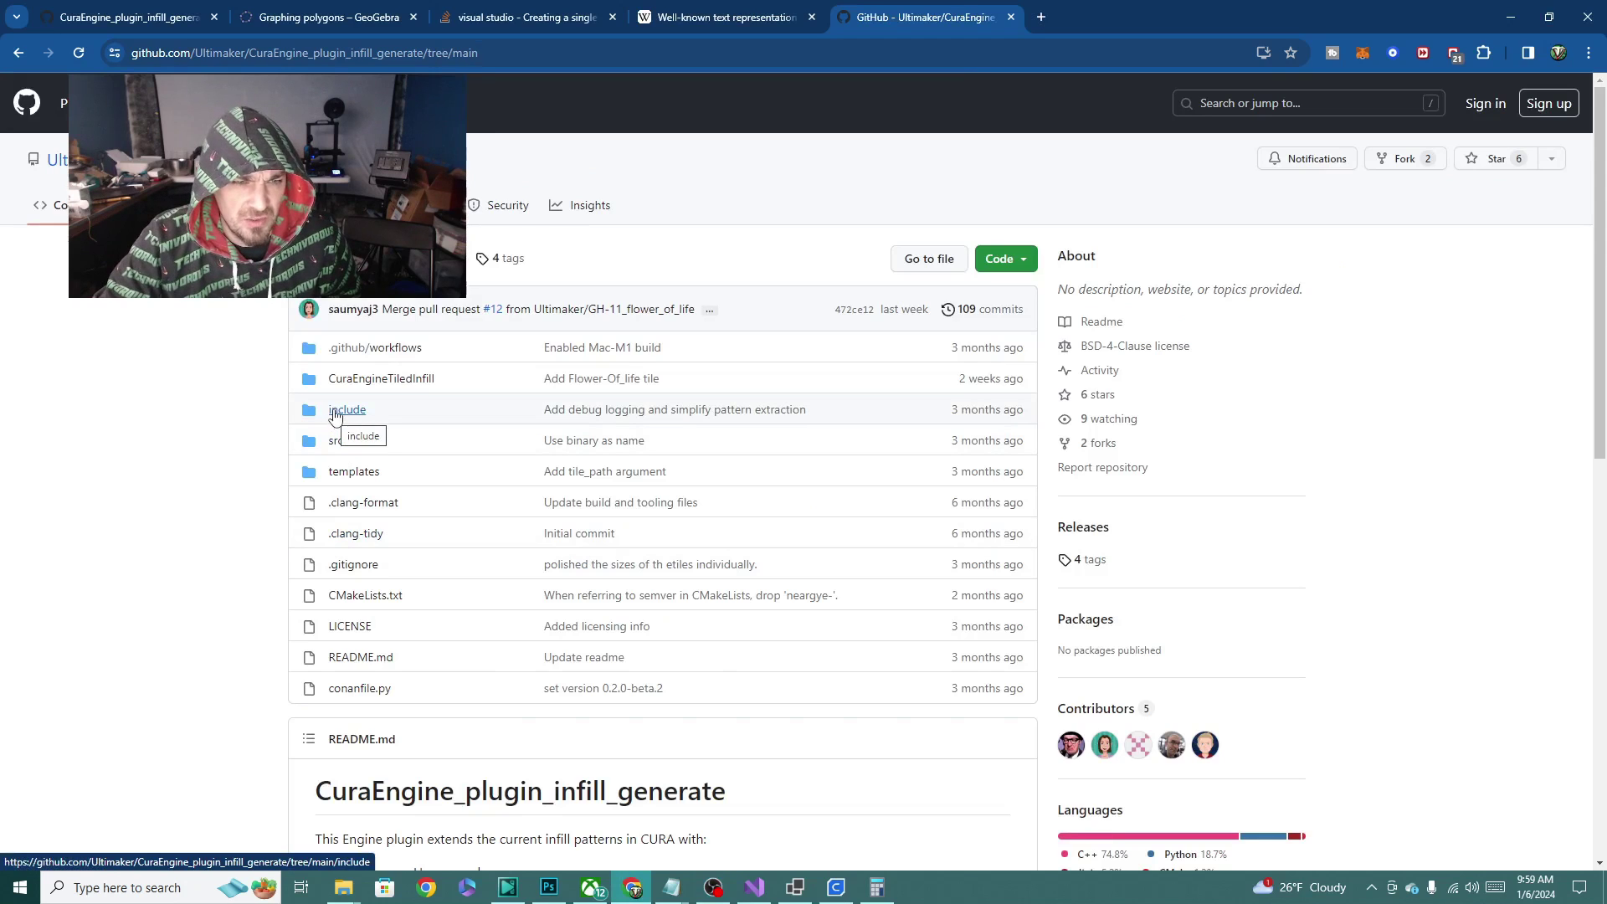
{"action": "left_click", "coordinate": [348, 381]}
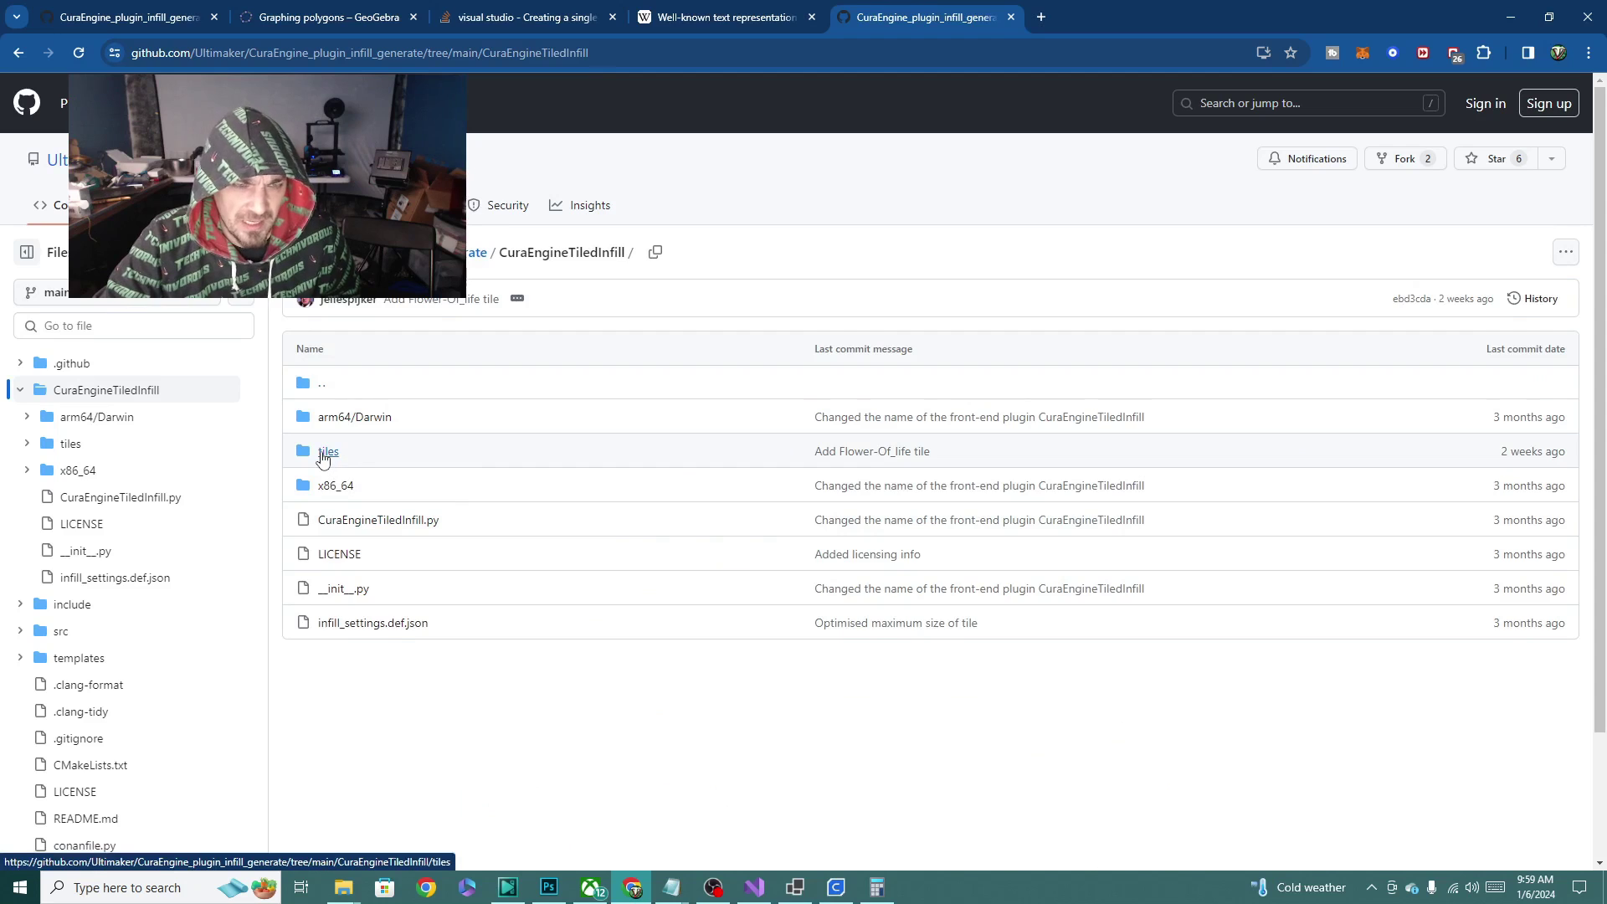
{"action": "left_click", "coordinate": [326, 455]}
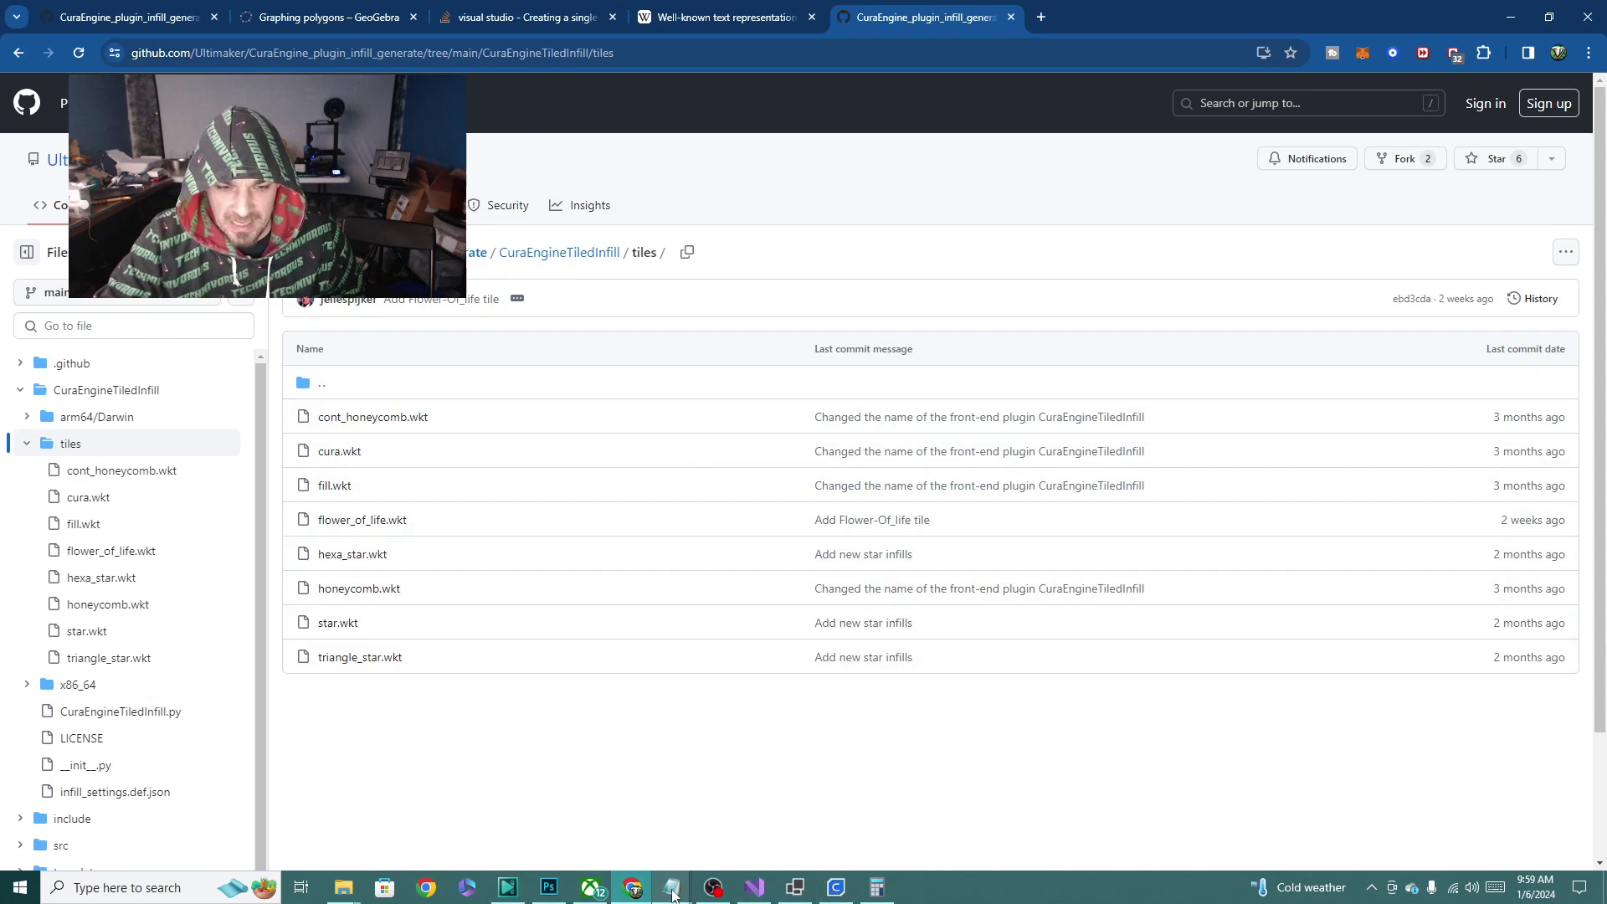
Bring up the Notepad notes and select part of the Cura plugin tiles path
{"action": "mouse_move", "coordinate": [673, 895]}
{"action": "left_click", "coordinate": [946, 795]}
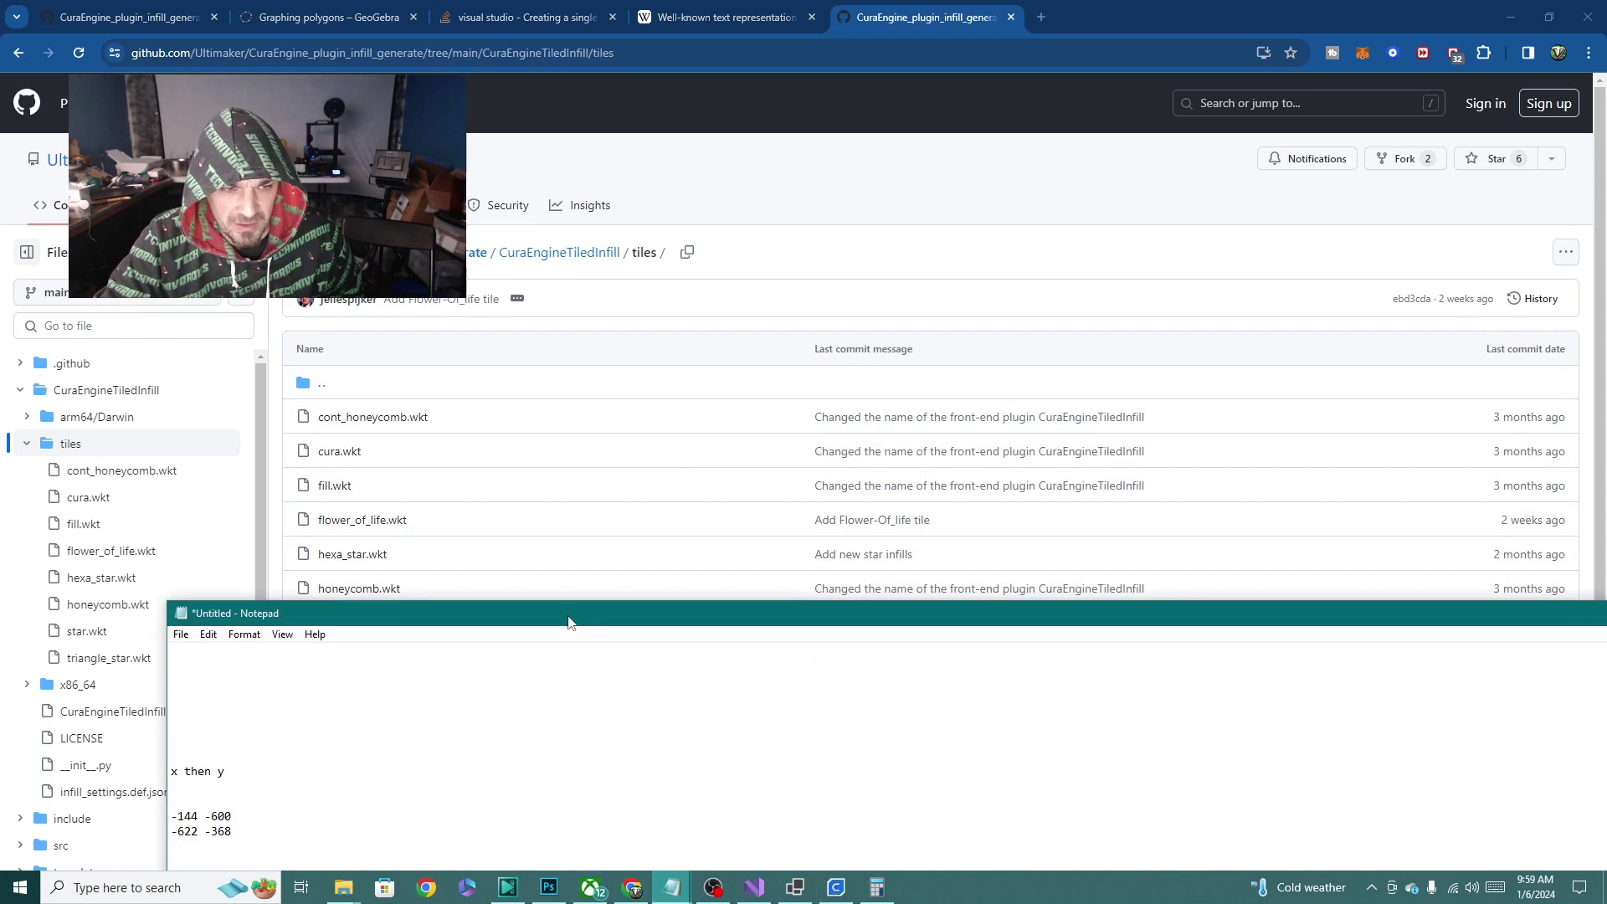
{"action": "left_click_drag", "start_coordinate": [569, 622], "coordinate": [342, 22]}
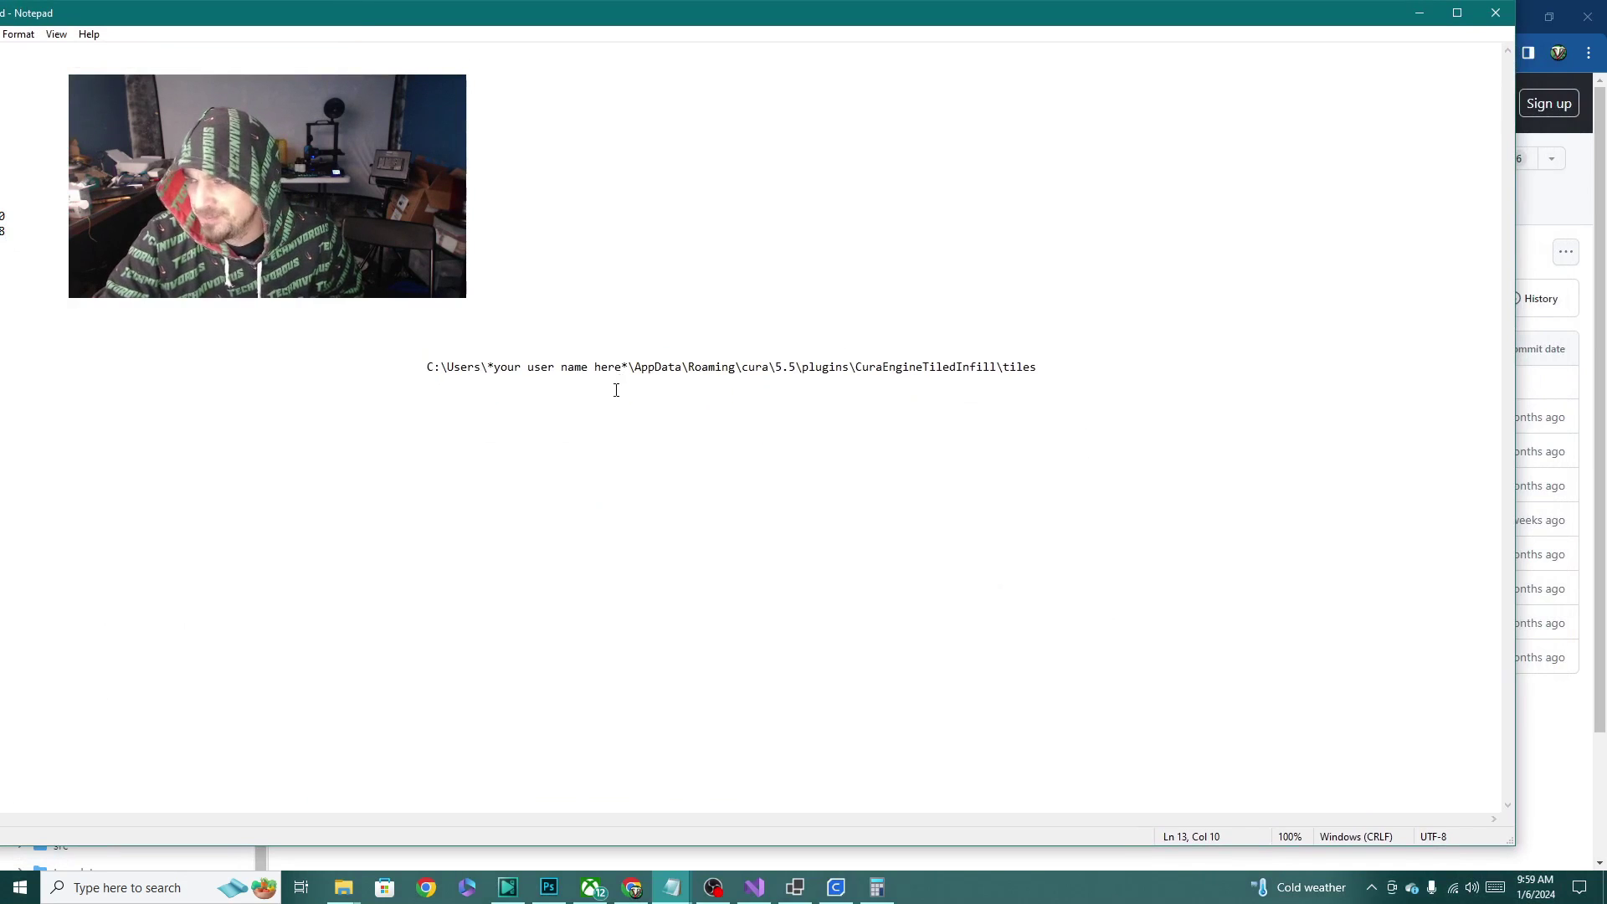
{"action": "left_click", "coordinate": [689, 396]}
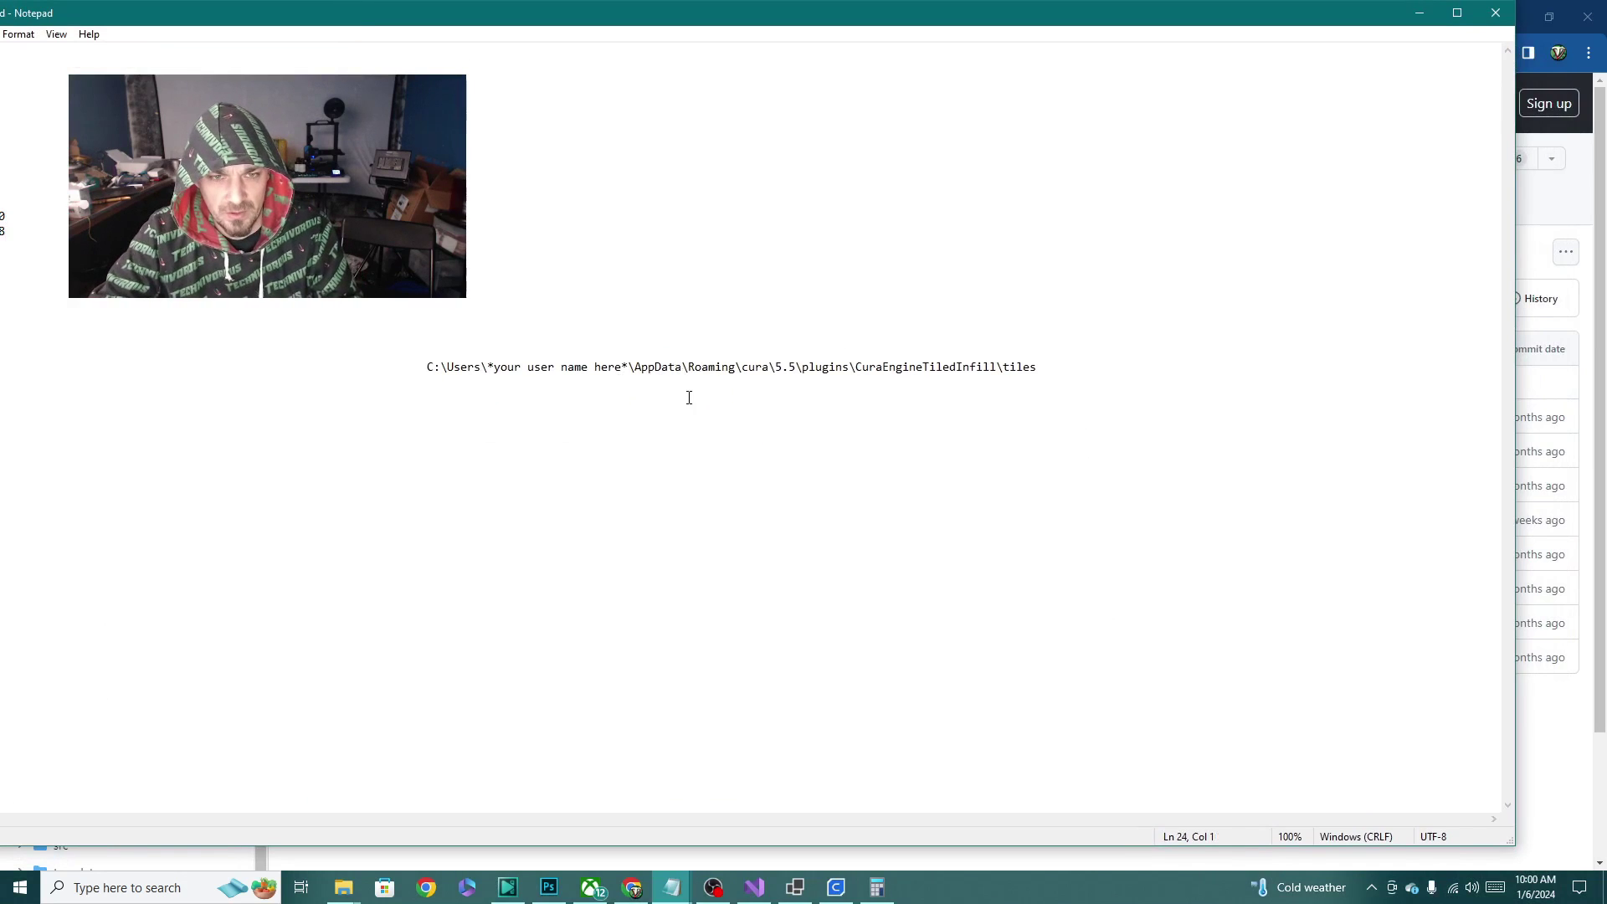
{"action": "scroll", "coordinate": [689, 397], "scroll_direction": "up", "scroll_amount": 1, "text": "ctrl"}
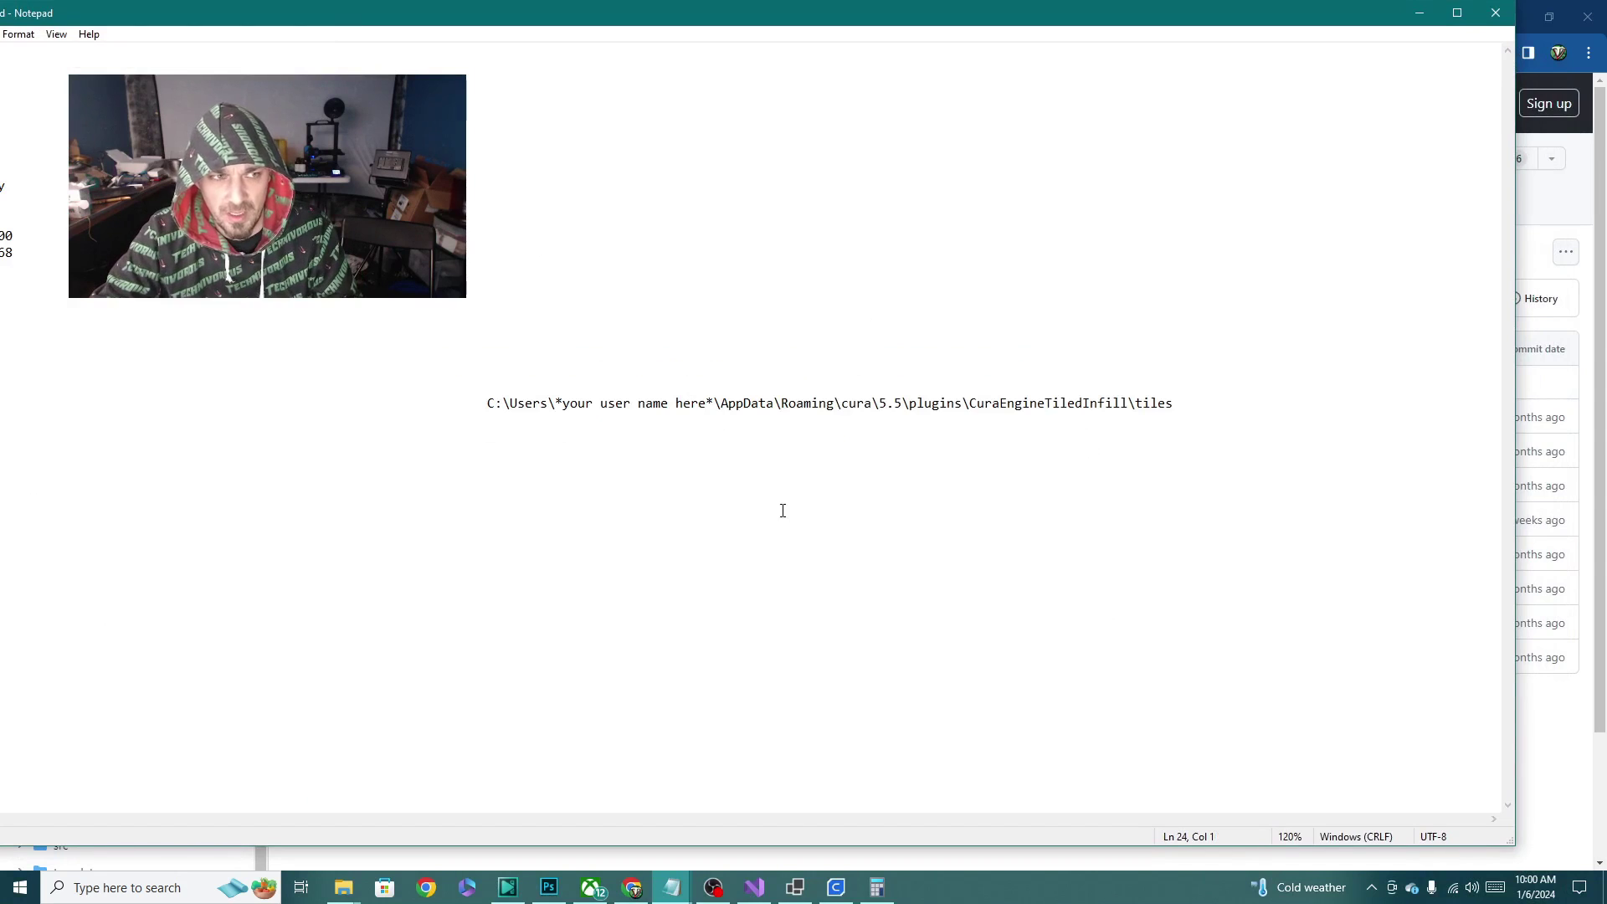
{"action": "scroll", "coordinate": [782, 511], "scroll_direction": "up", "scroll_amount": 1, "text": "ctrl"}
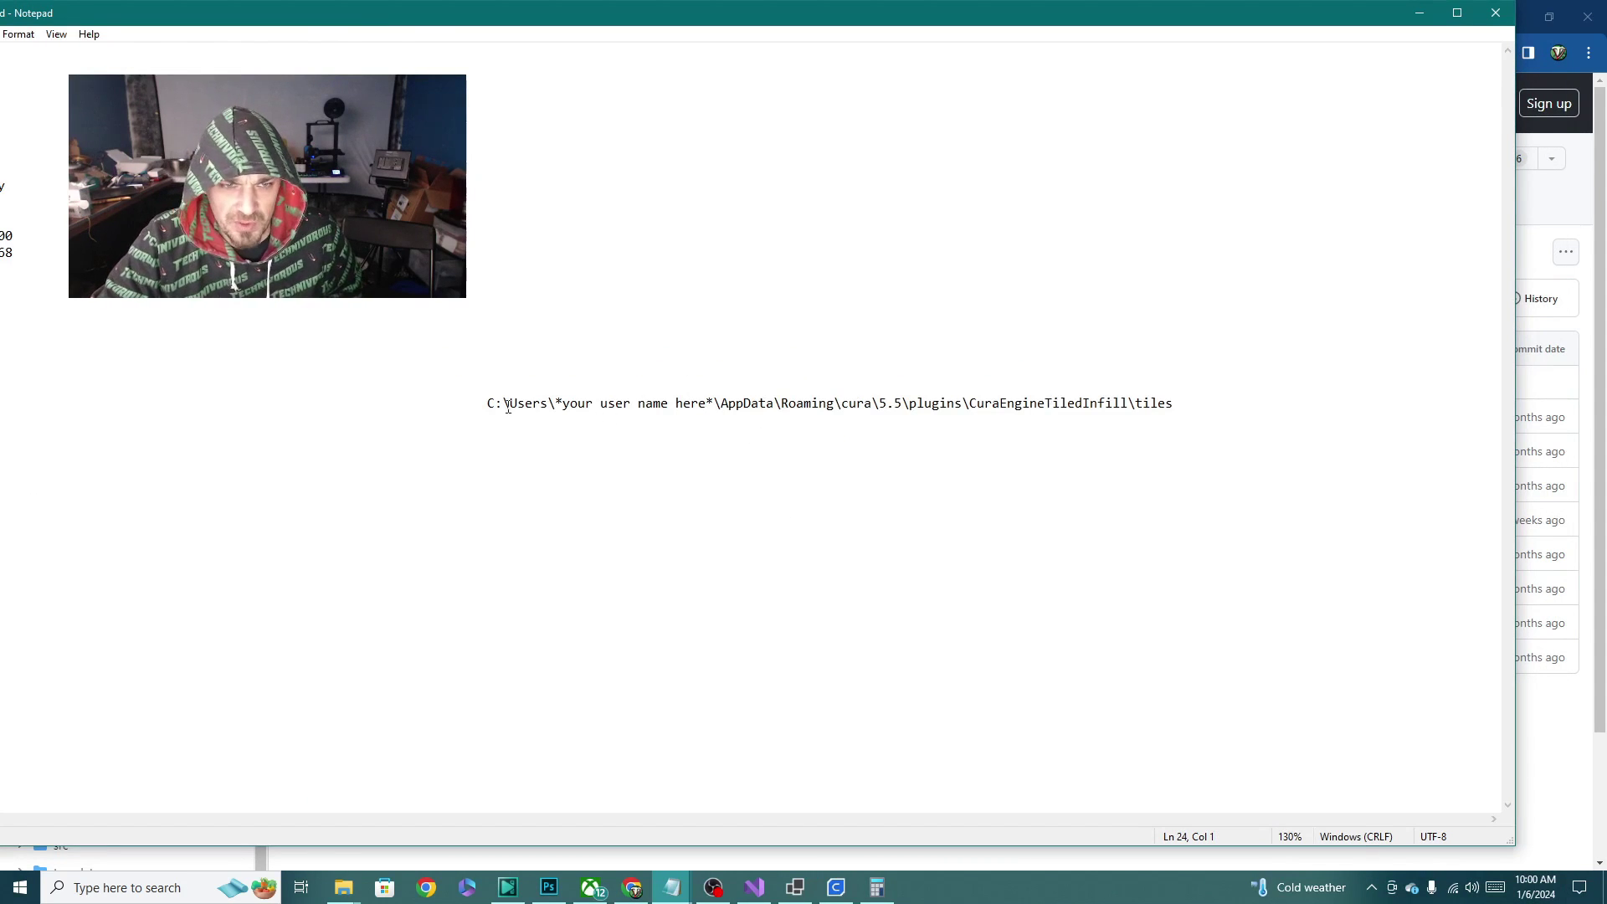
{"action": "scroll", "coordinate": [591, 425], "scroll_direction": "up", "scroll_amount": 3, "text": "ctrl"}
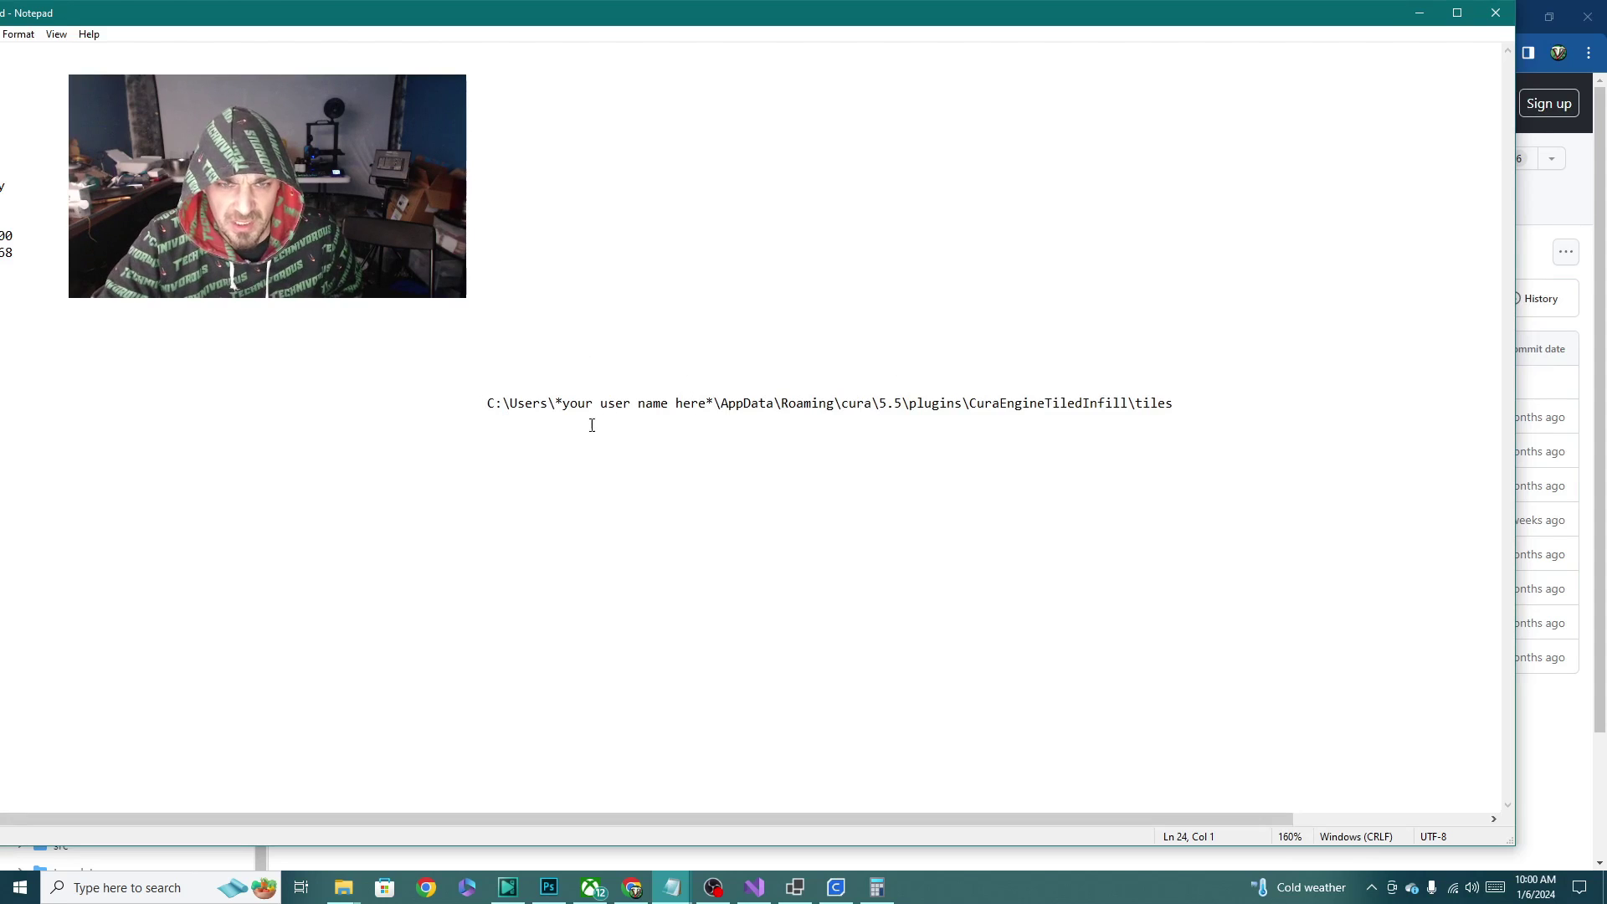
{"action": "scroll", "coordinate": [782, 692], "scroll_direction": "up", "scroll_amount": 4, "text": "ctrl"}
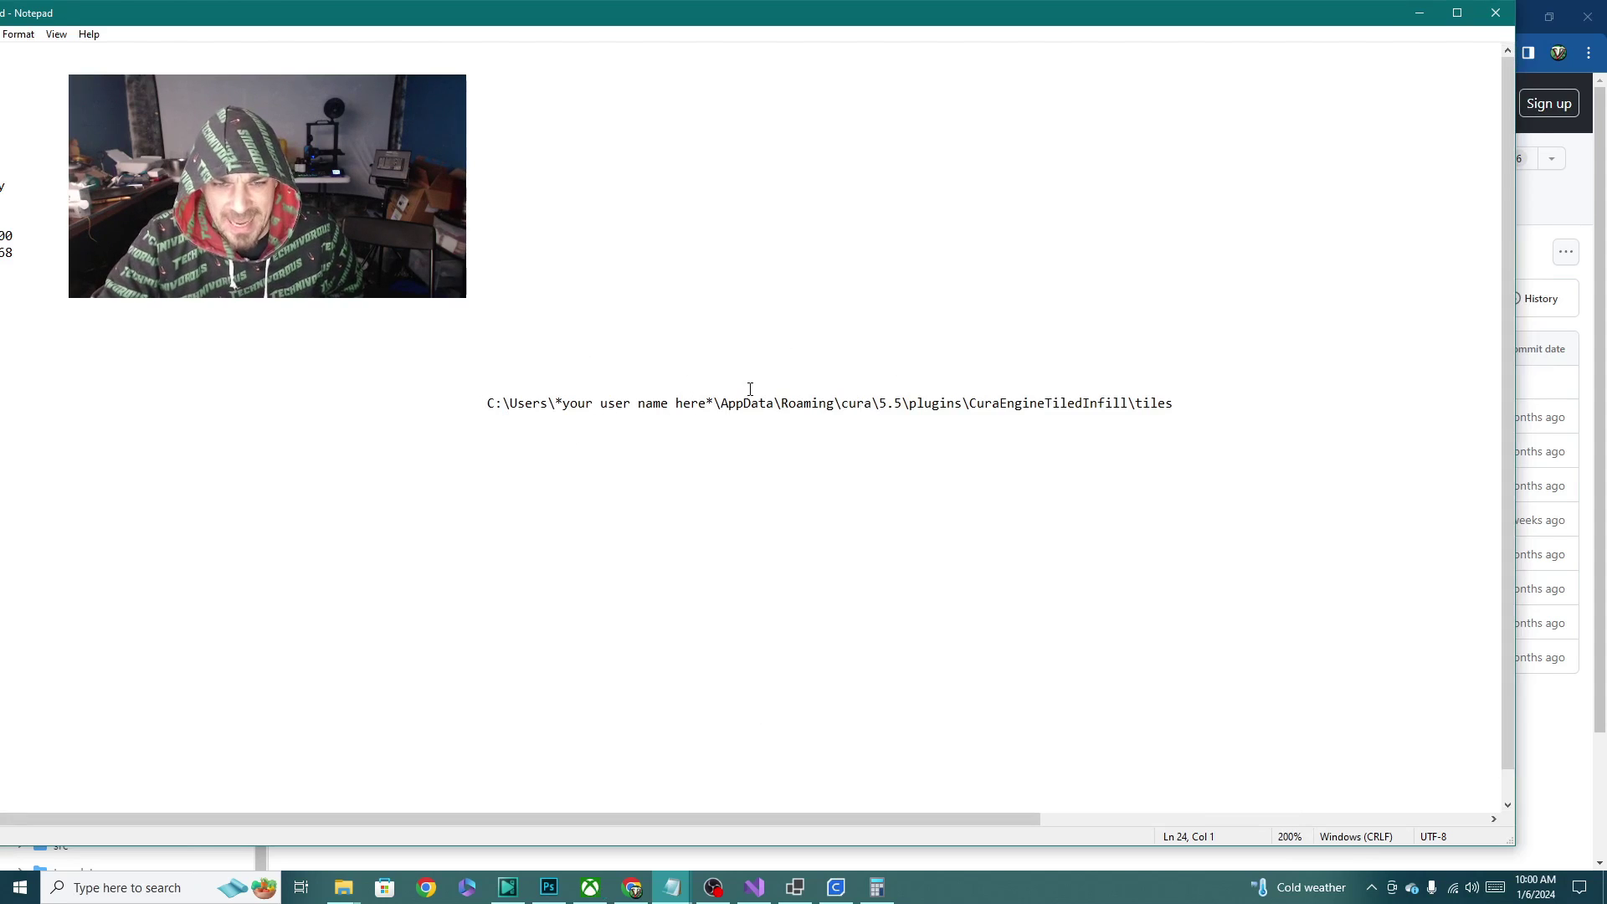
{"action": "scroll", "coordinate": [754, 392], "scroll_direction": "down", "scroll_amount": 1, "text": "ctrl"}
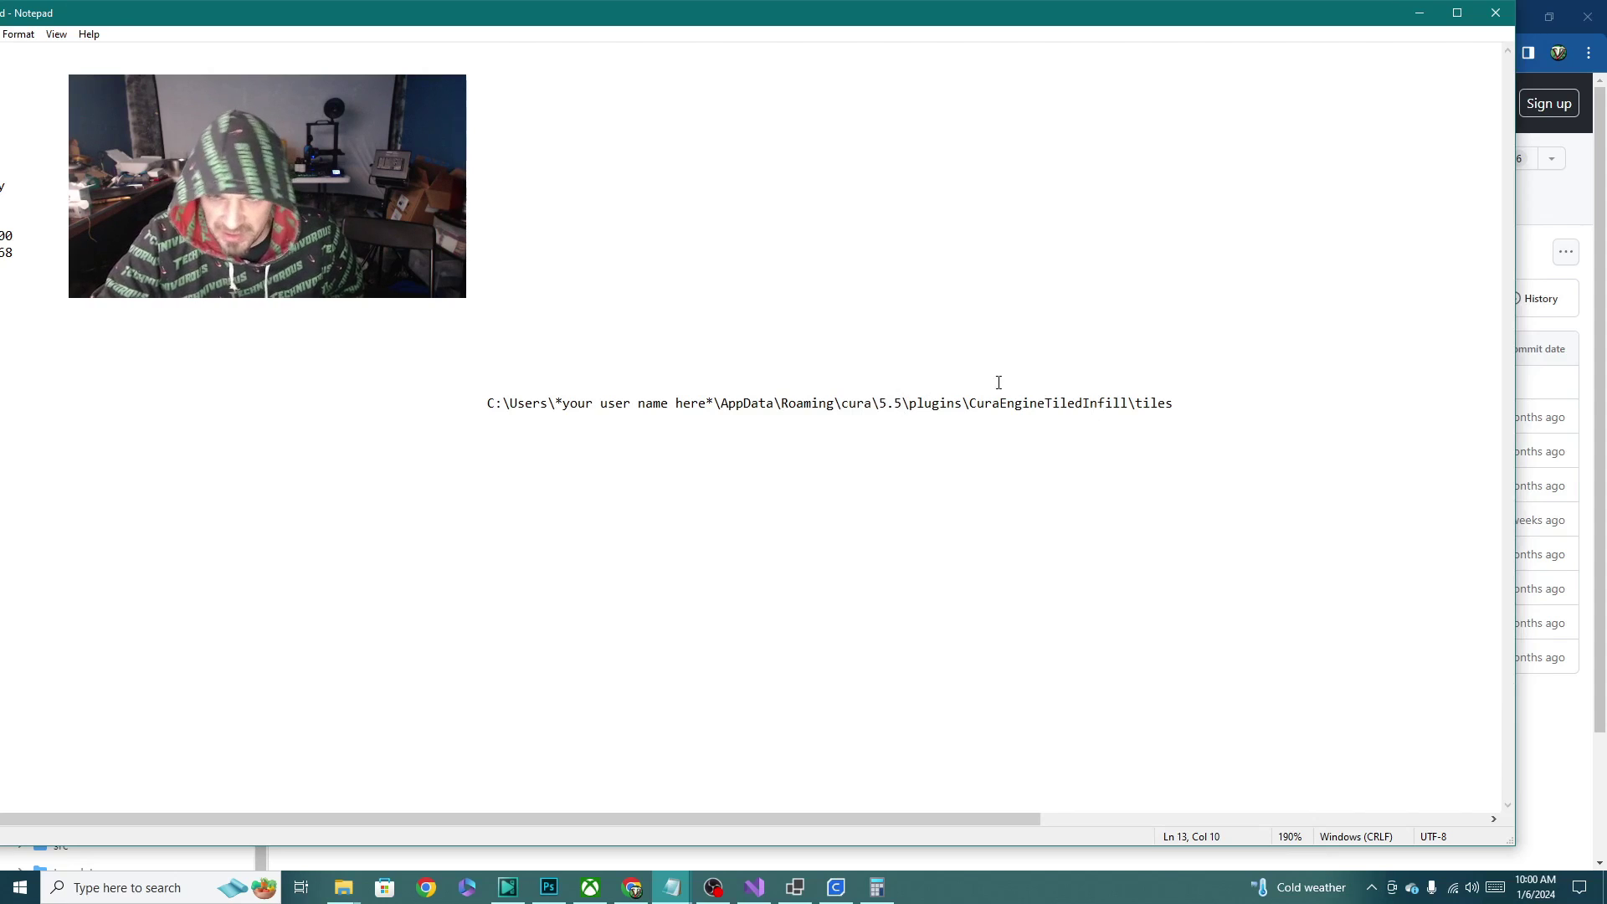
{"action": "scroll", "coordinate": [1075, 388], "scroll_direction": "up", "scroll_amount": 10, "text": "ctrl"}
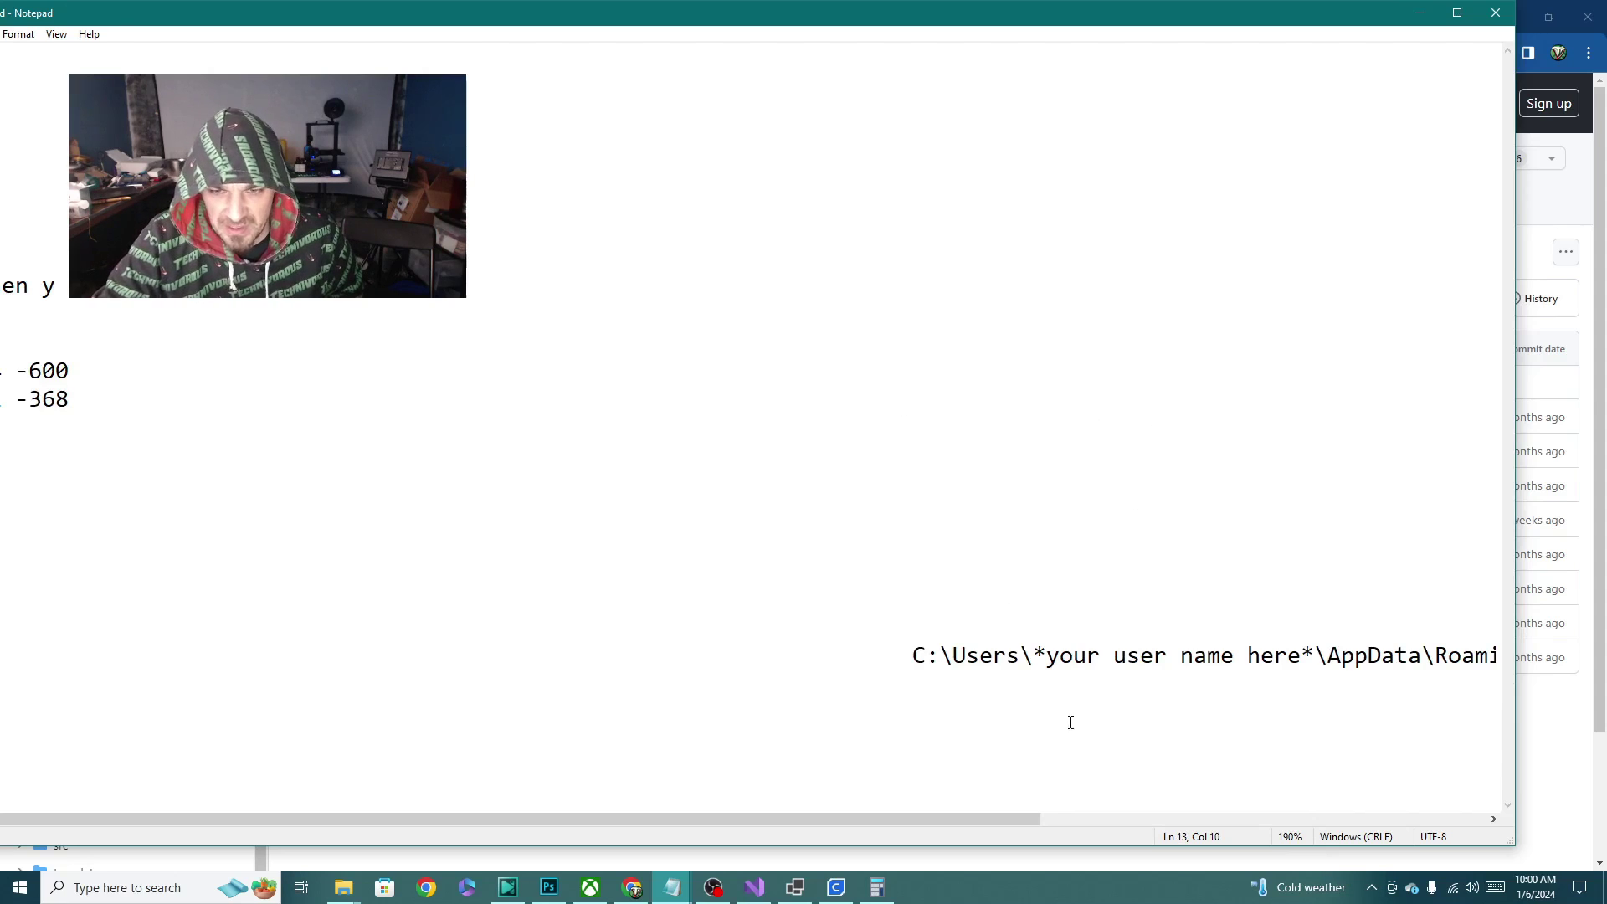
{"action": "left_click_drag", "start_coordinate": [896, 820], "coordinate": [1364, 829]}
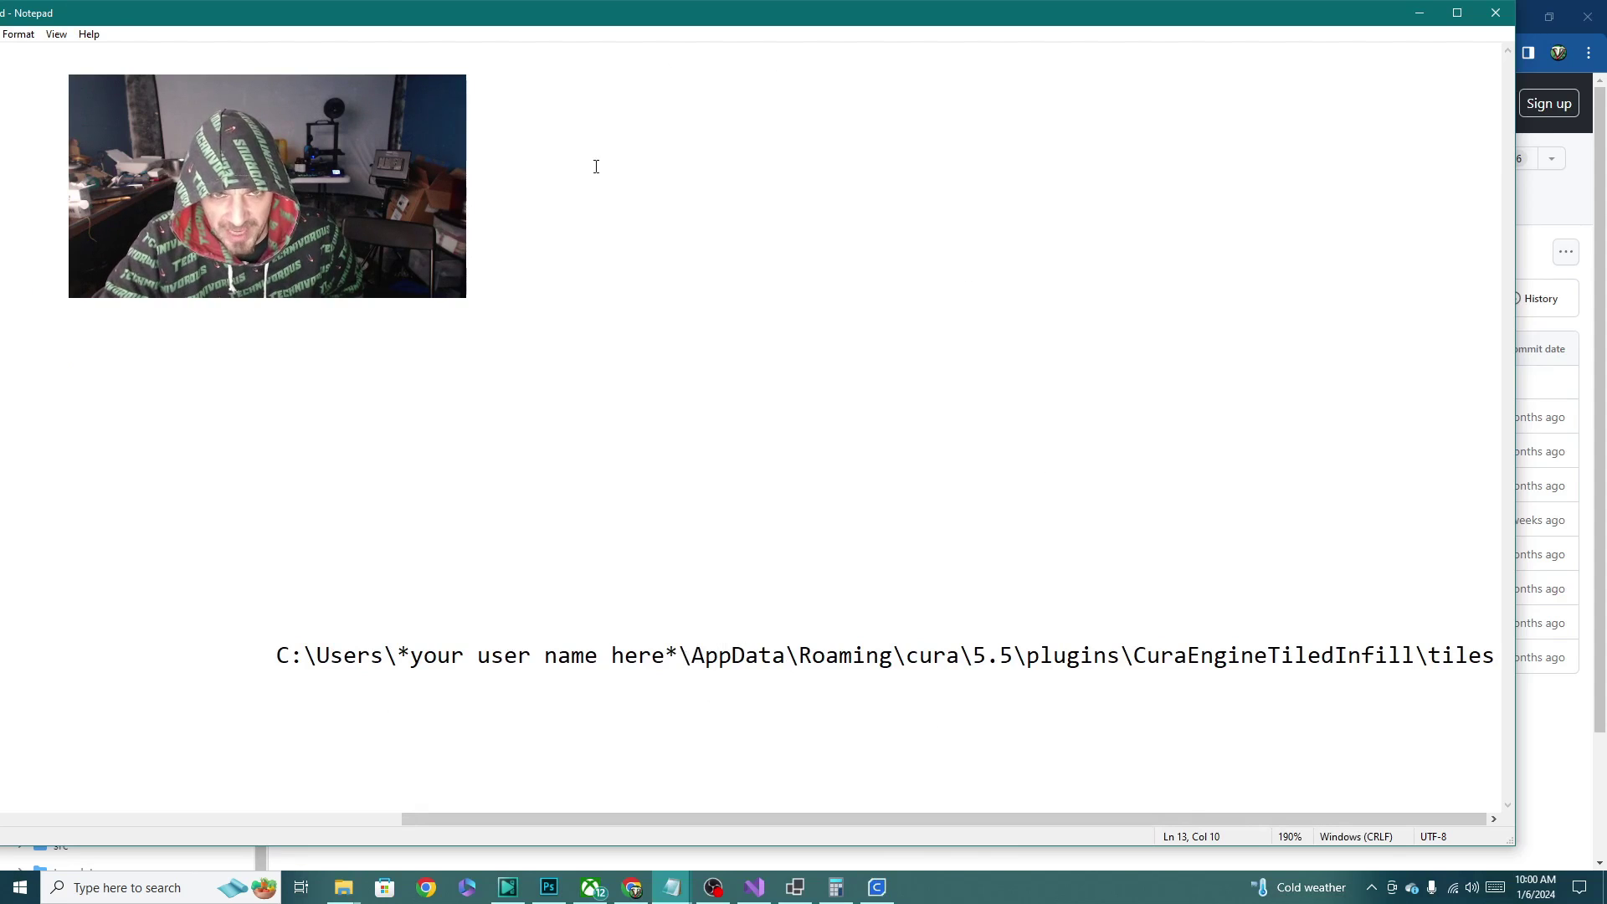
{"action": "left_click_drag", "start_coordinate": [693, 665], "coordinate": [680, 665]}
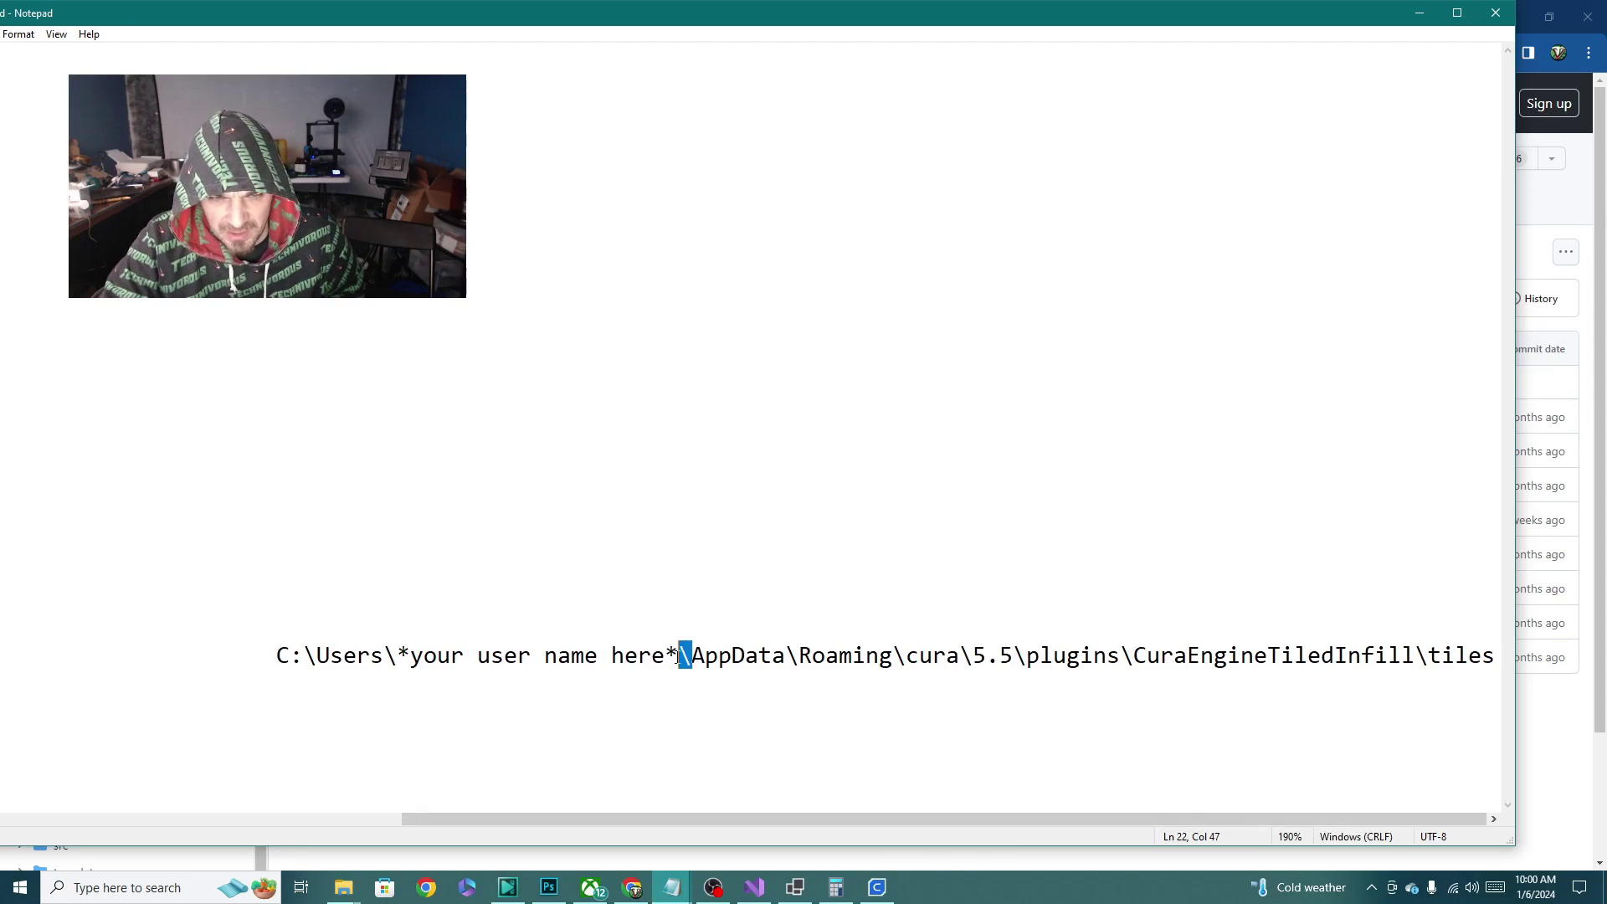
Minimize the path notes, question notes and browser windows to reveal the Cura preview
{"action": "left_click", "coordinate": [1417, 17]}
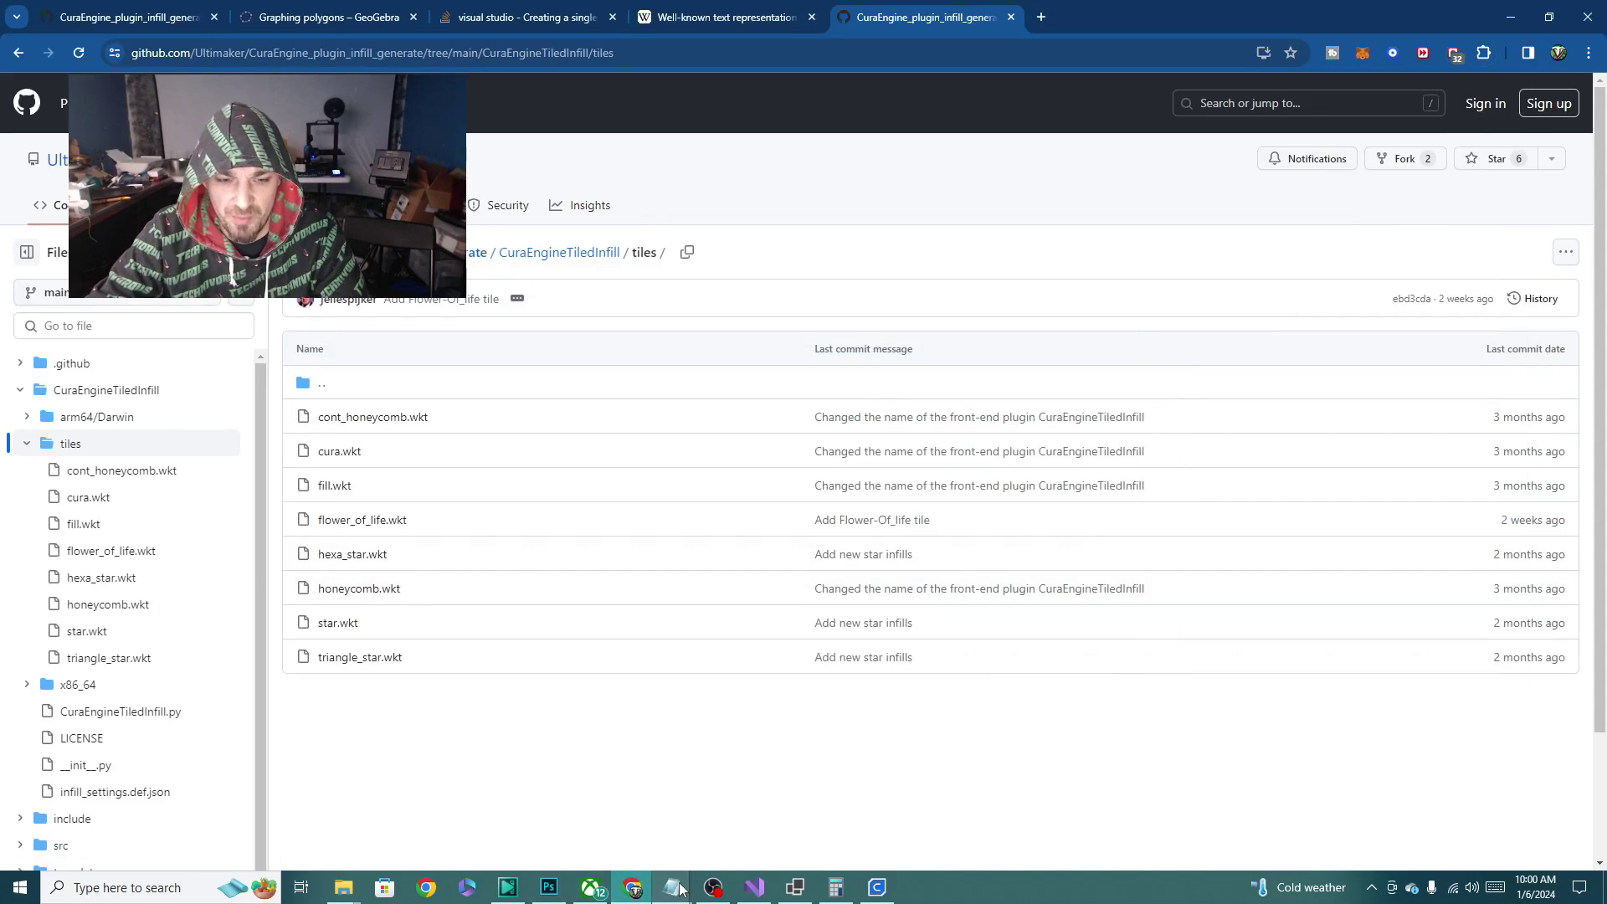
{"action": "mouse_move", "coordinate": [672, 887]}
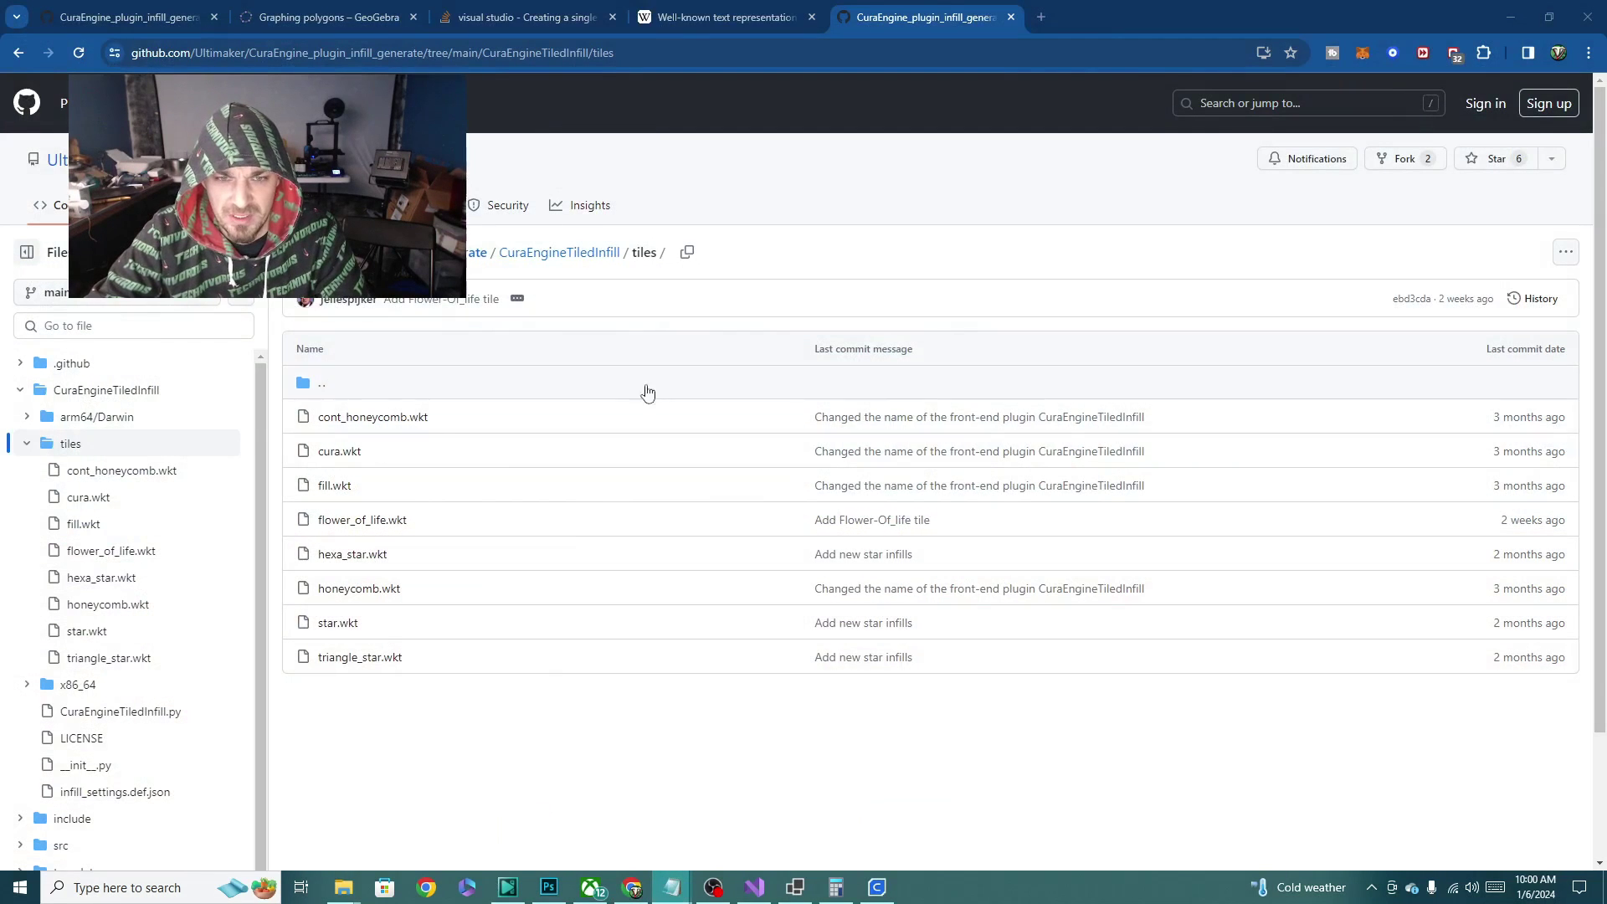
{"action": "key", "text": "alt+Tab"}
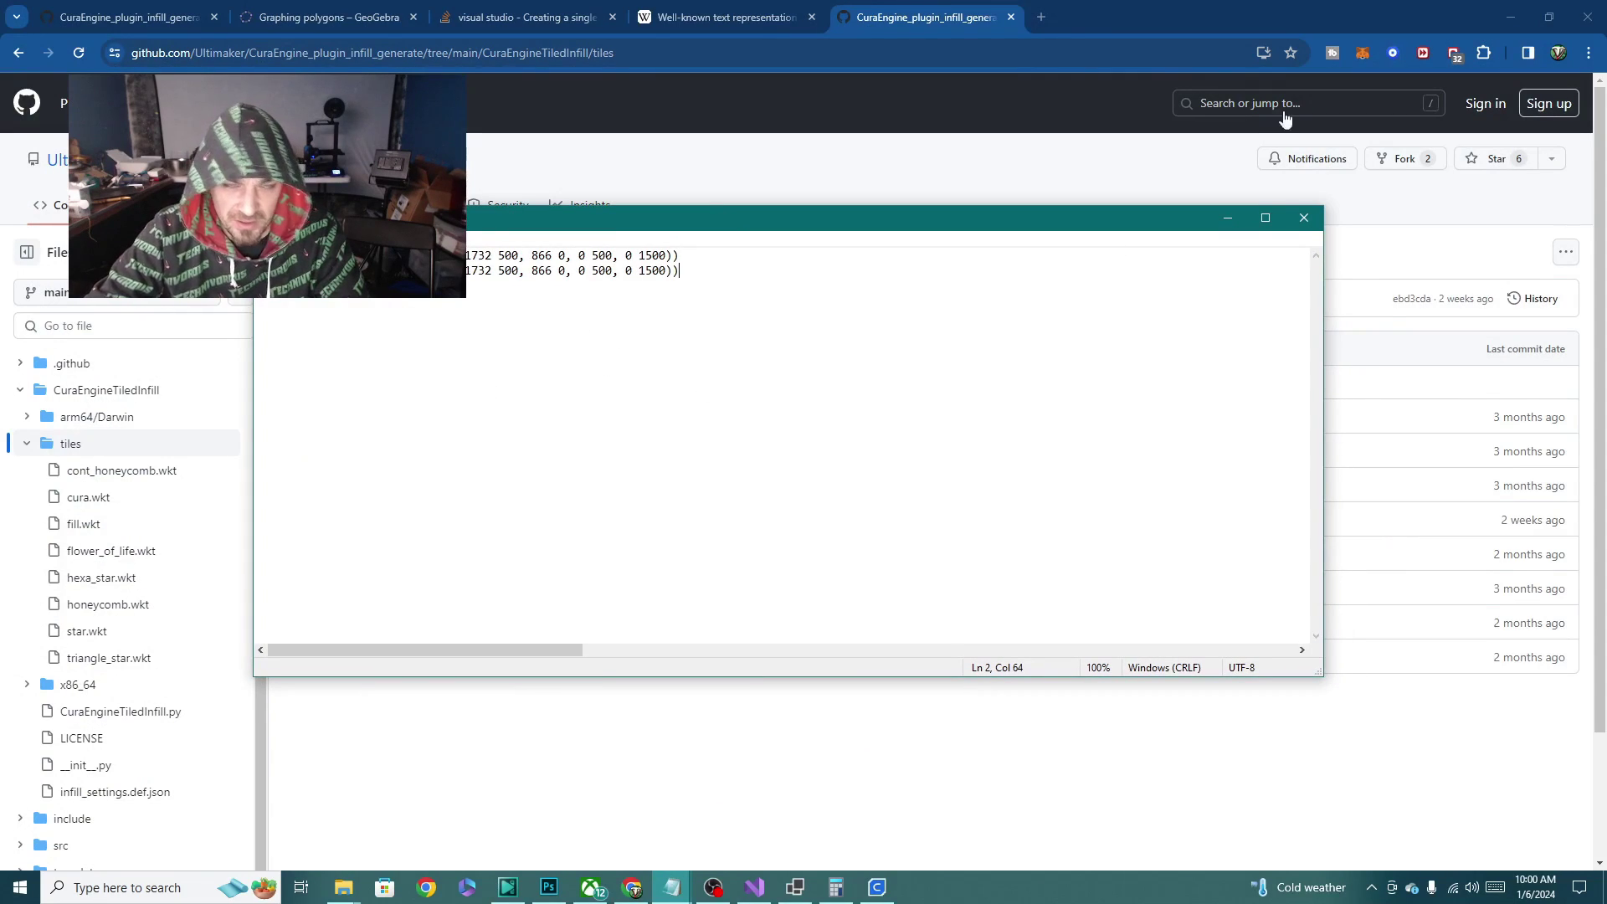
{"action": "left_click", "coordinate": [1228, 217]}
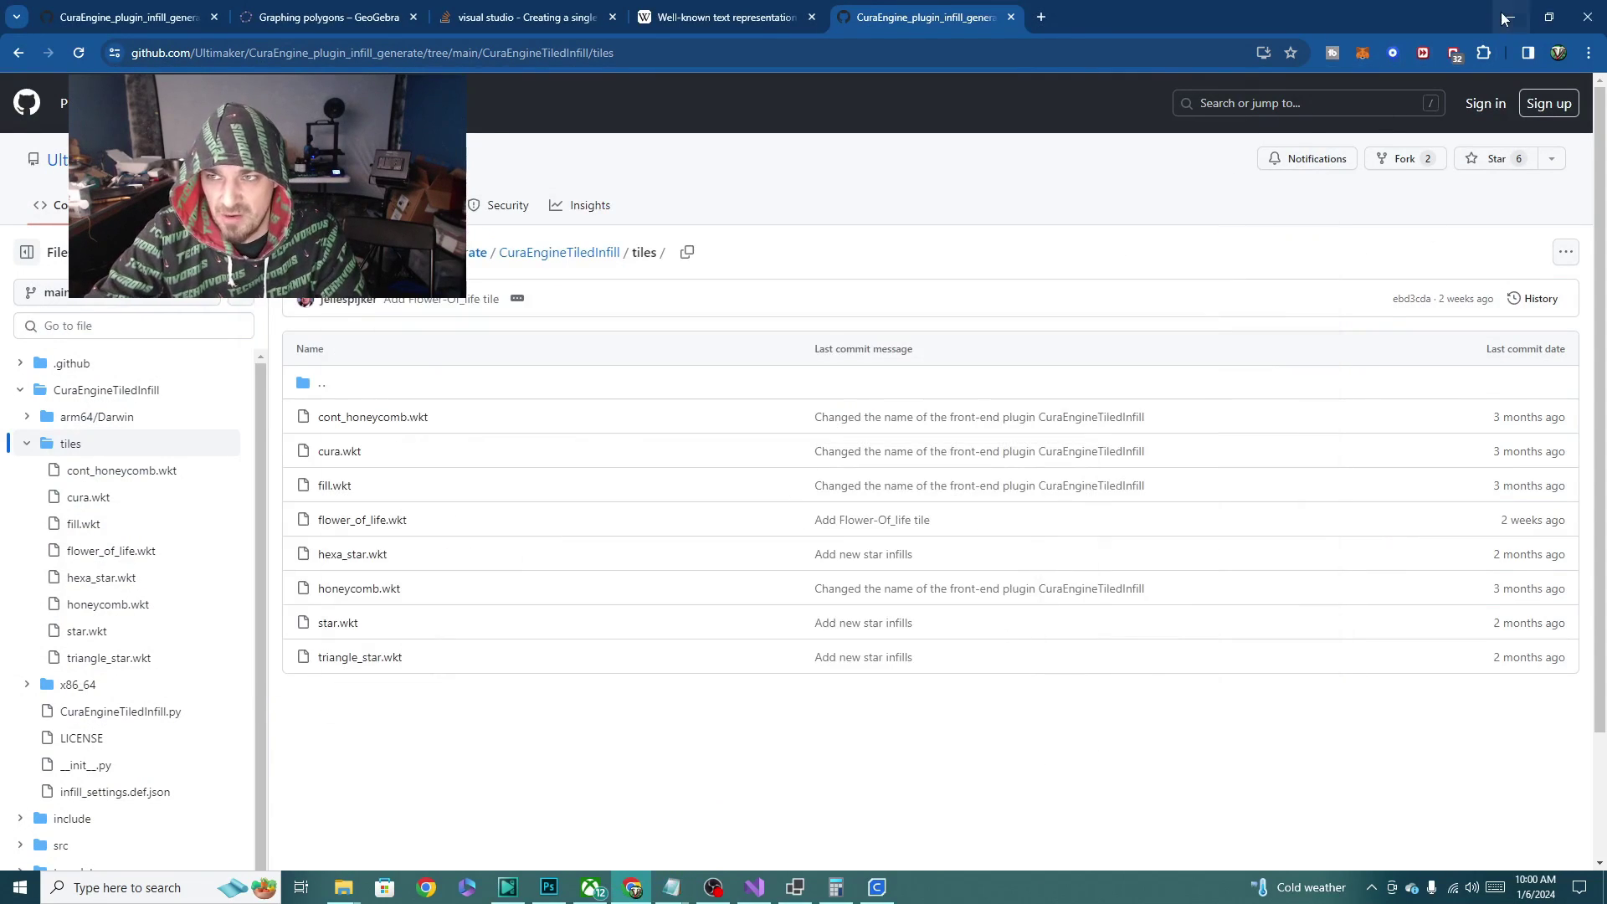
{"action": "left_click", "coordinate": [1511, 16]}
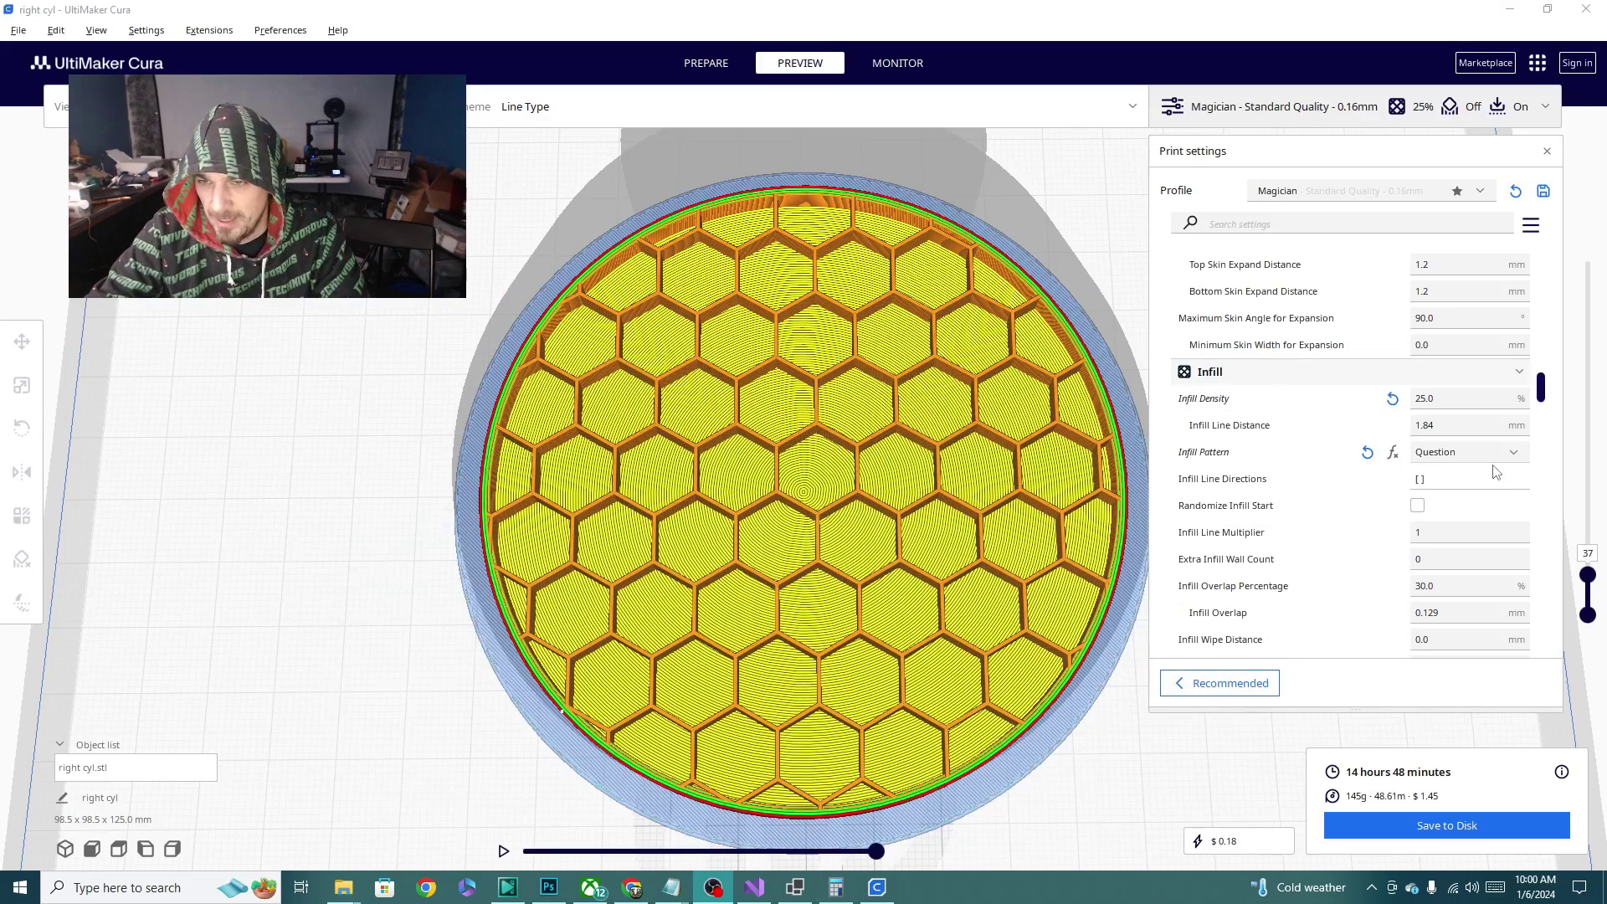
Confirm Question is still the infill pattern, then bring the CuraEngineTiledInfill tiles folder window forward
{"action": "left_click", "coordinate": [1497, 455]}
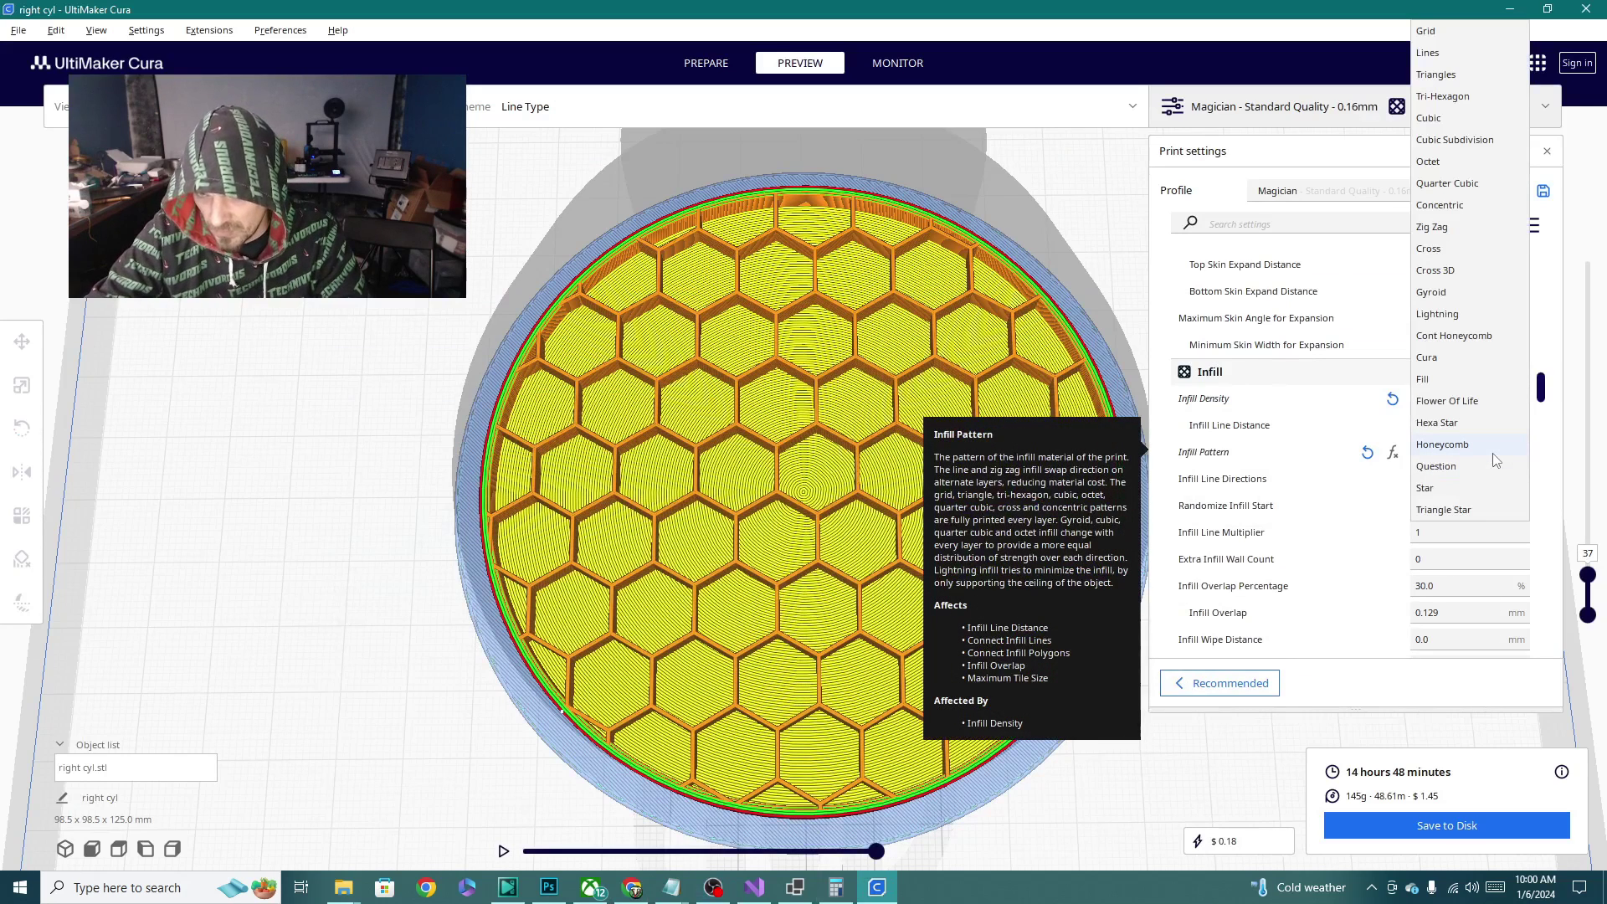
{"action": "left_click", "coordinate": [837, 459]}
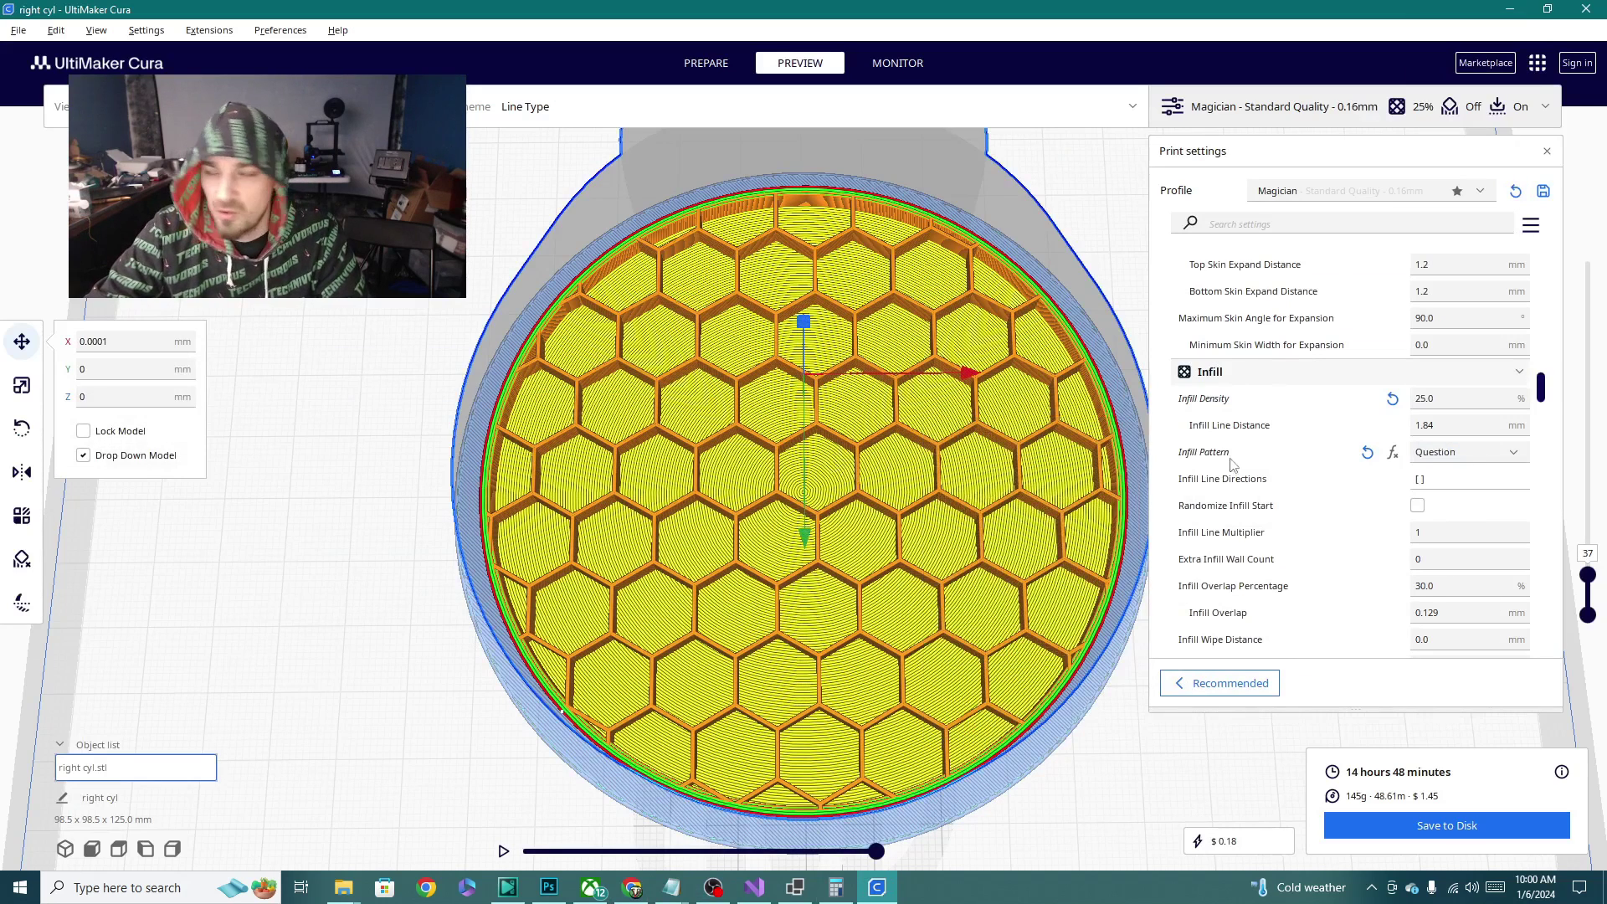
{"action": "left_click", "coordinate": [343, 886]}
{"action": "left_click", "coordinate": [275, 829]}
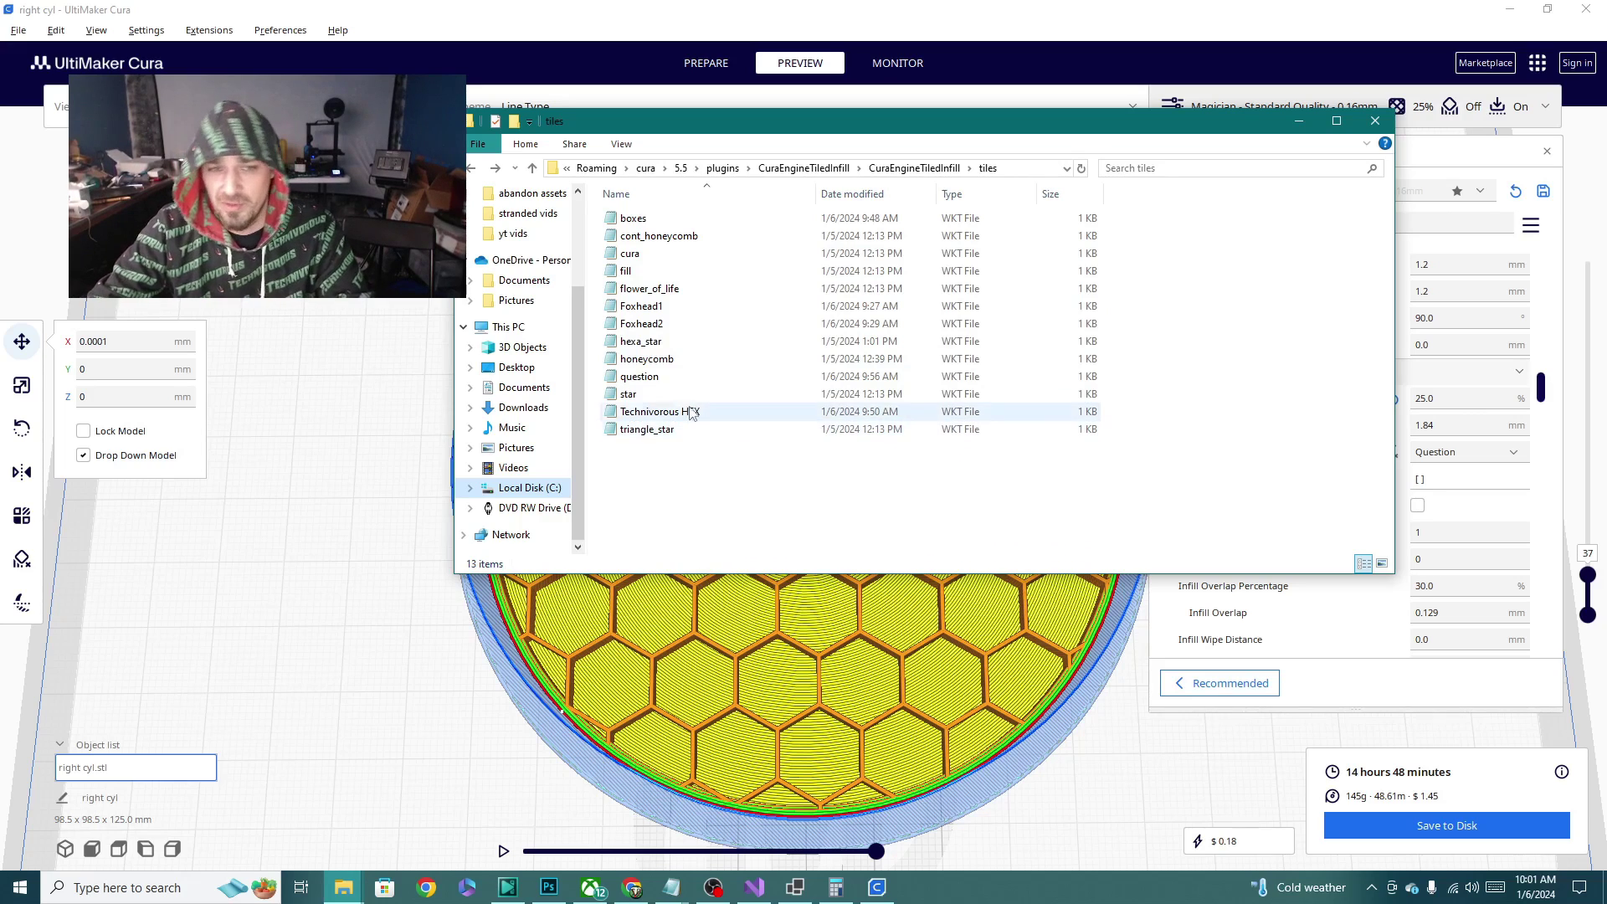
Duplicate the question tile file and rename the copy to infilll
{"action": "left_click", "coordinate": [635, 381]}
{"action": "right_click", "coordinate": [635, 387]}
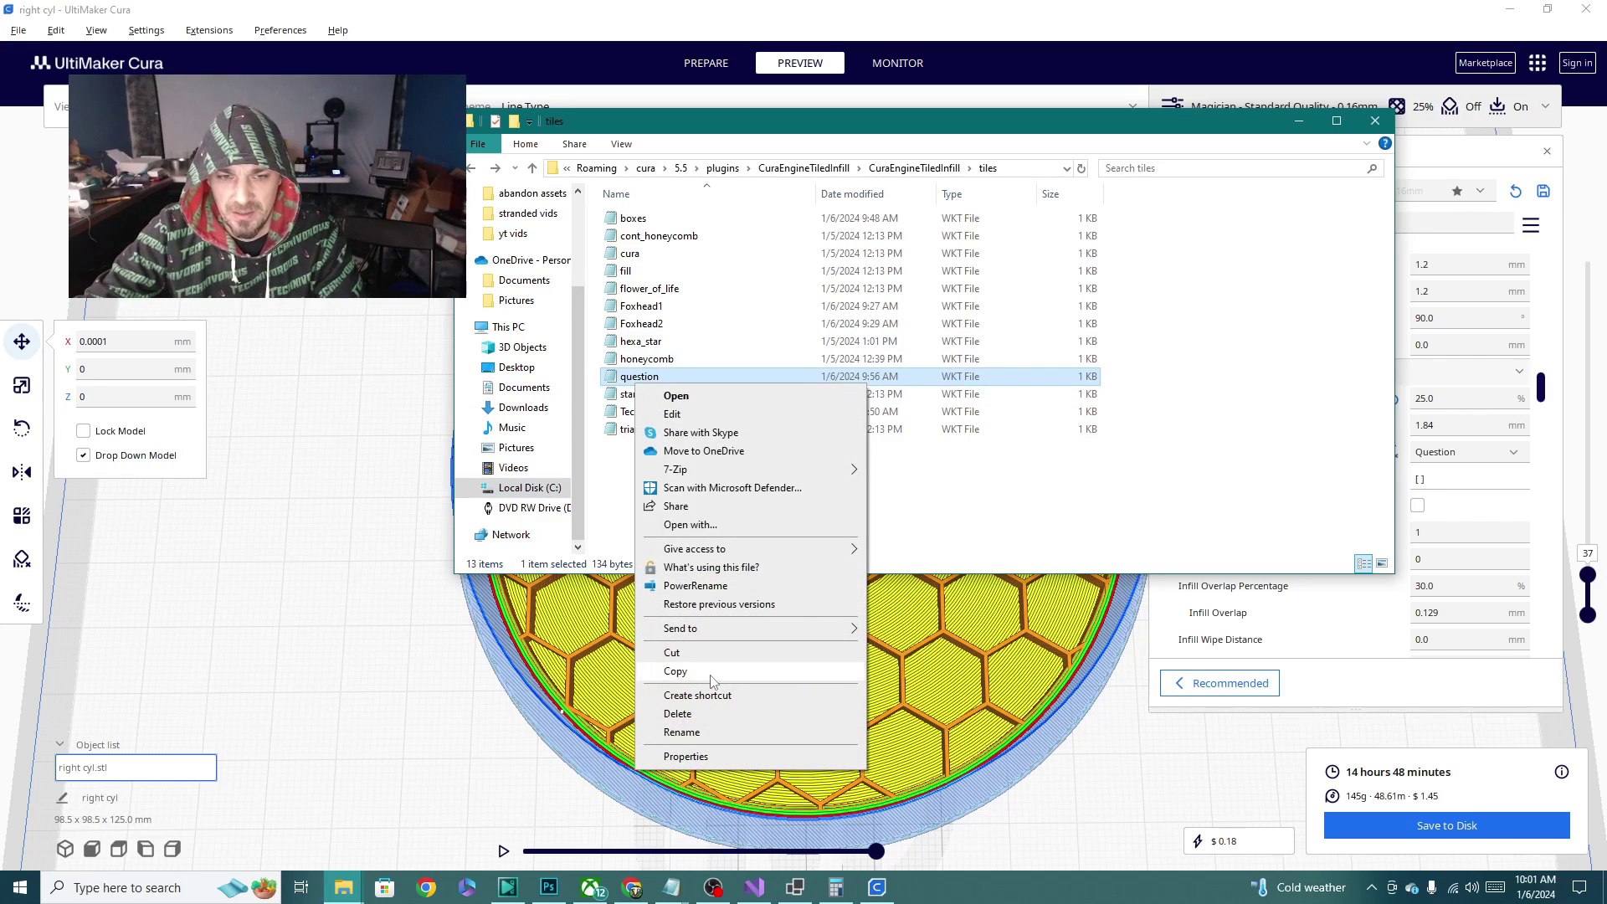
{"action": "key", "text": "Escape"}
{"action": "right_click", "coordinate": [656, 477]}
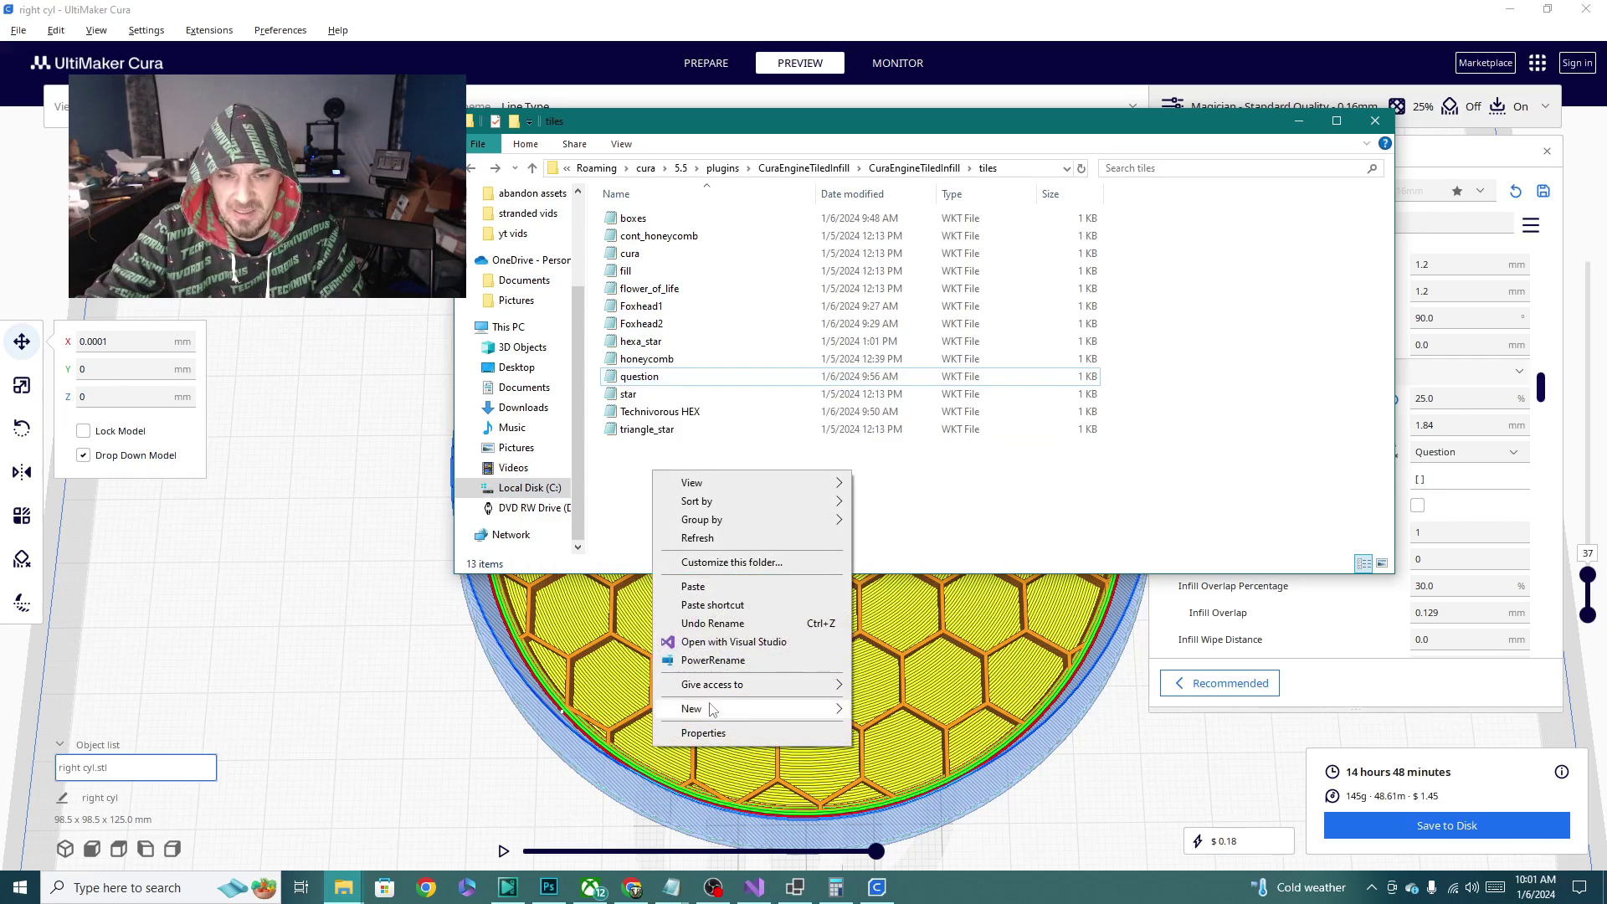
{"action": "left_click", "coordinate": [670, 585]}
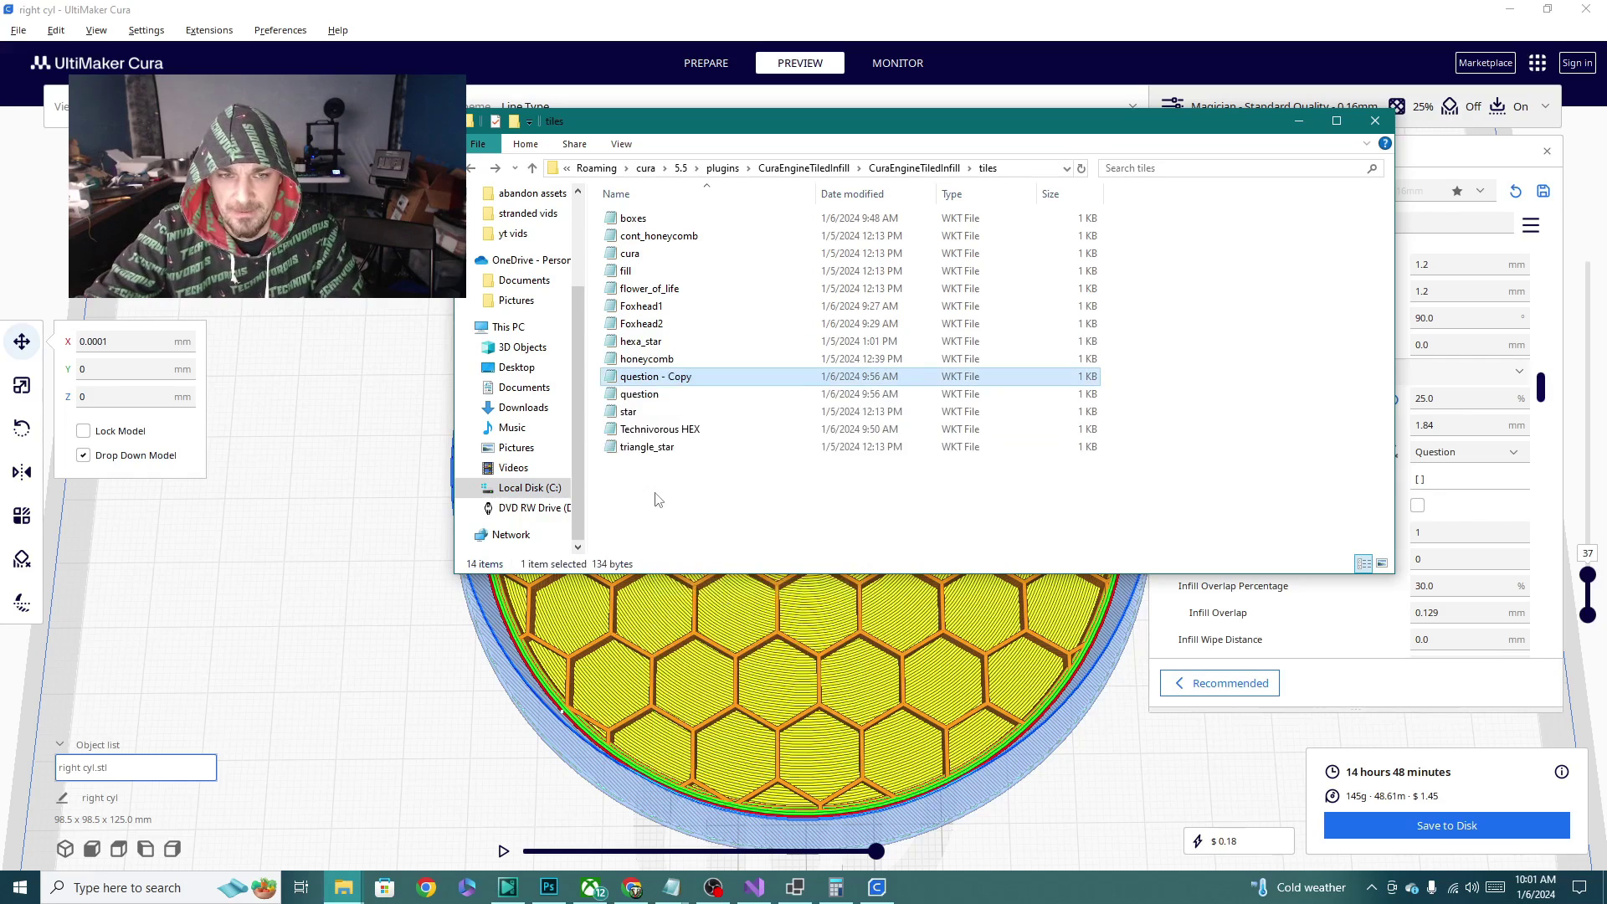
{"action": "right_click", "coordinate": [668, 382]}
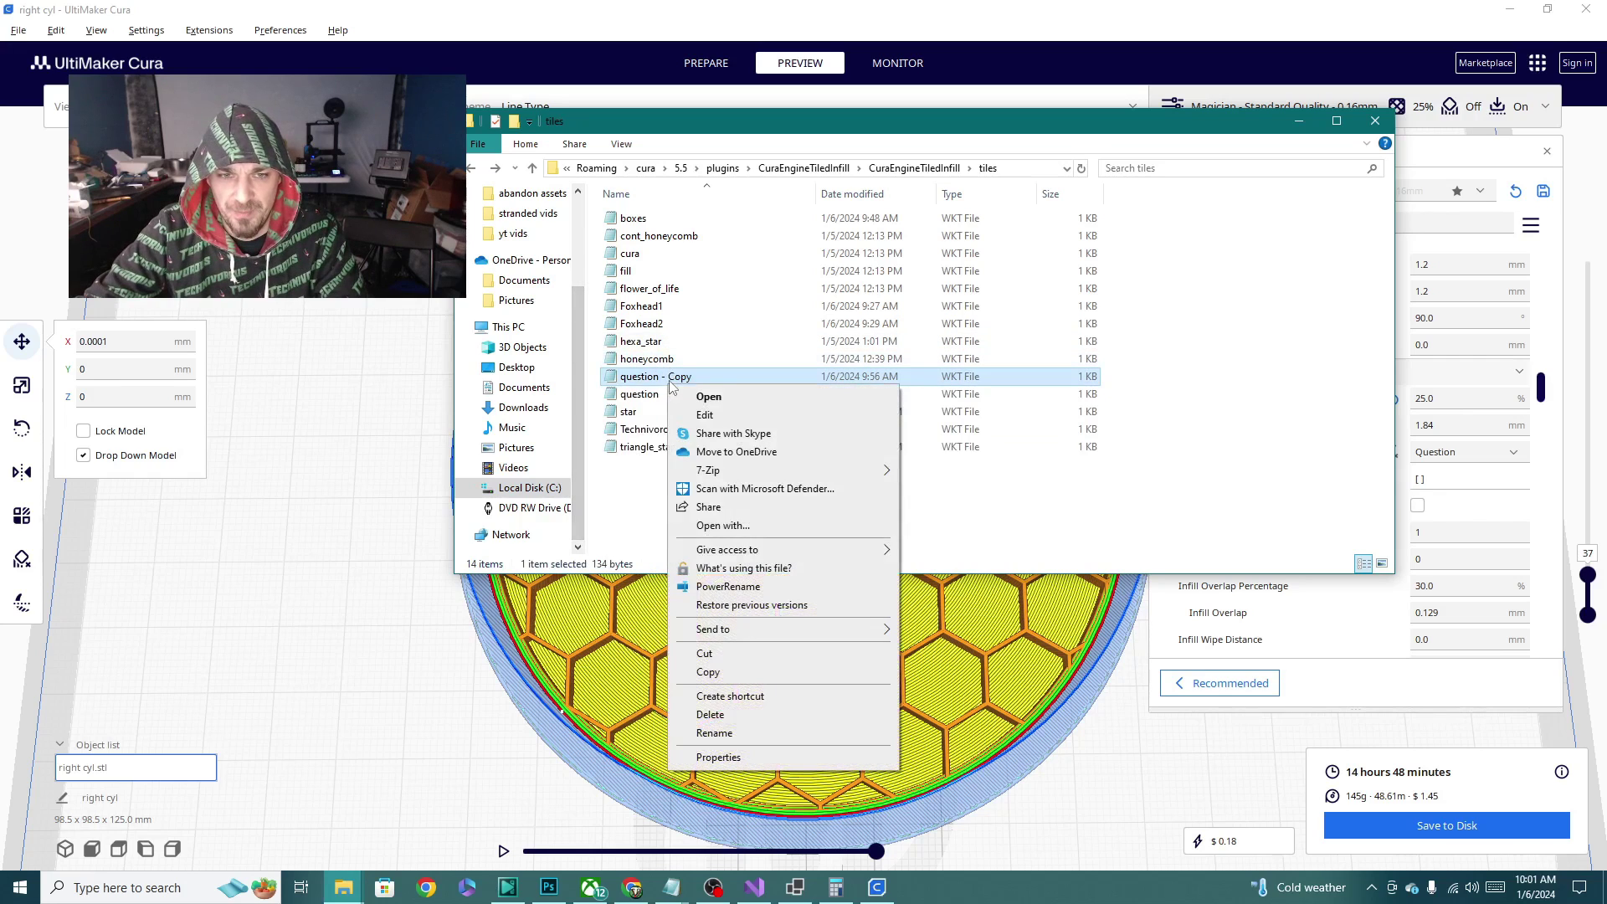
{"action": "left_click", "coordinate": [735, 730]}
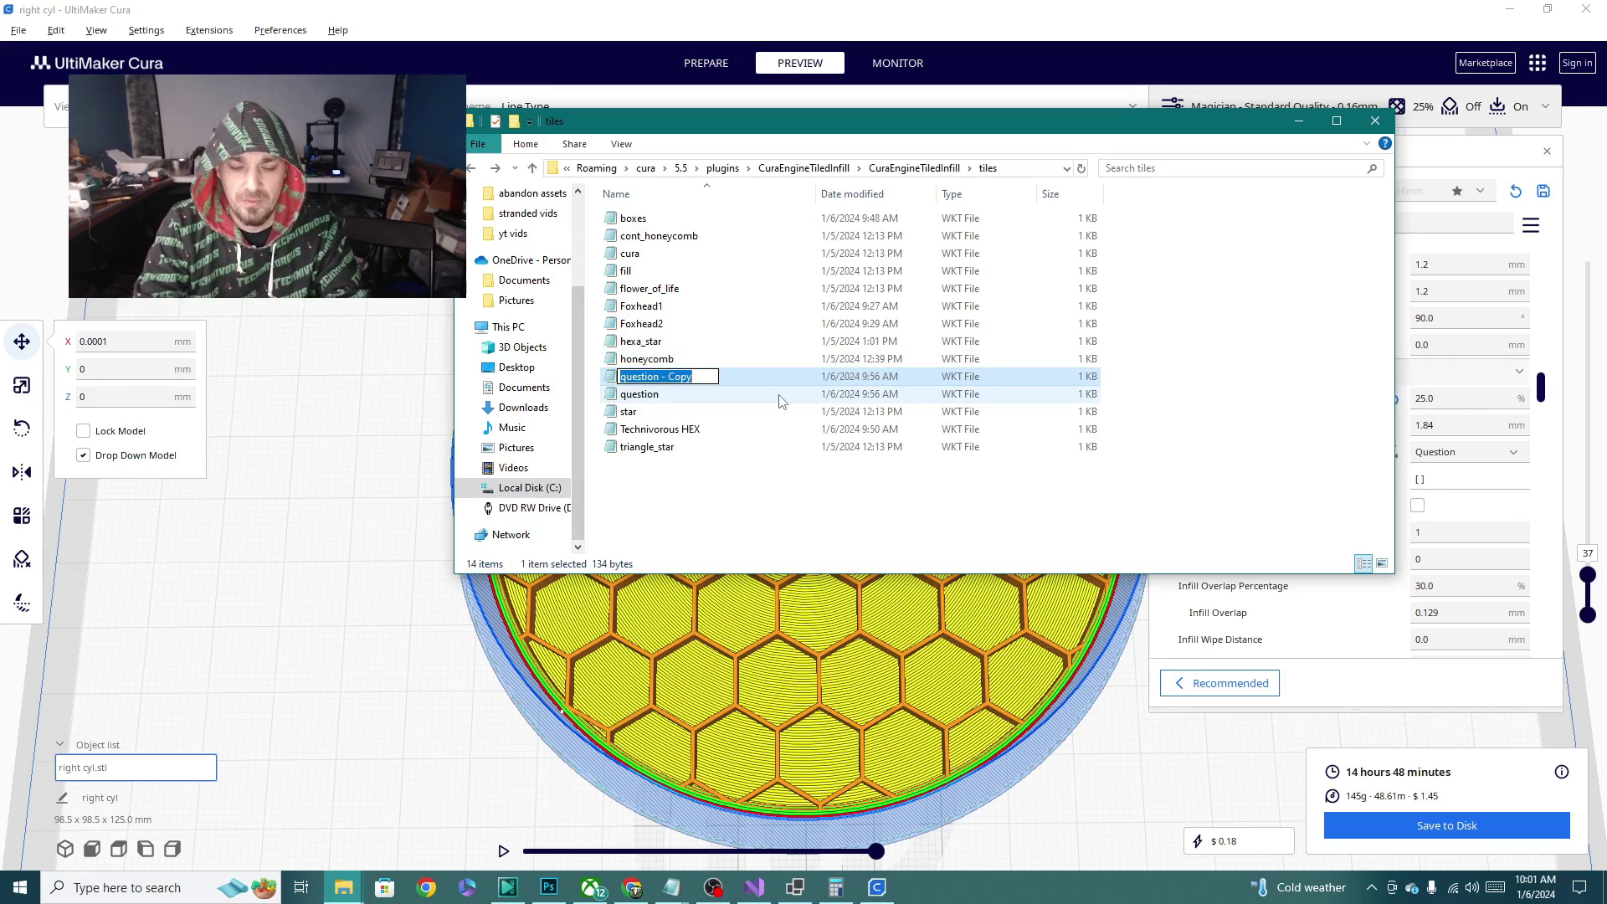
{"action": "type", "text": "infilll"}
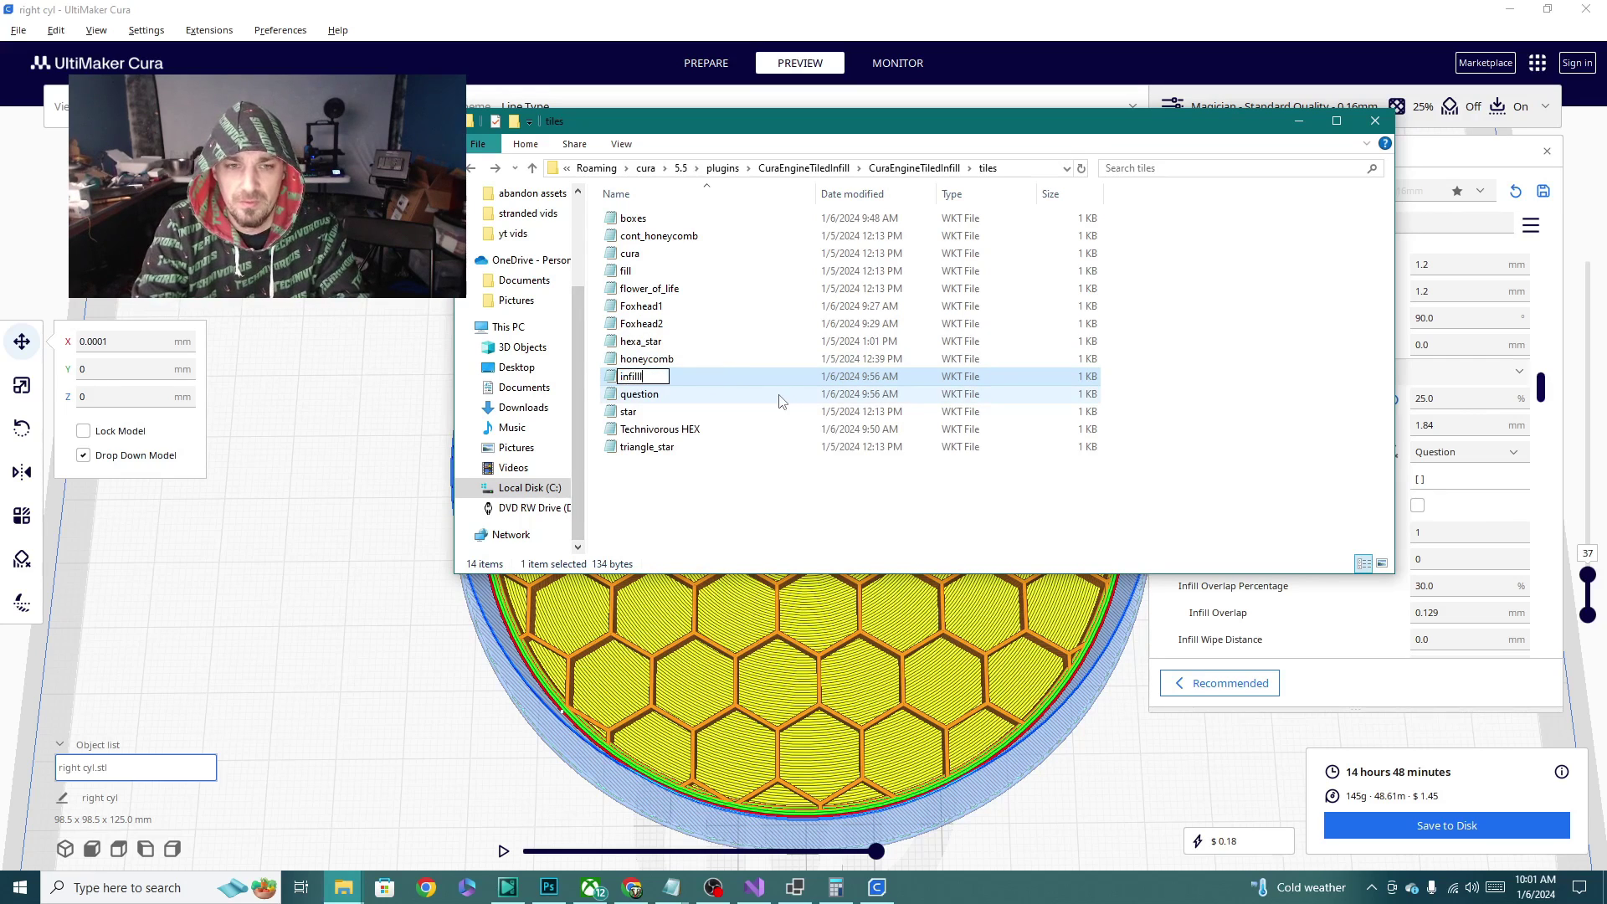
{"action": "key", "text": "Return"}
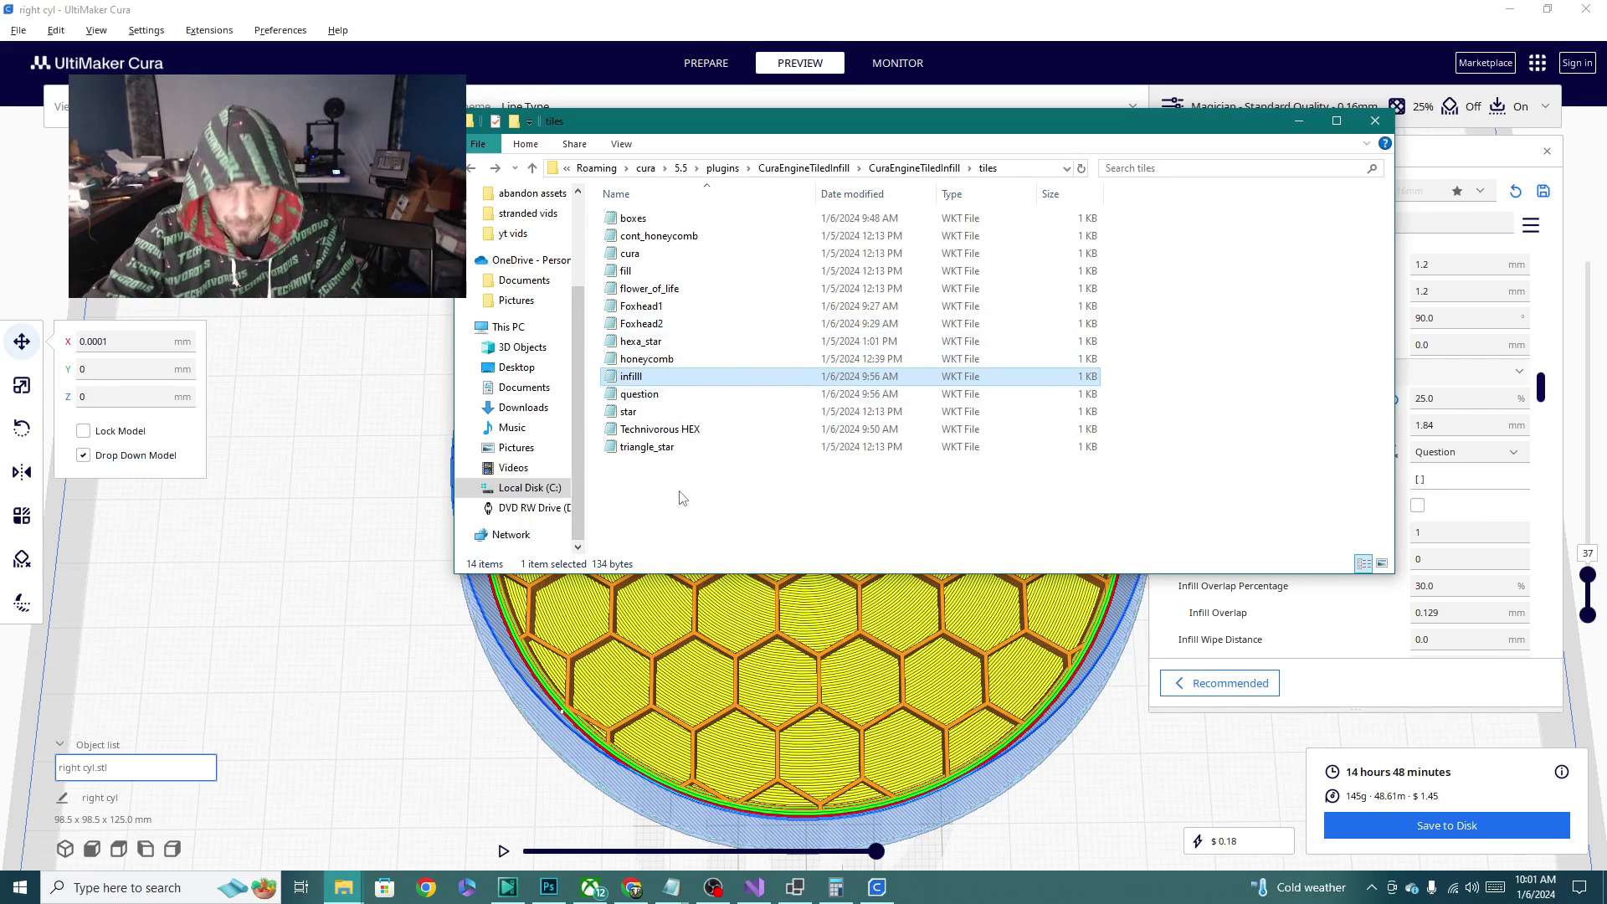
View infilll's two POLYGON lines in Notepad, then delete the infilll file
{"action": "double_click", "coordinate": [638, 375]}
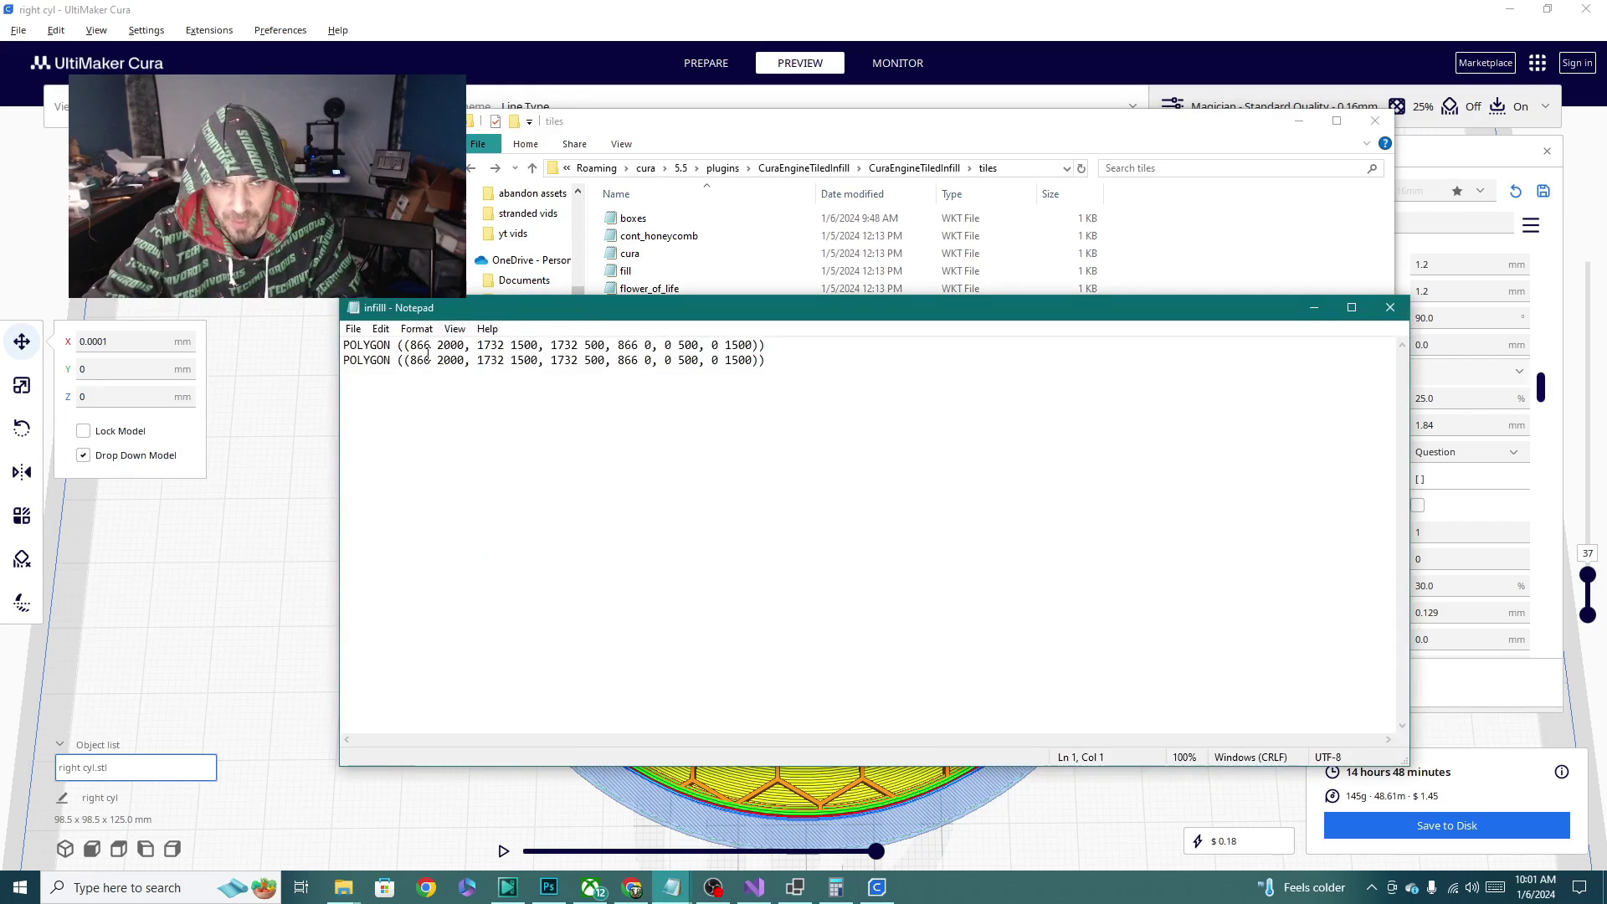
{"action": "left_click", "coordinate": [1390, 307]}
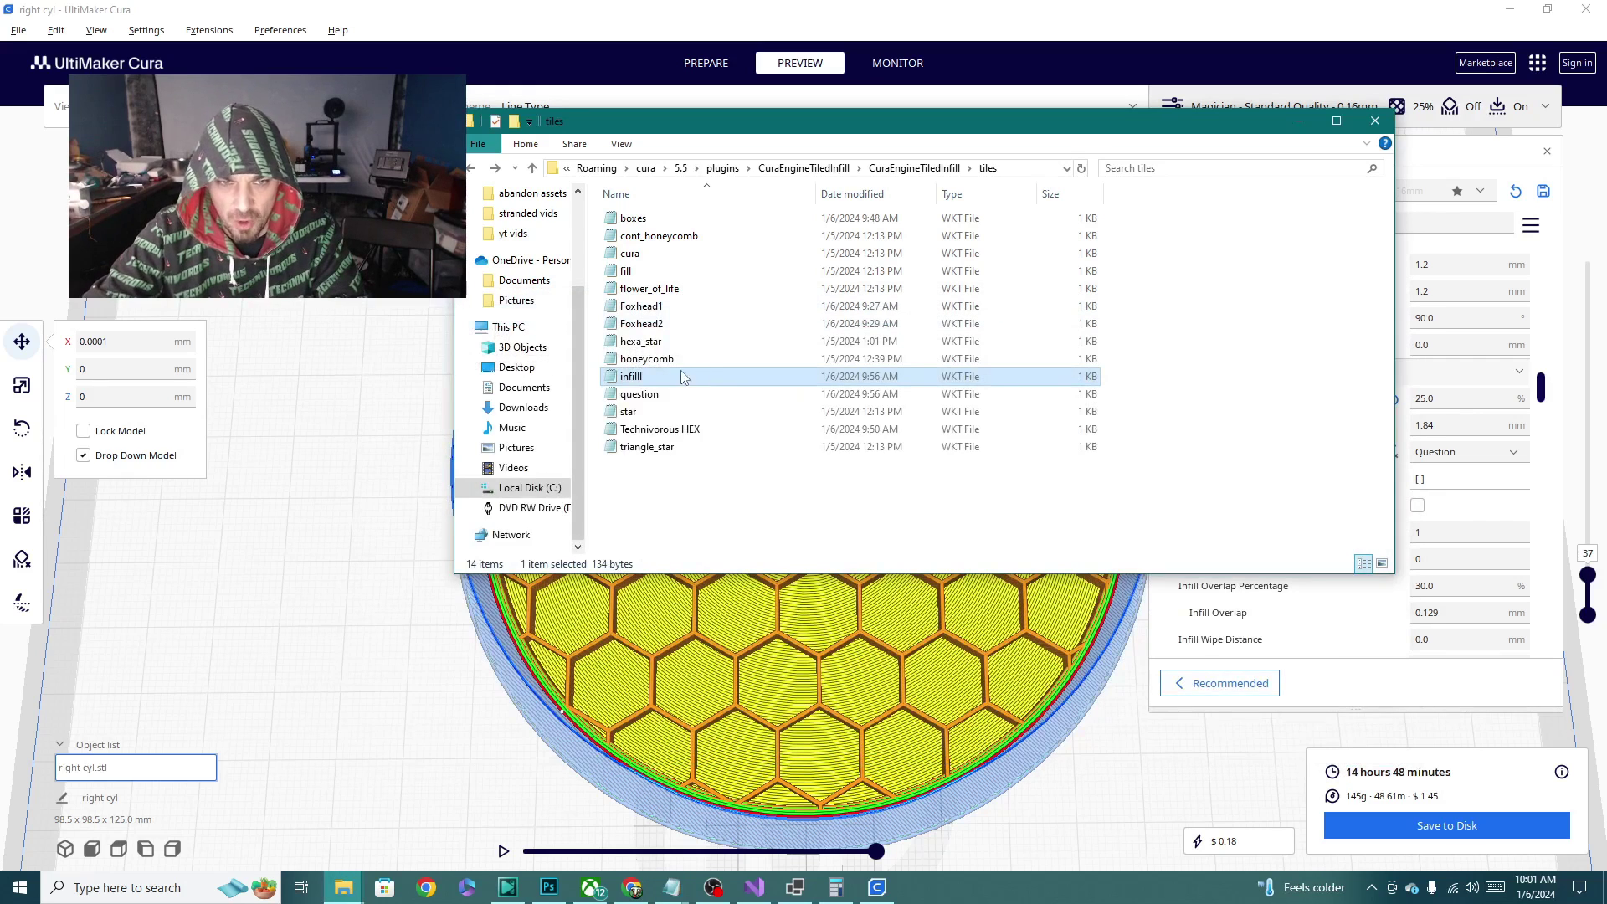
{"action": "right_click", "coordinate": [663, 377]}
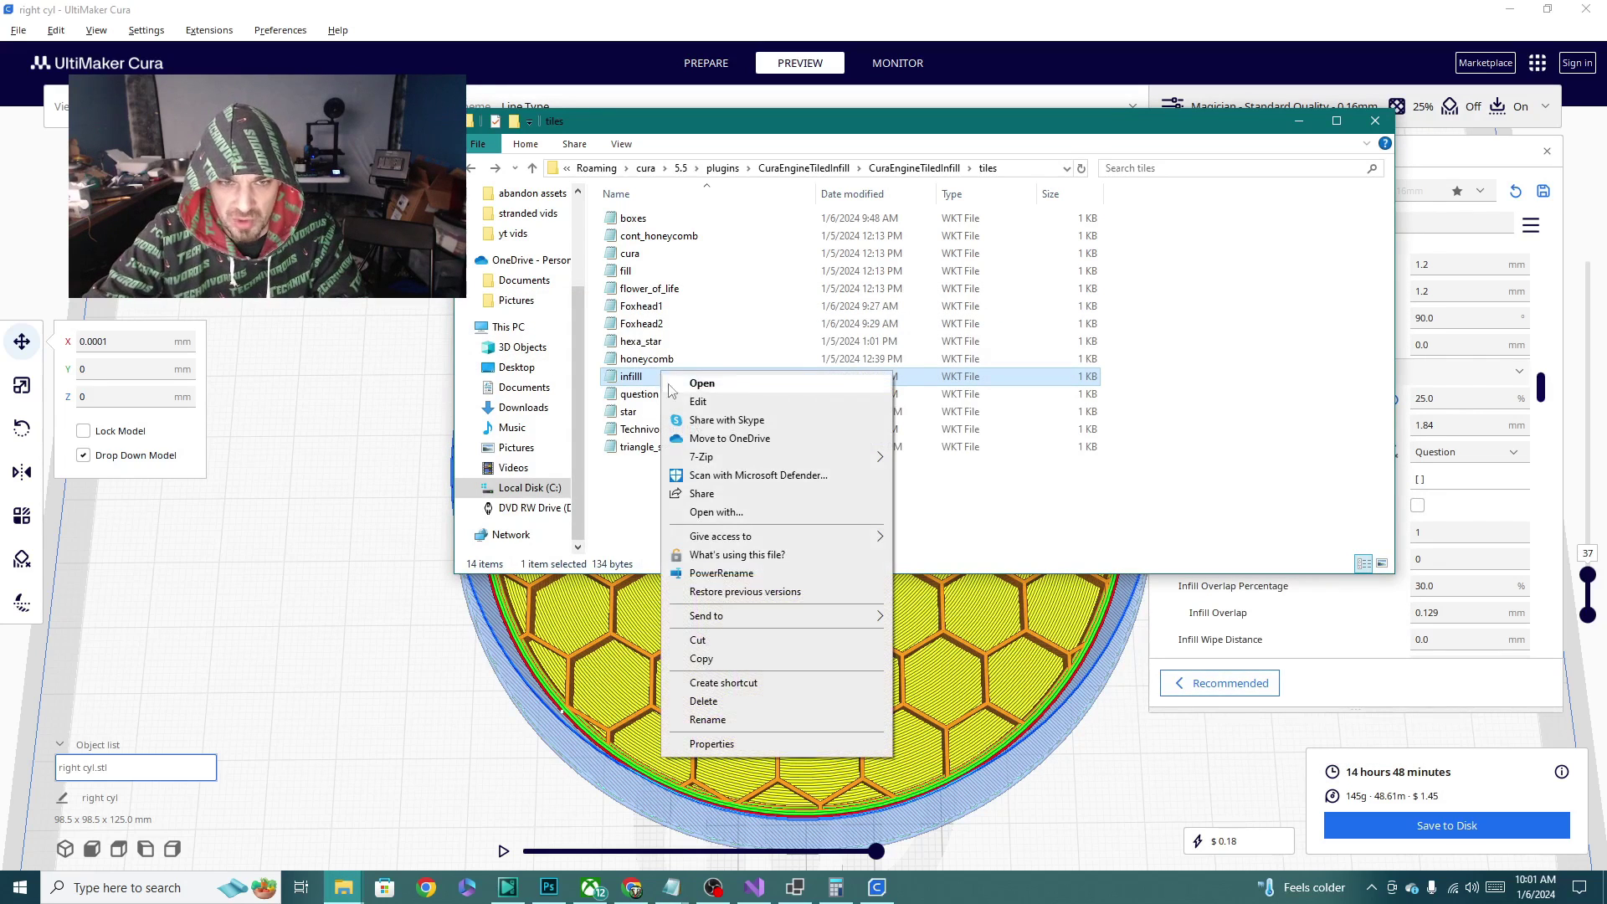
{"action": "left_click", "coordinate": [699, 642]}
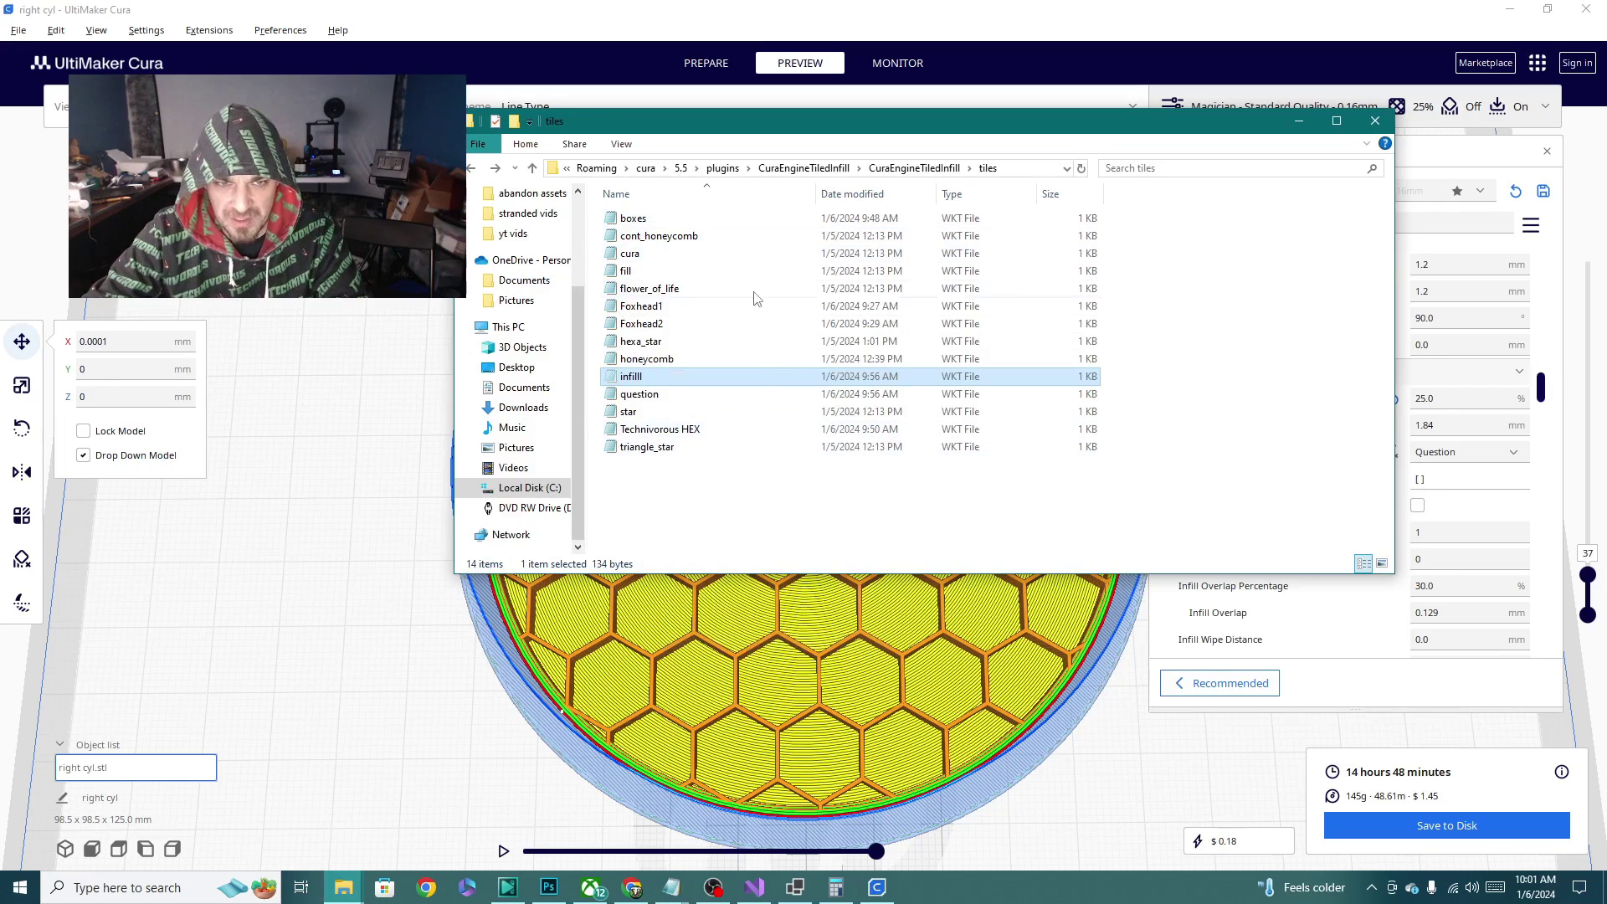
{"action": "right_click", "coordinate": [643, 378]}
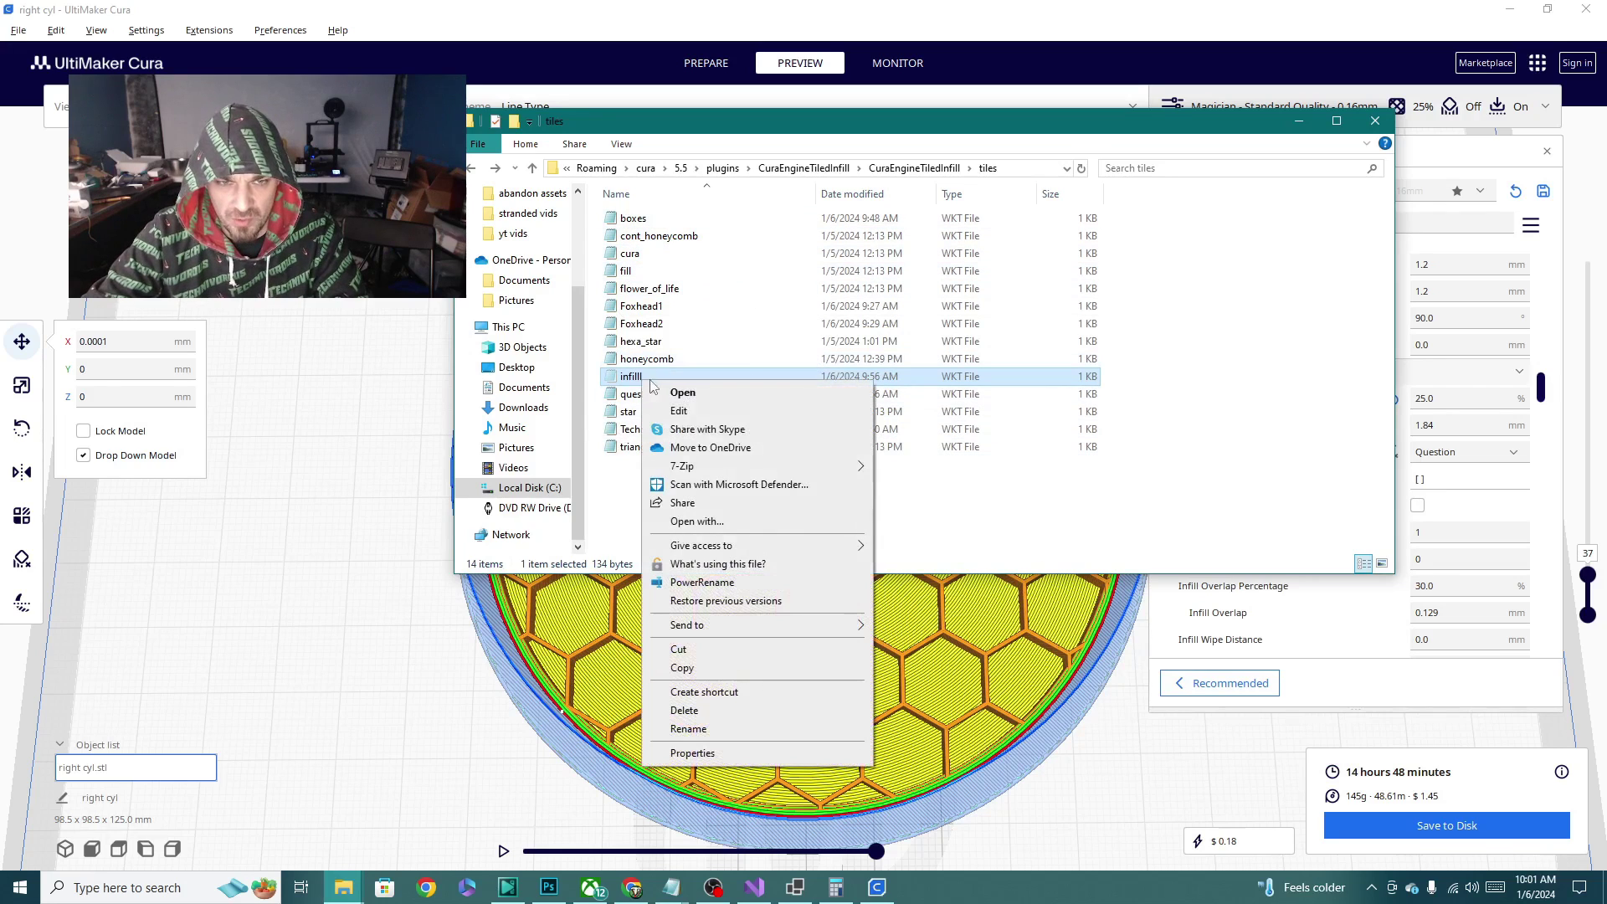
{"action": "left_click", "coordinate": [685, 711]}
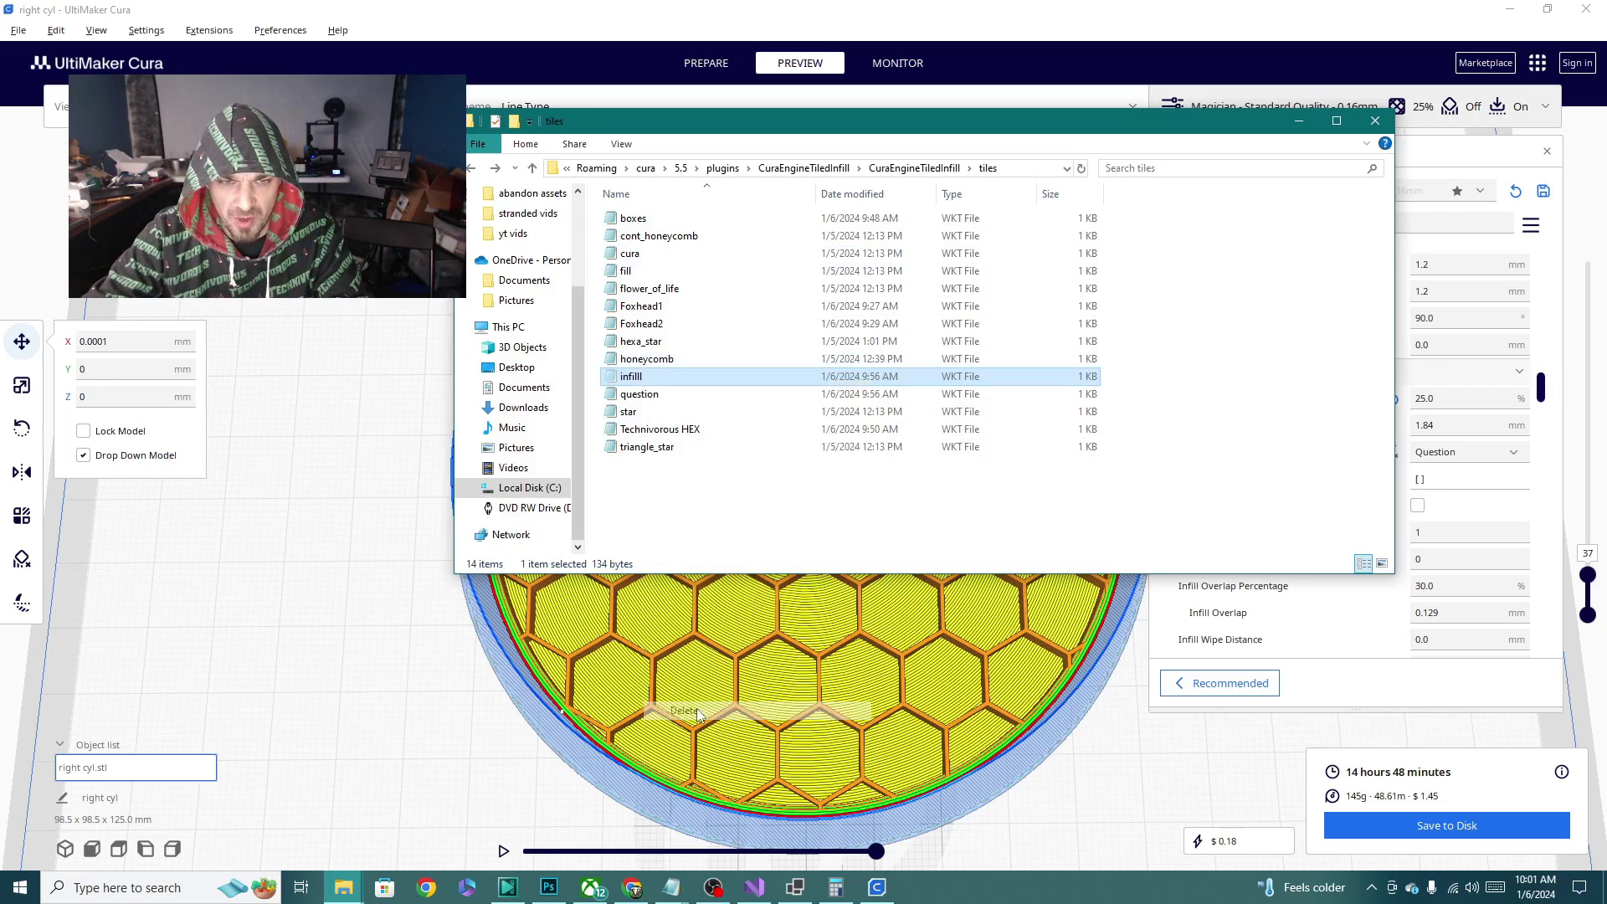
Move the tiles folder window aside and open Cura's Infill Pattern list
{"action": "left_click_drag", "start_coordinate": [817, 134], "coordinate": [548, 144]}
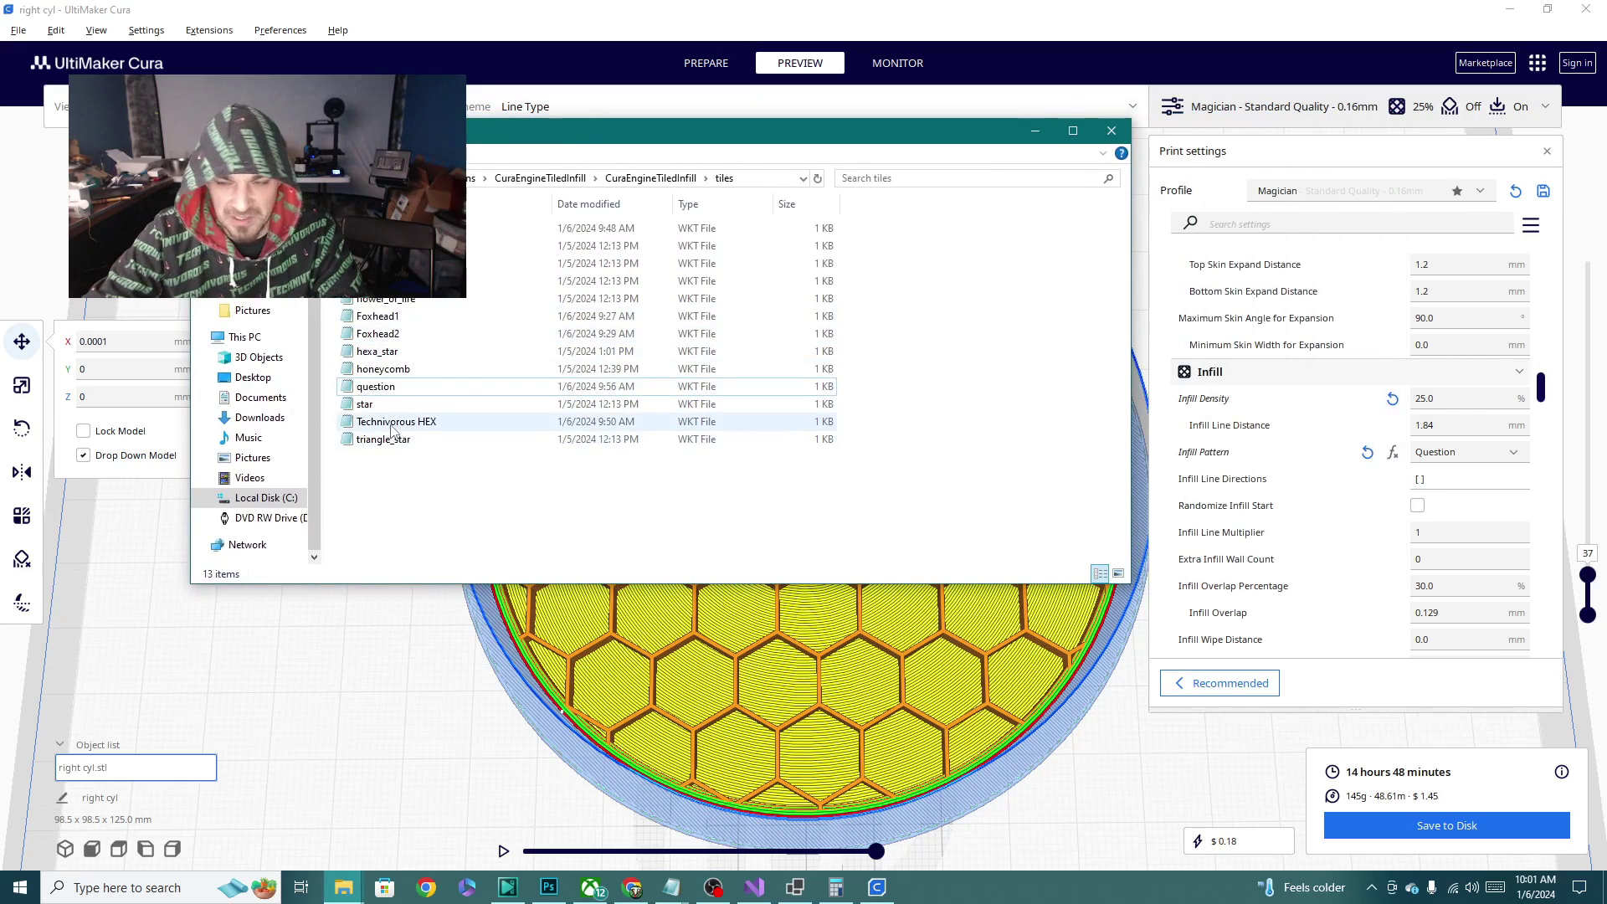
{"action": "left_click", "coordinate": [1465, 452]}
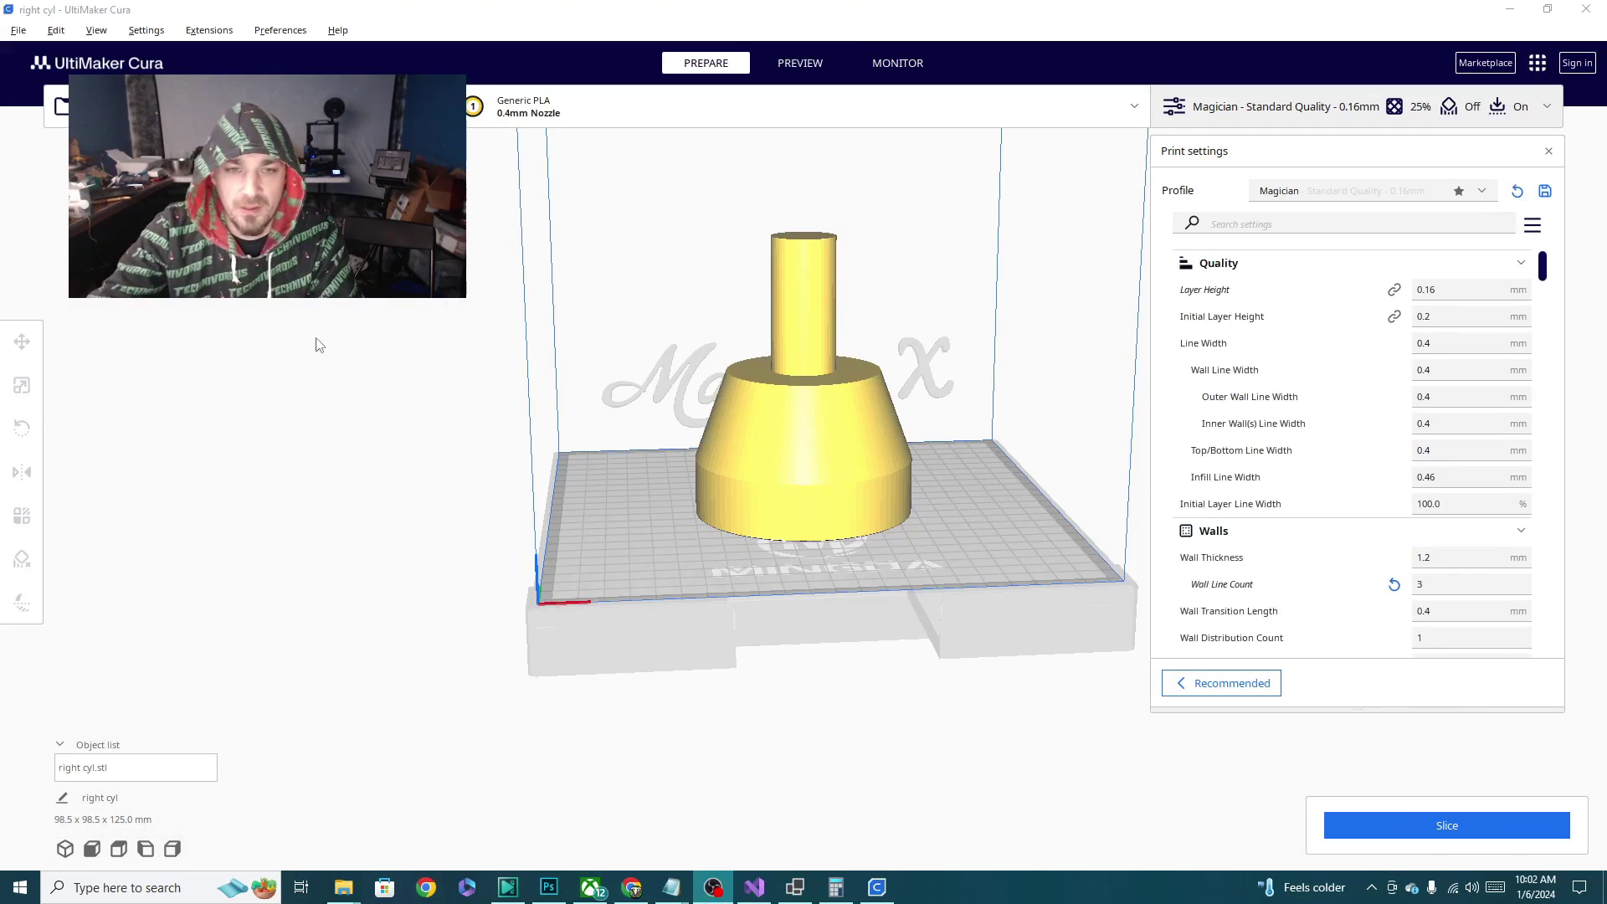
Set the infill pattern to Technivorous Hex and slice the cylinder
{"action": "left_click", "coordinate": [1543, 274]}
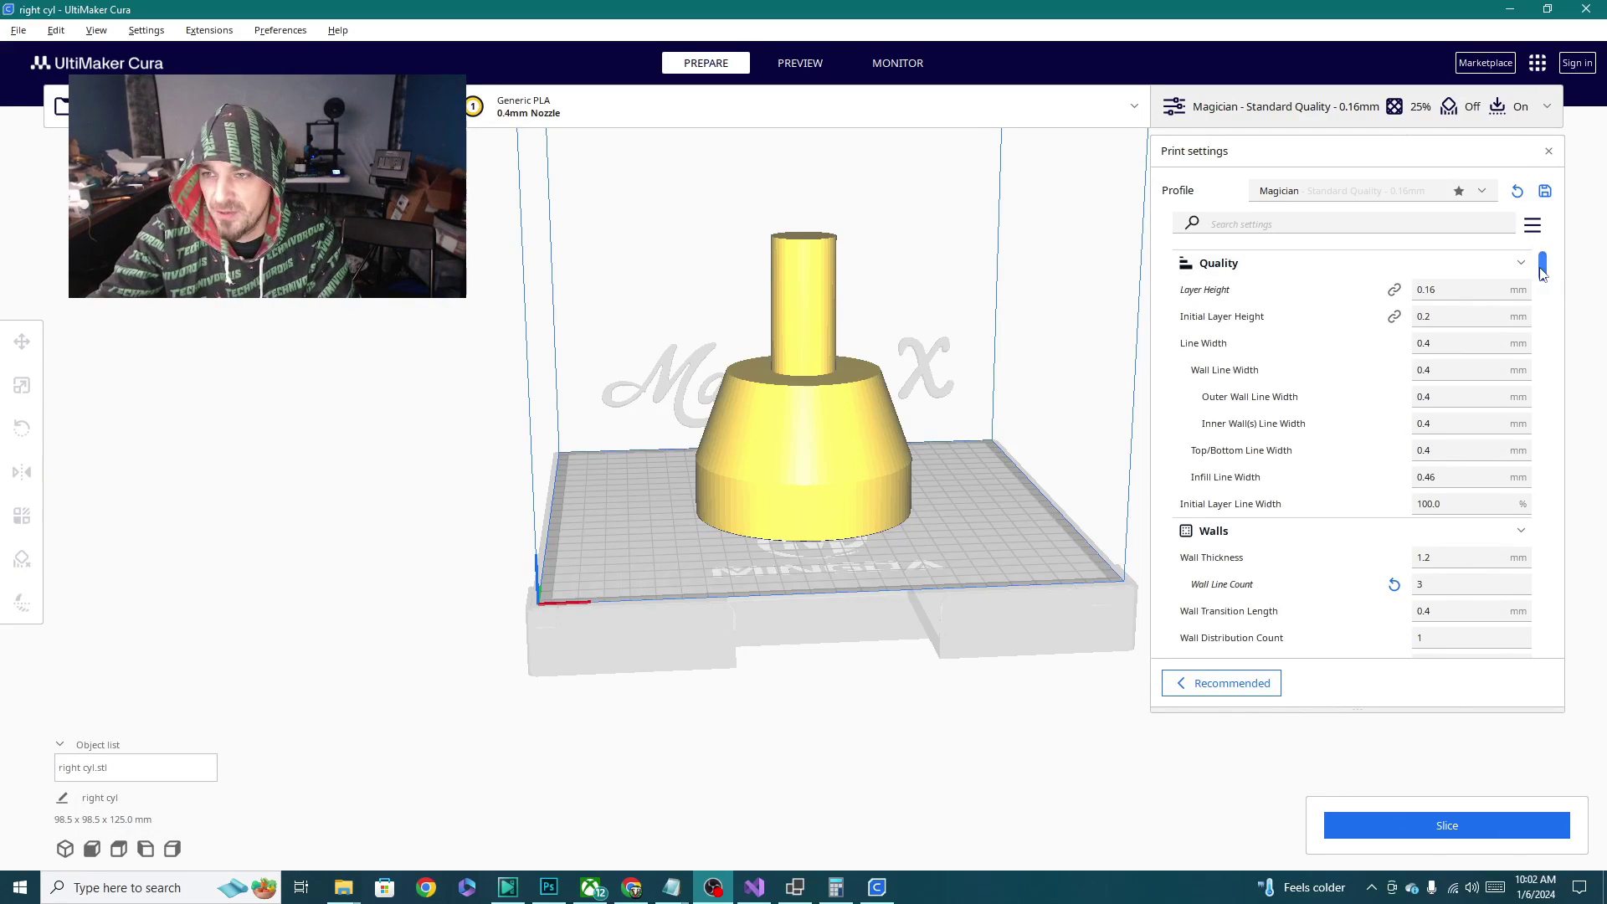
{"action": "left_click_drag", "start_coordinate": [1543, 274], "coordinate": [1559, 402]}
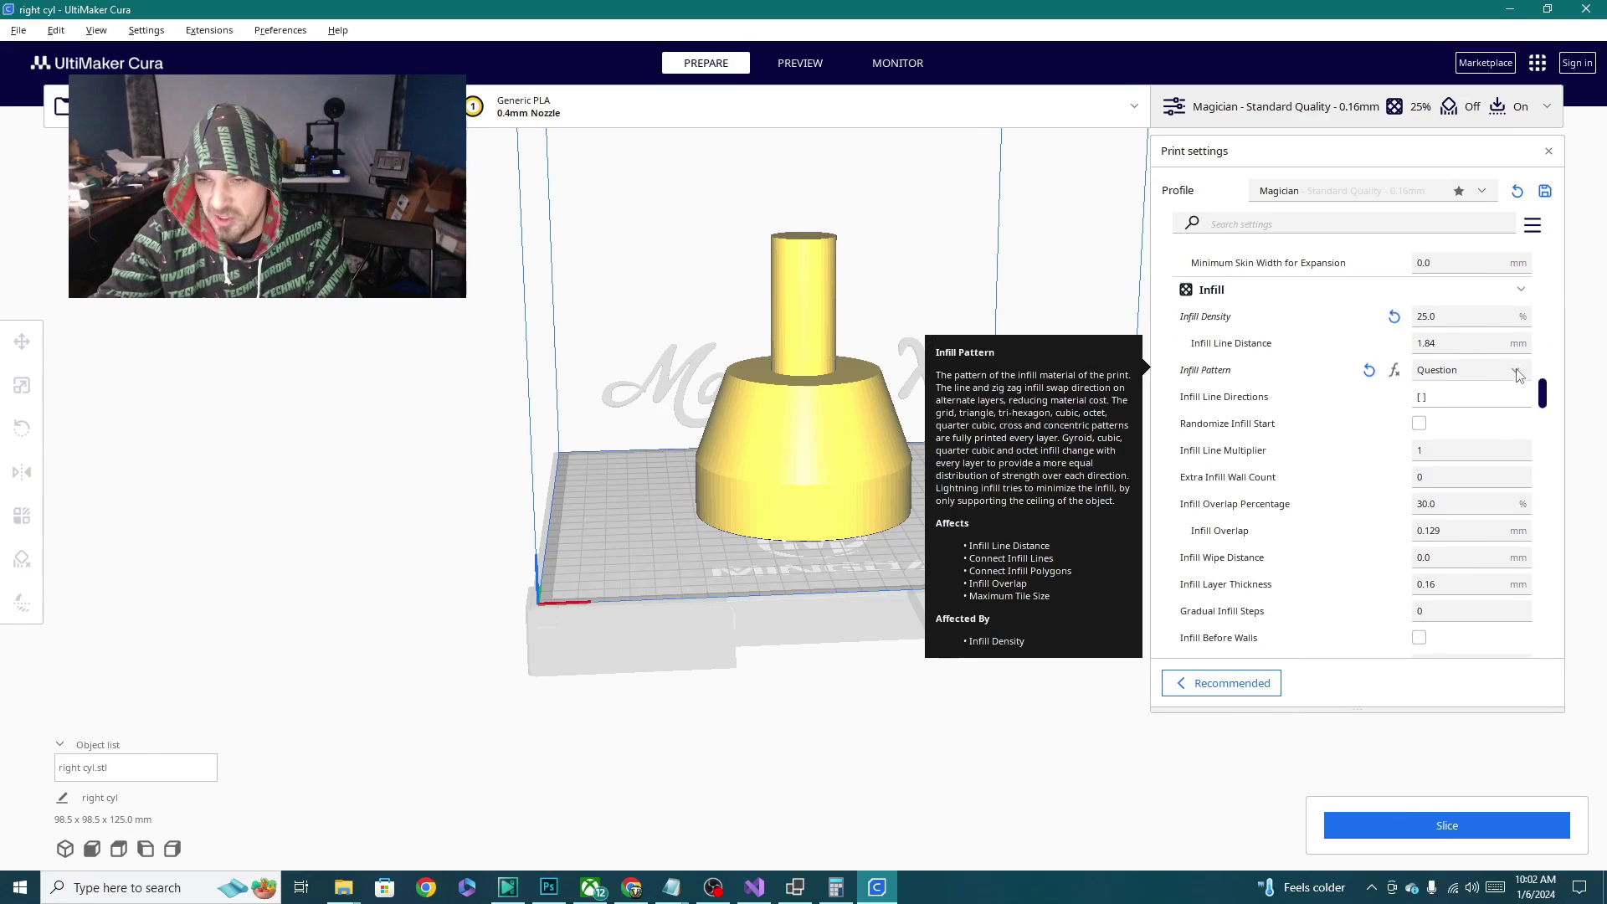
{"action": "left_click", "coordinate": [1520, 381]}
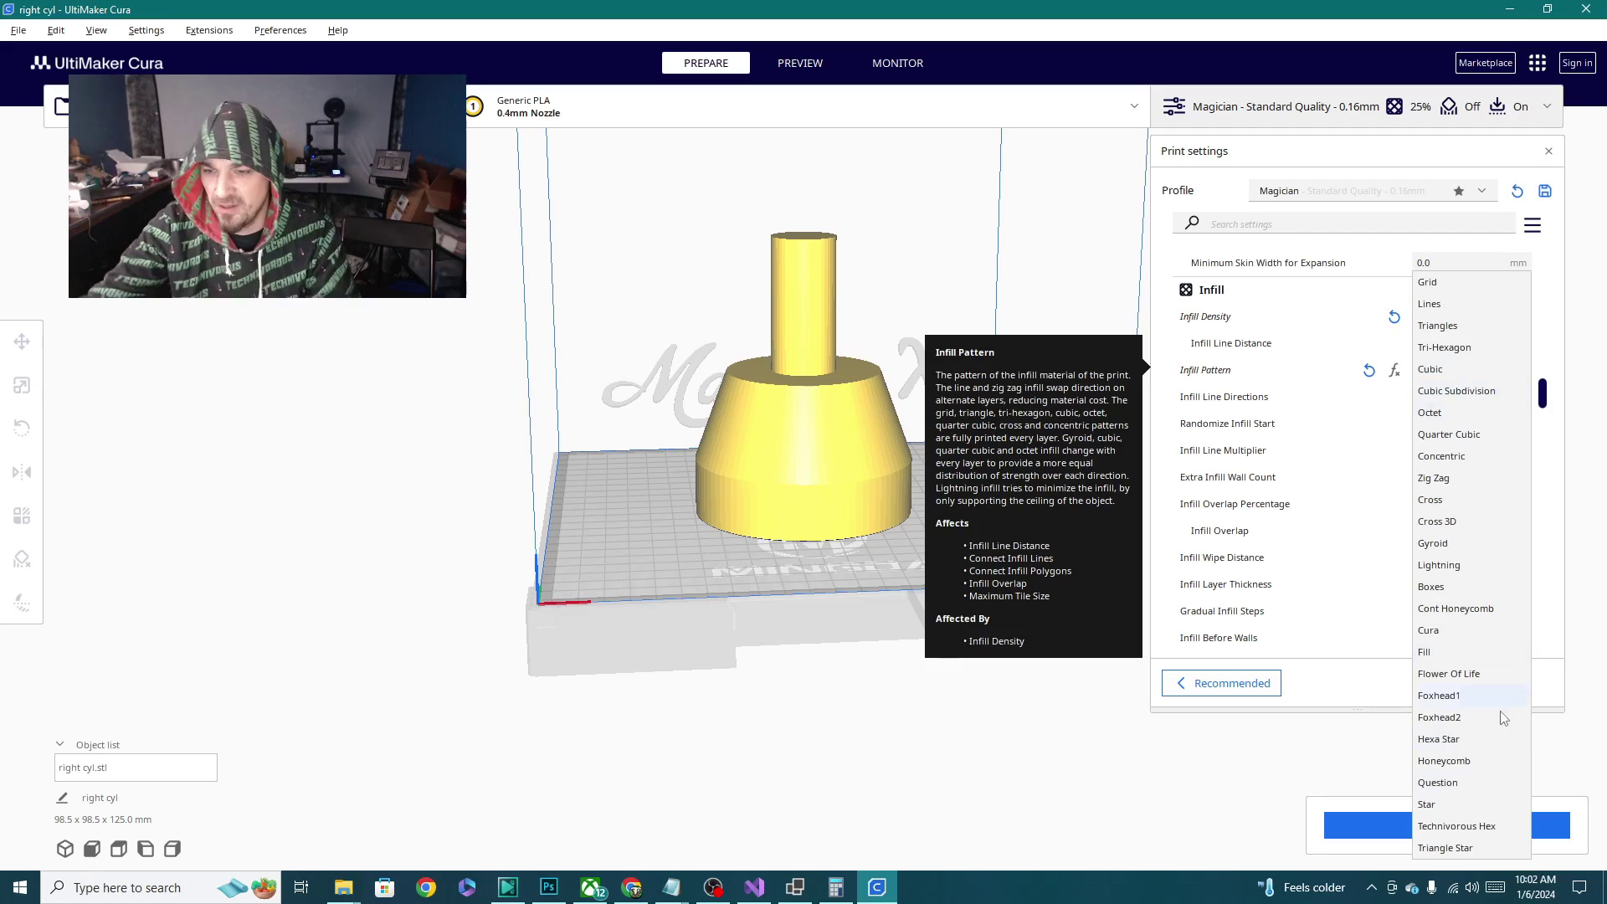
{"action": "left_click", "coordinate": [1464, 827]}
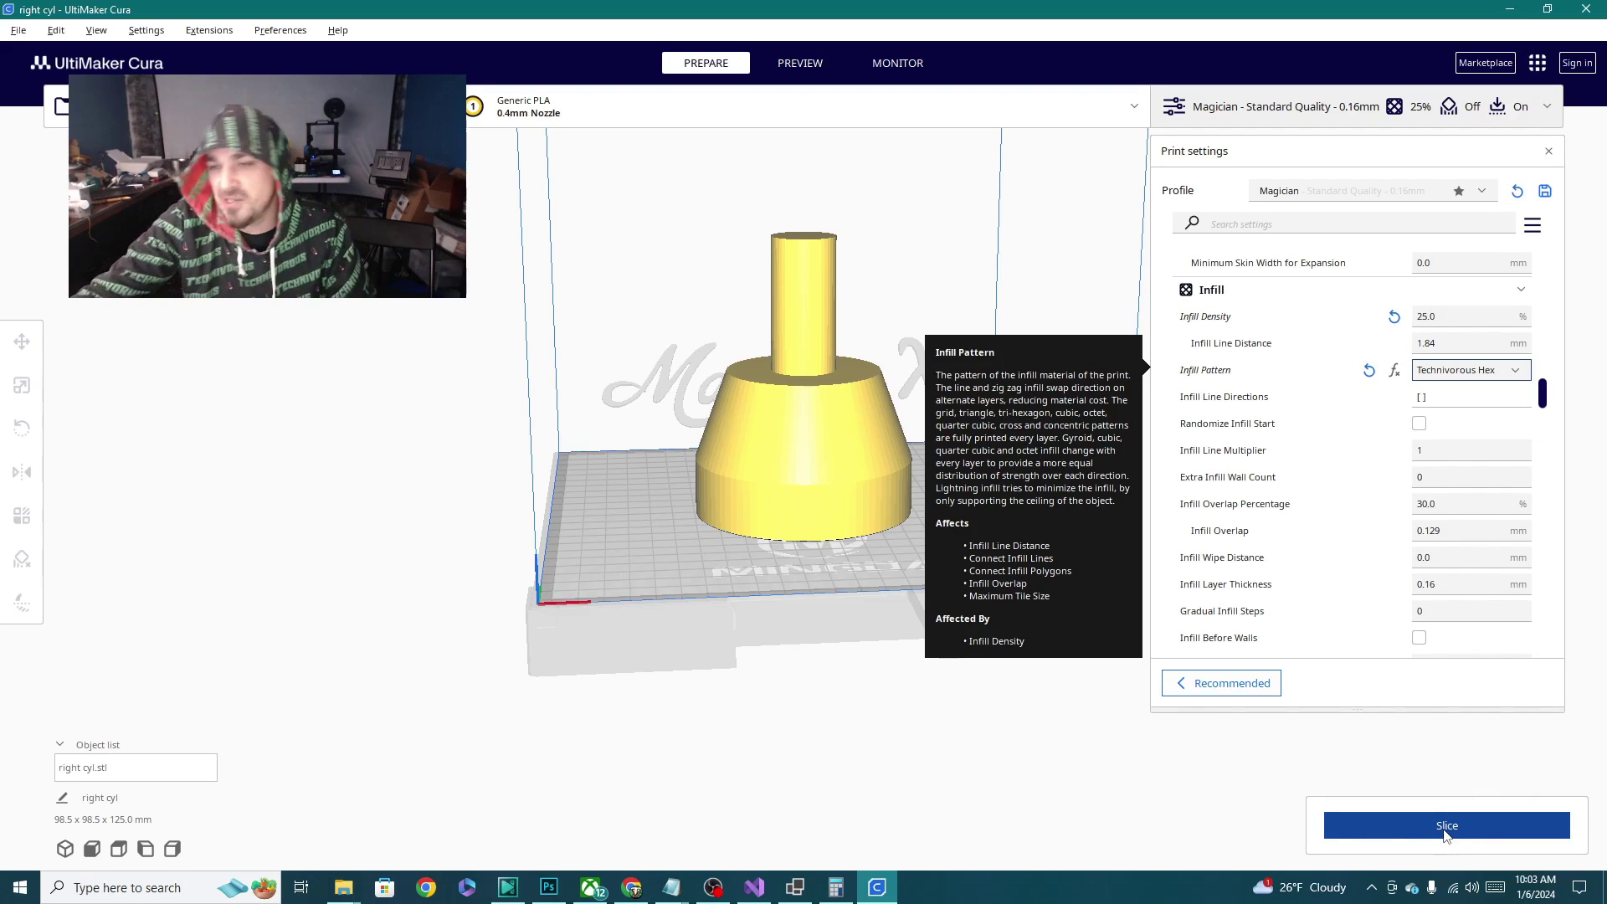
{"action": "left_click", "coordinate": [1464, 829]}
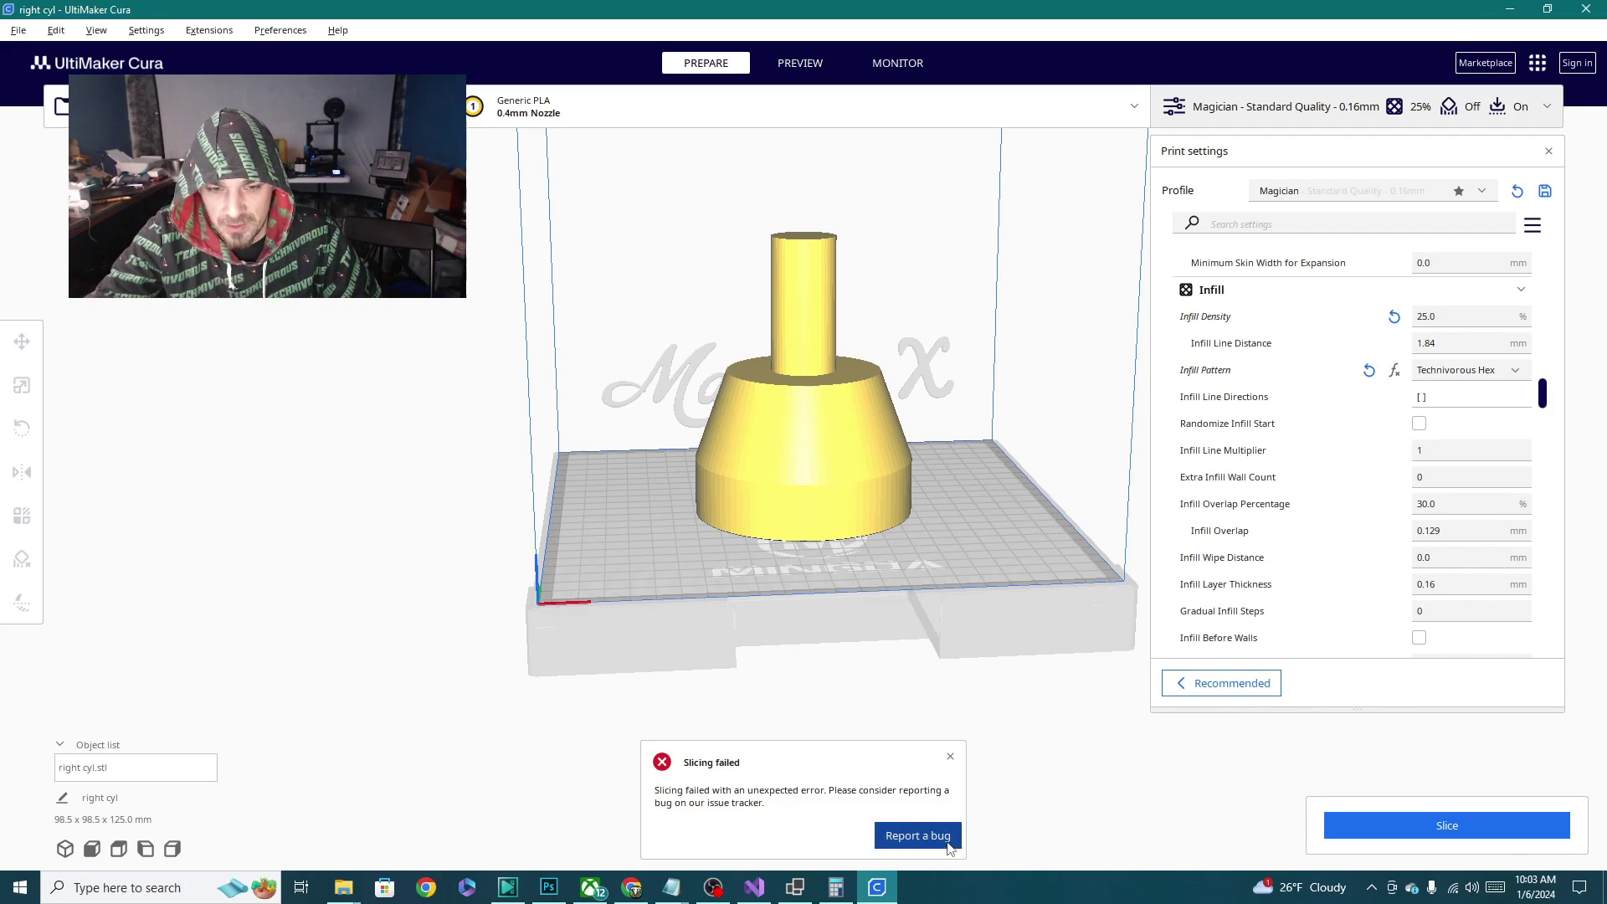
Open the Technivorous HEX tile file from the tiles folder in Notepad
{"action": "left_click", "coordinate": [341, 889]}
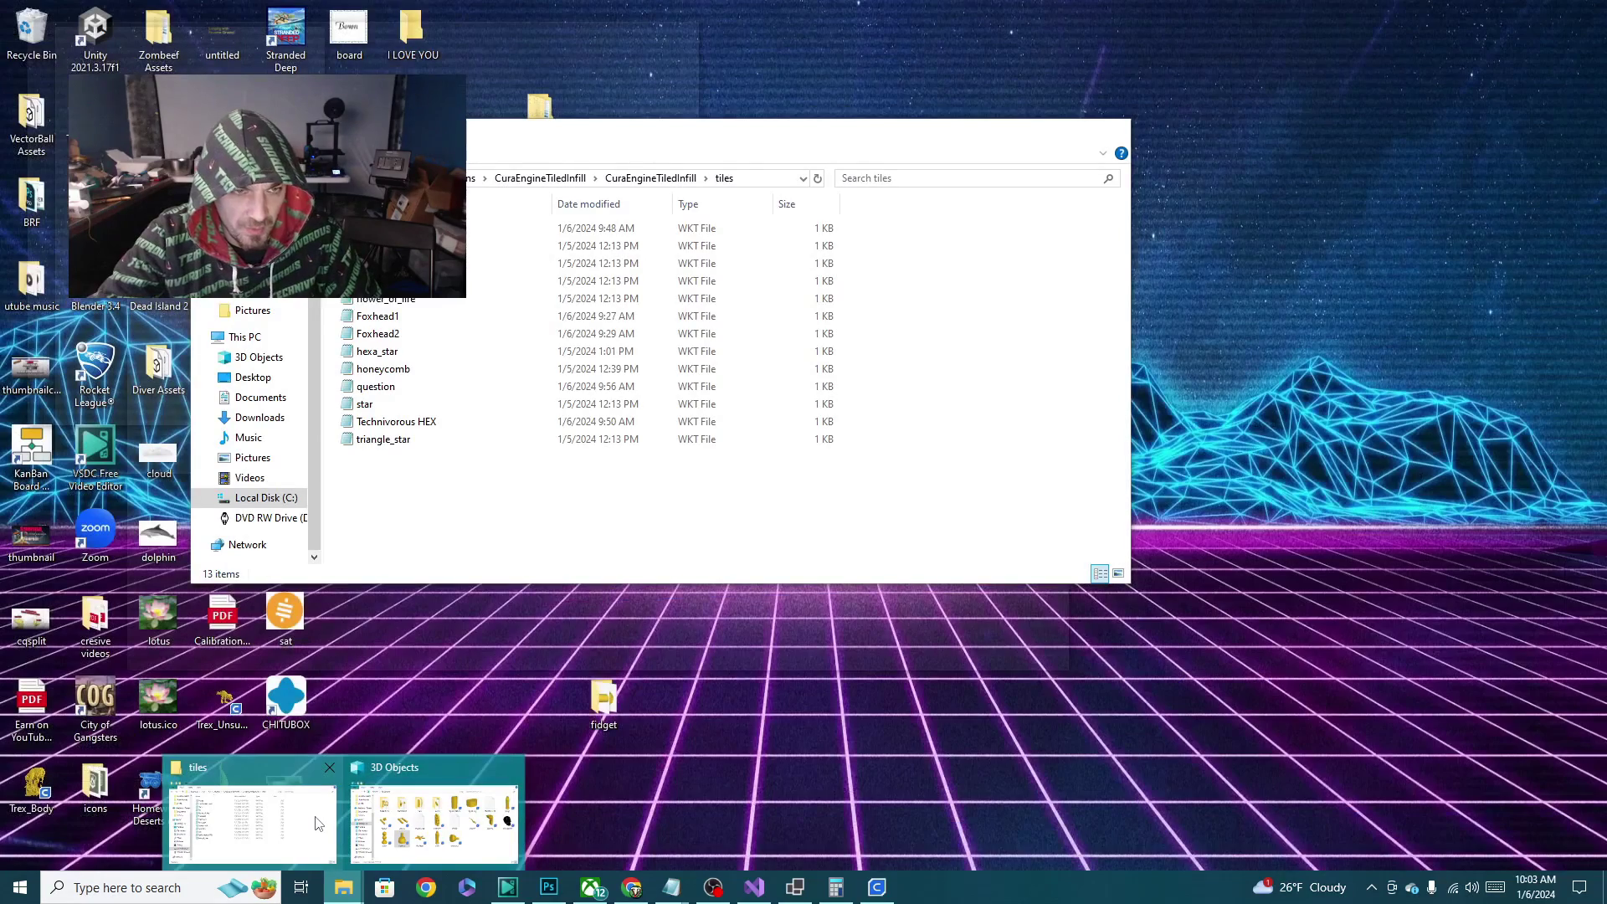
{"action": "left_click", "coordinate": [318, 825]}
{"action": "double_click", "coordinate": [377, 420]}
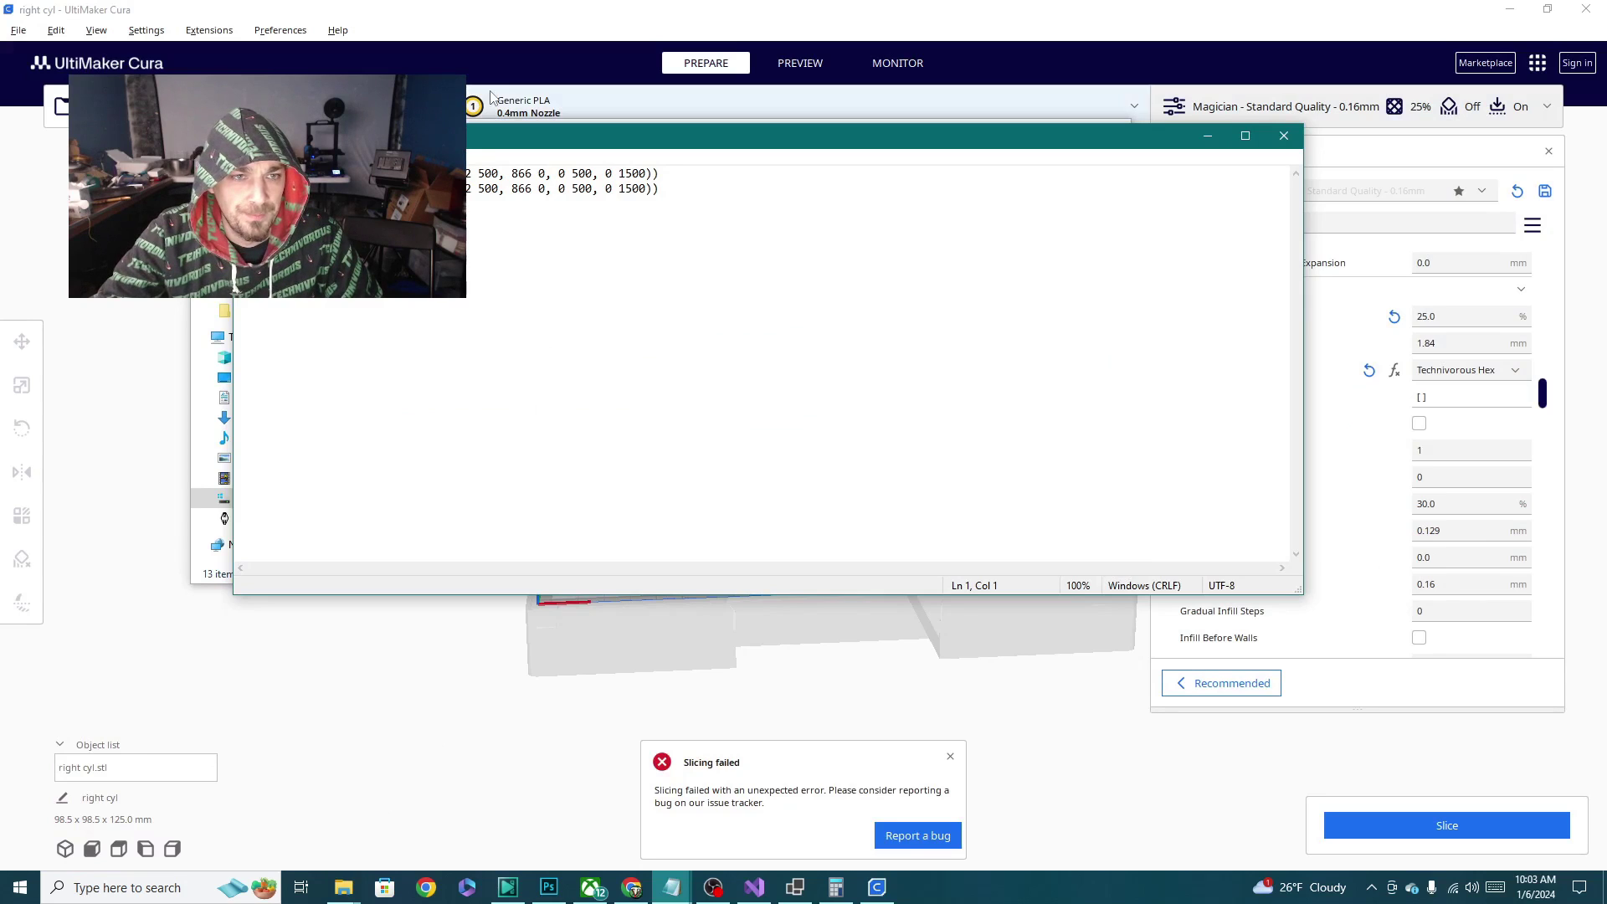
{"action": "left_click_drag", "start_coordinate": [487, 140], "coordinate": [598, 238]}
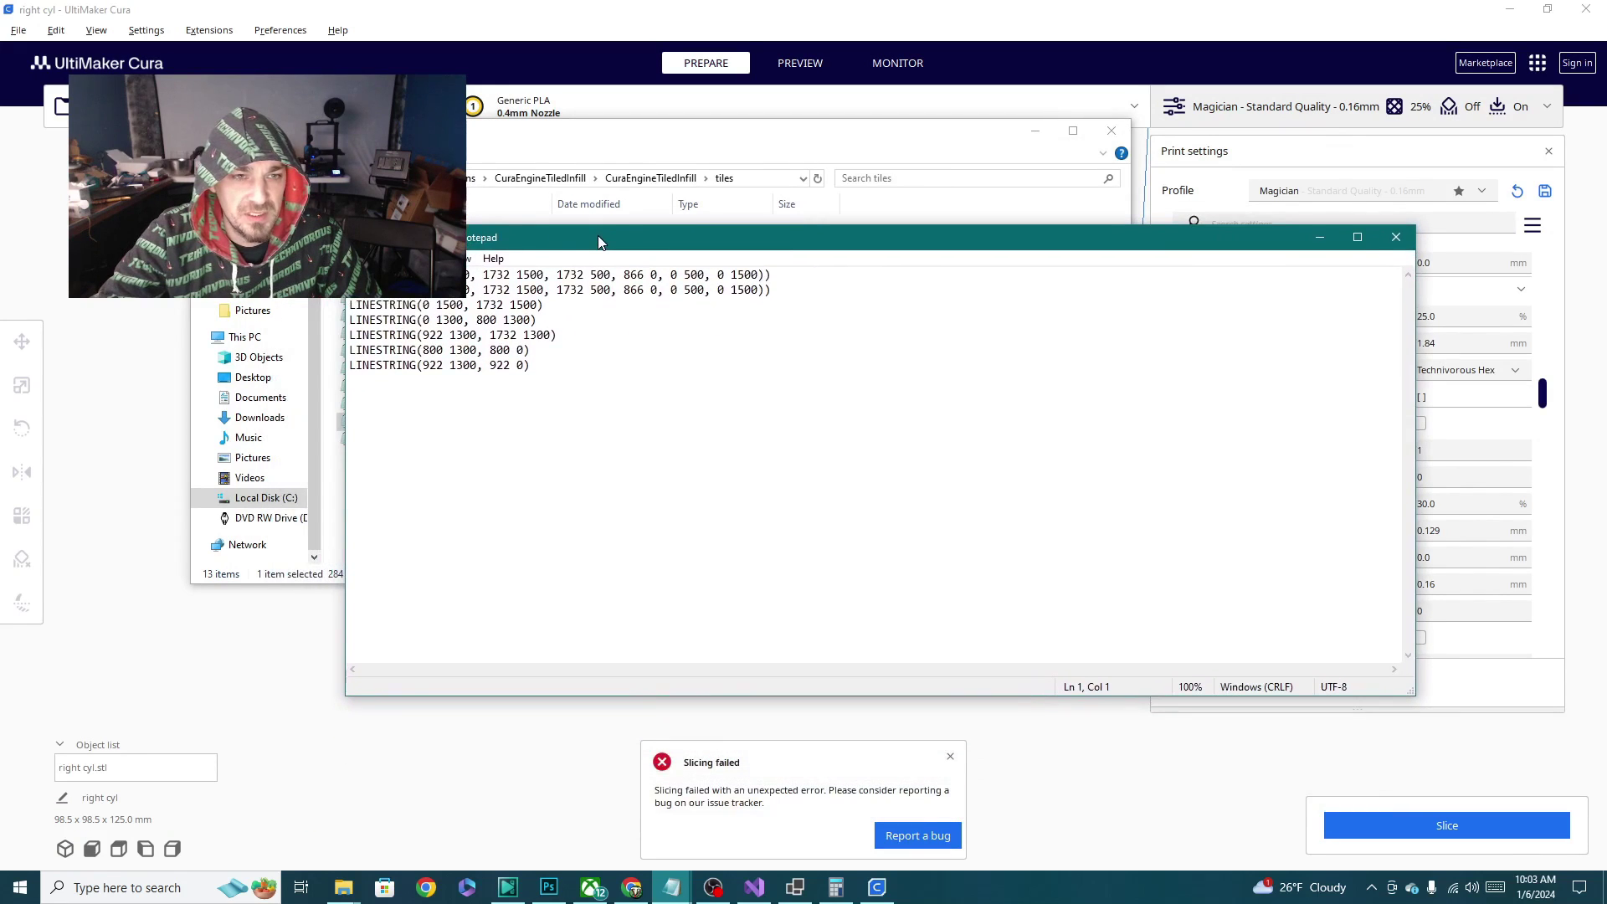
{"action": "left_click", "coordinate": [1396, 237]}
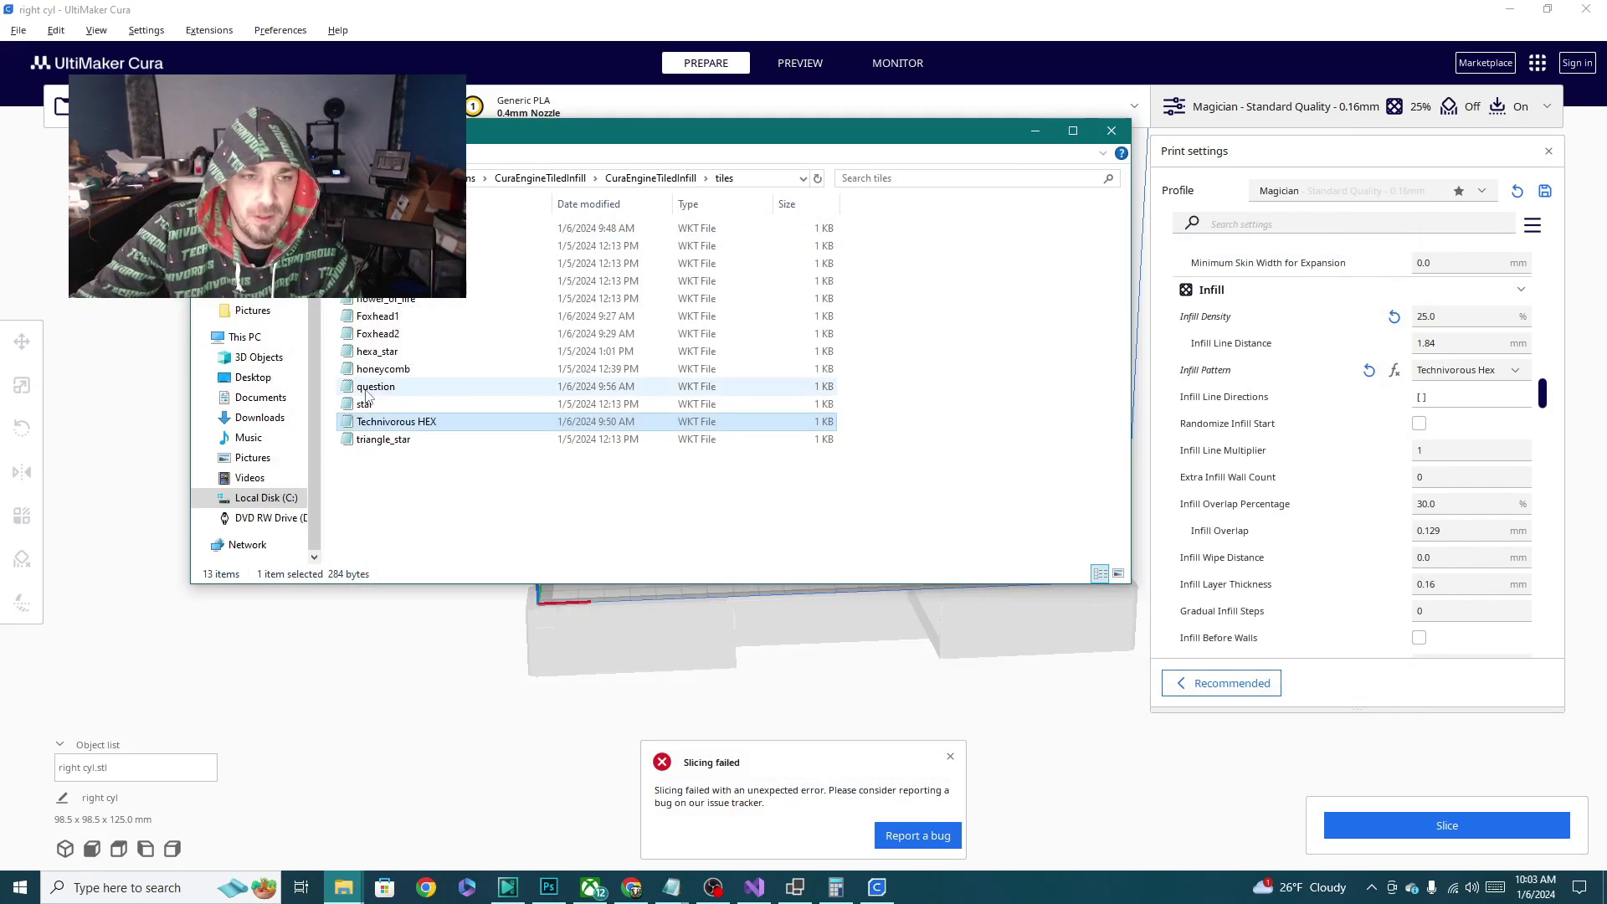
{"action": "left_click", "coordinate": [381, 335]}
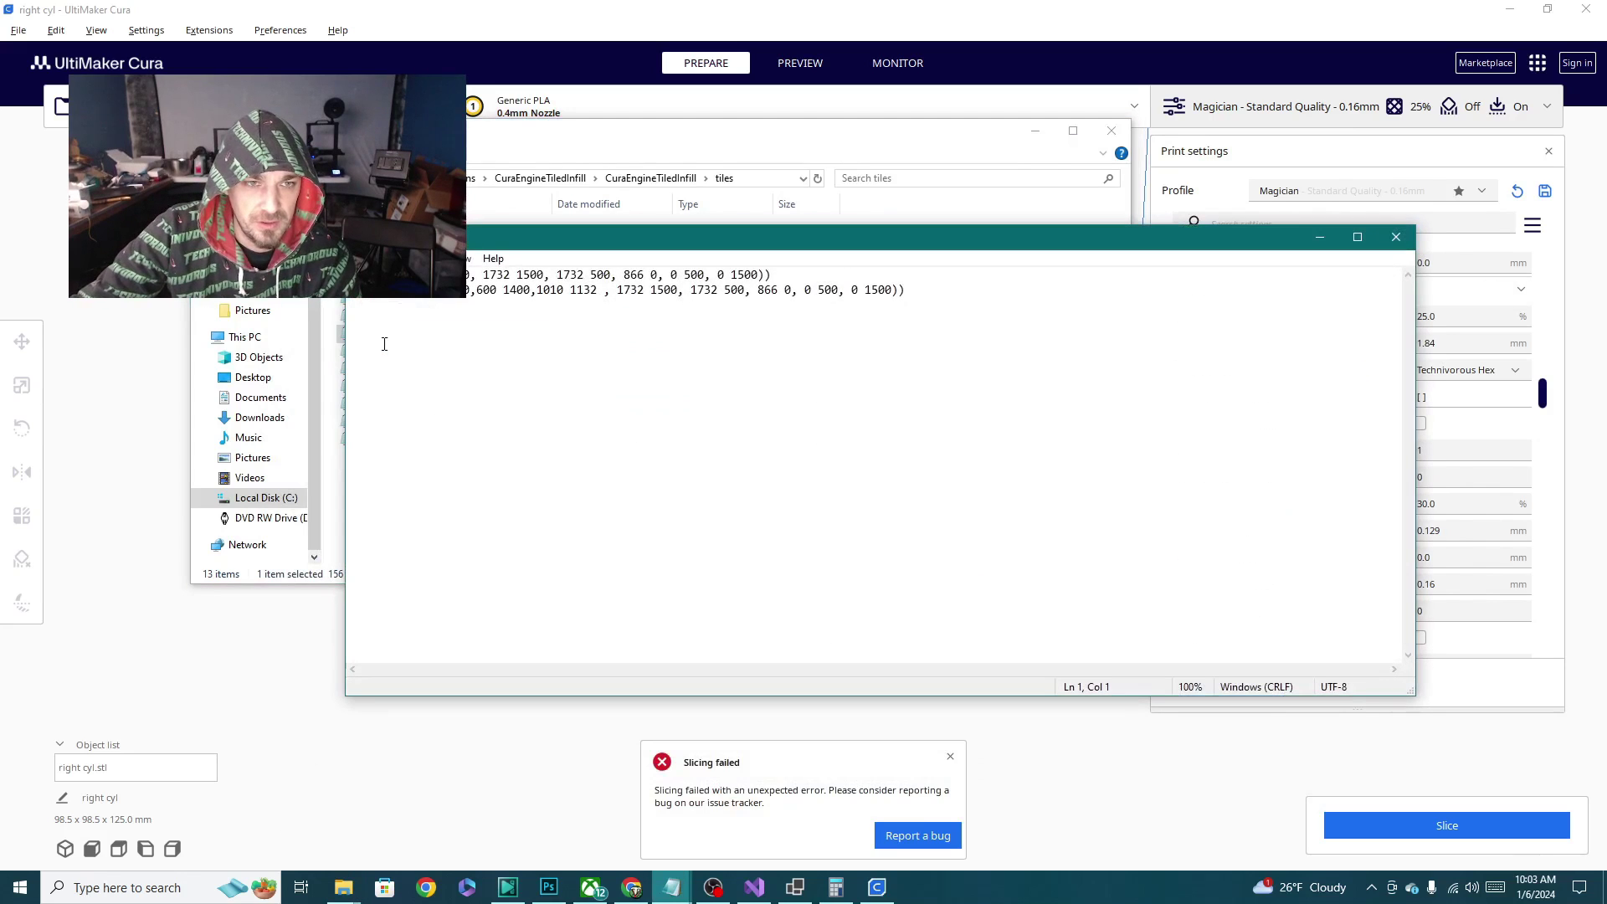
{"action": "left_click", "coordinate": [1395, 238]}
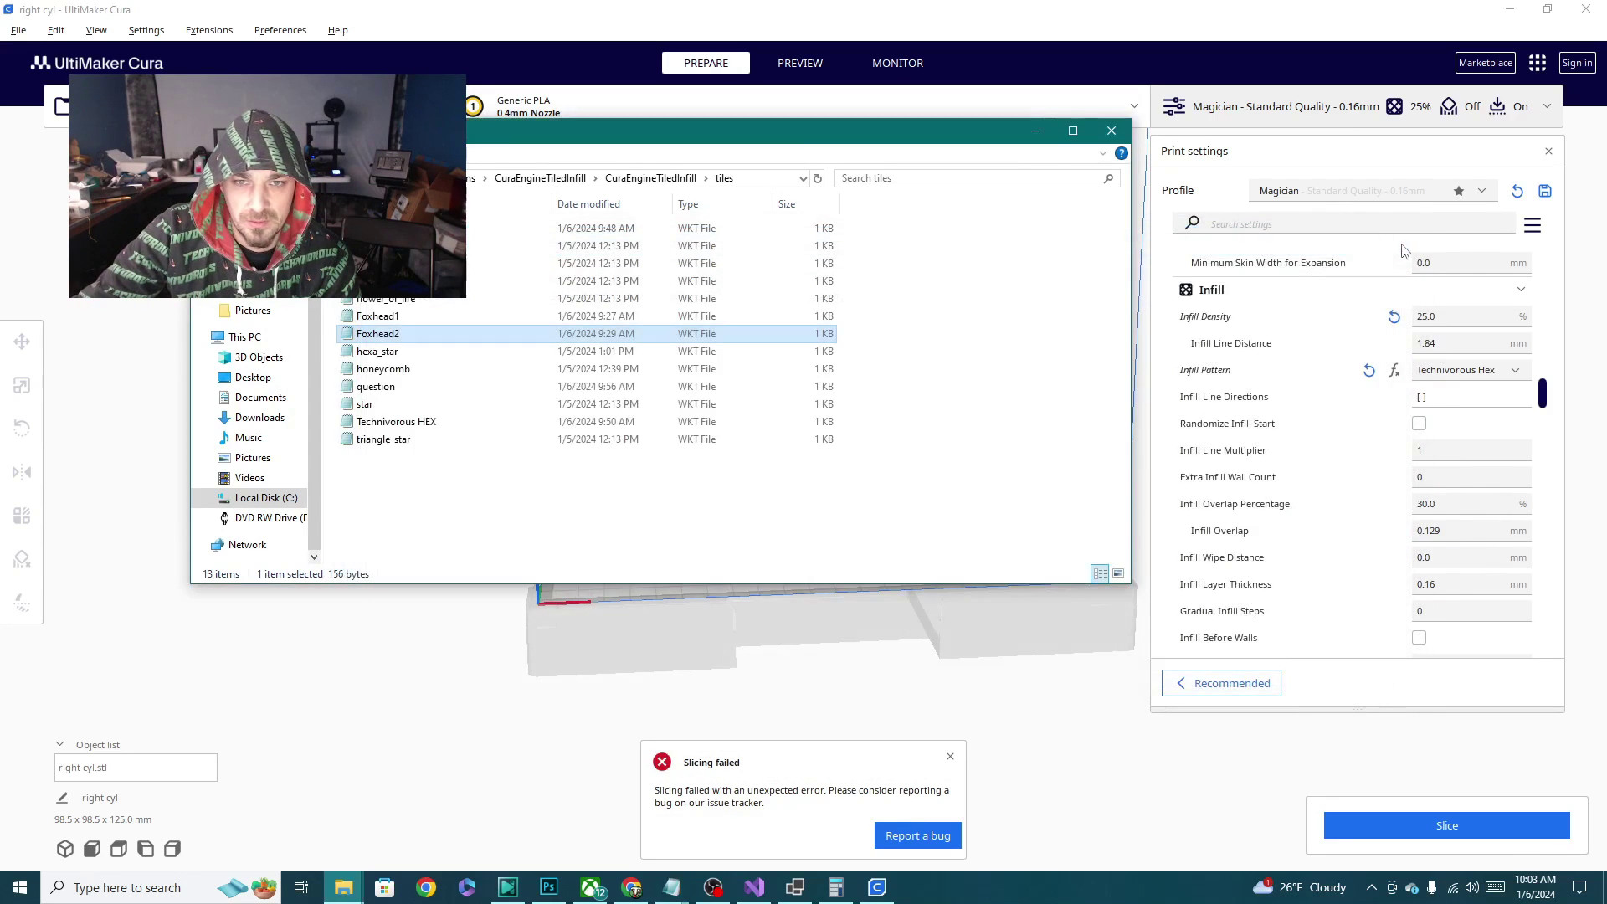
{"action": "left_click", "coordinate": [422, 423]}
{"action": "double_click", "coordinate": [423, 425]}
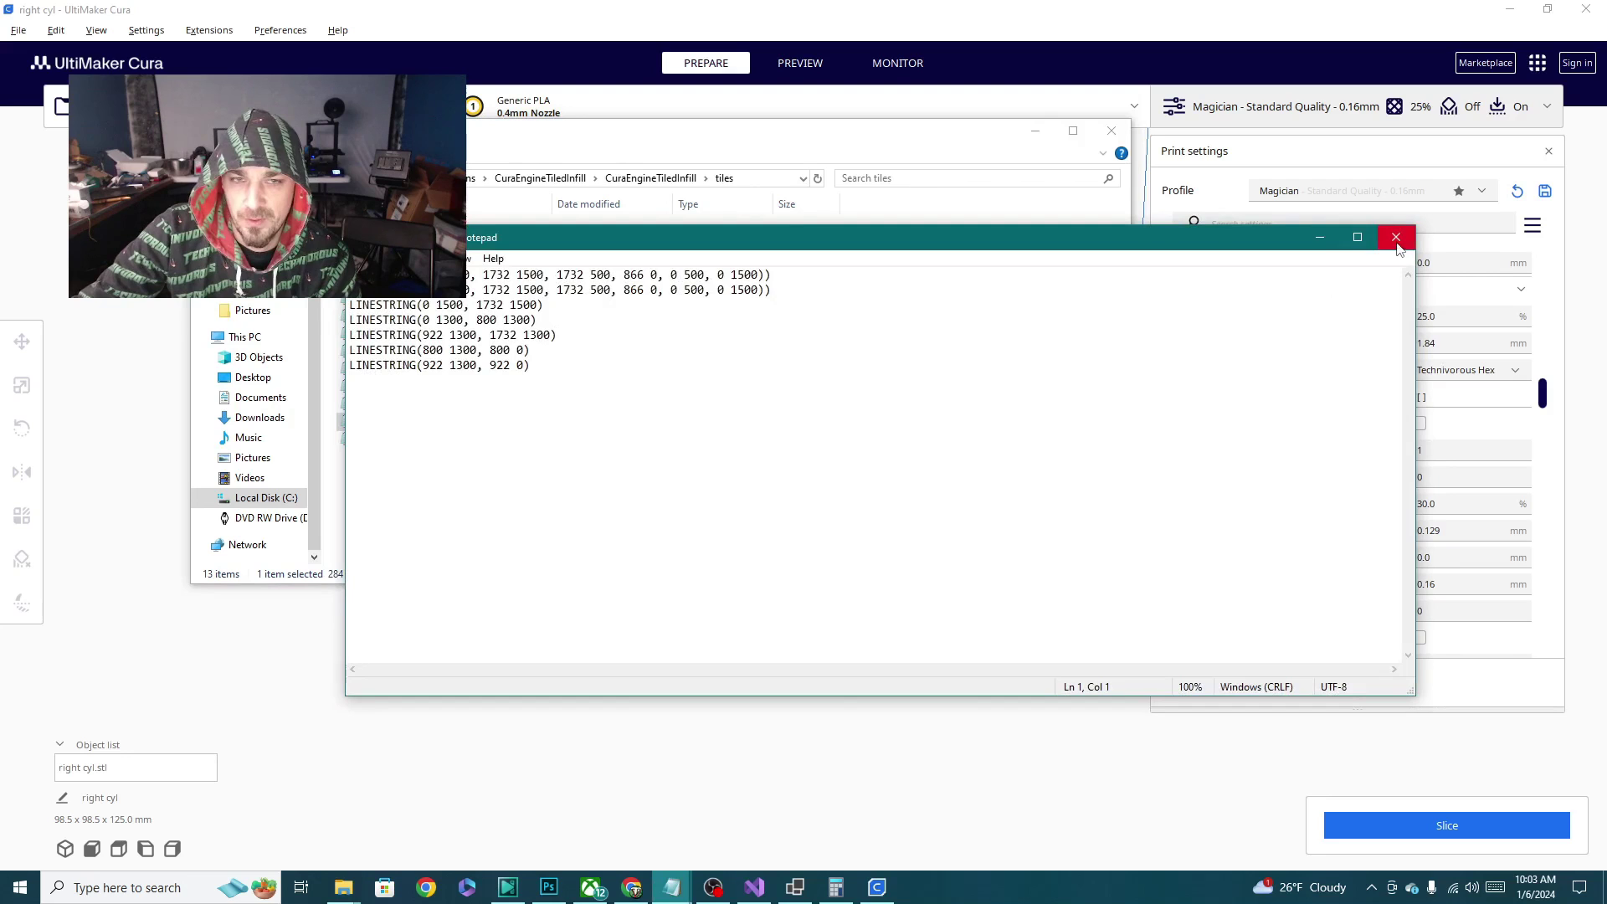
Replace question.wkt's contents with the Technivorous HEX geometry and save it
{"action": "key", "text": "ctrl+a"}
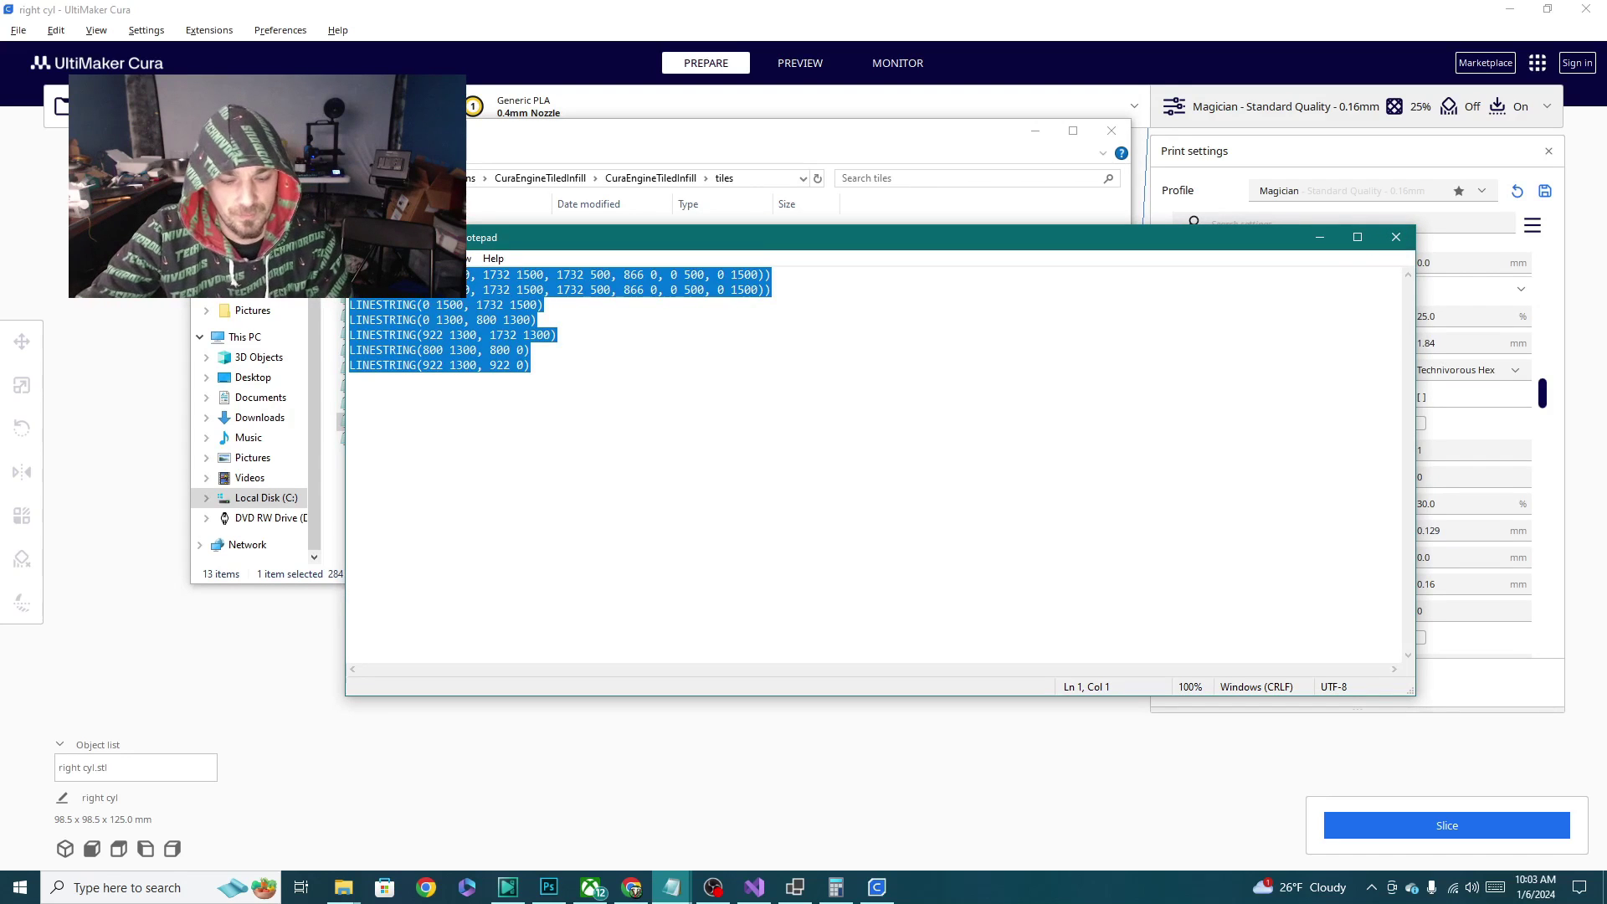
{"action": "left_click", "coordinate": [708, 148]}
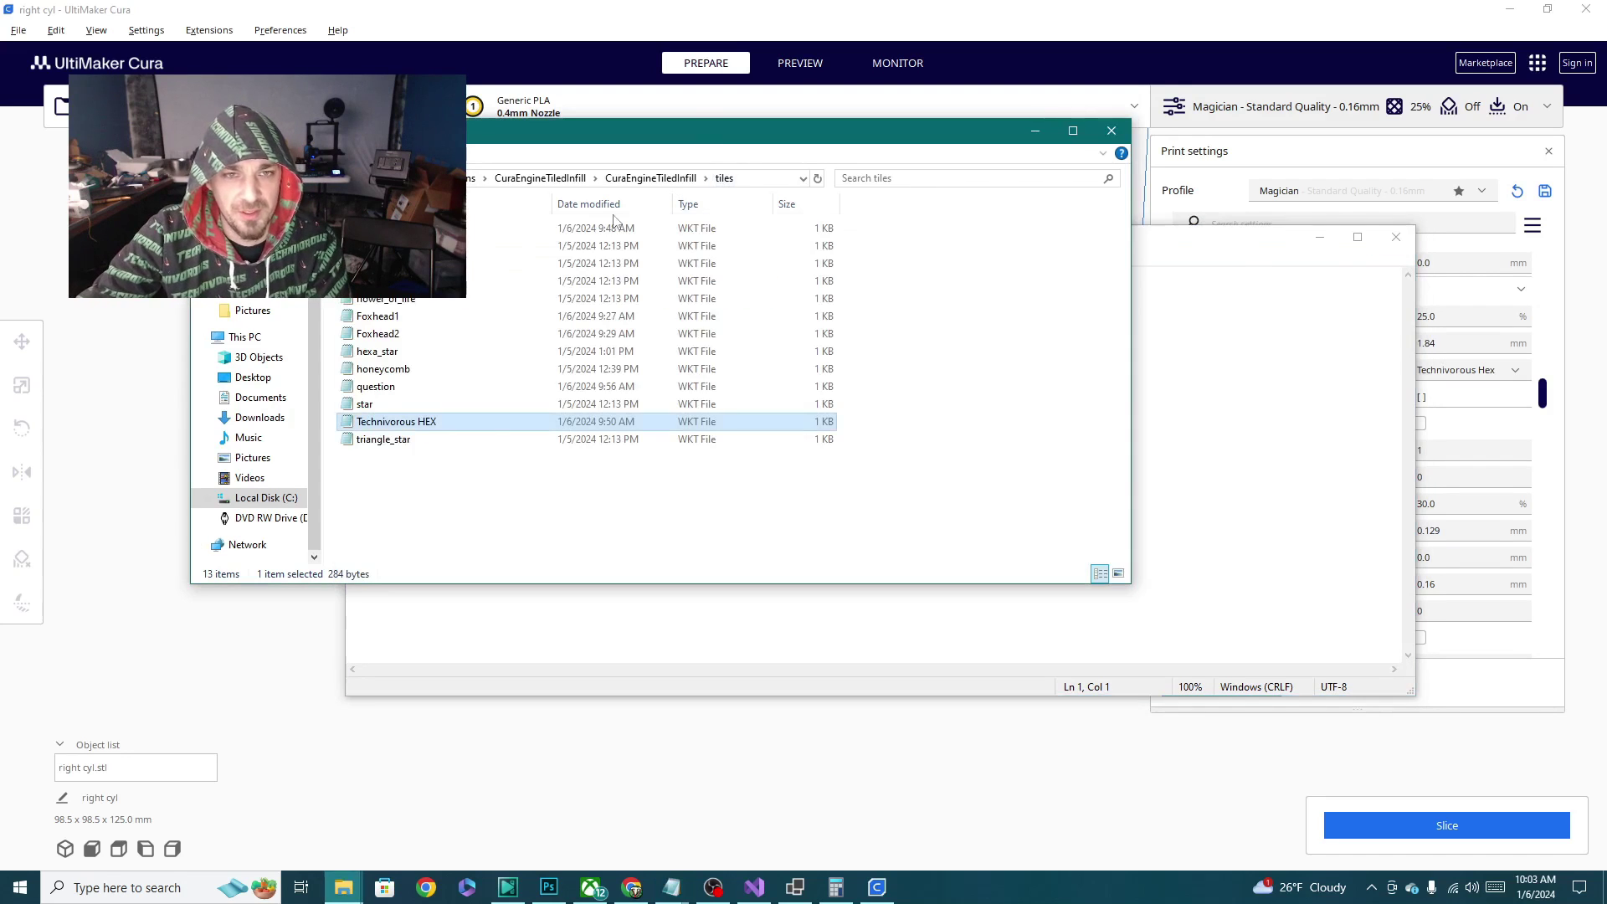
{"action": "left_click", "coordinate": [372, 388]}
{"action": "double_click", "coordinate": [374, 387]}
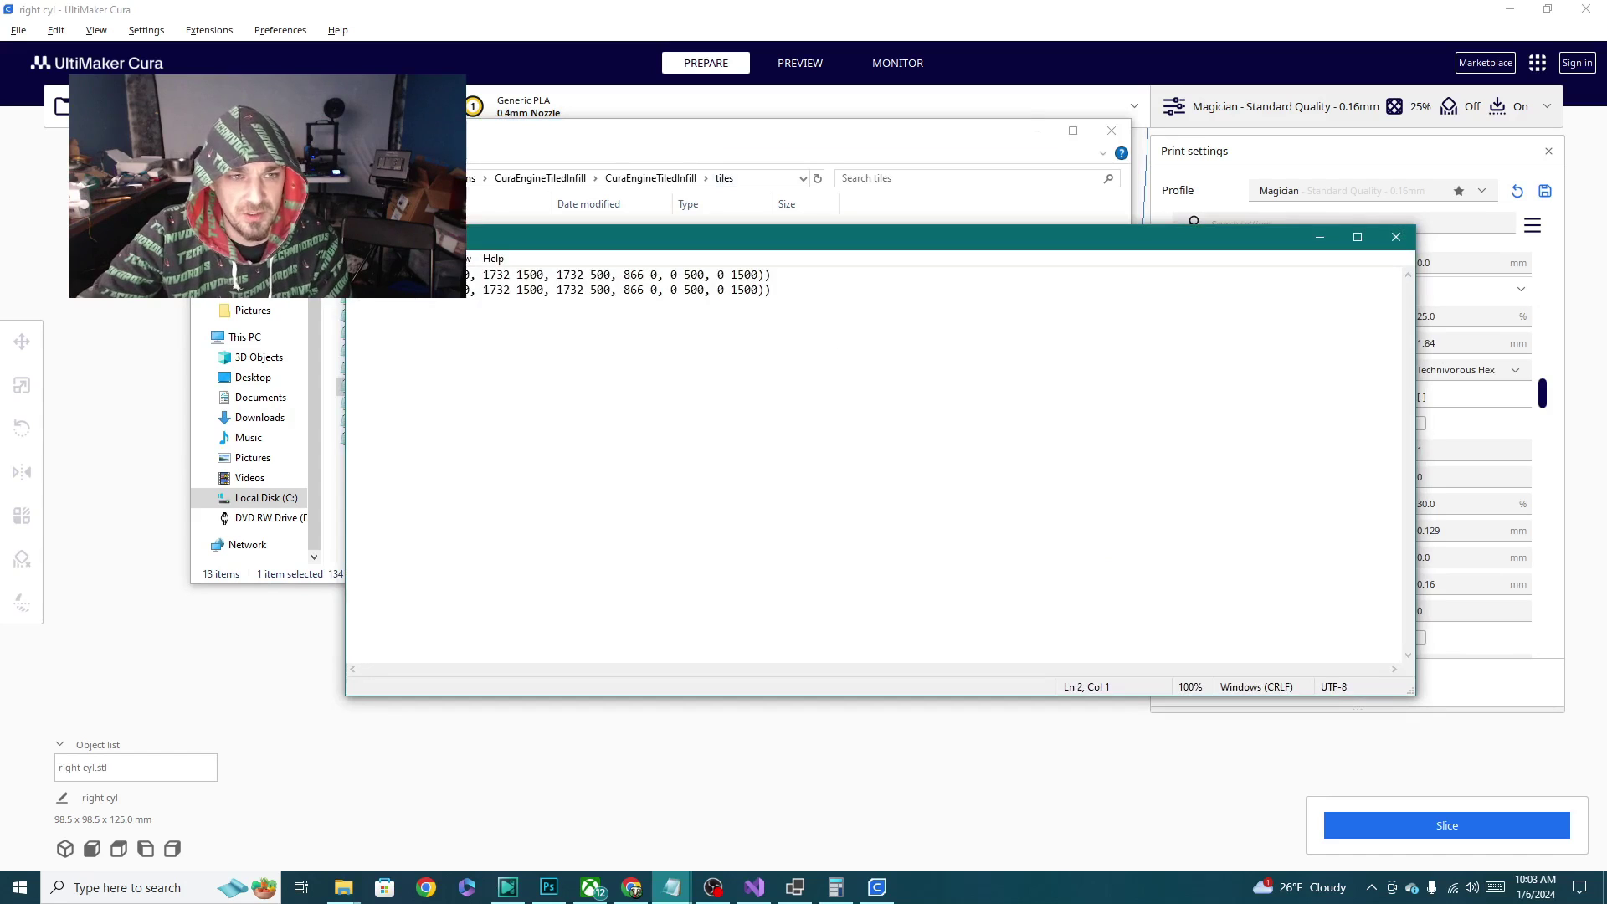
{"action": "key", "text": "ctrl+a"}
{"action": "type", "text": "LINESTRING(0 1500, 1732 1500) LINESTRING(0 1300, 800 1300) LINESTRING(922 1300, 1732 1300) LINESTRING(800 1300, 800 0) LINESTRING(922 1300, 922 0)"}
{"action": "left_click", "coordinate": [361, 258]}
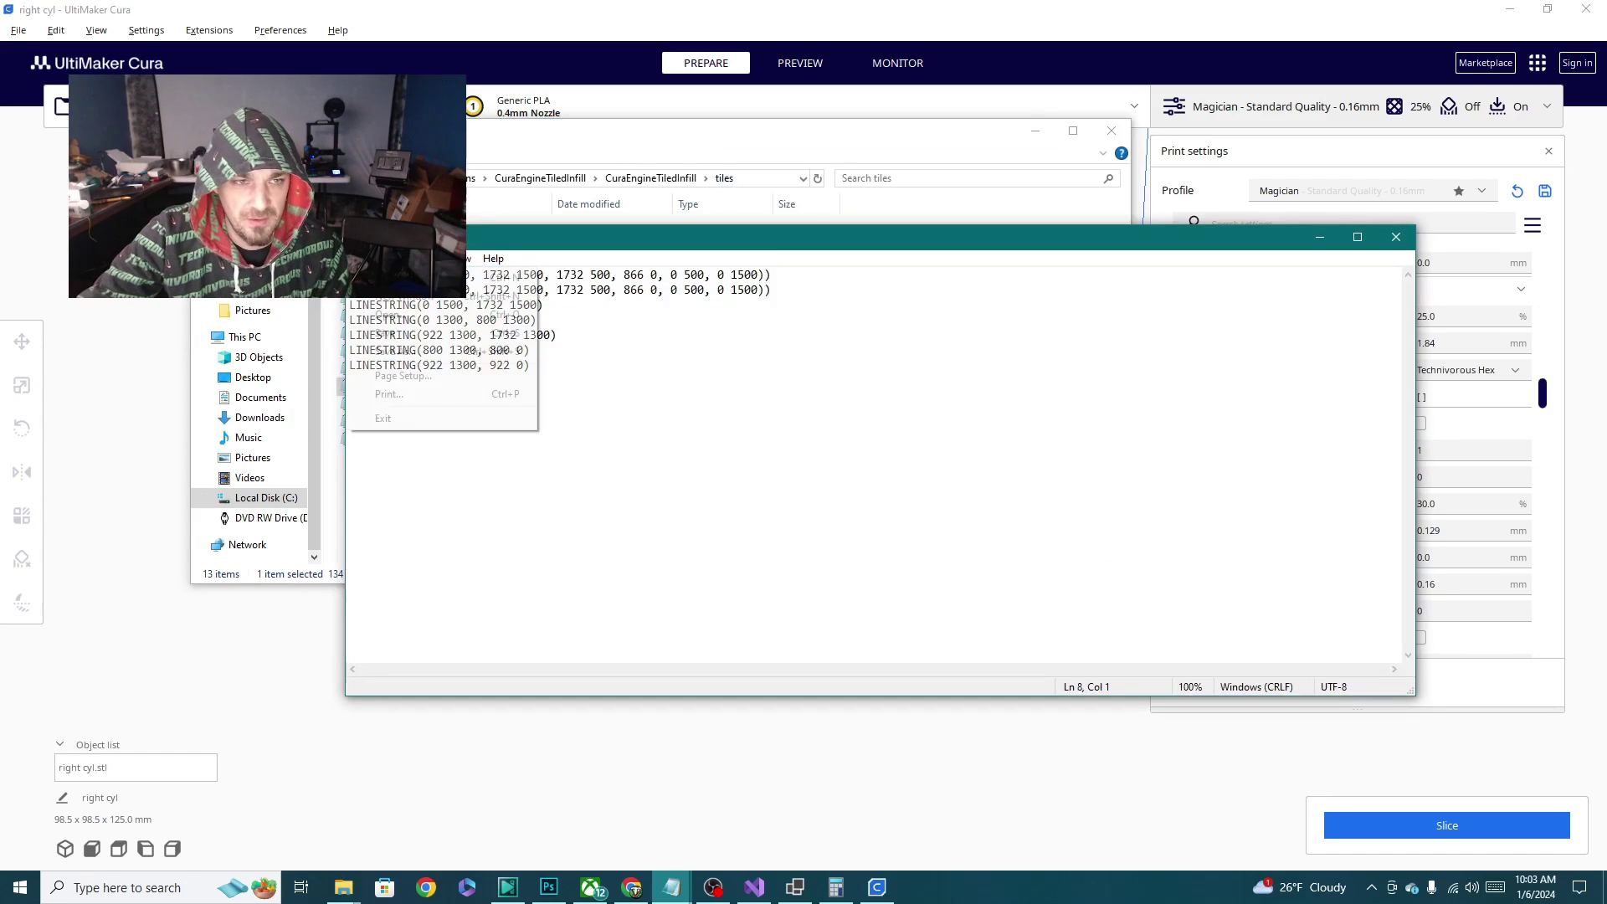
{"action": "left_click", "coordinate": [444, 334]}
{"action": "left_click", "coordinate": [973, 799]}
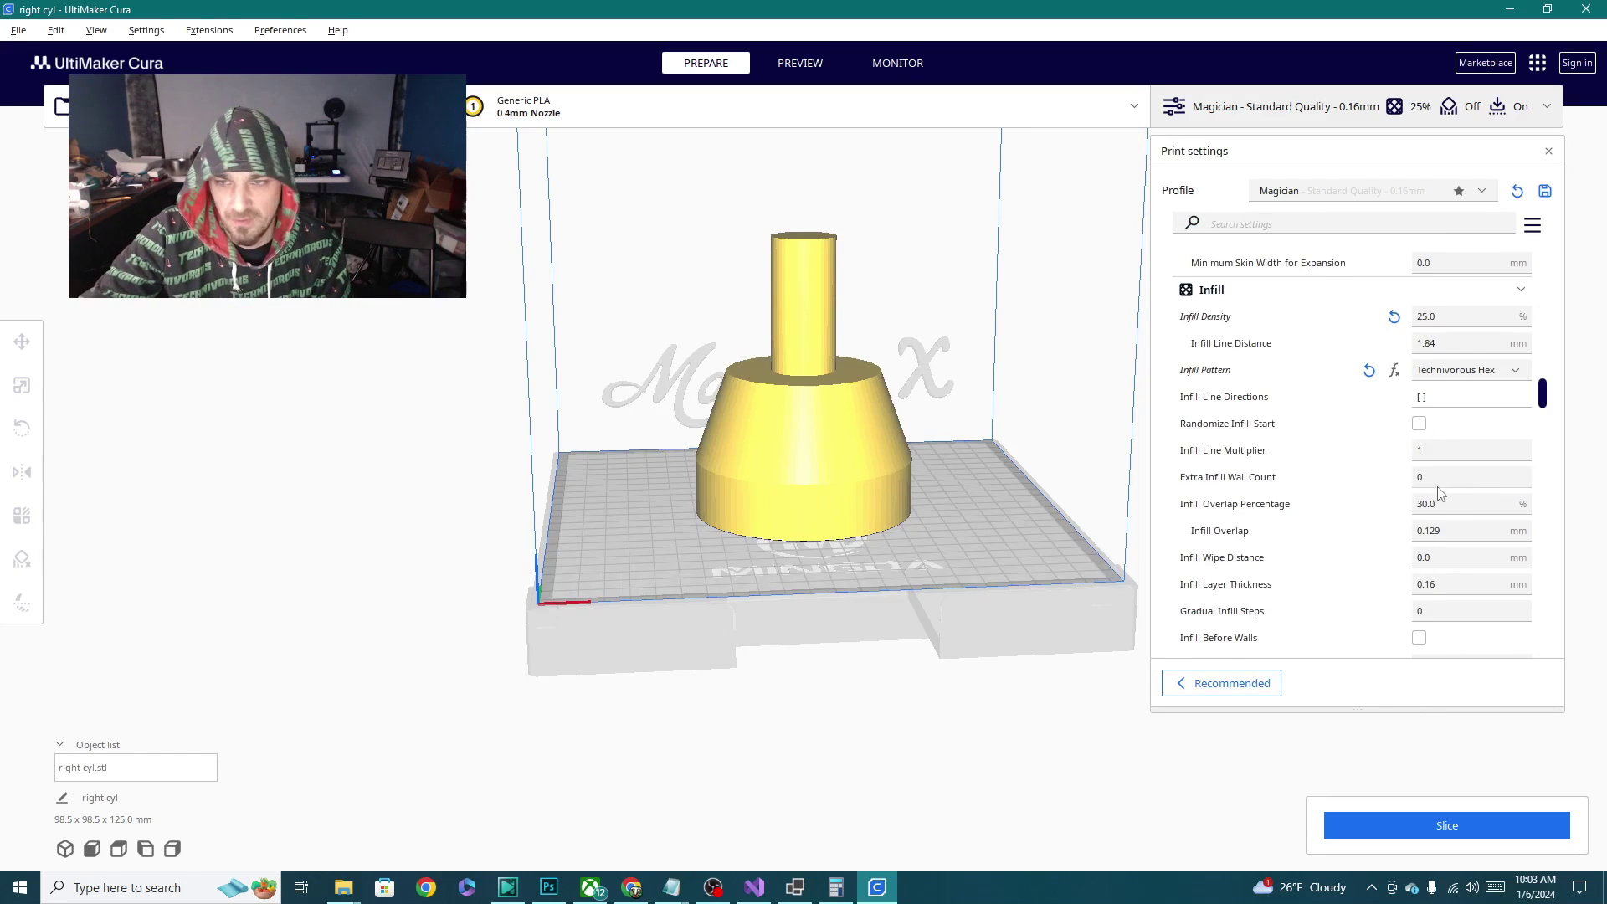
Set the infill pattern to Question and slice the cylinder
{"action": "left_click", "coordinate": [1486, 370]}
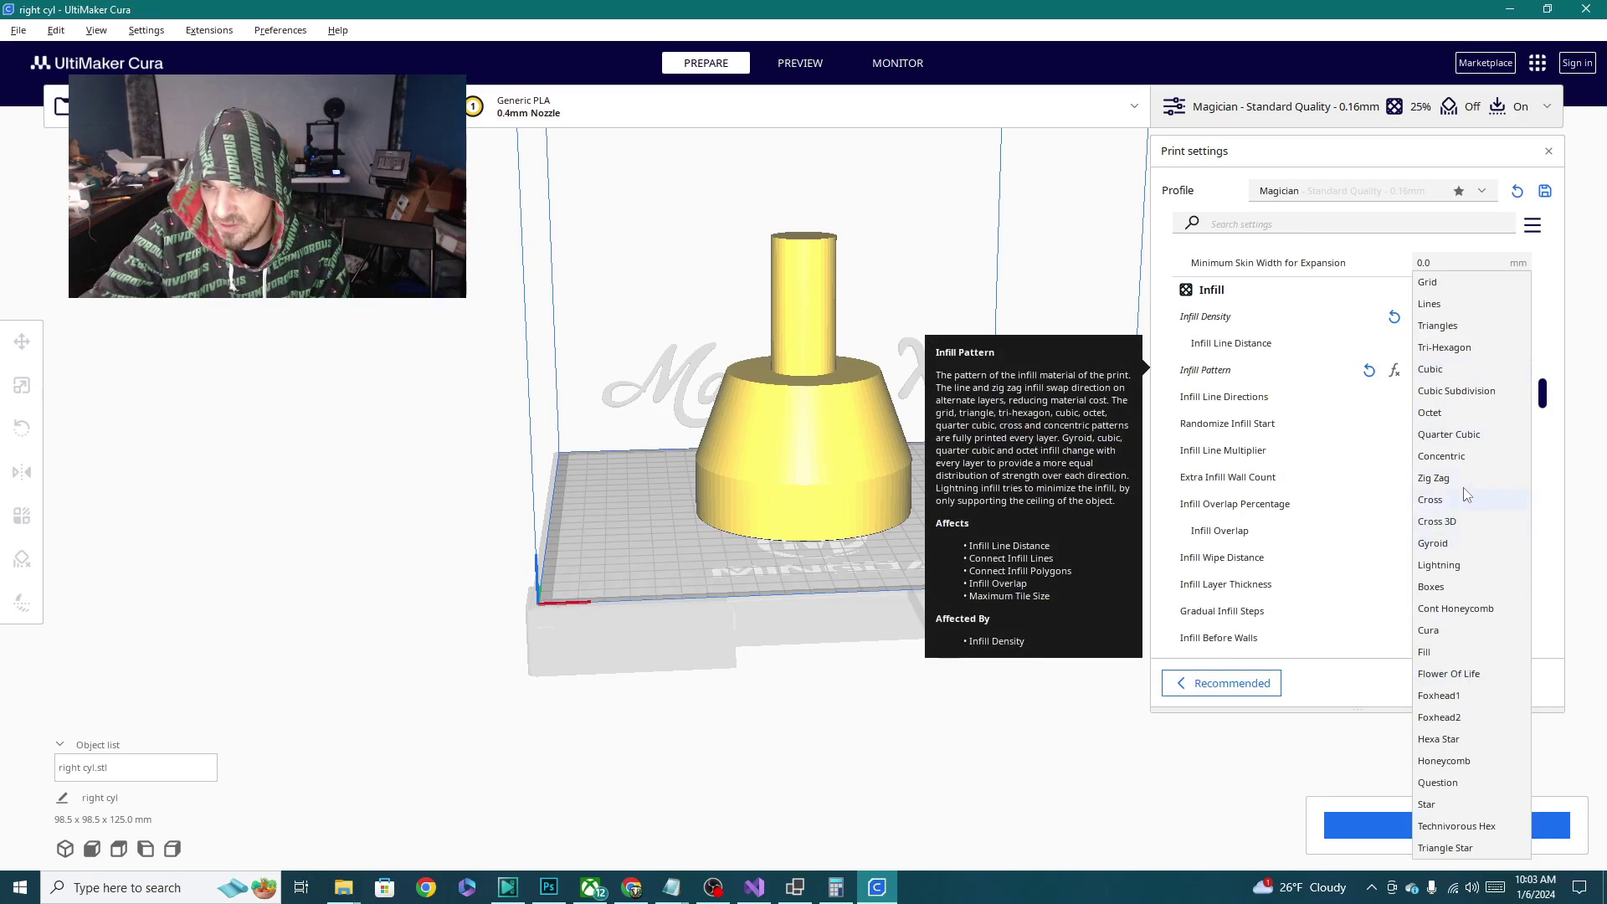
{"action": "left_click", "coordinate": [1454, 784]}
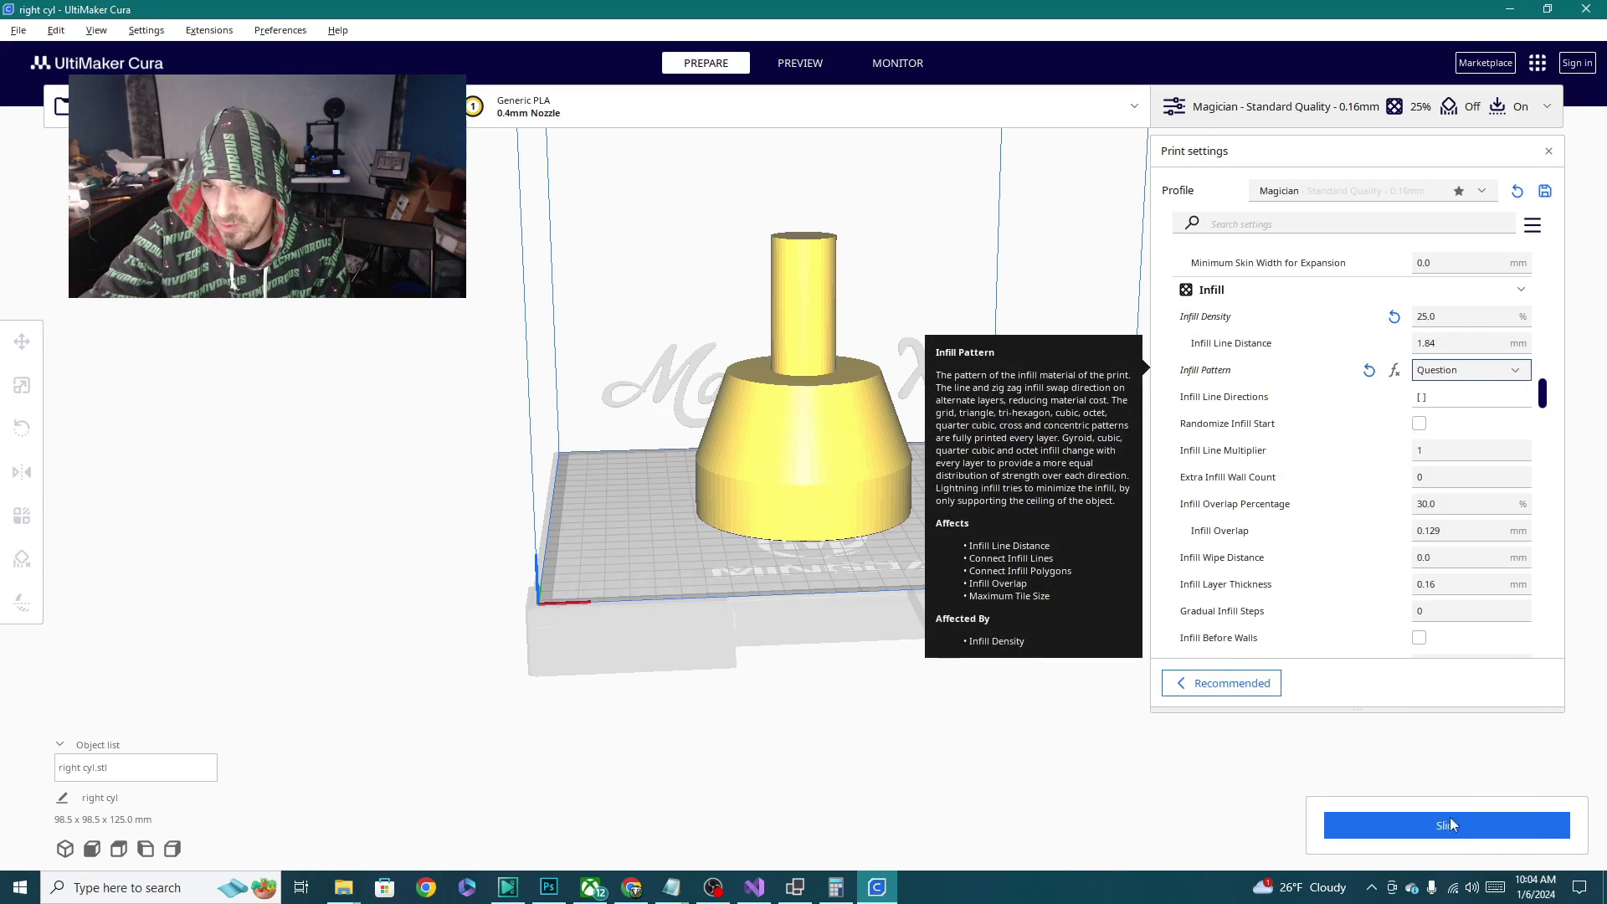
{"action": "left_click", "coordinate": [1448, 824]}
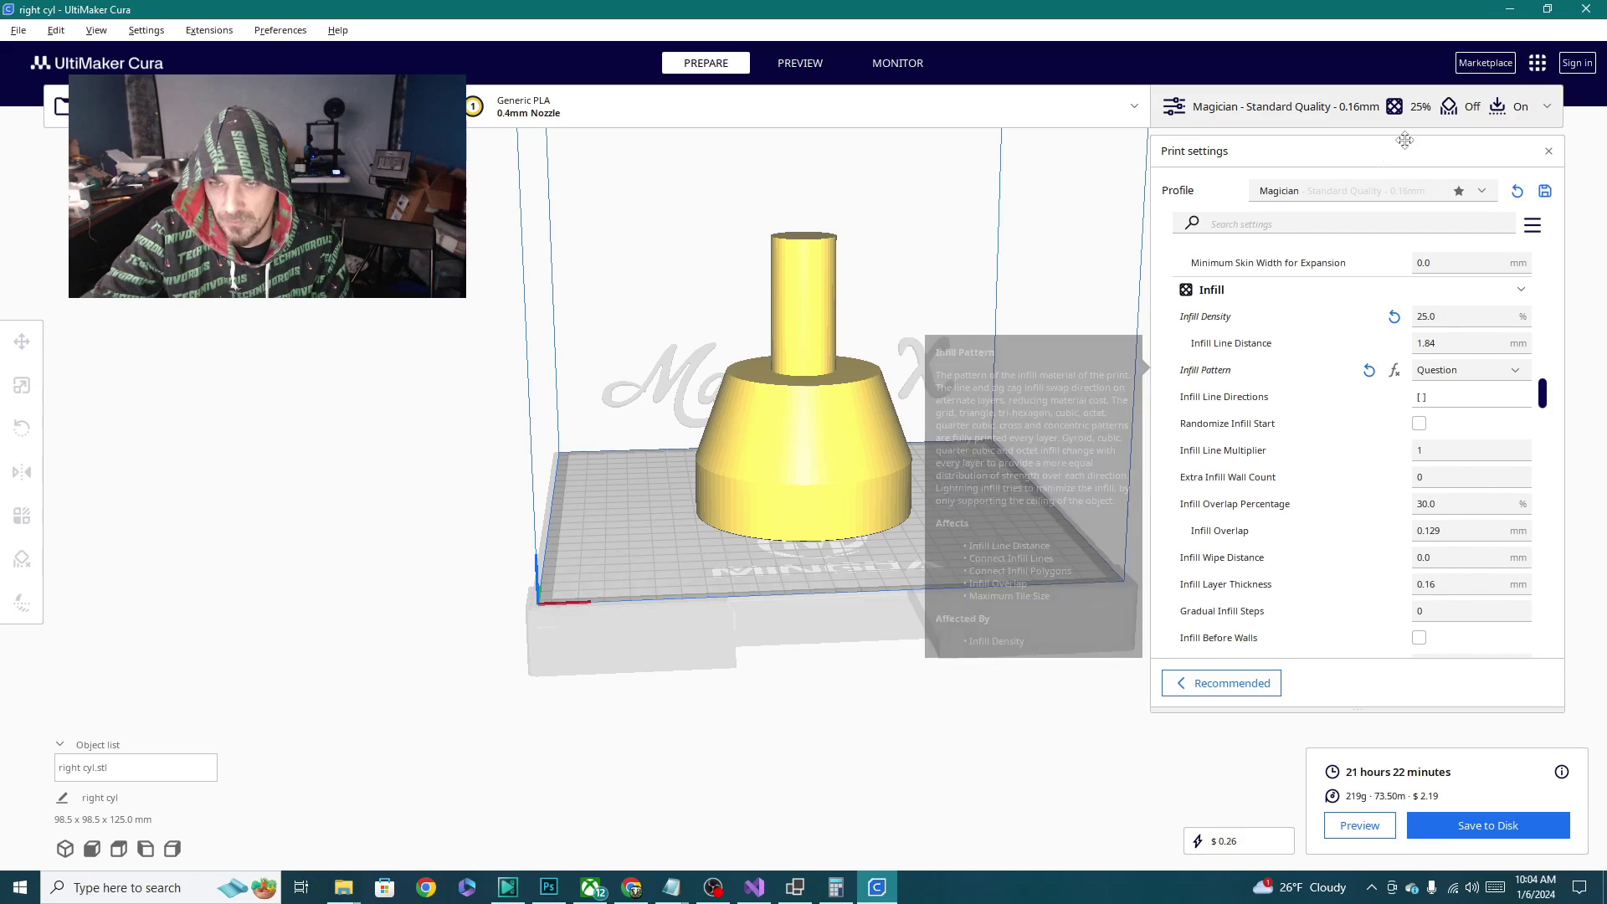
Preview the slice at layer 143, viewing the hexagonal infill from above
{"action": "left_click", "coordinate": [796, 67]}
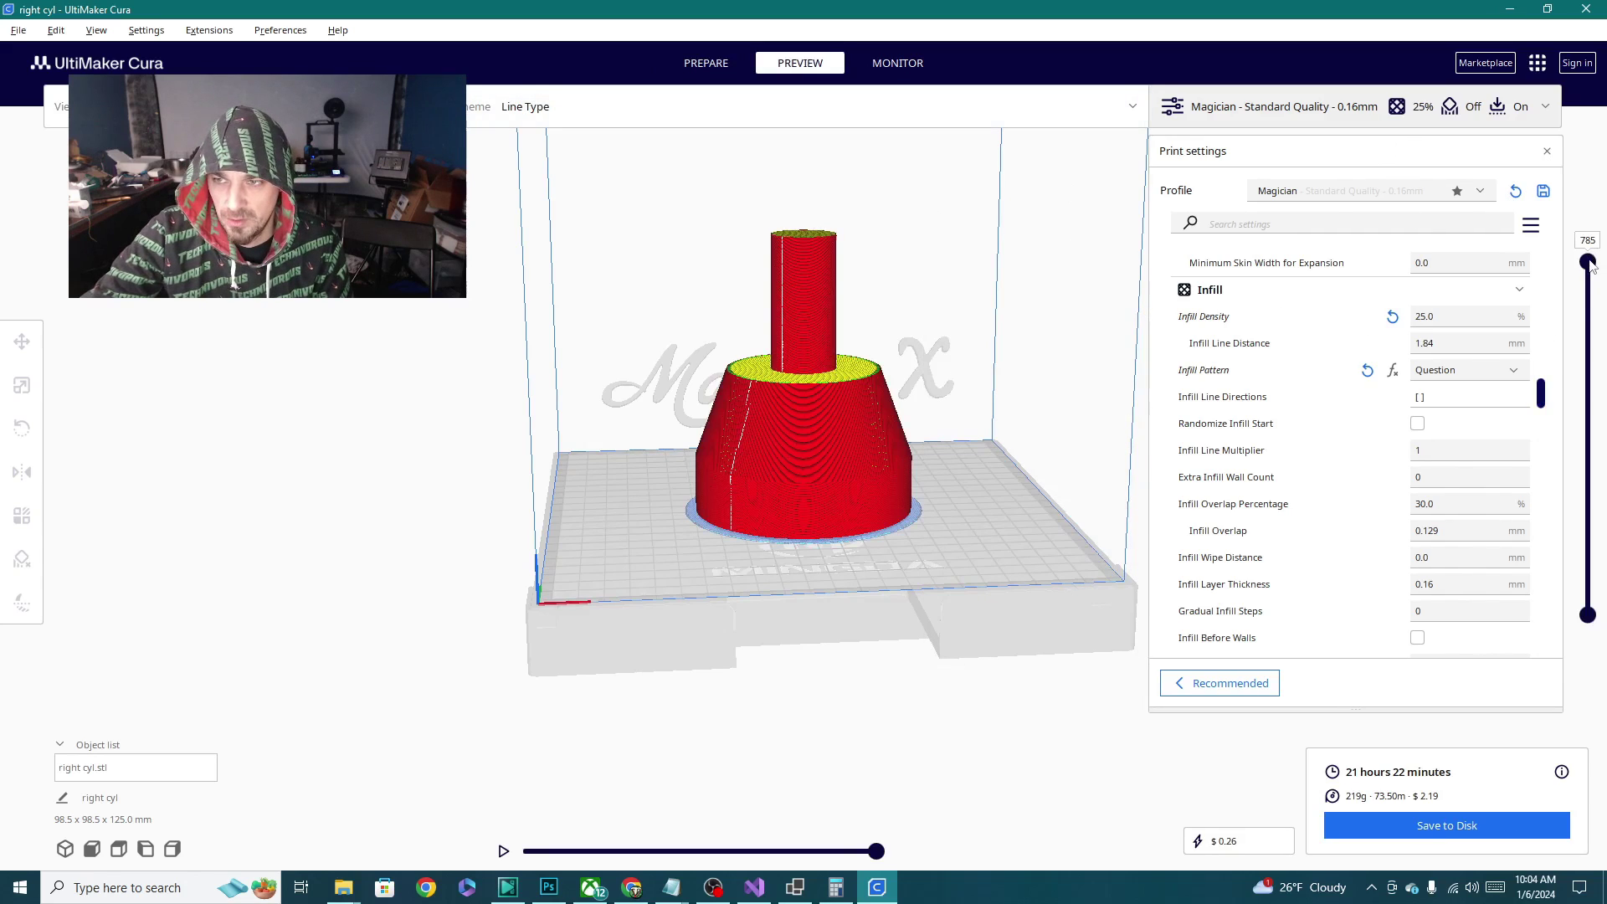
{"action": "left_click_drag", "start_coordinate": [1588, 262], "coordinate": [1588, 531]}
{"action": "right_click_drag", "start_coordinate": [1046, 502], "coordinate": [831, 548]}
{"action": "scroll", "coordinate": [803, 576], "scroll_direction": "up", "scroll_amount": 6}
{"action": "scroll", "coordinate": [862, 590], "scroll_direction": "down", "scroll_amount": 3}
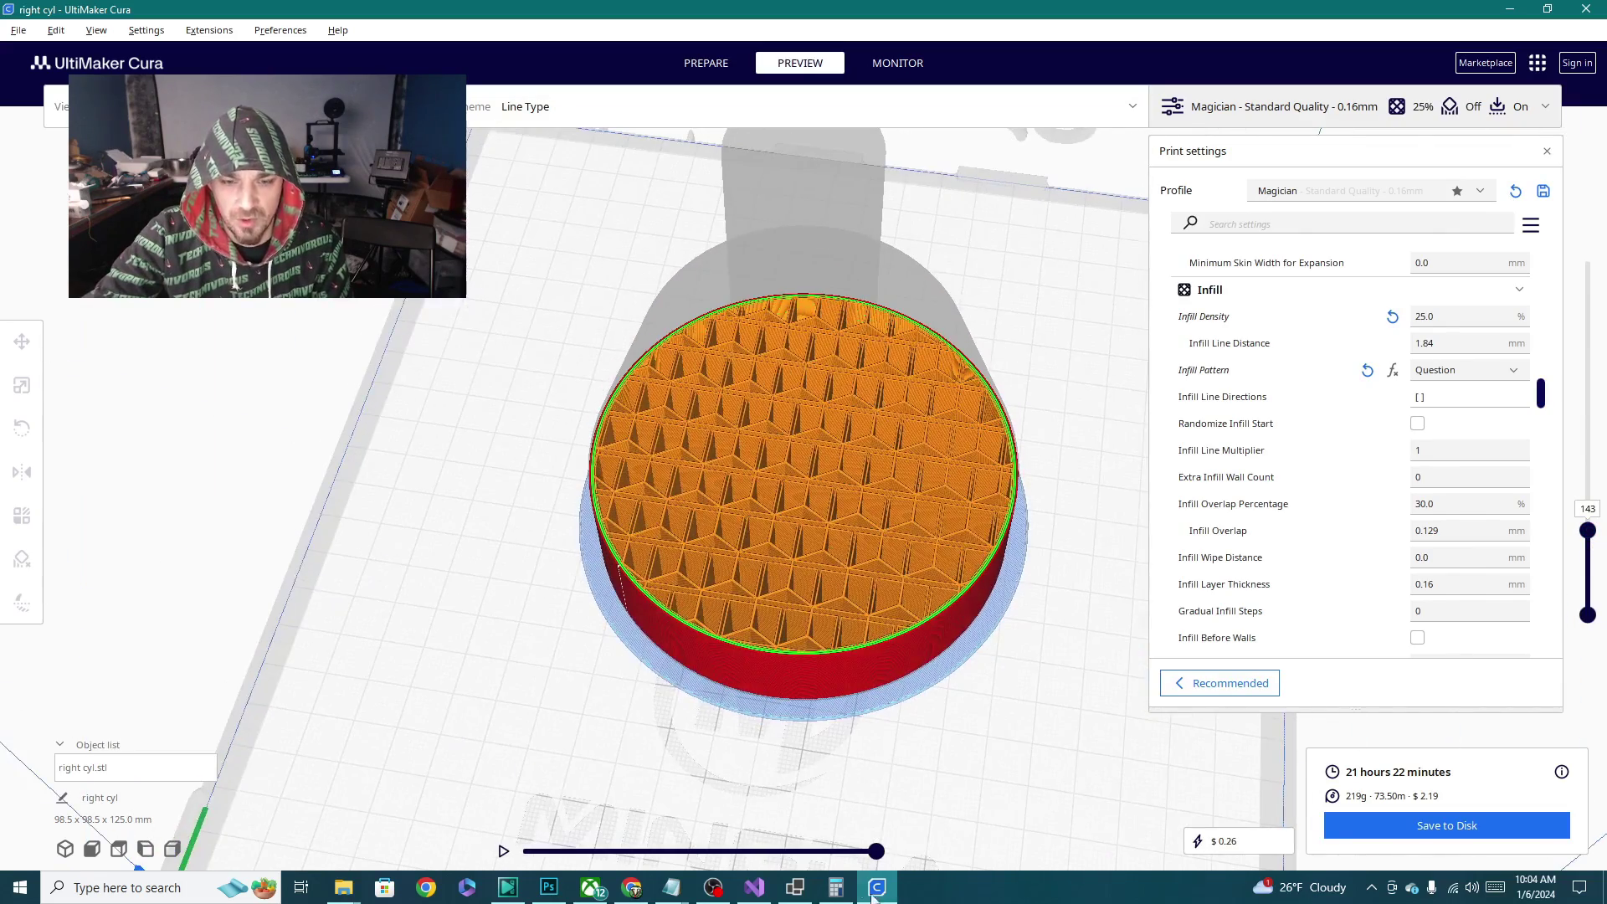
Bring up the Technivorous HEX text file, then close it to reveal the preview
{"action": "left_click", "coordinate": [669, 889]}
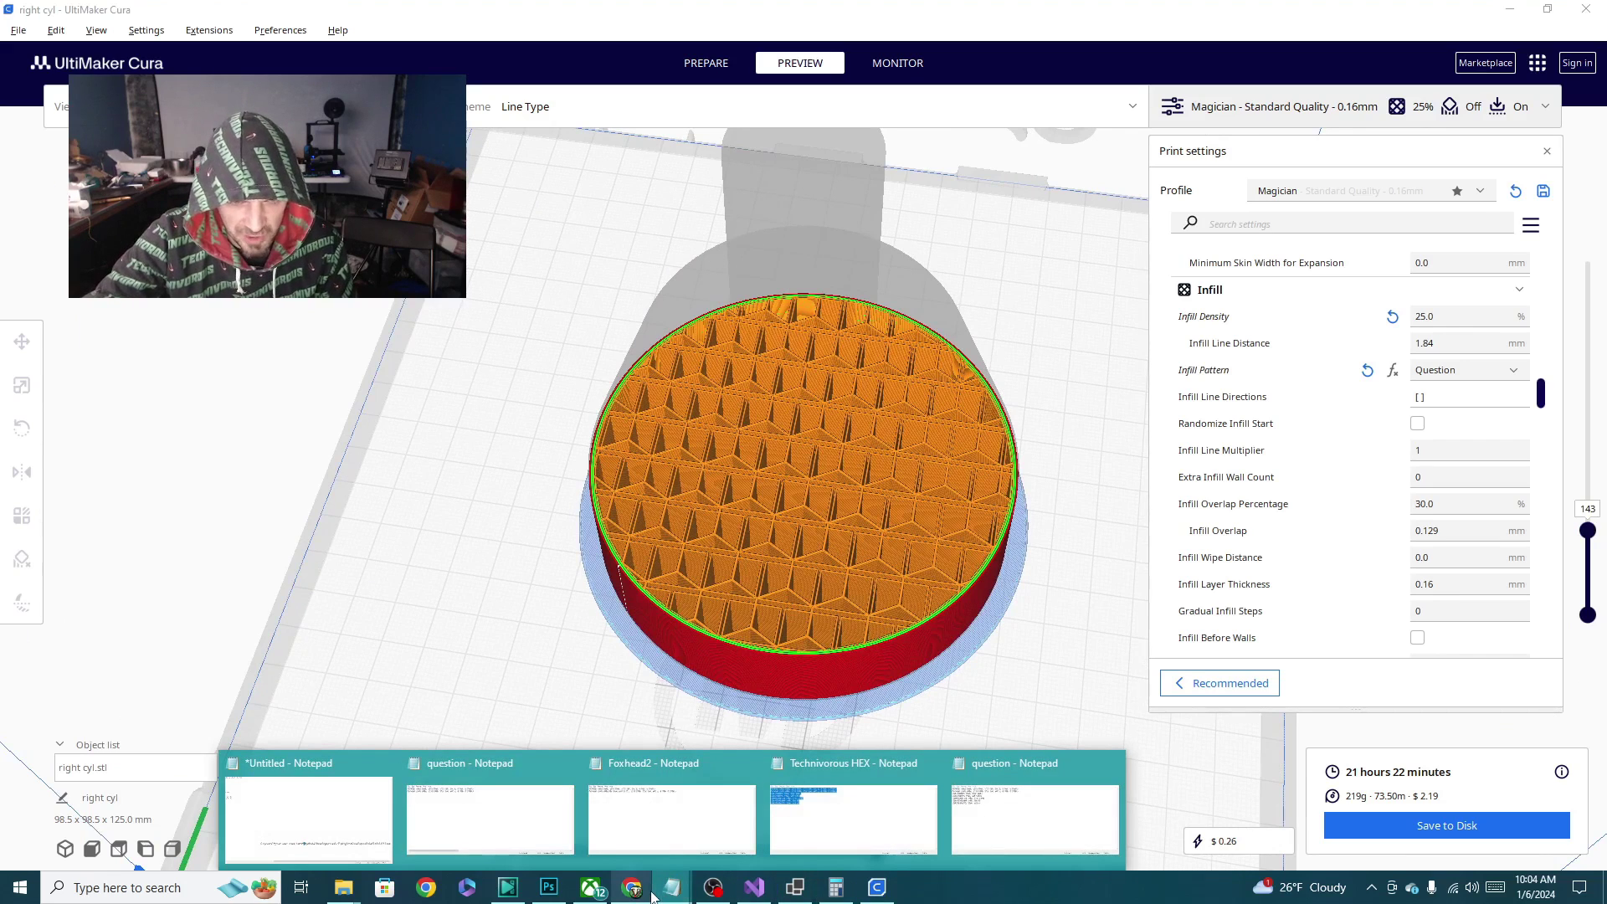
{"action": "mouse_move", "coordinate": [864, 832]}
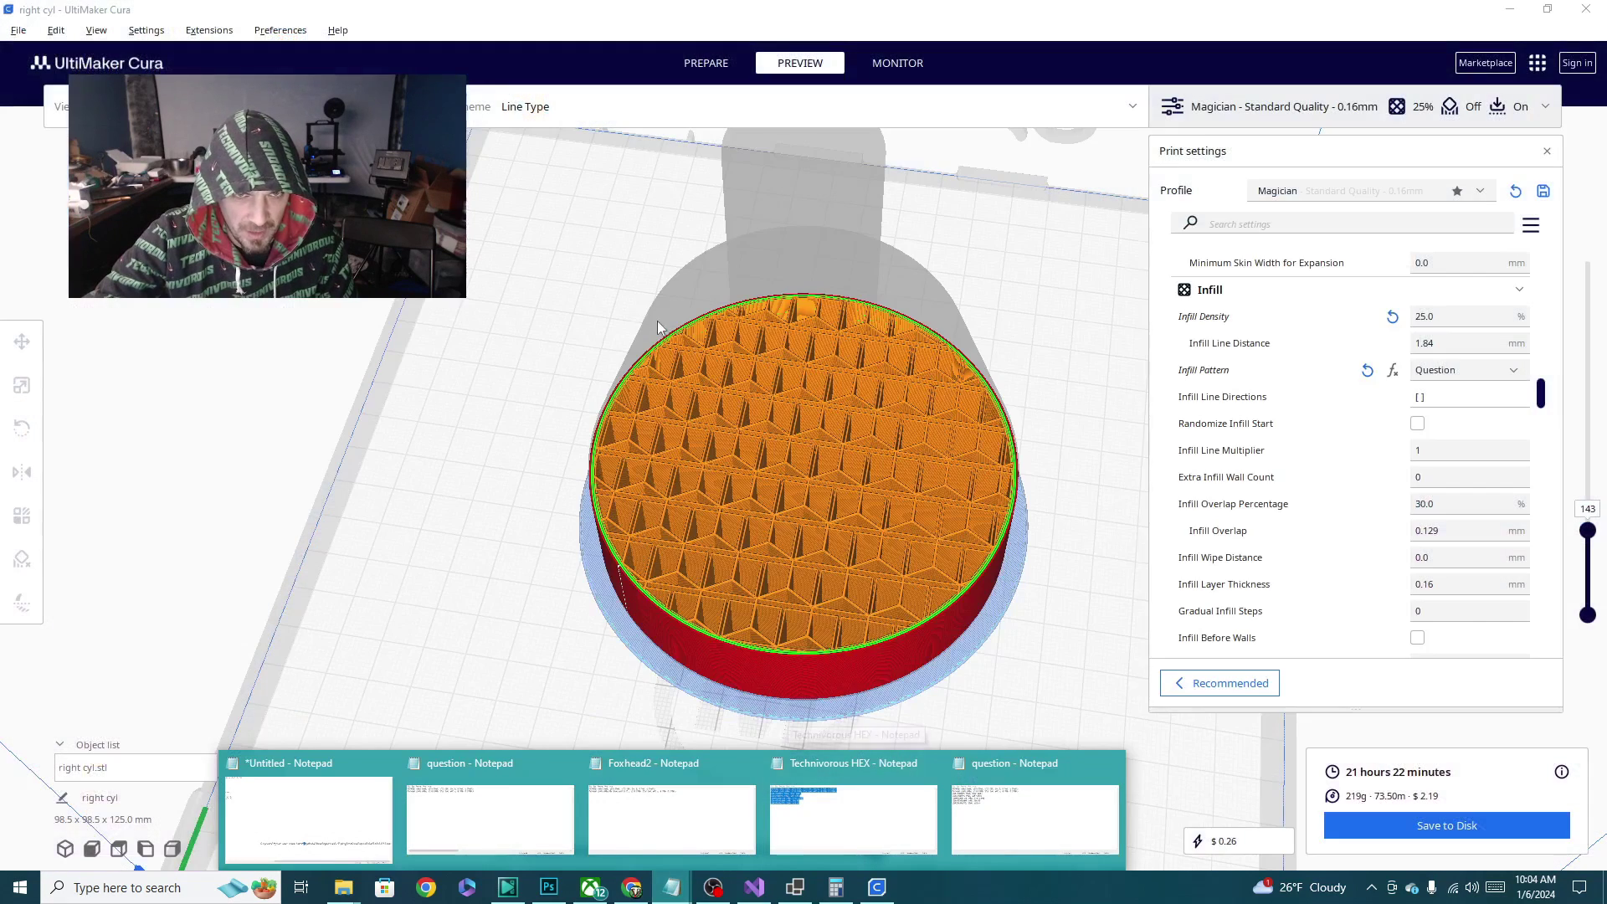
{"action": "left_click", "coordinate": [936, 768]}
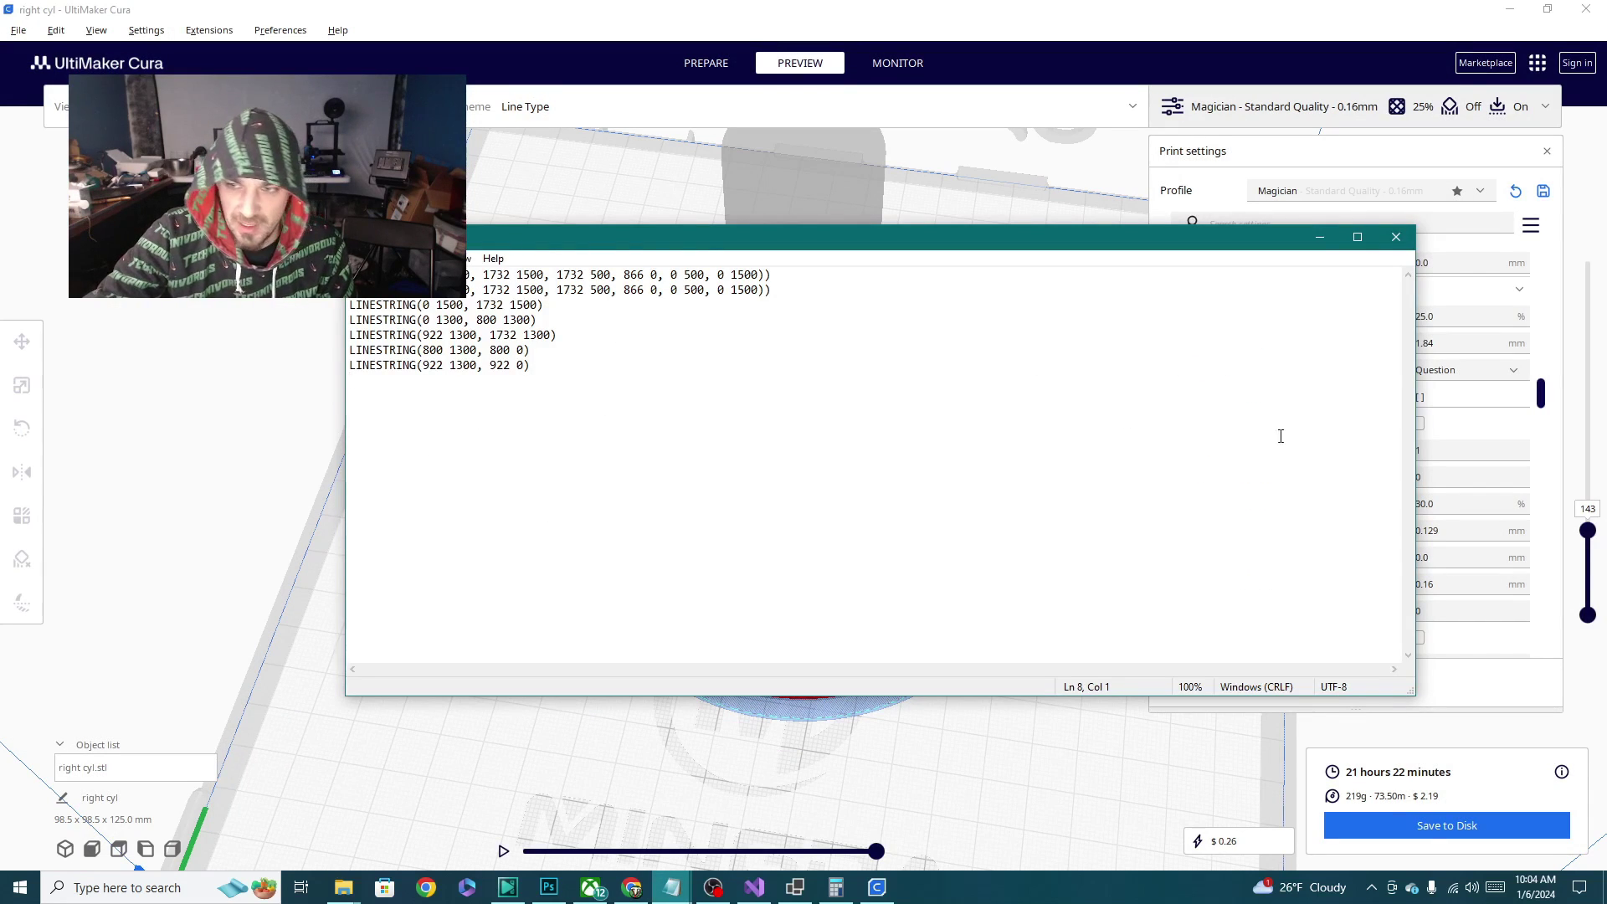
{"action": "left_click", "coordinate": [1320, 237]}
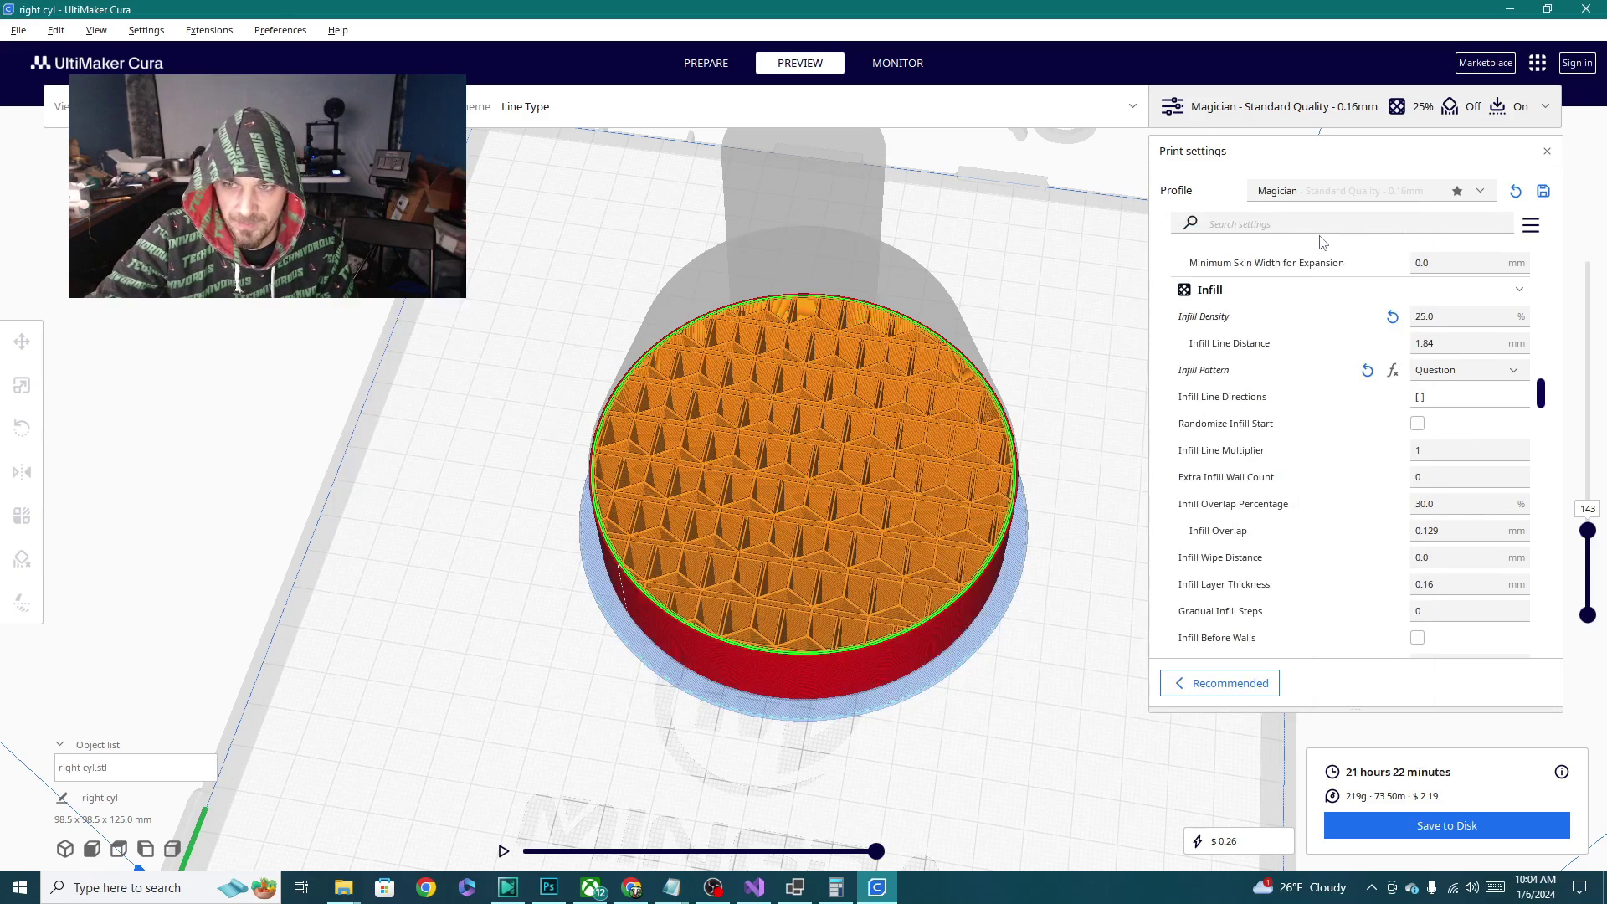
Set the infill pattern to Foxhead1 and slice the cylinder
{"action": "left_click", "coordinate": [1454, 372]}
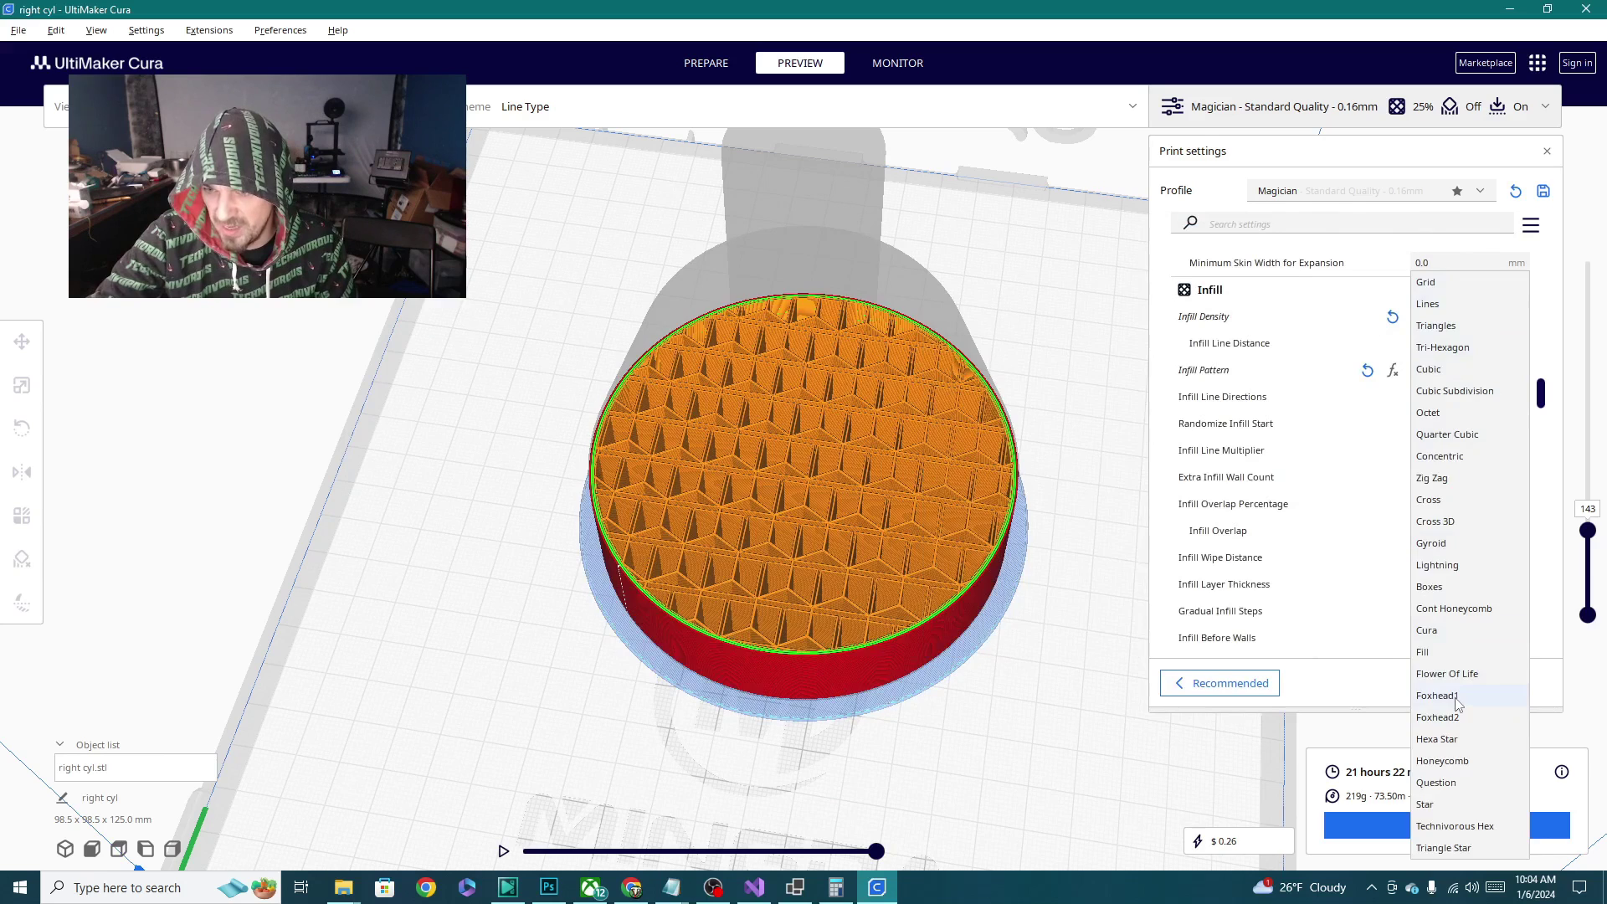
{"action": "left_click", "coordinate": [1458, 696]}
{"action": "left_click", "coordinate": [1406, 816]}
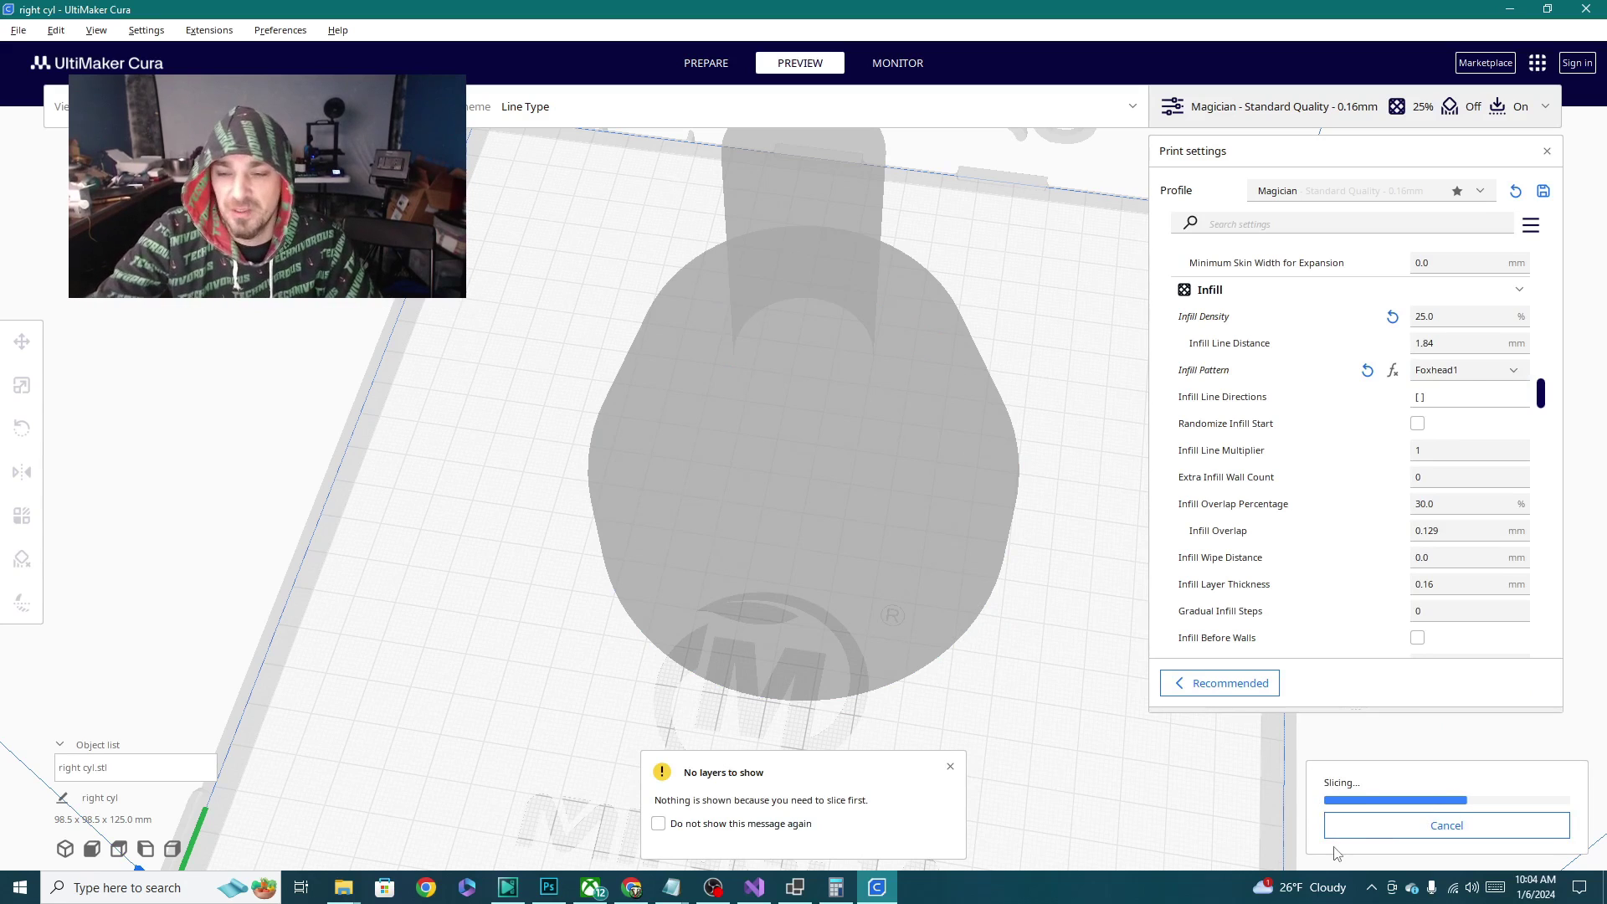
Close the question file's text and inspect the Foxhead1 infill preview
{"action": "left_click", "coordinate": [673, 891]}
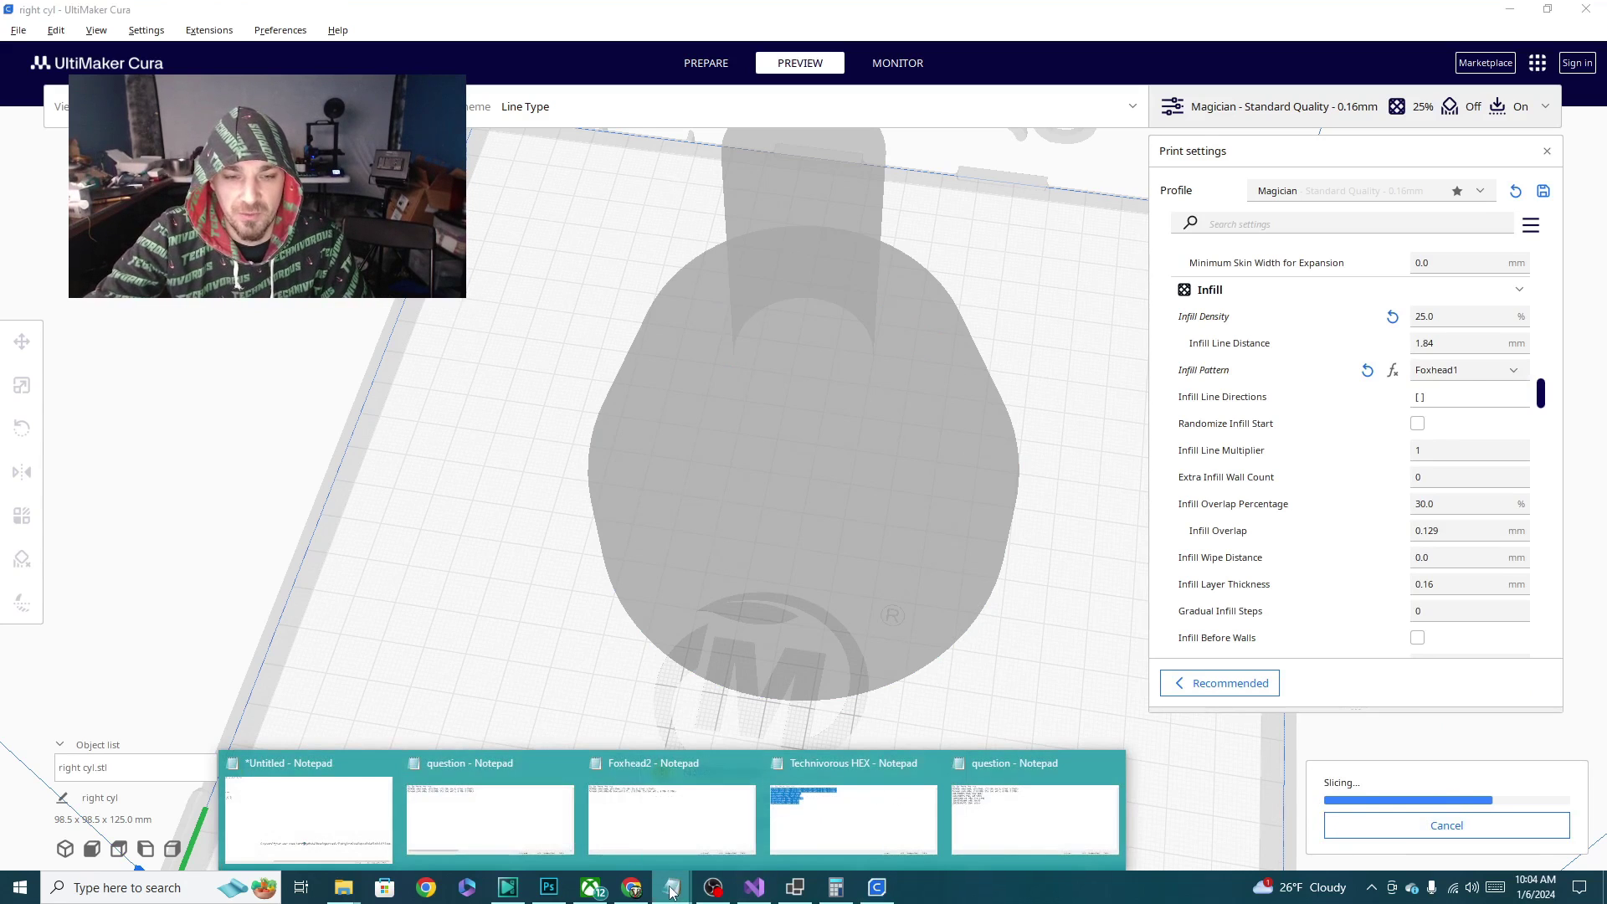
{"action": "left_click", "coordinate": [1017, 812]}
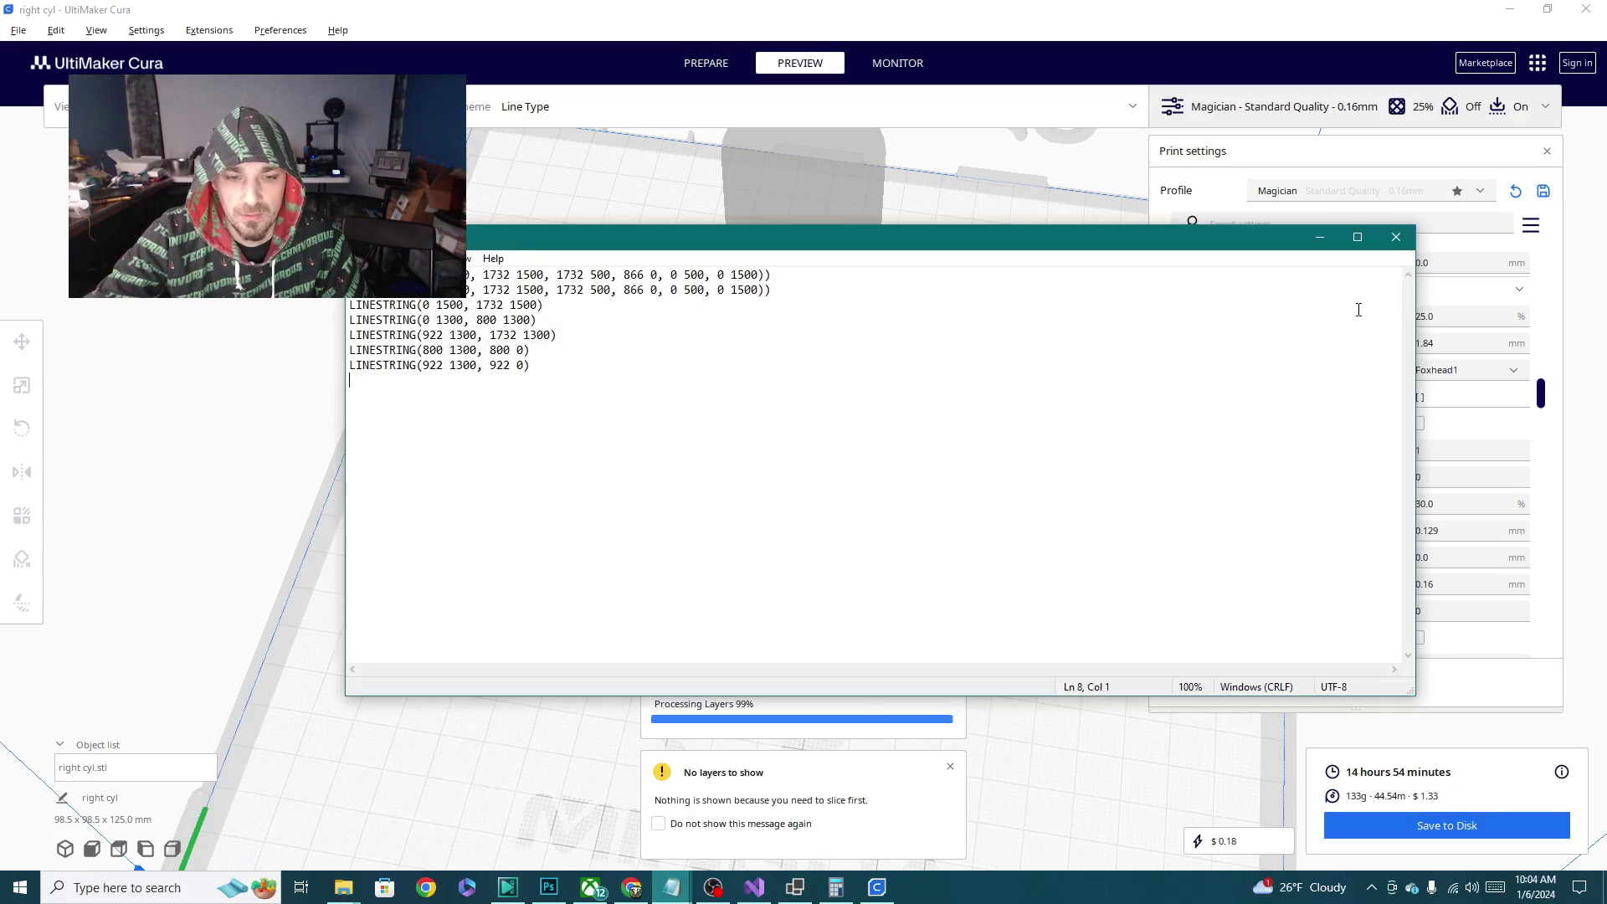
{"action": "left_click", "coordinate": [1396, 237]}
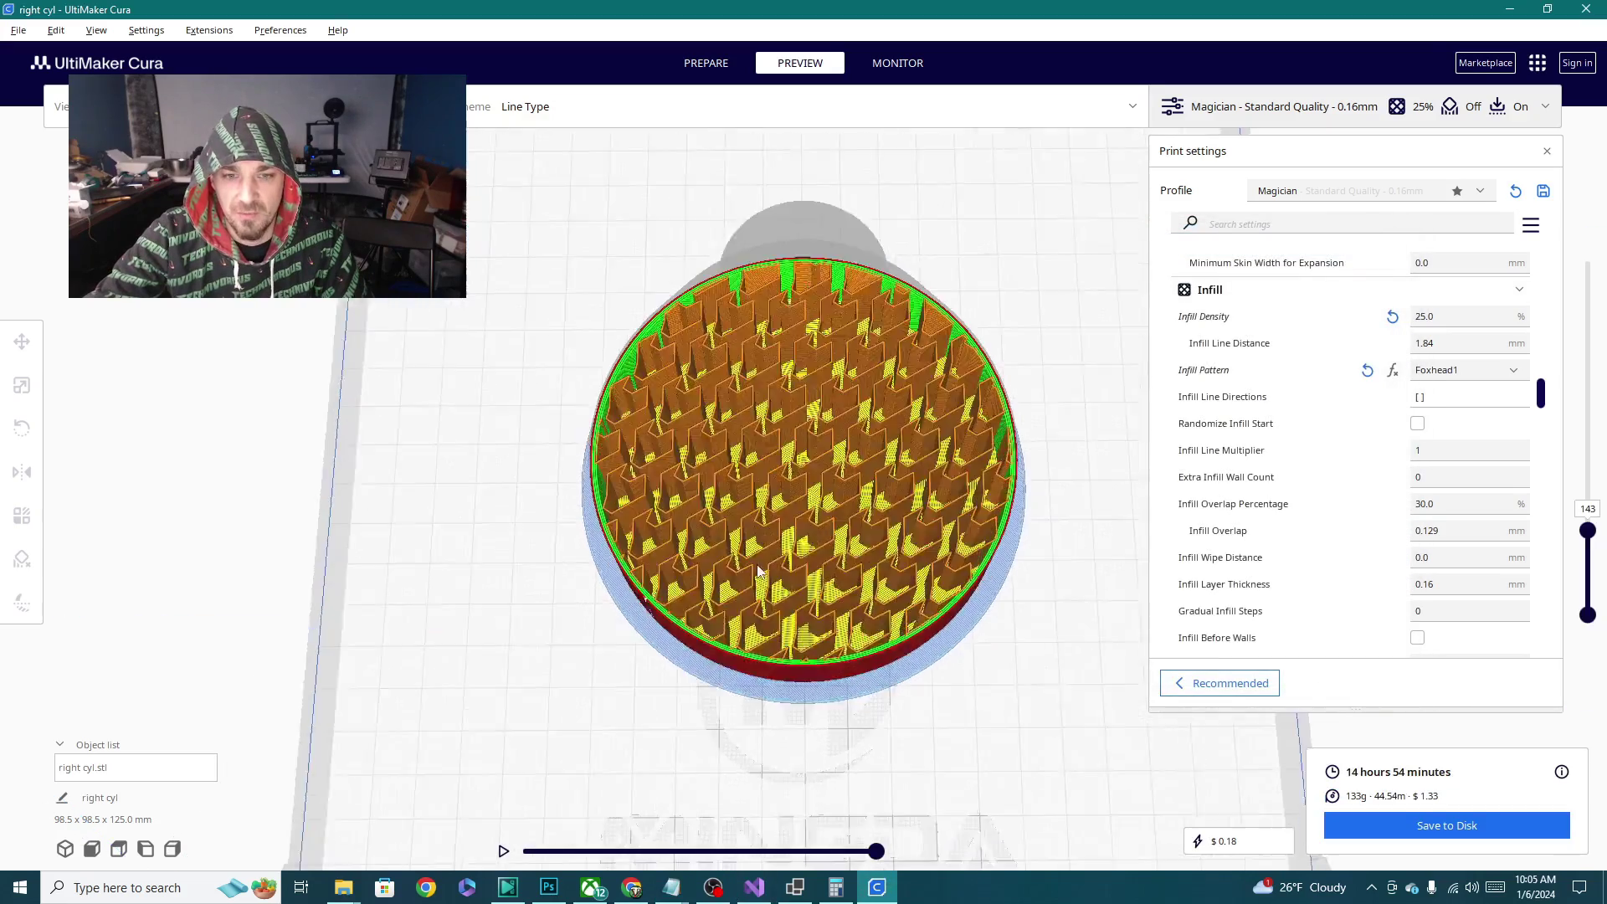
{"action": "scroll", "coordinate": [787, 607], "scroll_direction": "up", "scroll_amount": 5}
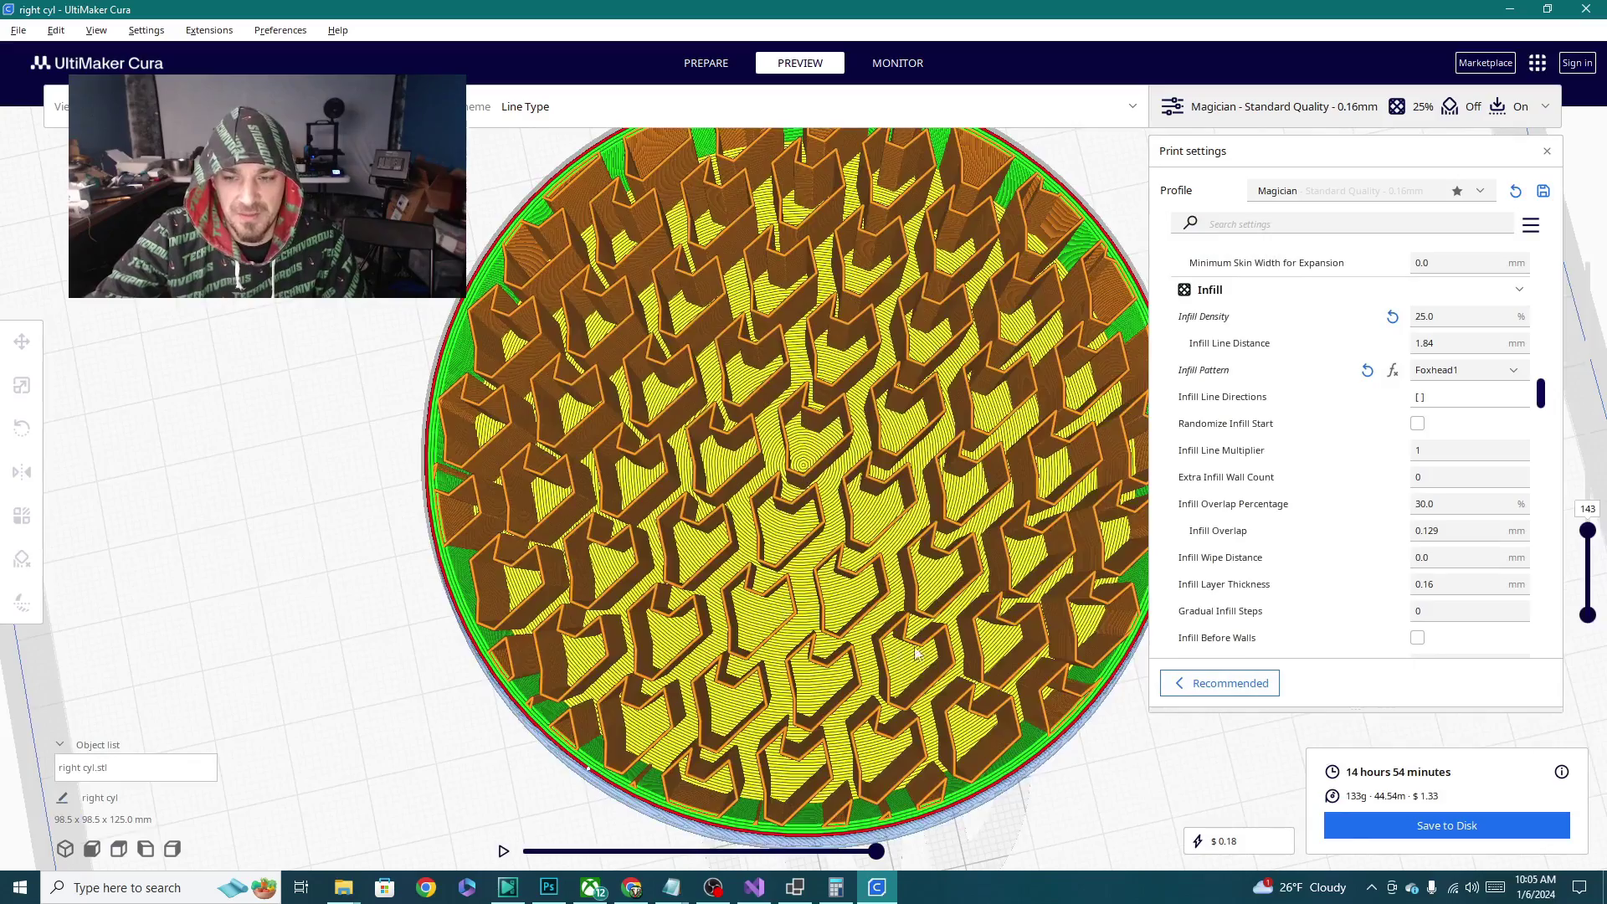
{"action": "scroll", "coordinate": [837, 620], "scroll_direction": "down", "scroll_amount": 5}
{"action": "mouse_move", "coordinate": [750, 585]}
{"action": "right_mouse_down"}
{"action": "mouse_move", "coordinate": [663, 513]}
{"action": "mouse_move", "coordinate": [747, 569]}
{"action": "right_mouse_up"}
{"action": "scroll", "coordinate": [944, 621], "scroll_direction": "up", "scroll_amount": 5}
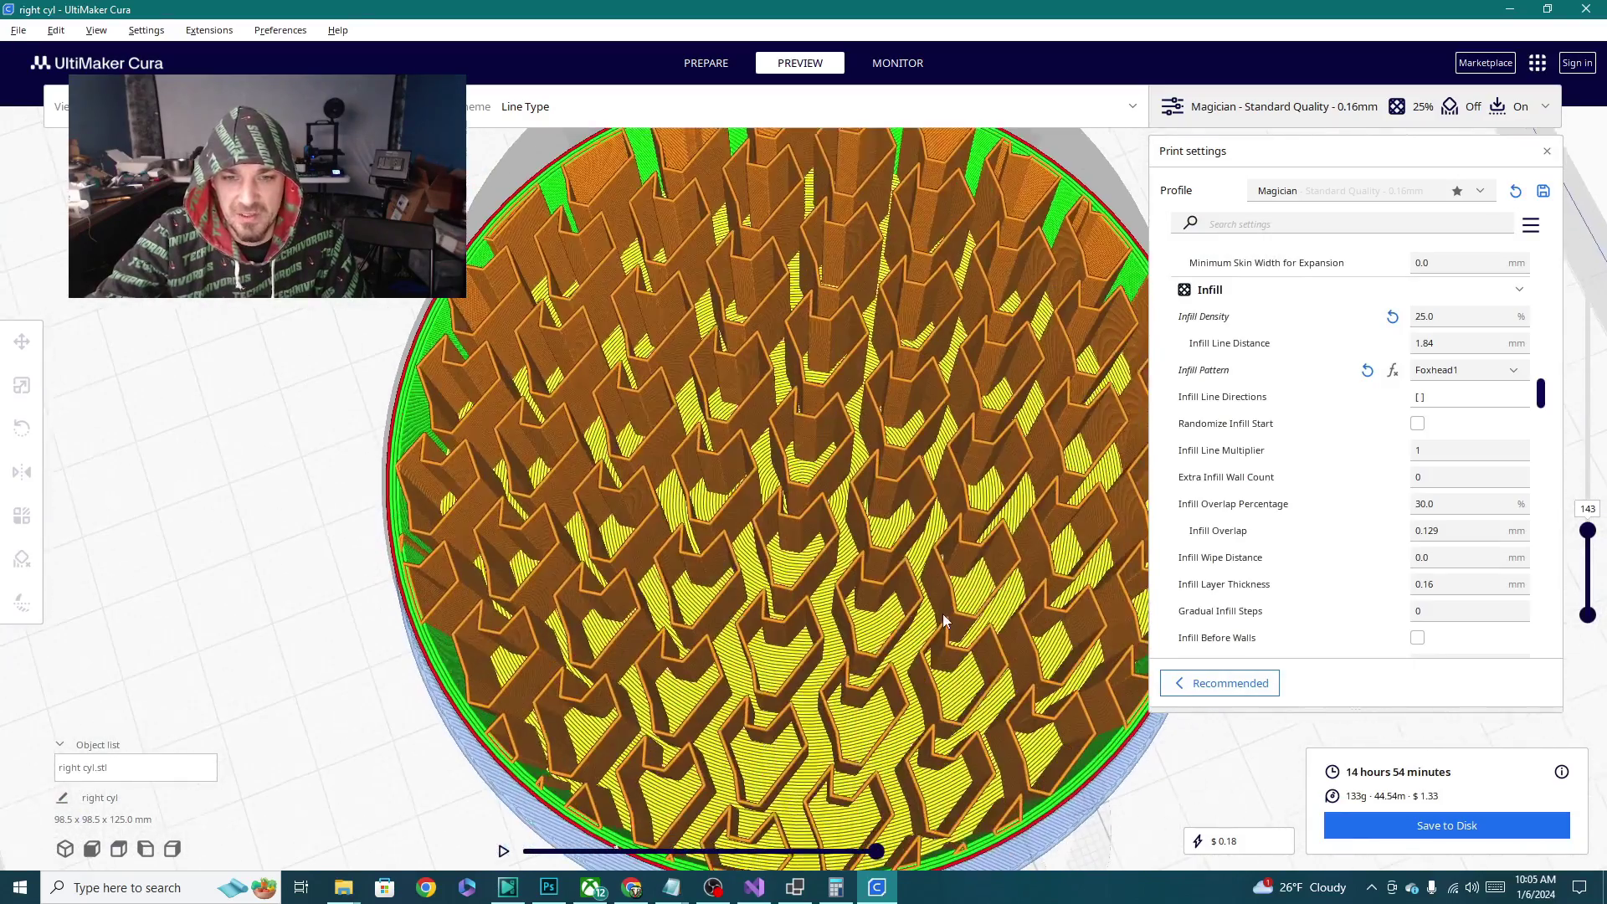
Switch the infill pattern to Foxhead2 and start re-slicing the cylinder
{"action": "left_click", "coordinate": [1461, 375]}
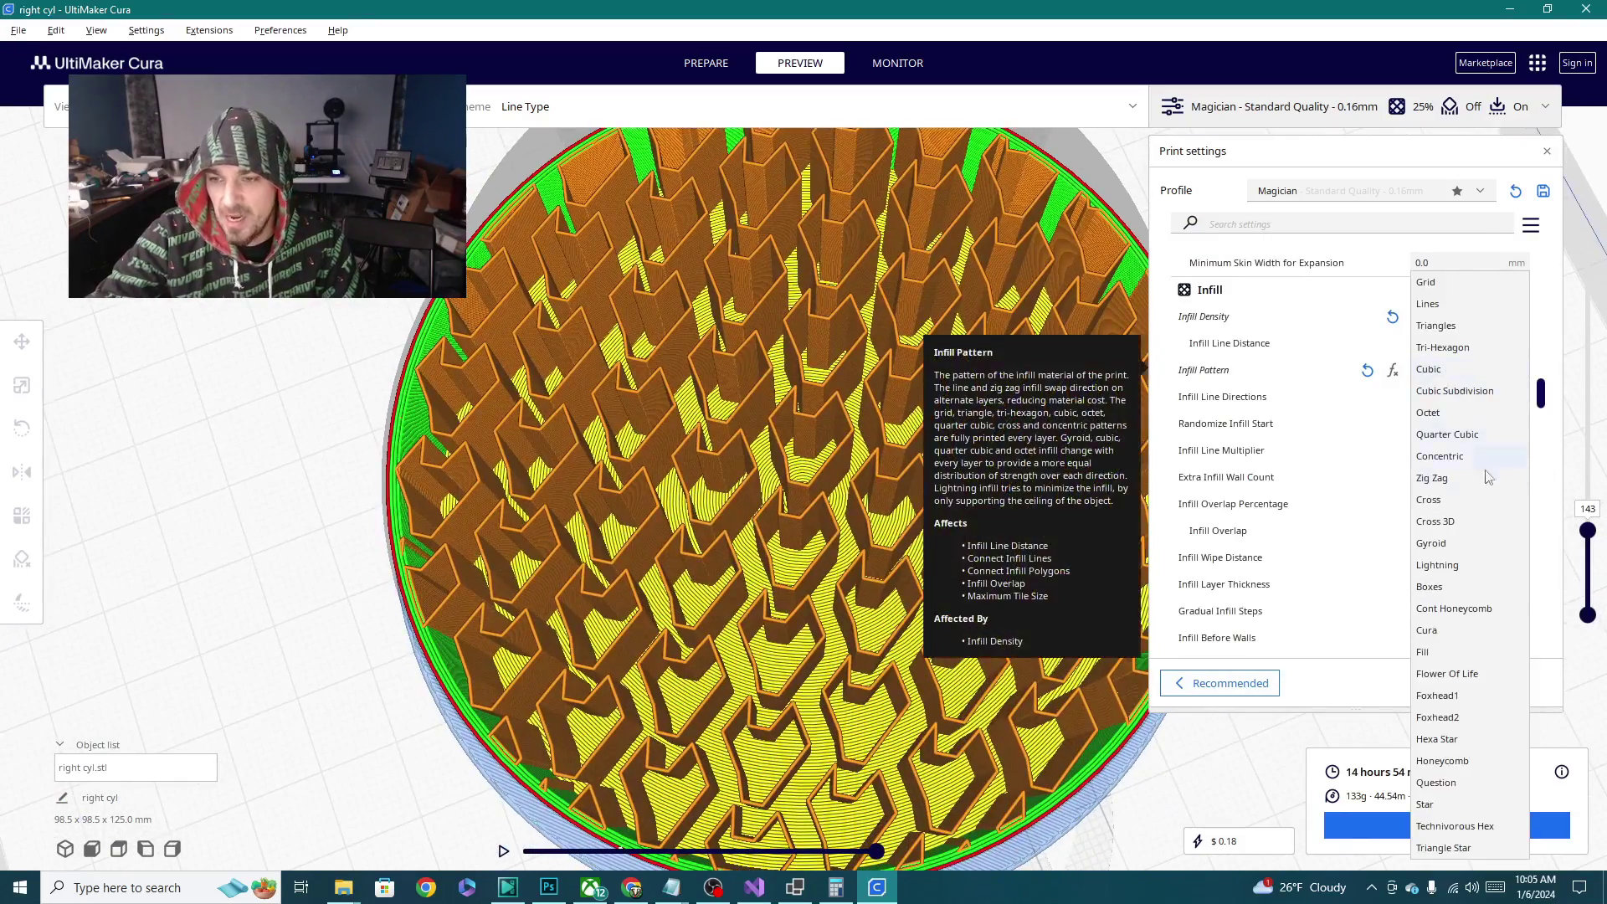
{"action": "left_click", "coordinate": [1438, 718]}
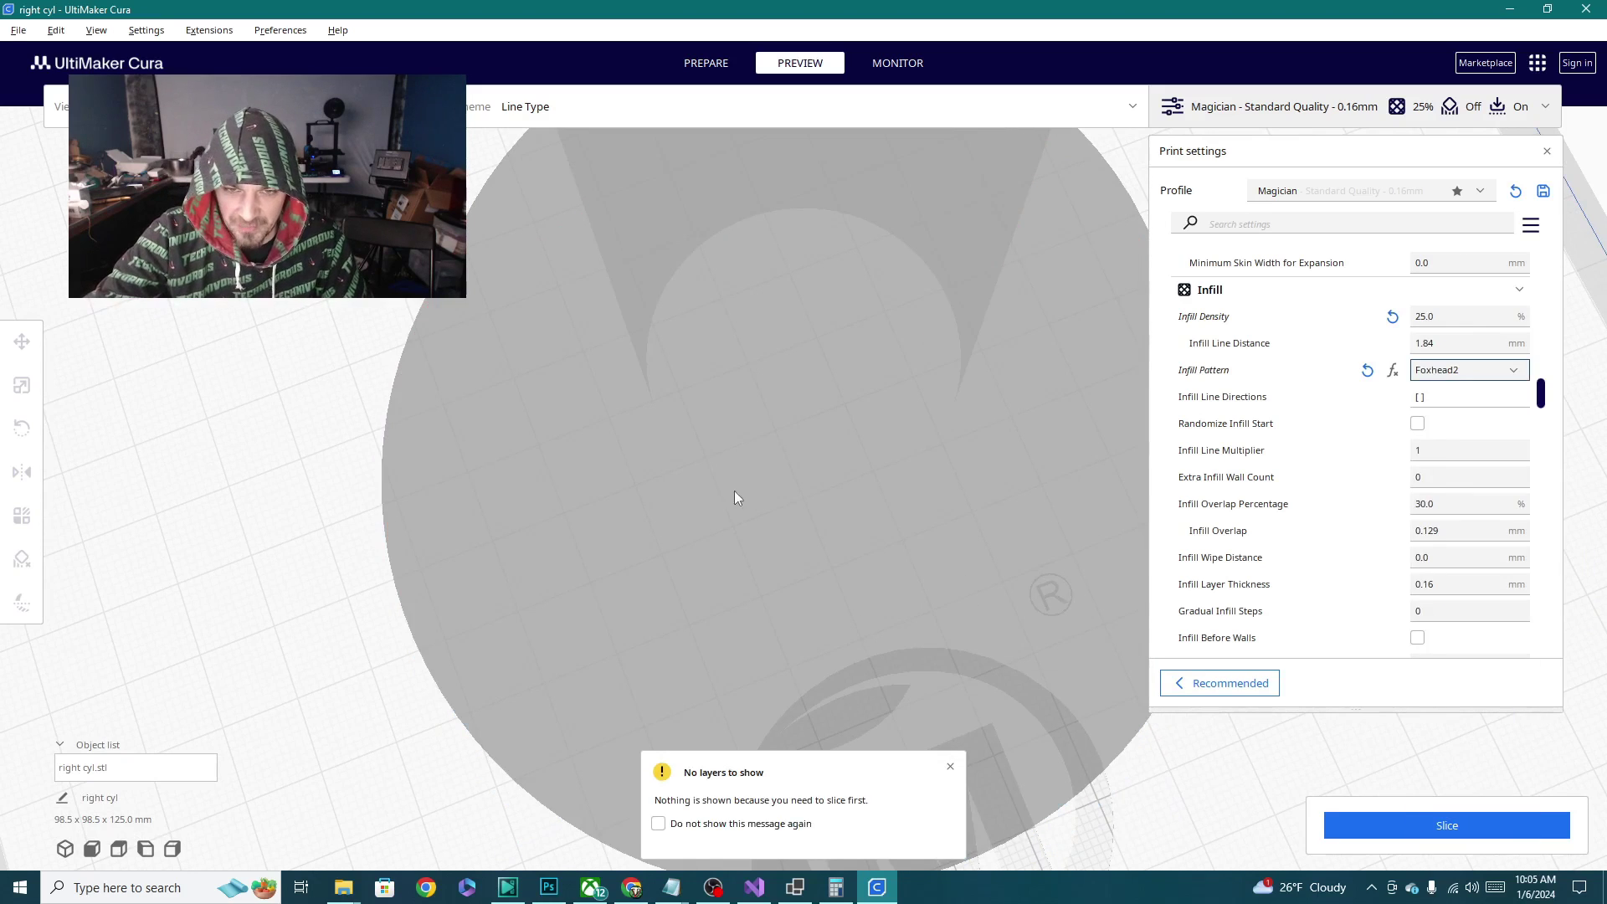
{"action": "left_click", "coordinate": [1447, 825]}
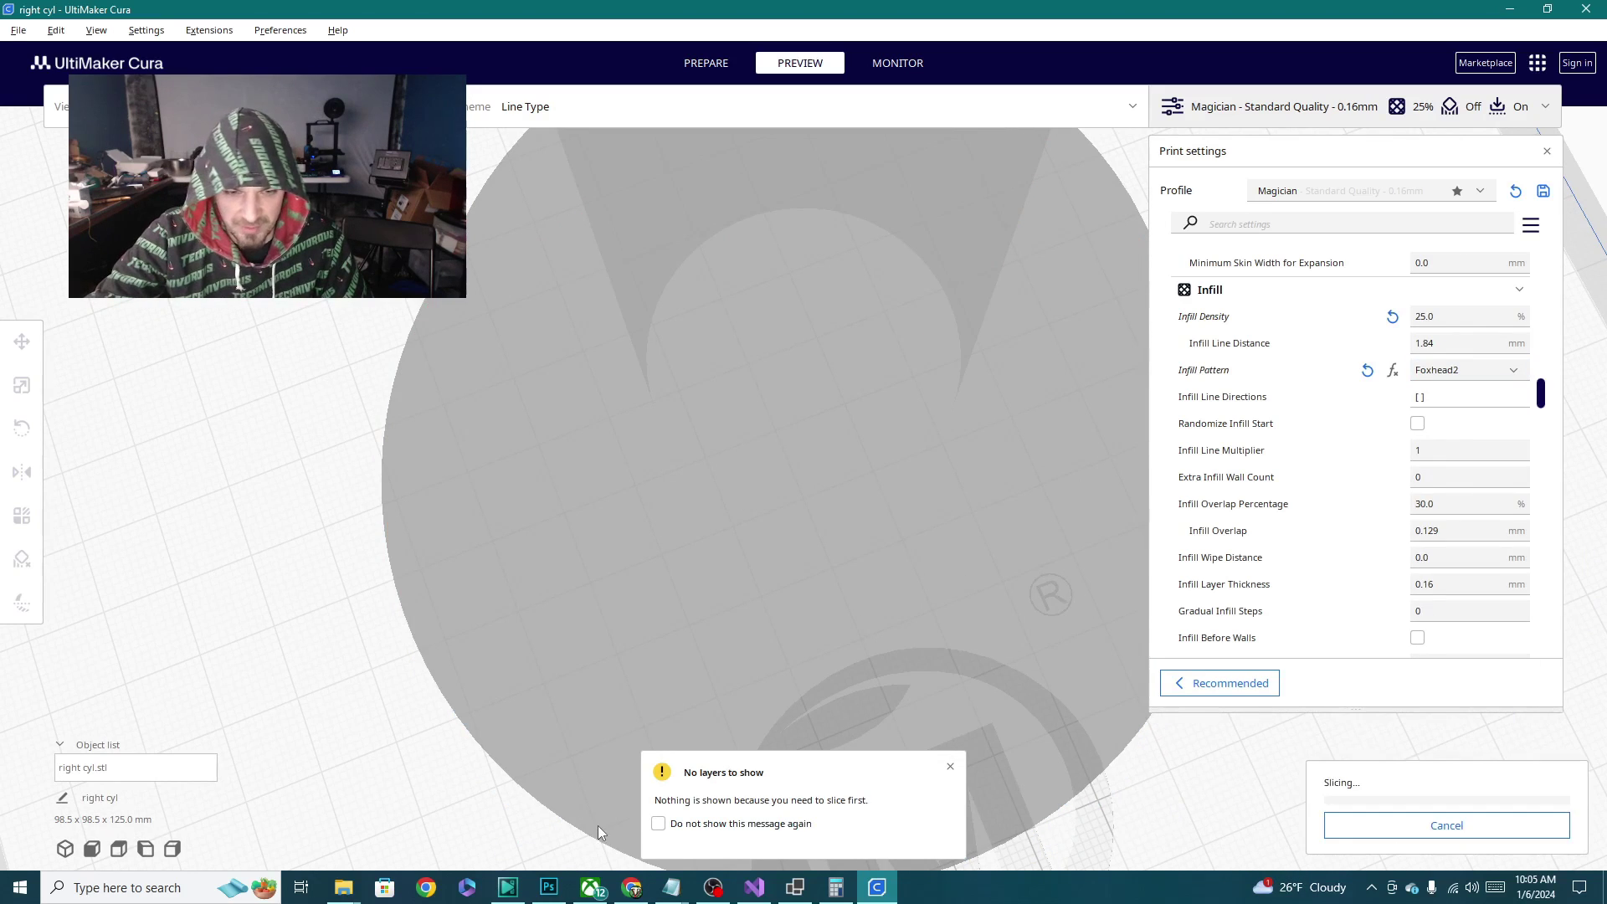
{"action": "left_click", "coordinate": [343, 888]}
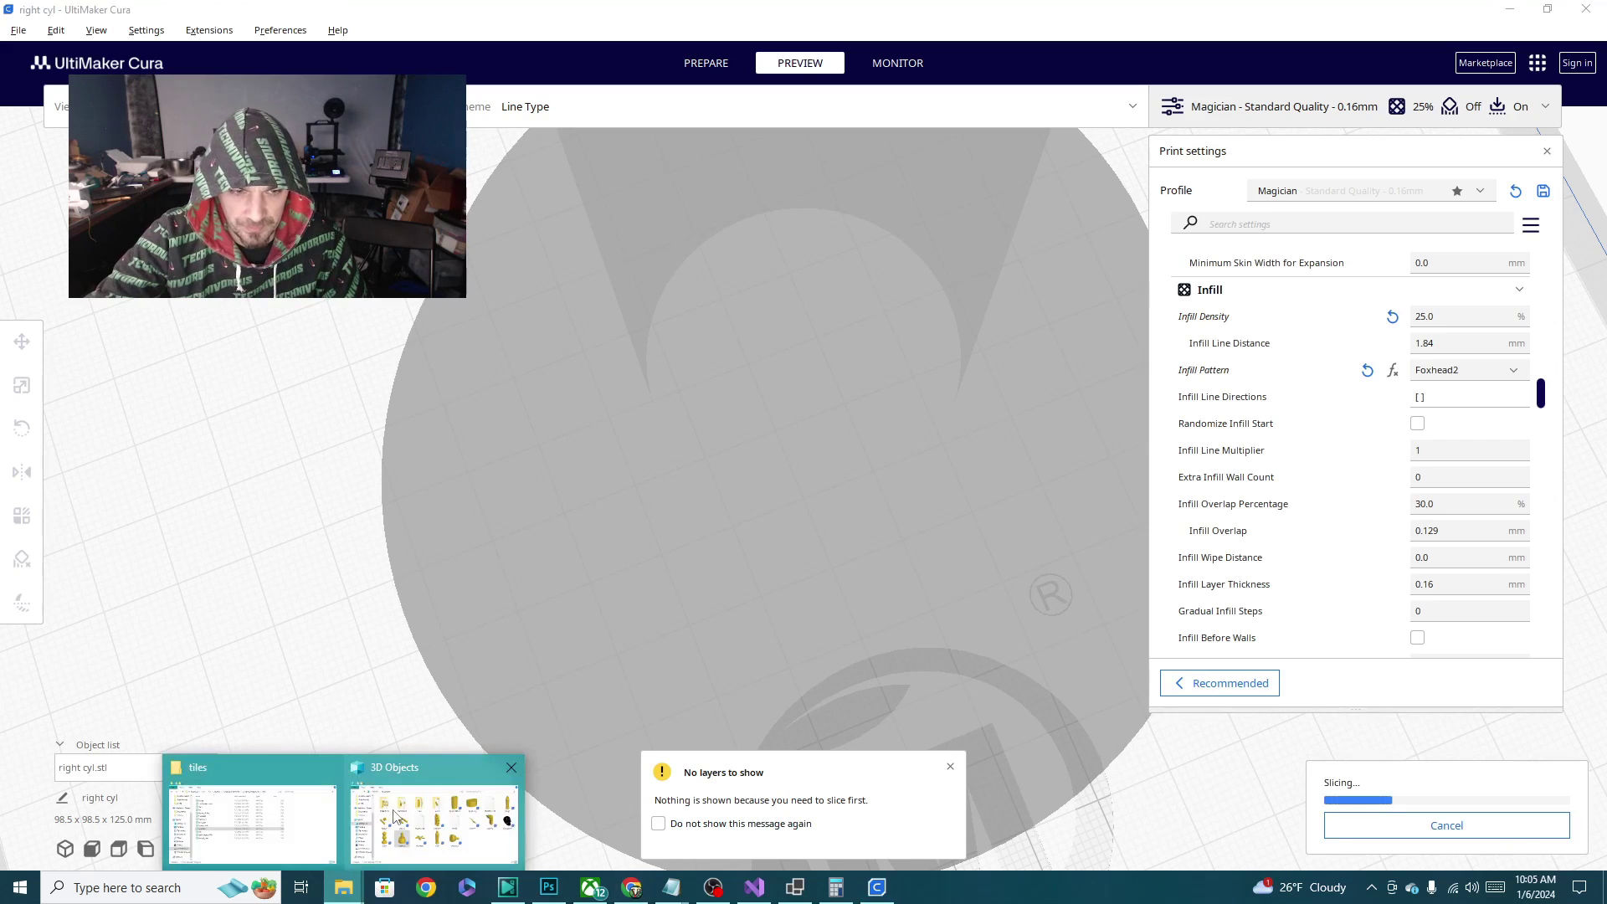
Rename the Technivorous HEX tile file to tech and minimize both Explorer windows
{"action": "left_click", "coordinate": [411, 816]}
{"action": "left_click", "coordinate": [343, 887]}
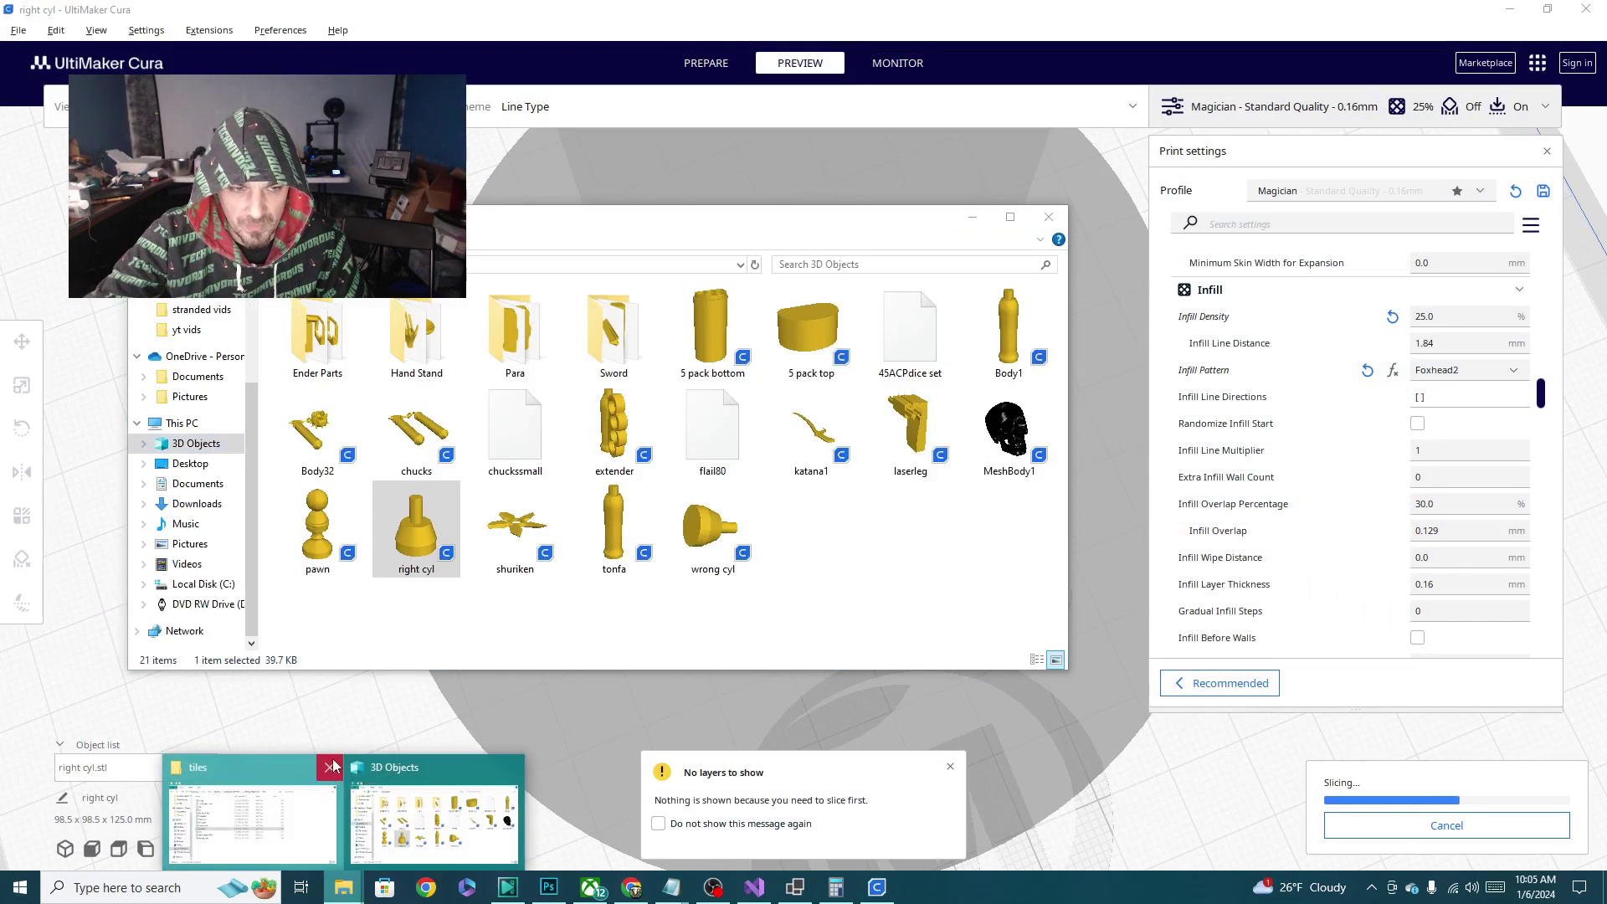
{"action": "left_click", "coordinate": [308, 816]}
{"action": "left_click", "coordinate": [409, 424]}
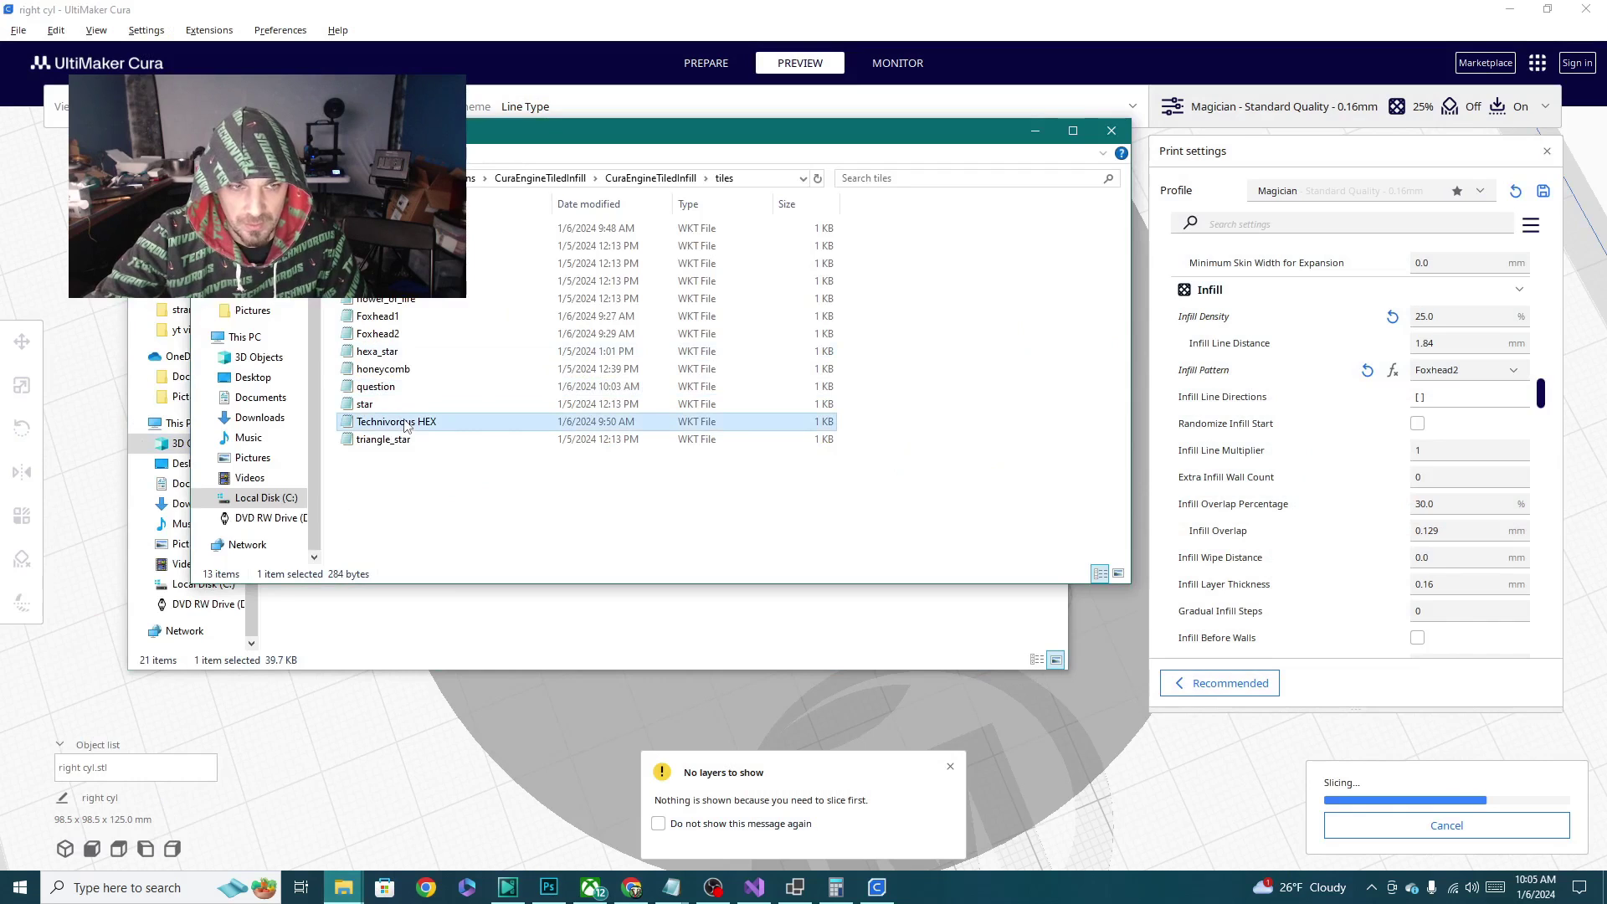
{"action": "right_click", "coordinate": [410, 426]}
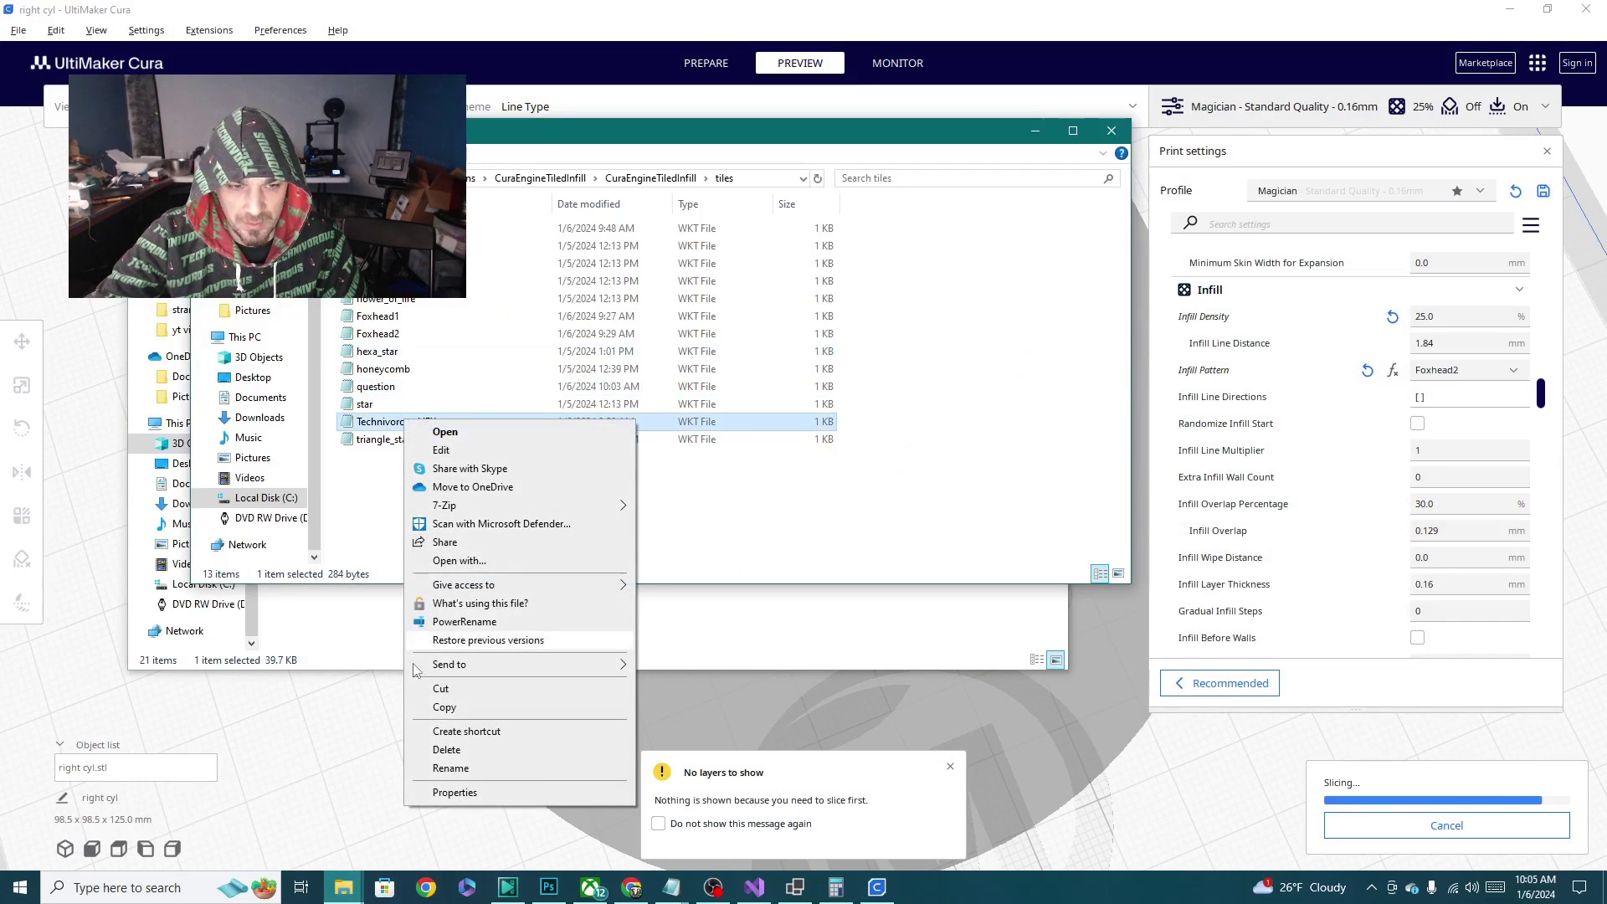
{"action": "left_click", "coordinate": [444, 768]}
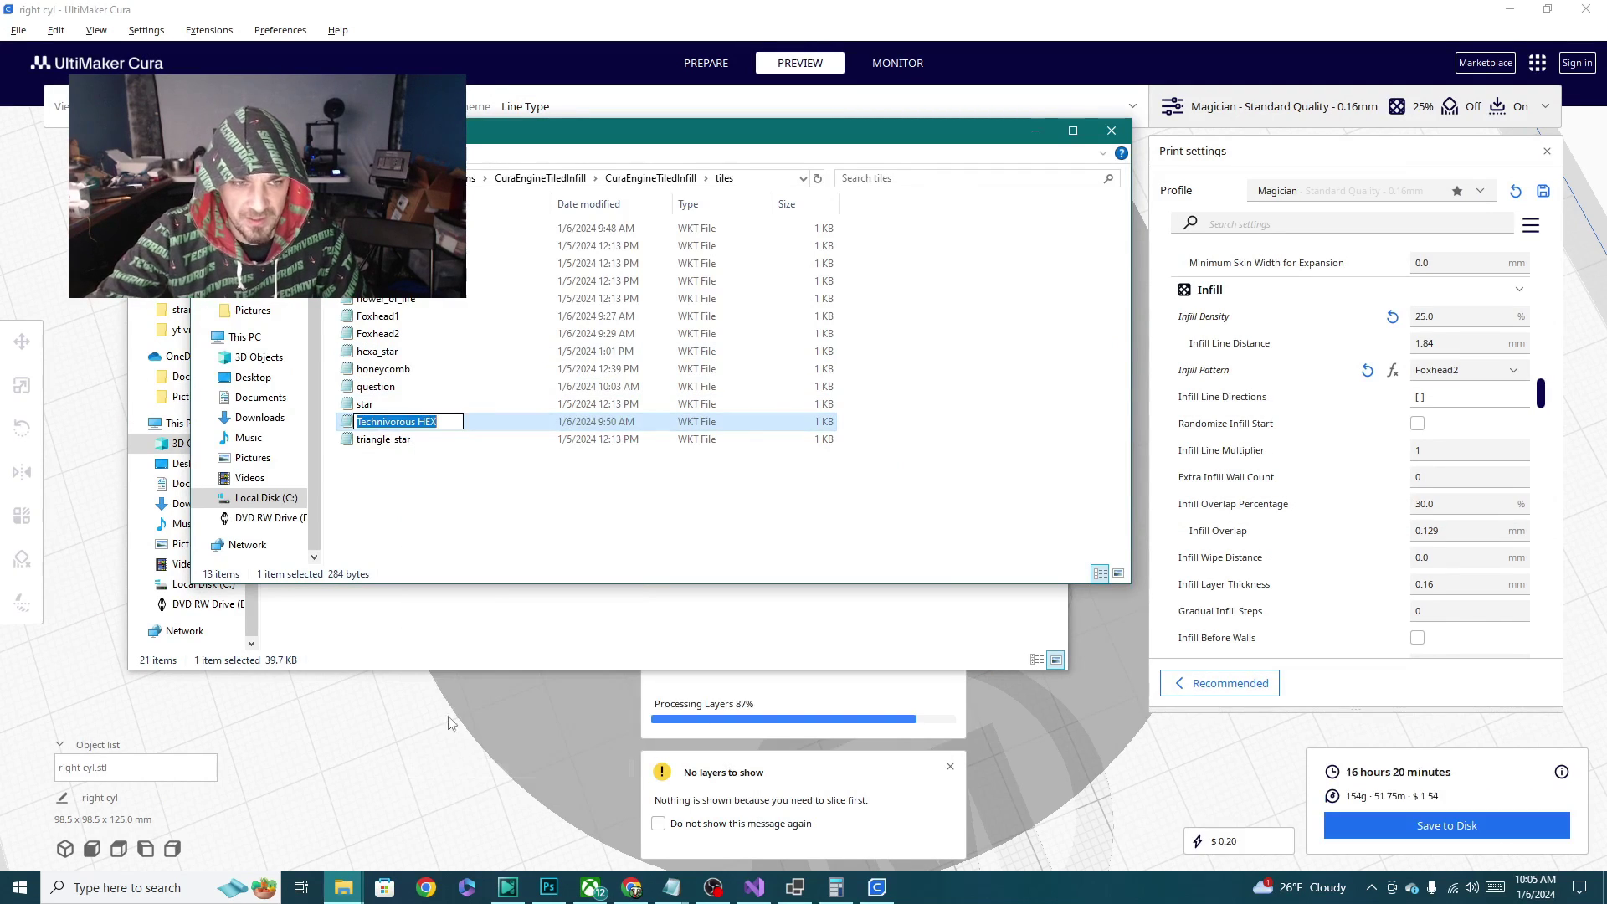
{"action": "type", "text": "tech"}
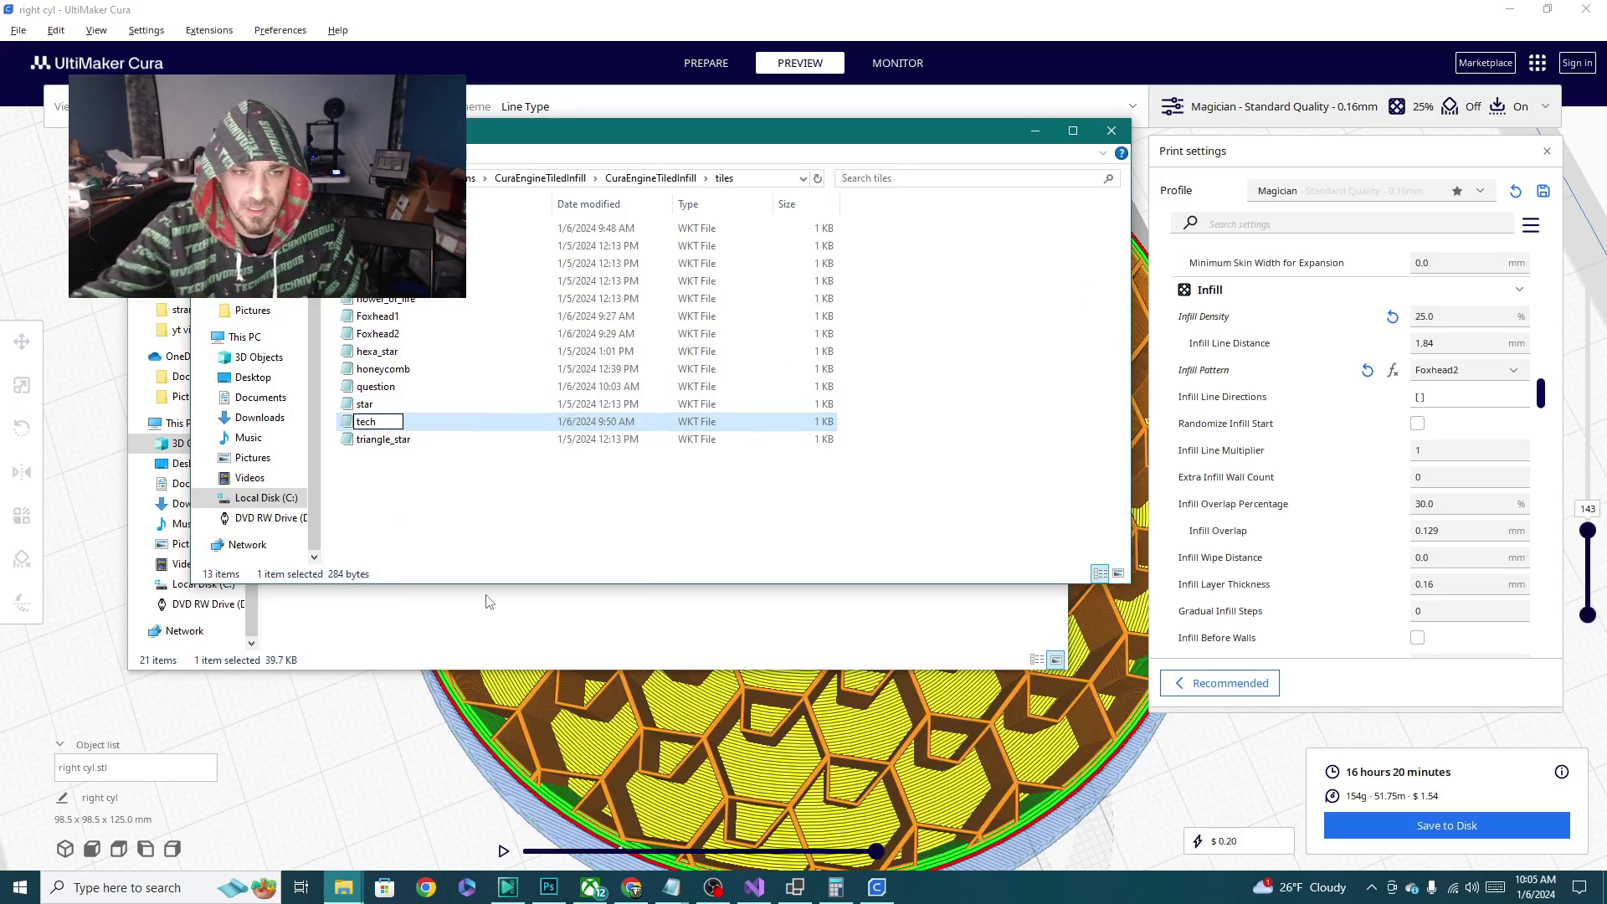
{"action": "left_click", "coordinate": [545, 563]}
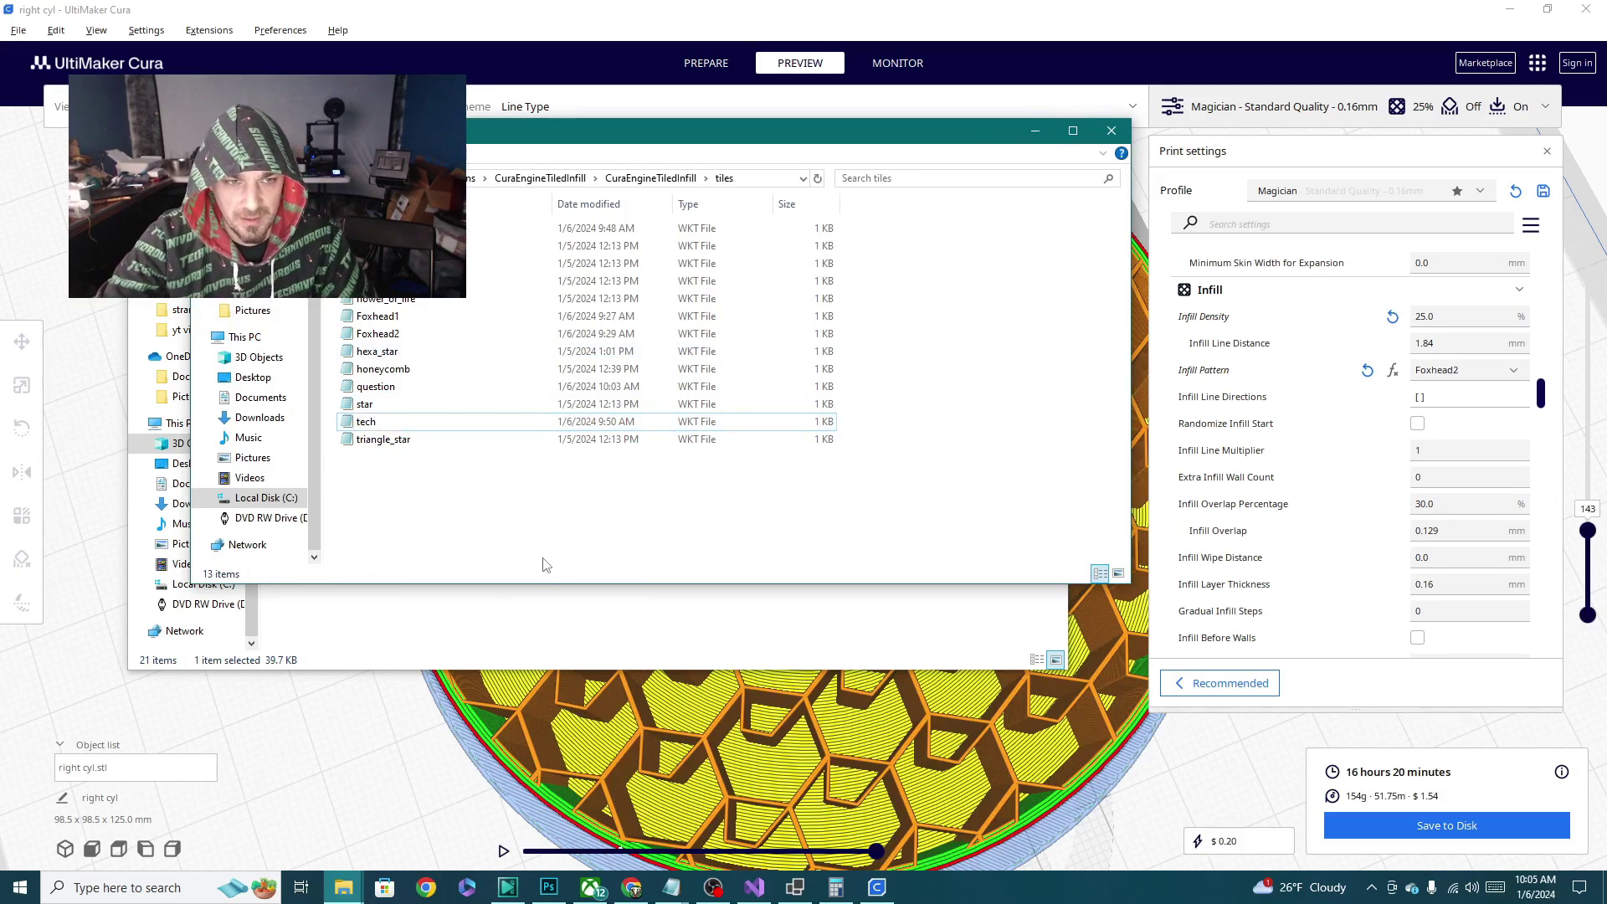
{"action": "left_click", "coordinate": [1037, 130]}
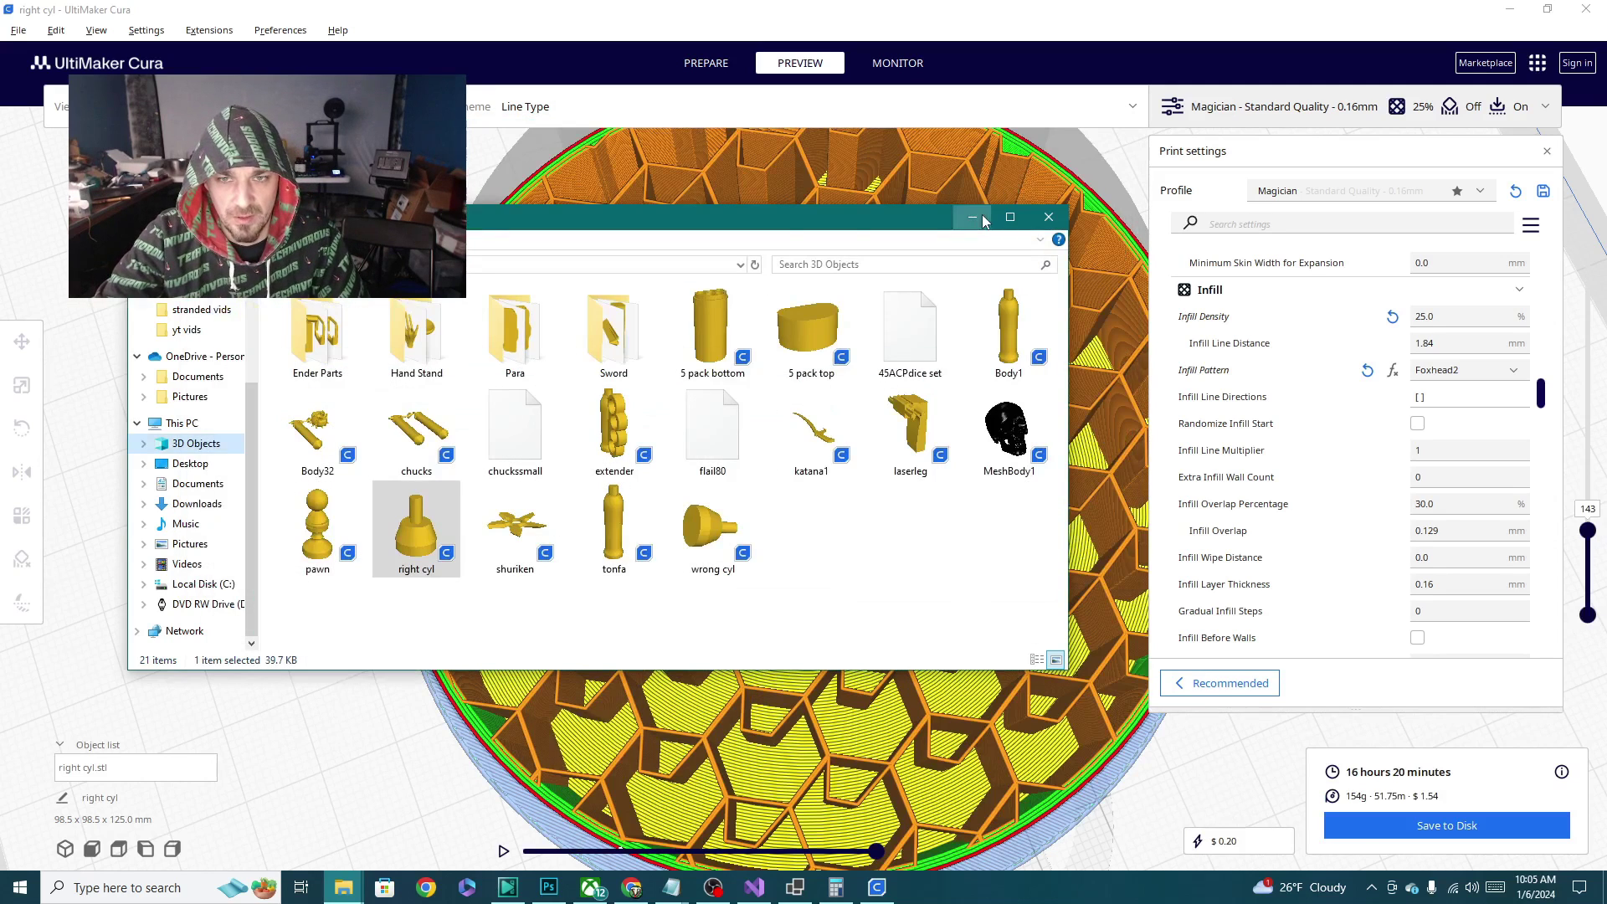
{"action": "left_click", "coordinate": [972, 218]}
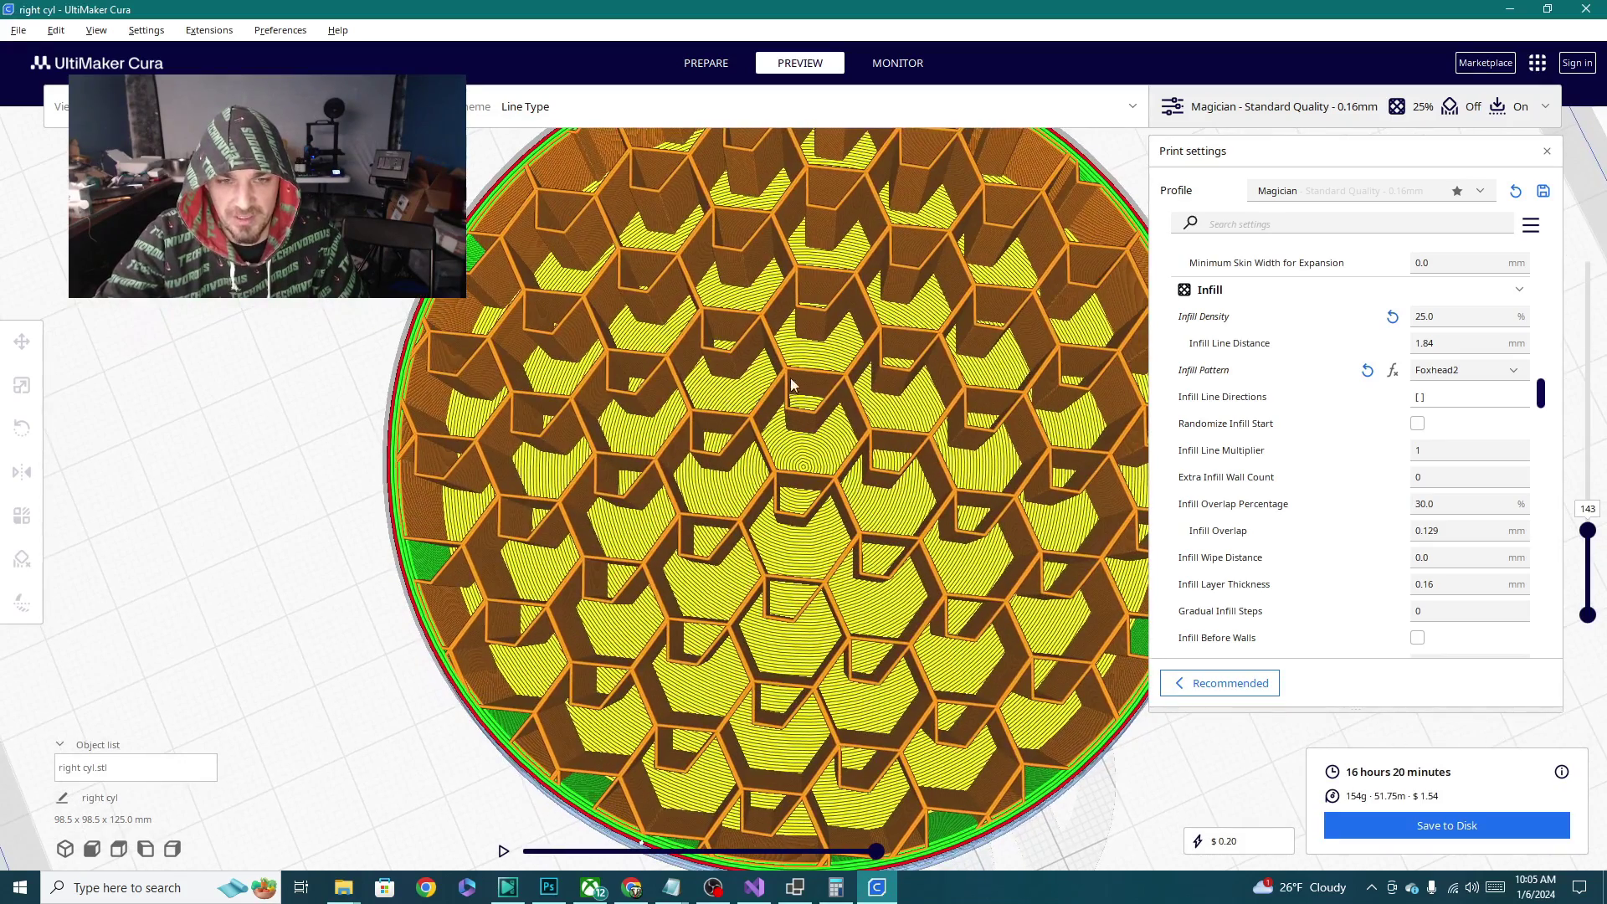
Drag the layer simulation slider back partway through the layer
{"action": "mouse_move", "coordinate": [876, 855]}
{"action": "left_mouse_down"}
{"action": "mouse_move", "coordinate": [735, 855]}
{"action": "mouse_move", "coordinate": [876, 816]}
{"action": "left_mouse_up"}
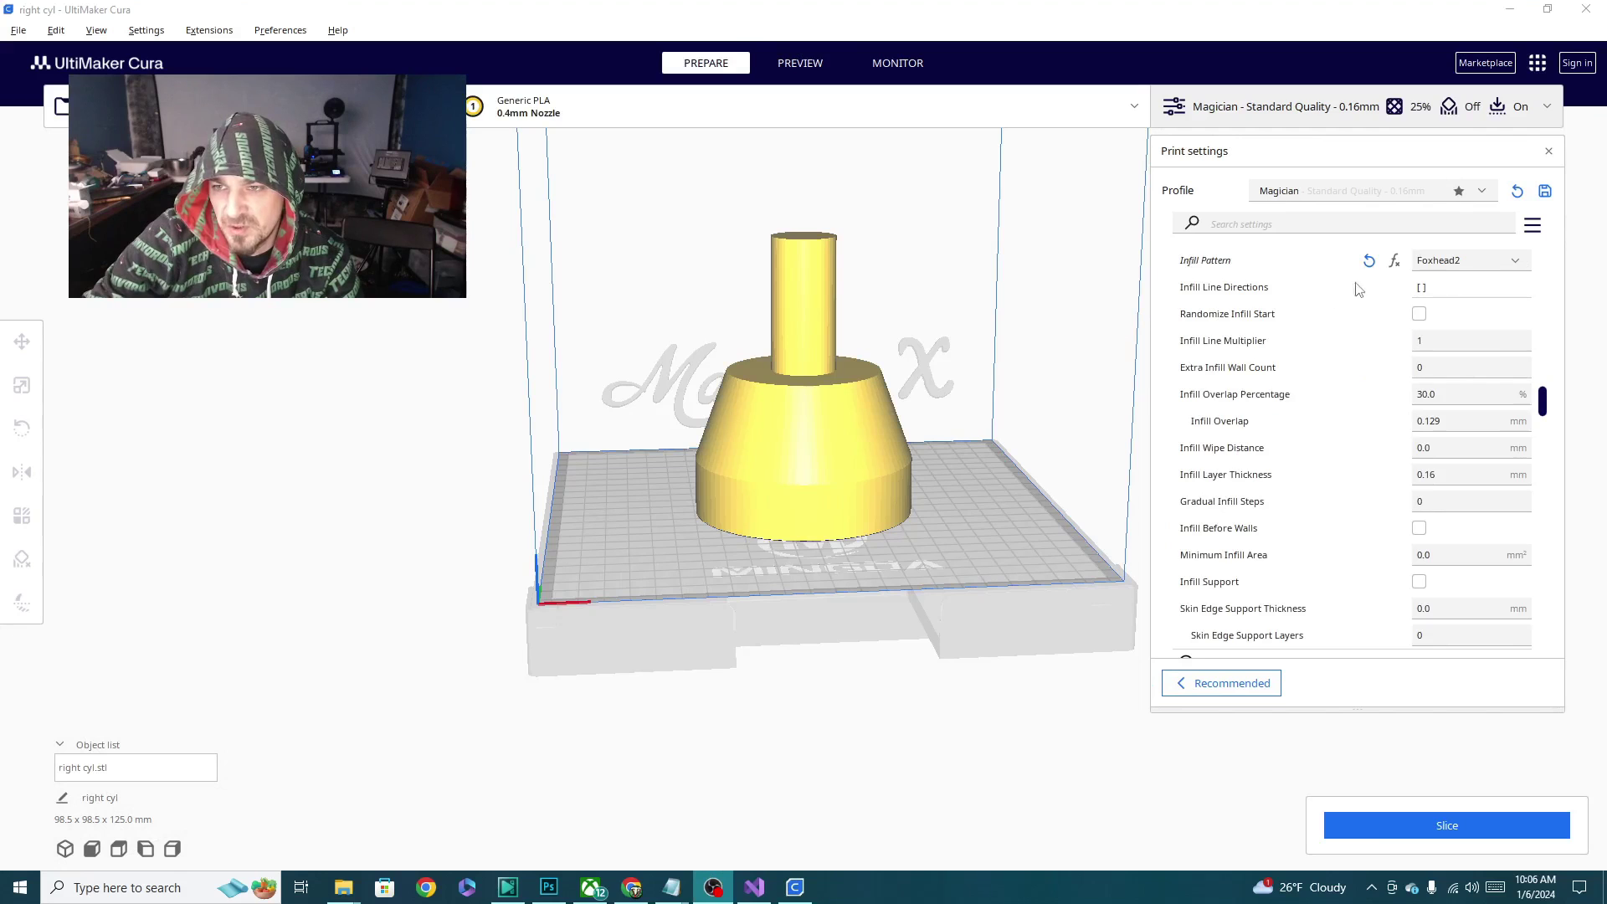
Choose Tech as the infill pattern and slice the cylinder
{"action": "left_click", "coordinate": [1473, 262]}
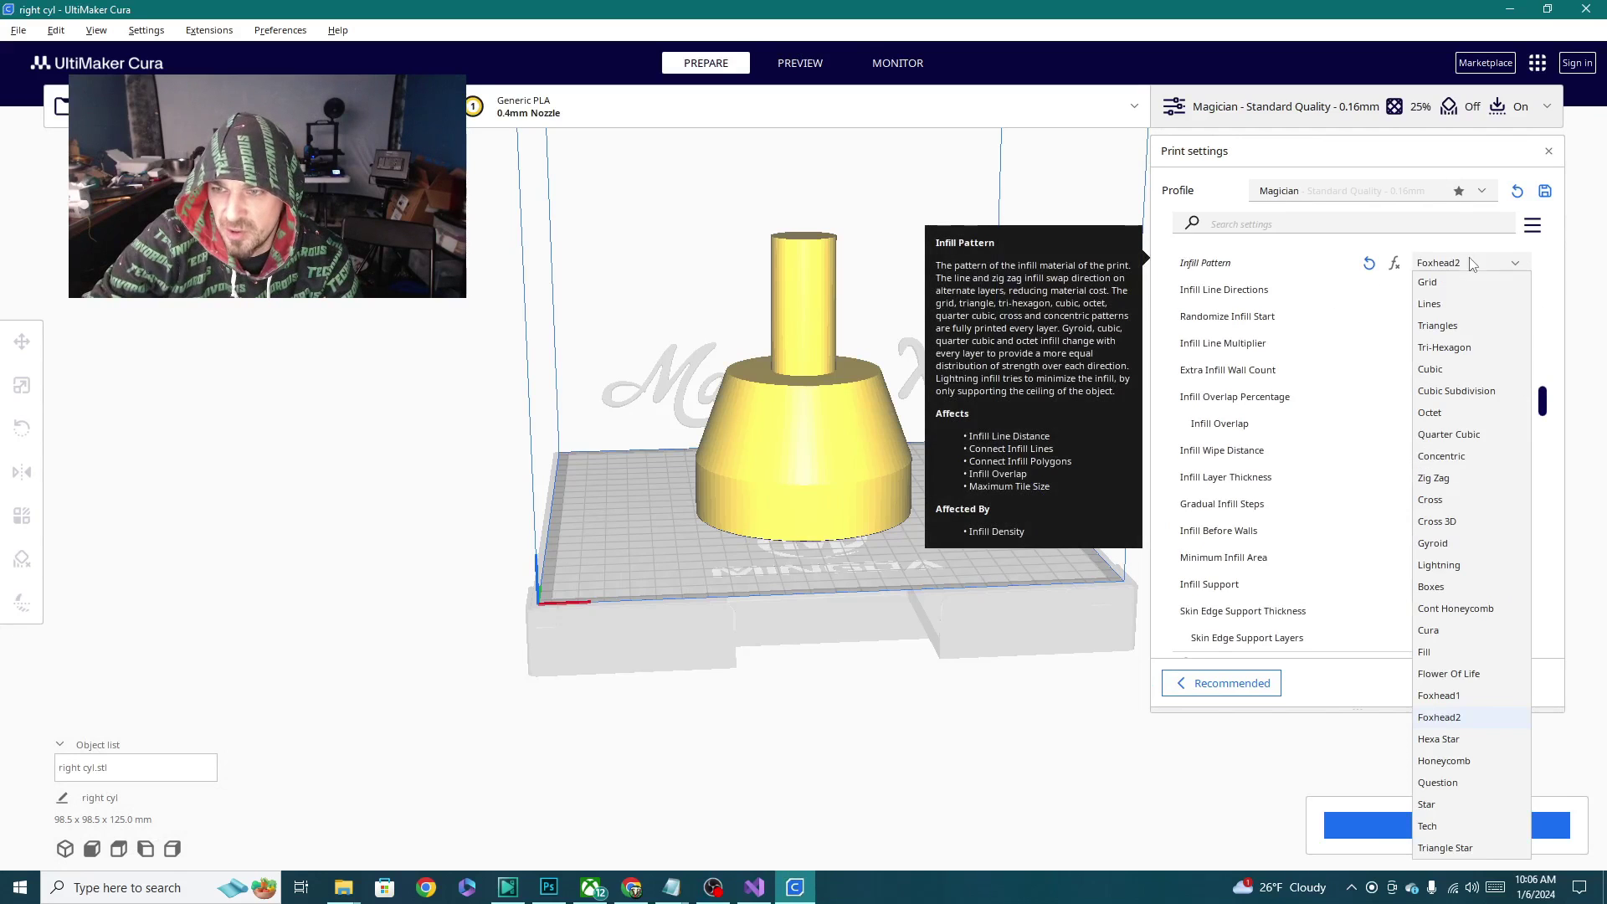
{"action": "left_click", "coordinate": [1438, 828]}
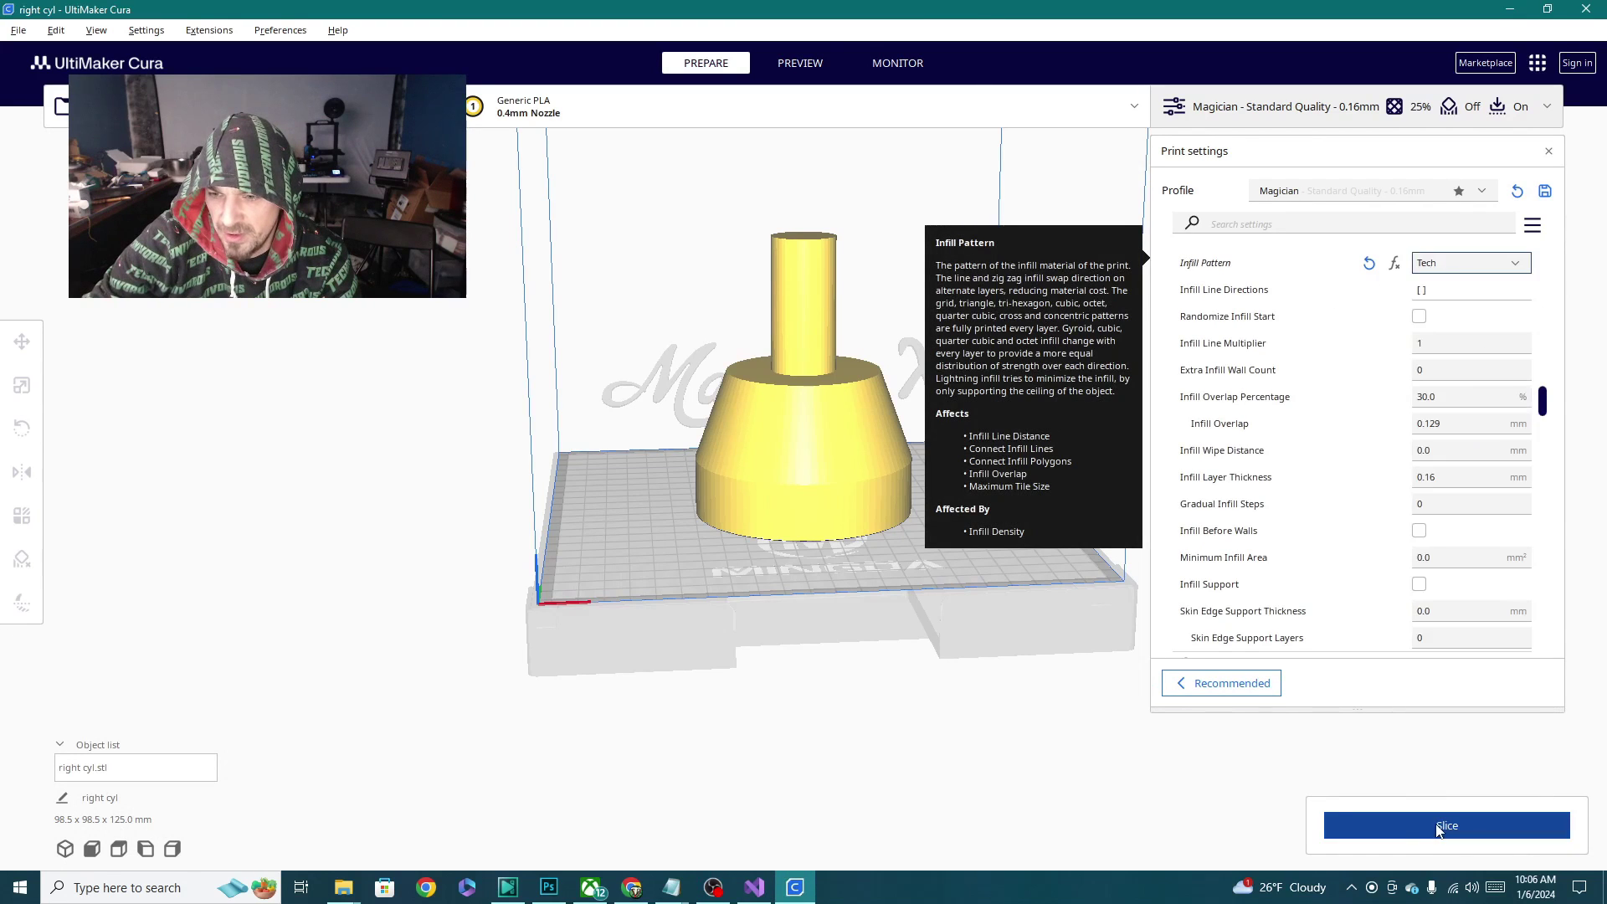
{"action": "left_click", "coordinate": [1447, 833]}
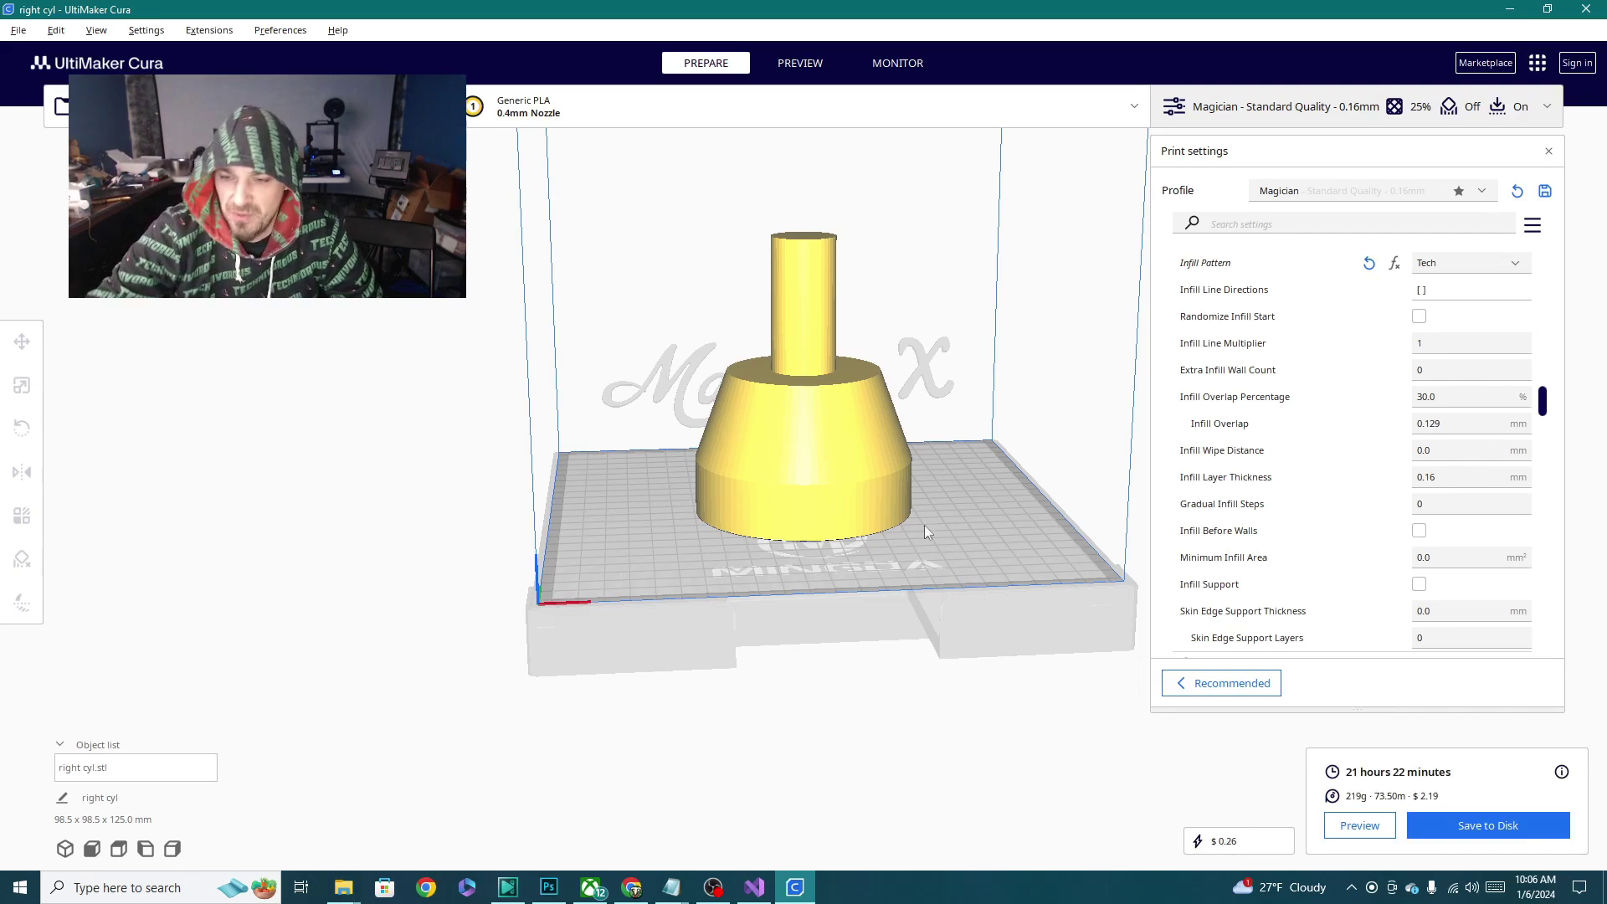
Show the sliced cylinder's layer preview cut down to layer 141
{"action": "left_click", "coordinate": [800, 64]}
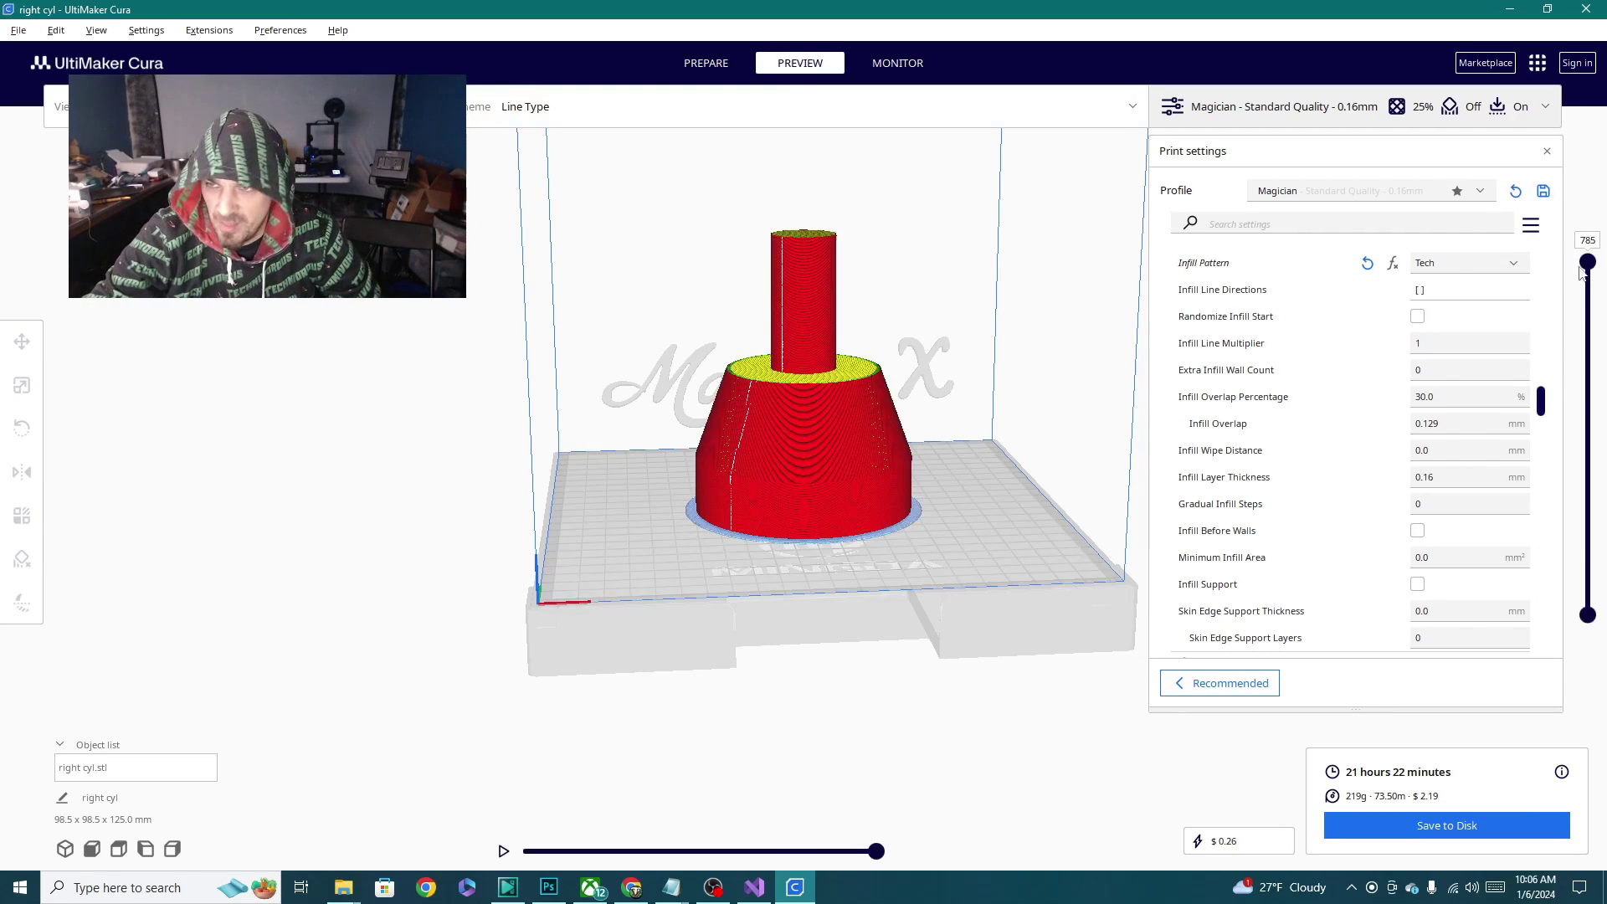
{"action": "left_click_drag", "start_coordinate": [1588, 262], "coordinate": [1590, 552]}
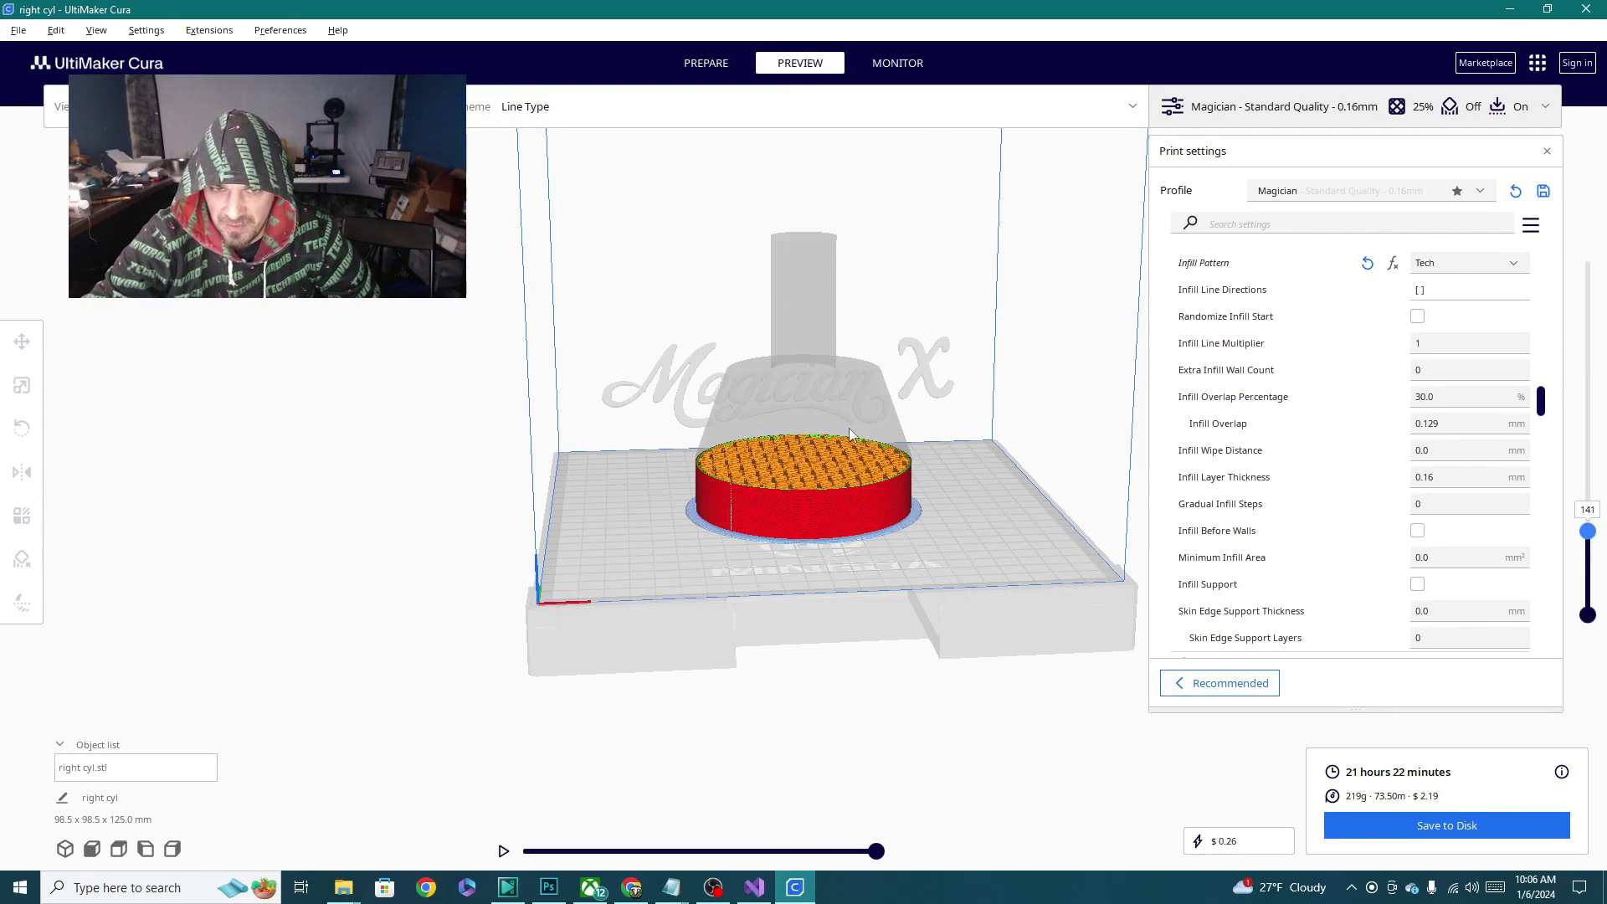
{"action": "right_click_drag", "start_coordinate": [849, 428], "coordinate": [845, 582]}
{"action": "scroll", "coordinate": [673, 559], "scroll_direction": "up", "scroll_amount": 5}
Orbit the cylinder from above and at a low angle to inspect the Tech infill's hexagonal cells
{"action": "right_click_drag", "start_coordinate": [673, 559], "coordinate": [1053, 521]}
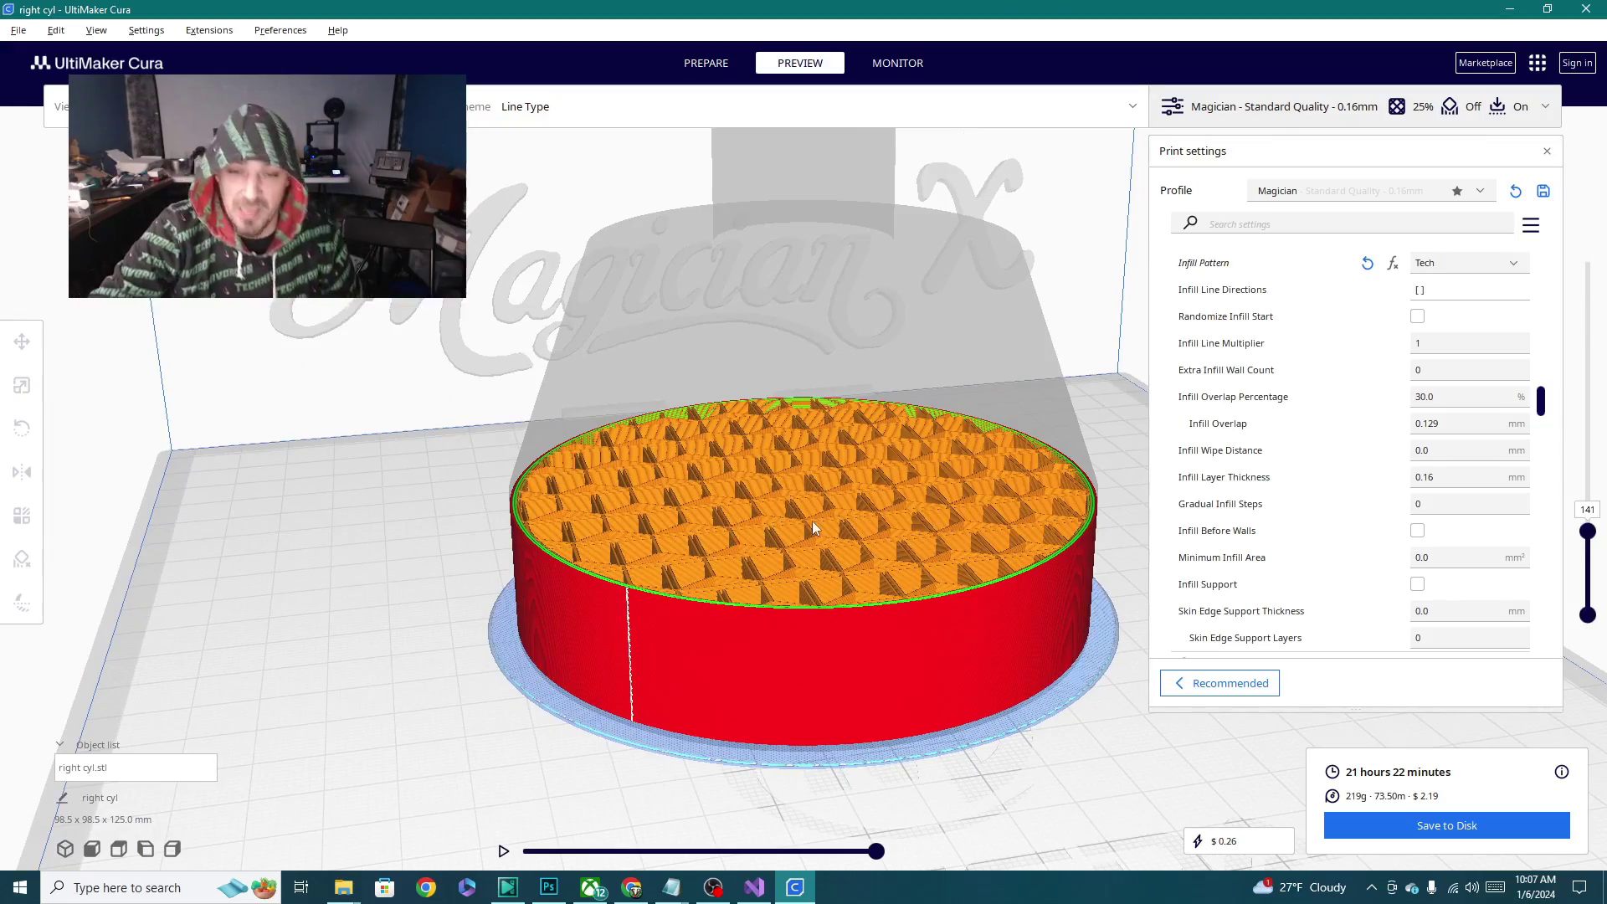
{"action": "right_click_drag", "start_coordinate": [1053, 524], "coordinate": [662, 701]}
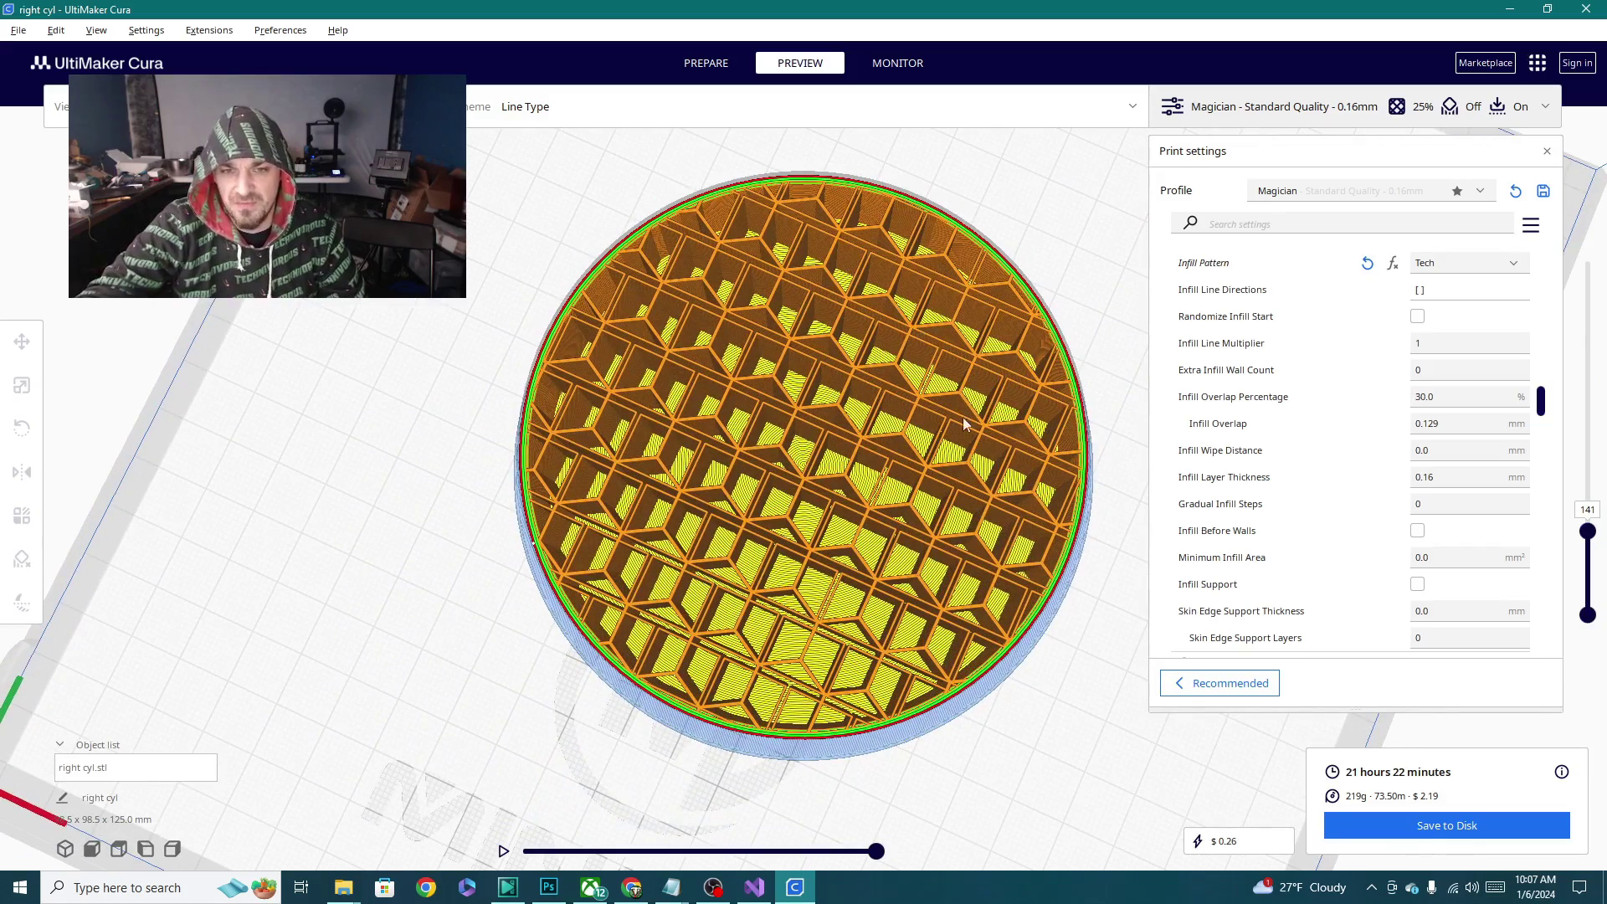
{"action": "right_click_drag", "start_coordinate": [884, 561], "coordinate": [1004, 609]}
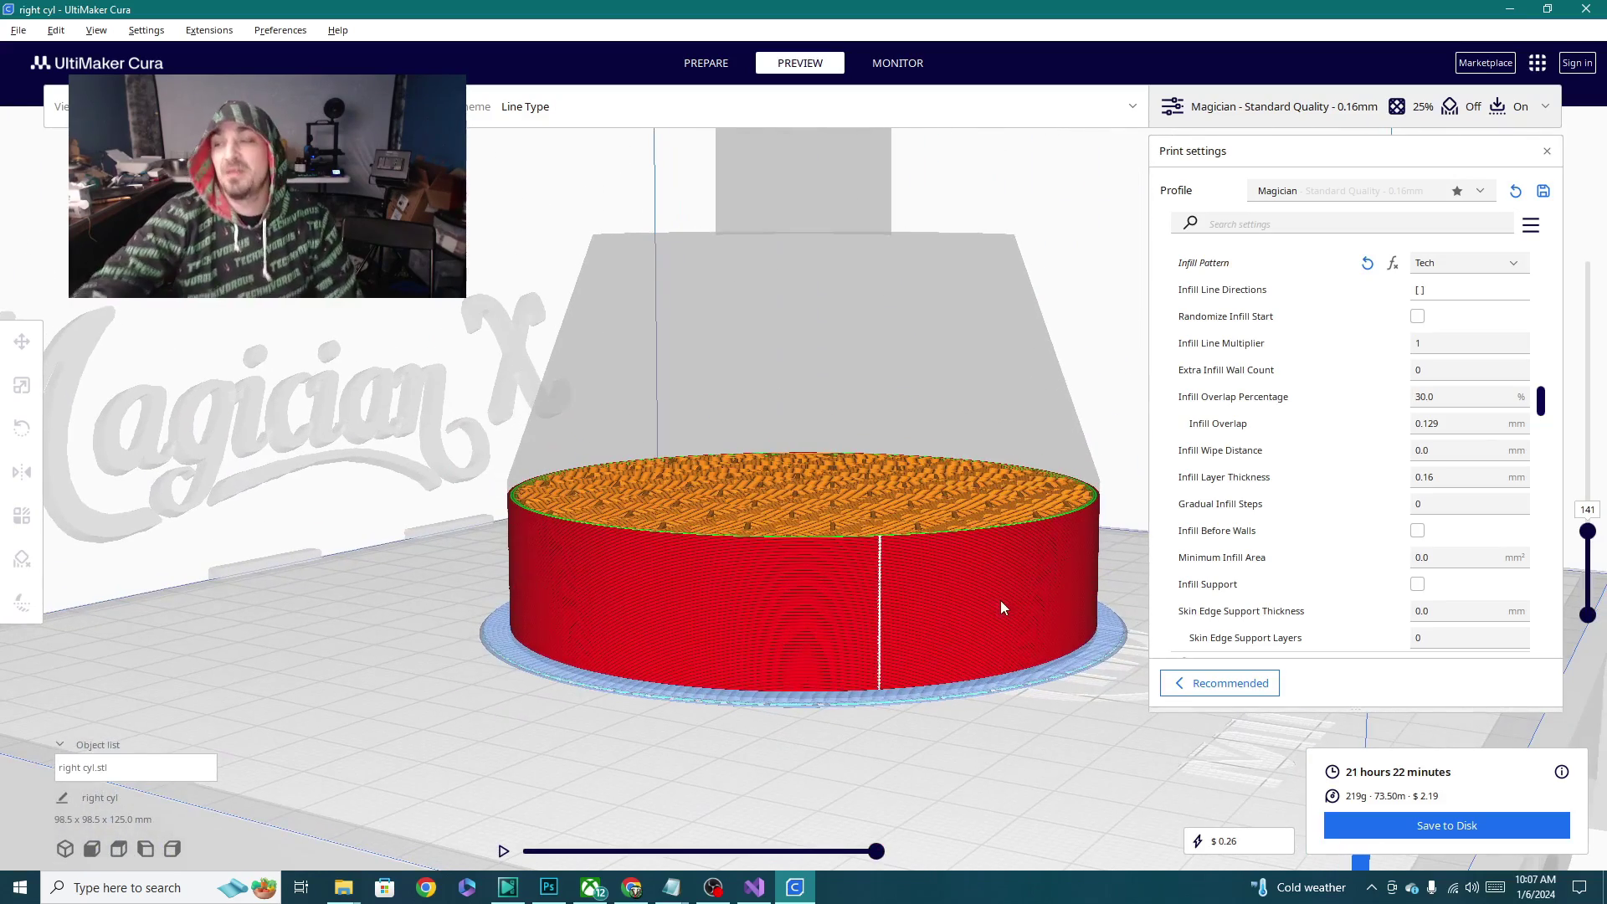
{"action": "mouse_move", "coordinate": [1194, 462]}
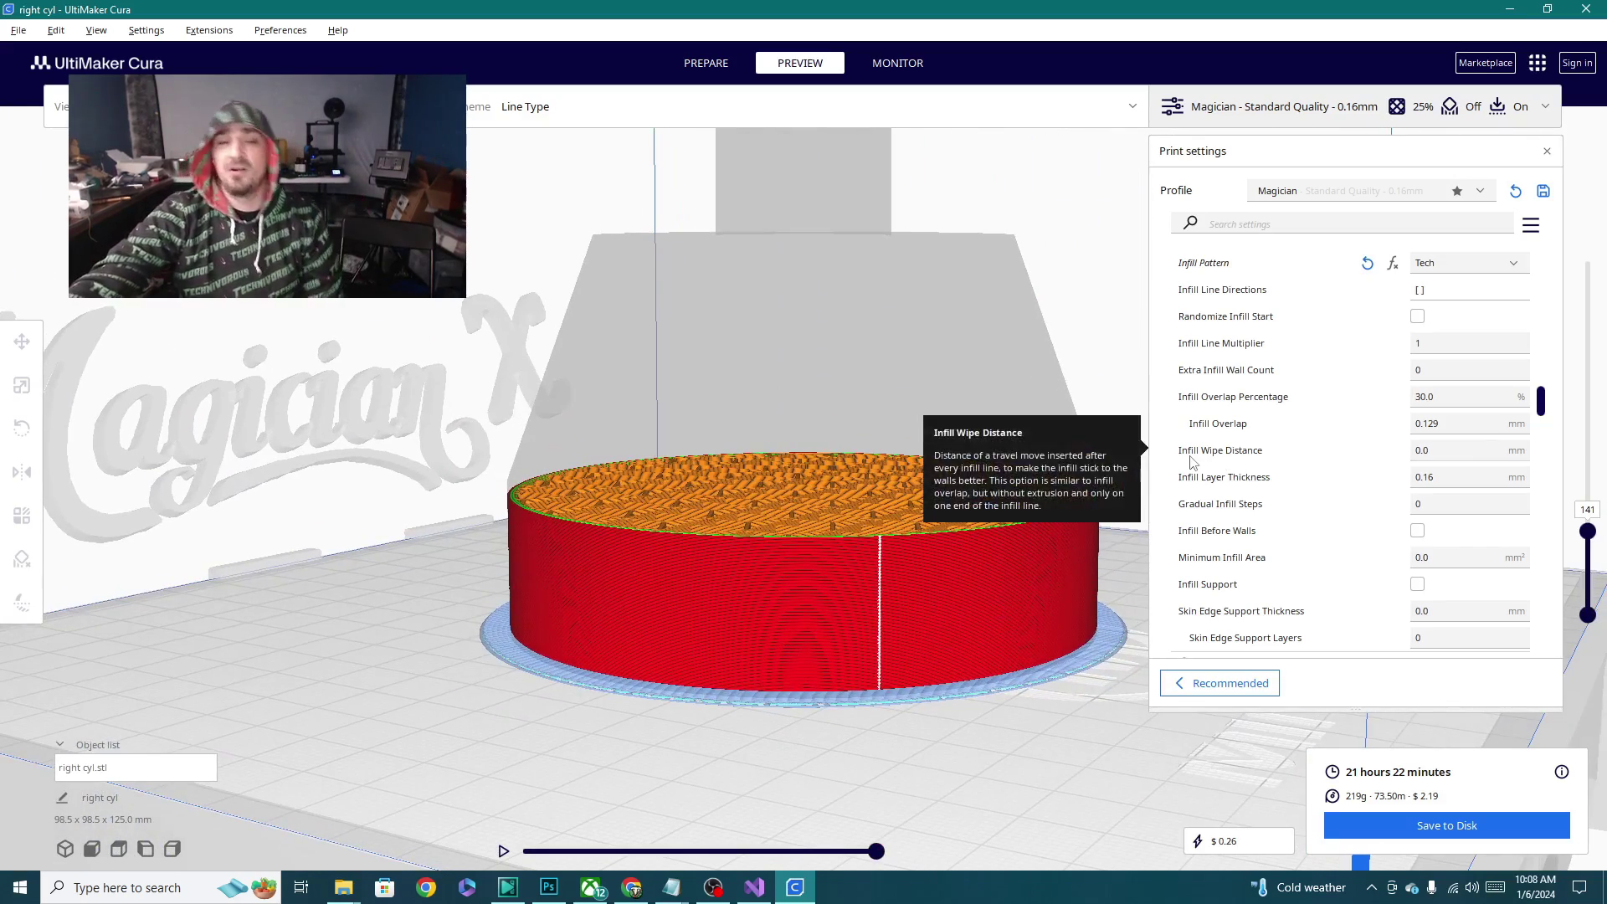